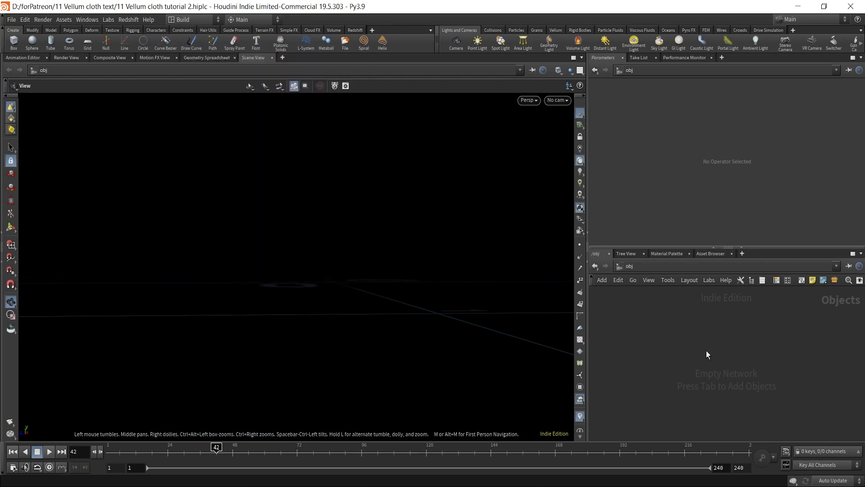
- Add a Geometry object to the empty scene network and rename it Sim
{"action": "key", "text": "Tab"}
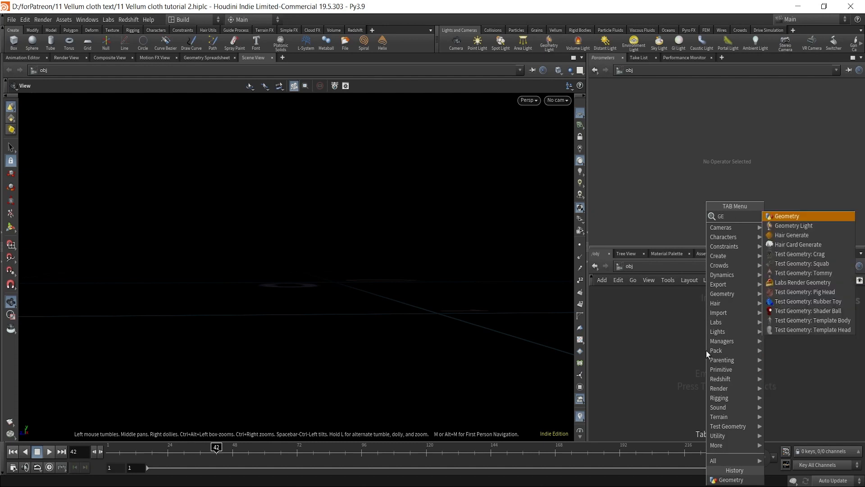
{"action": "key", "text": "Escape"}
{"action": "left_click", "coordinate": [707, 351]}
{"action": "left_click", "coordinate": [736, 353]}
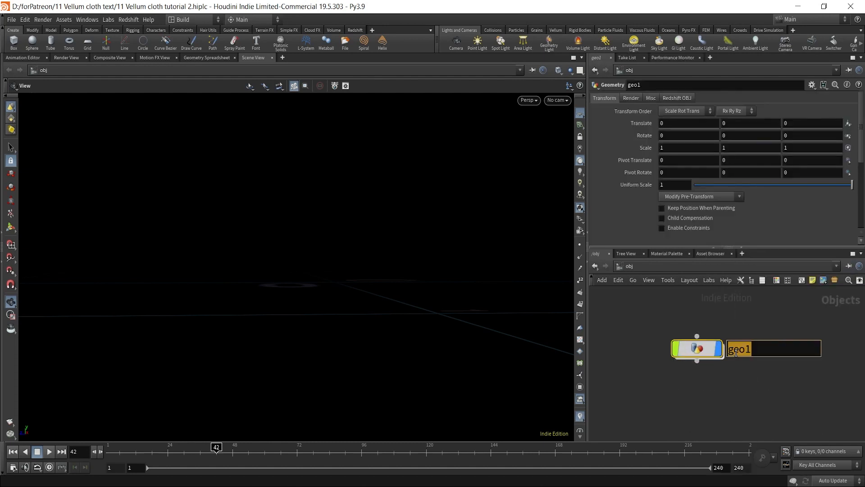
{"action": "type", "text": "s"}
{"action": "mouse_move", "coordinate": [700, 351]}
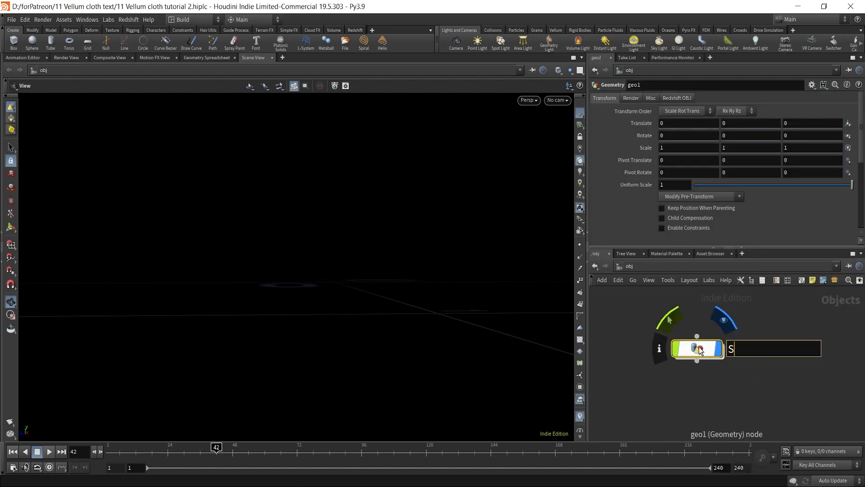
{"action": "type", "text": "im"}
{"action": "key", "text": "Return"}
- Colour the Sim node purple in the network
{"action": "key", "text": "c"}
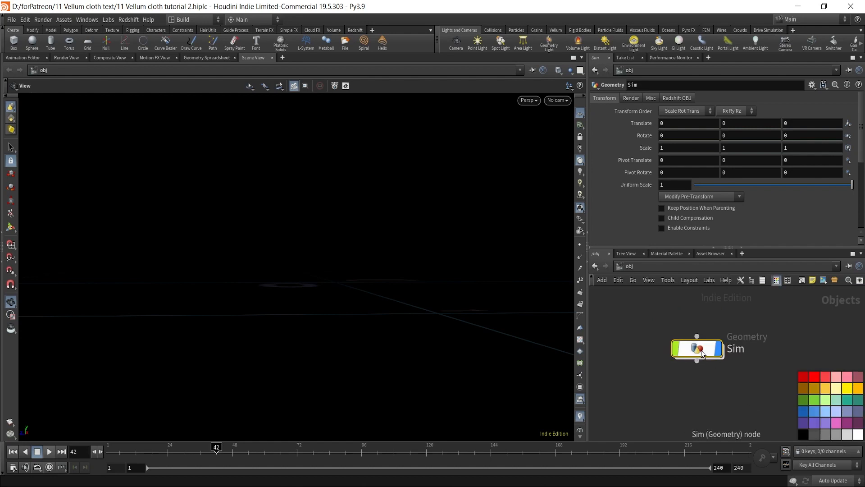
{"action": "left_click", "coordinate": [807, 421]}
{"action": "key", "text": "c"}
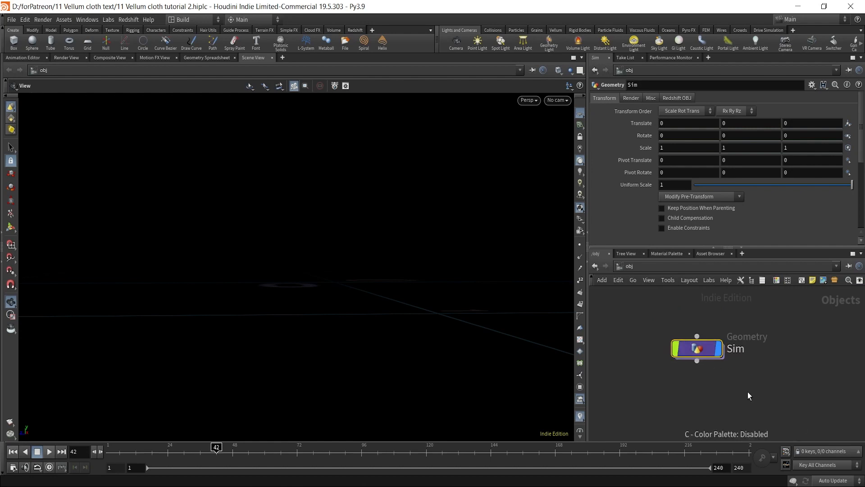
- Go inside the Sim object and add a Grid node to its network
{"action": "double_click", "coordinate": [709, 349]}
{"action": "key", "text": "Tab"}
{"action": "type", "text": "grid"}
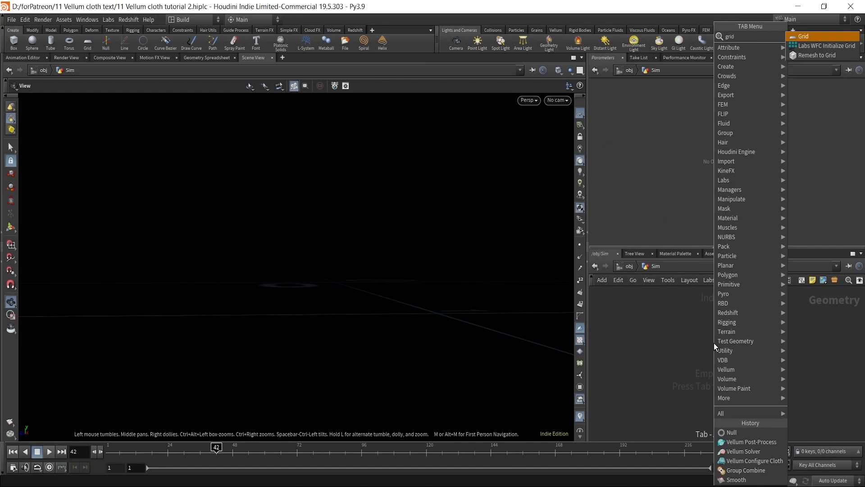
{"action": "key", "text": "Return"}
{"action": "left_click", "coordinate": [758, 339]}
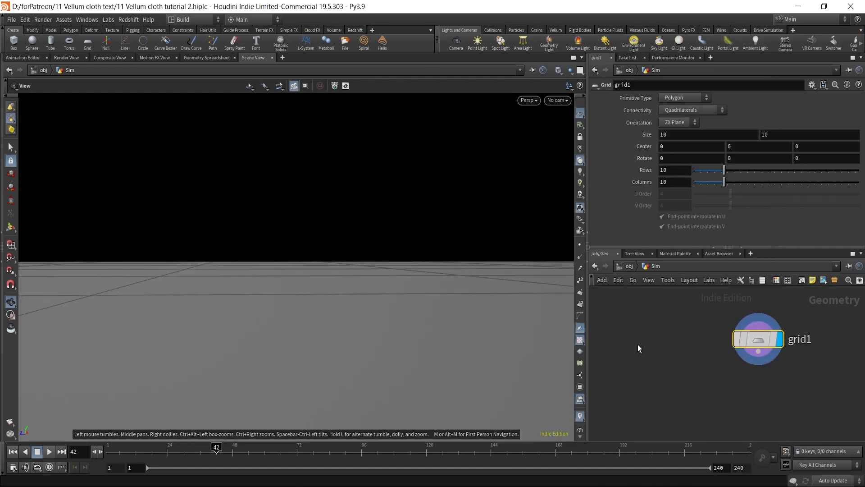
{"action": "left_click_drag", "start_coordinate": [482, 295], "coordinate": [332, 301]}
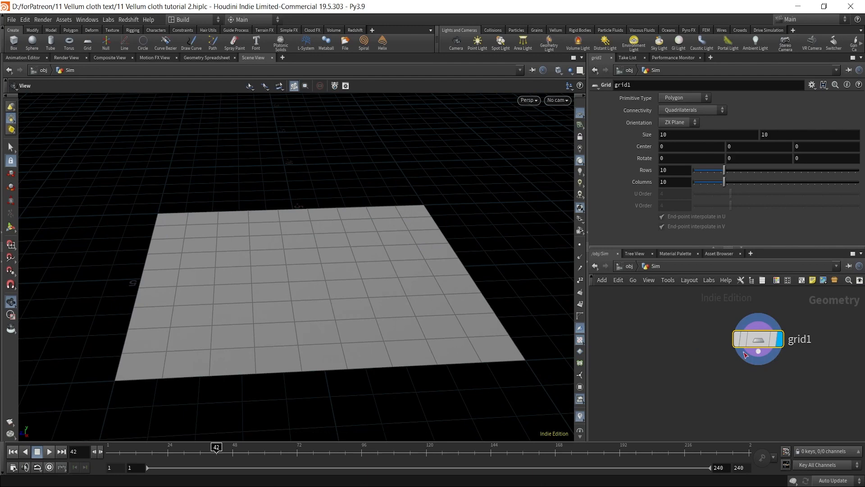
{"action": "left_click_drag", "start_coordinate": [751, 342], "coordinate": [684, 344]}
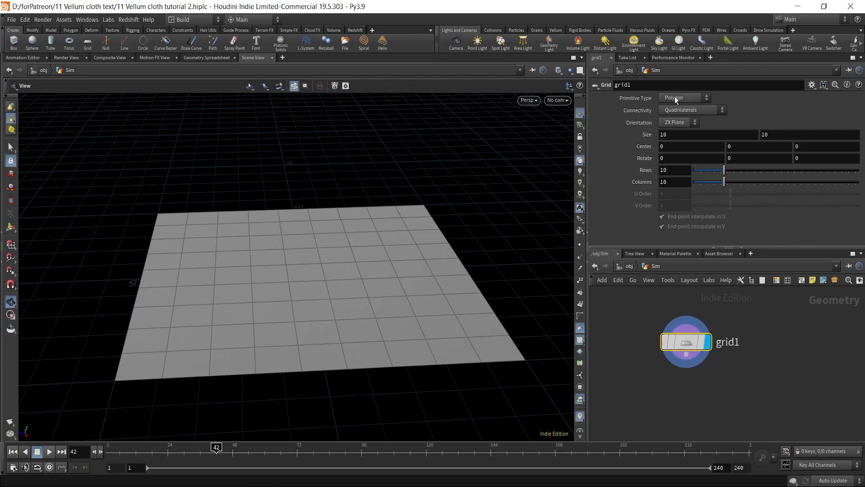
- Set the grid's orientation to YZ Plane so that it stands upright
{"action": "left_click", "coordinate": [678, 169]}
{"action": "left_click", "coordinate": [635, 325]}
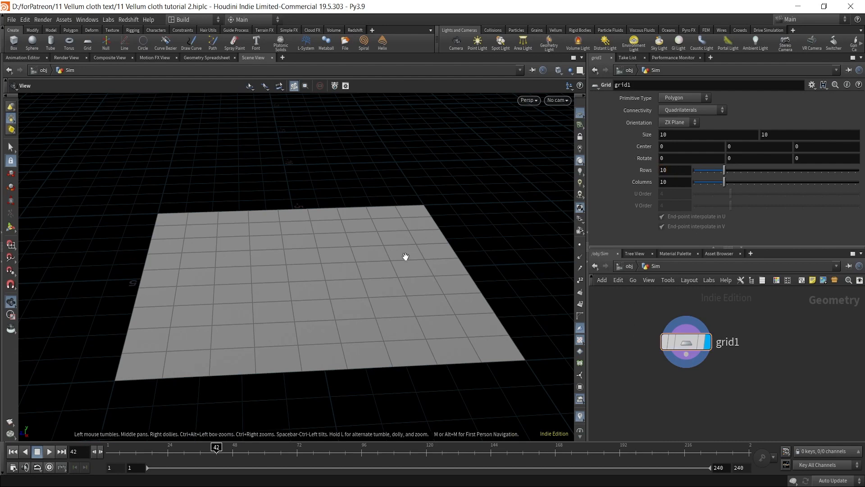
{"action": "left_click", "coordinate": [678, 123]}
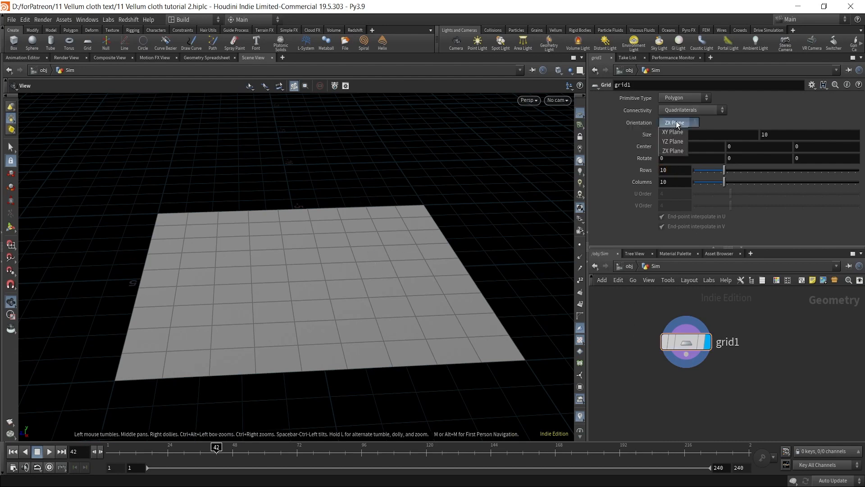
{"action": "left_click", "coordinate": [677, 131]}
{"action": "left_click", "coordinate": [680, 126]}
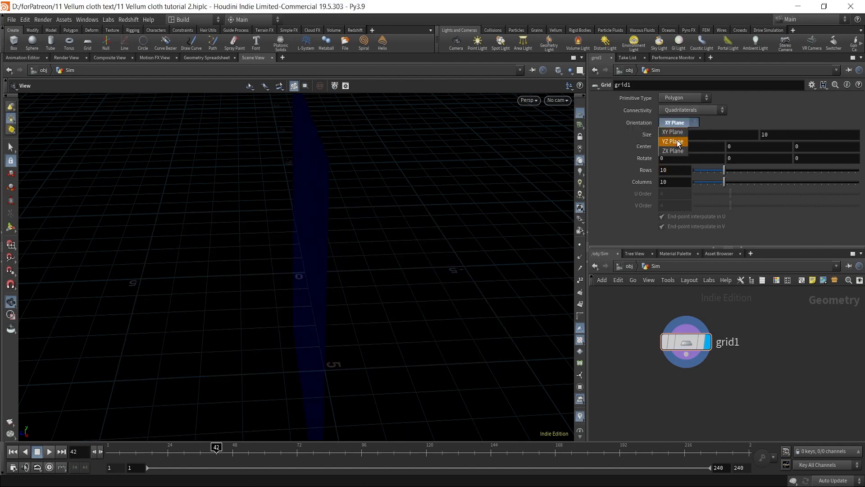
{"action": "left_click", "coordinate": [676, 134]}
{"action": "right_click_drag", "start_coordinate": [357, 260], "coordinate": [373, 268]}
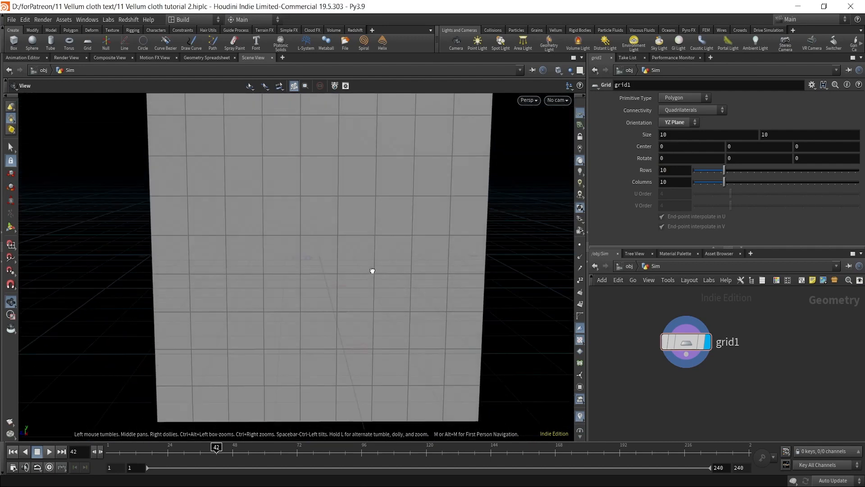
- Set the grid's rows and columns to 100 each
{"action": "left_click", "coordinate": [672, 171]}
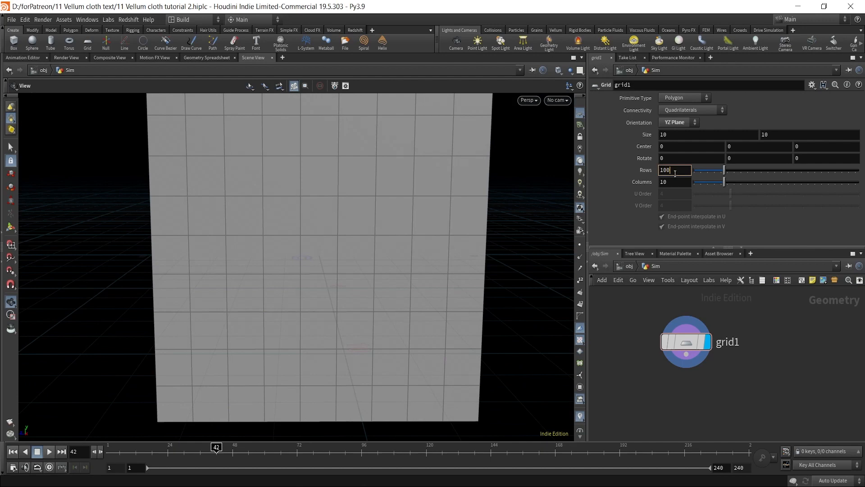
{"action": "left_click", "coordinate": [681, 183]}
{"action": "key", "text": "Return"}
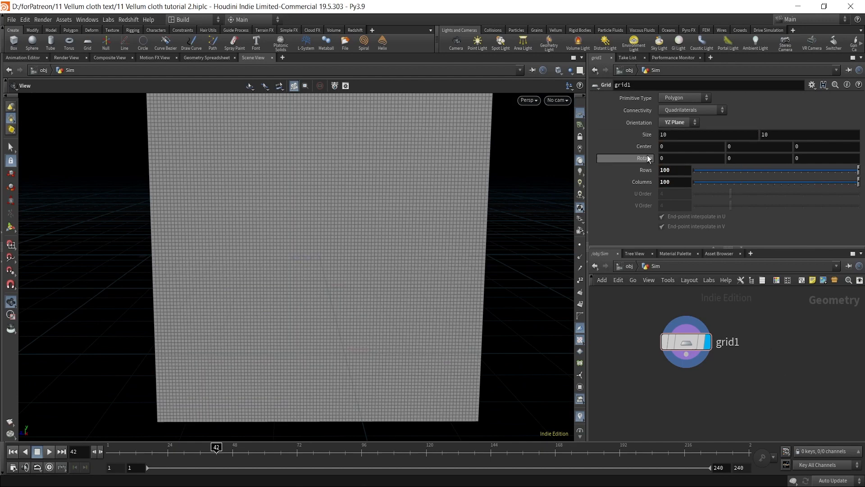
- Reduce both dimensions of the grid to a size of 1.5 by 1.5
{"action": "middle_click_drag", "start_coordinate": [650, 142], "coordinate": [318, 167]}
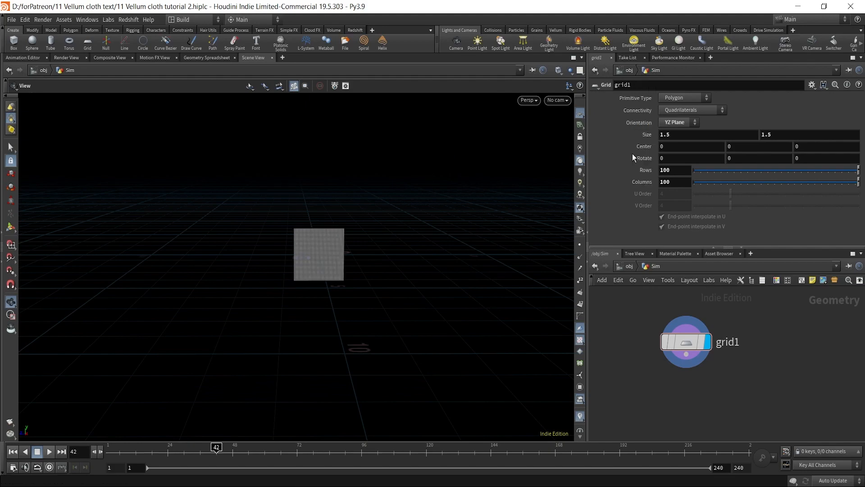
{"action": "right_click_drag", "start_coordinate": [332, 272], "coordinate": [538, 12]}
{"action": "middle_click_drag", "start_coordinate": [411, 167], "coordinate": [450, 269]}
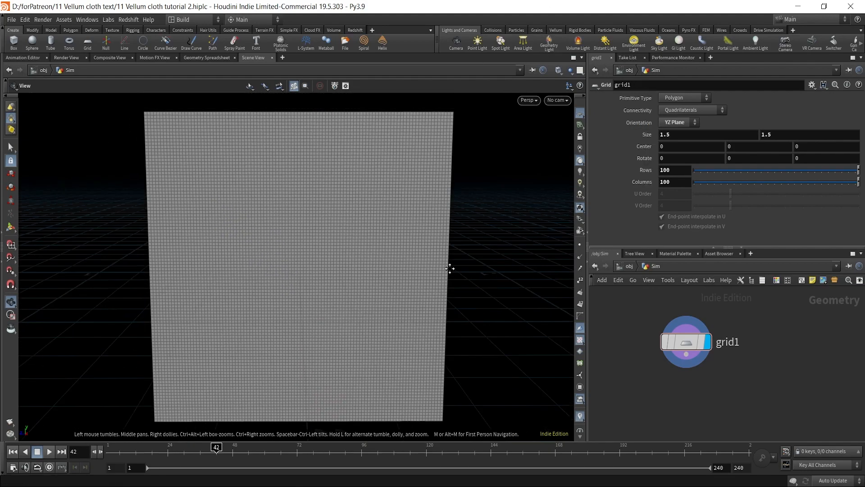
{"action": "right_click_drag", "start_coordinate": [449, 269], "coordinate": [323, 300]}
{"action": "middle_click_drag", "start_coordinate": [323, 301], "coordinate": [373, 310]}
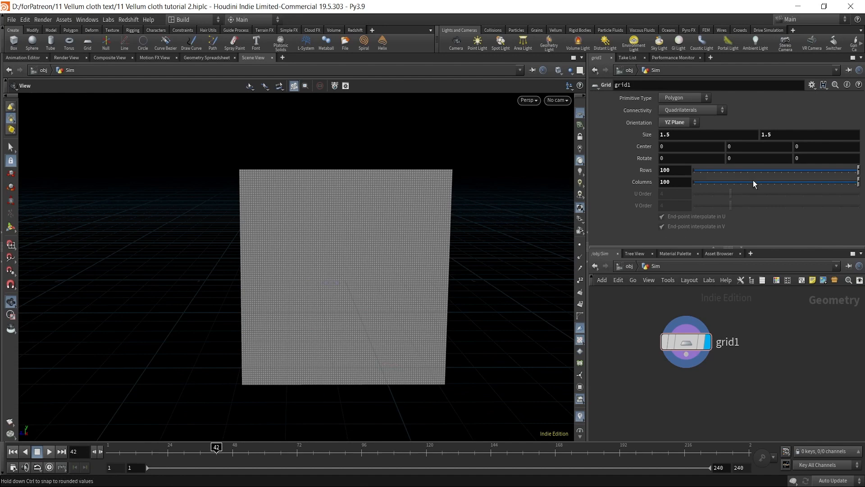
- Set the grid's size to 1.6 by 1.4
{"action": "middle_click", "coordinate": [627, 132]}
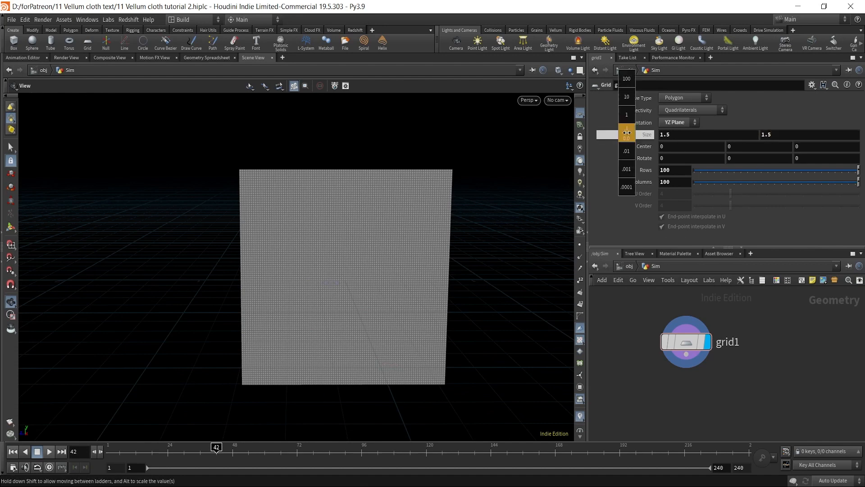
{"action": "middle_click_drag", "start_coordinate": [633, 134], "coordinate": [628, 137]}
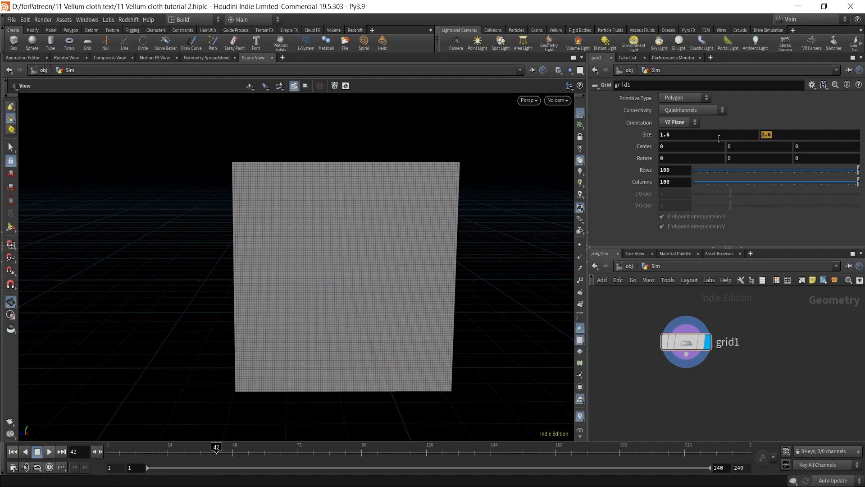
{"action": "key", "text": "Return"}
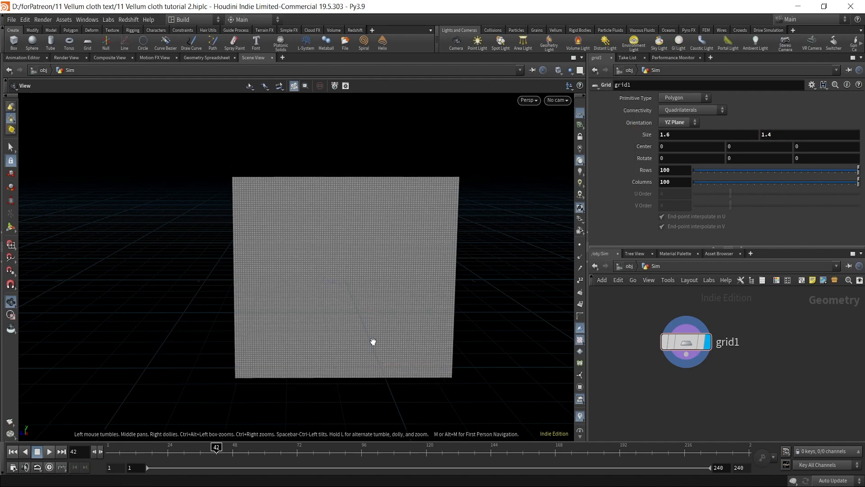
{"action": "right_click_drag", "start_coordinate": [358, 311], "coordinate": [392, 255]}
{"action": "middle_click_drag", "start_coordinate": [394, 254], "coordinate": [357, 242]}
{"action": "scroll", "coordinate": [364, 233], "scroll_direction": "down", "scroll_amount": 1}
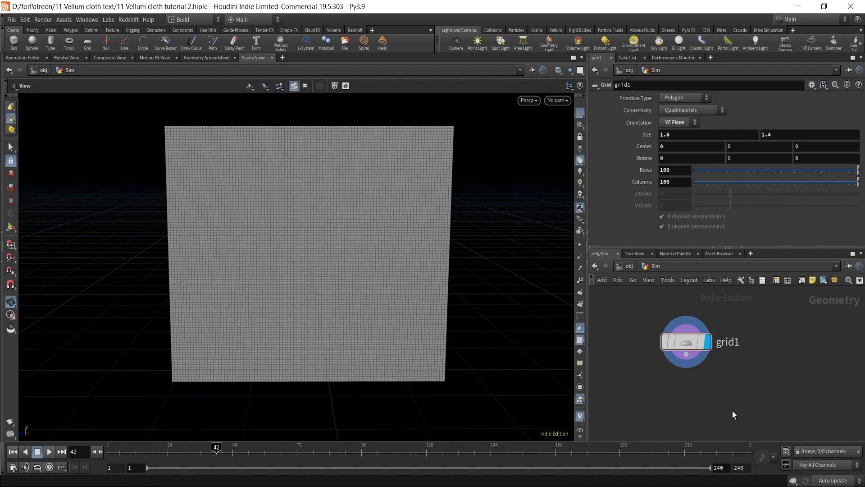
- Add a Remesh node fed by the grid's output and display it
{"action": "middle_click_drag", "start_coordinate": [748, 408], "coordinate": [786, 389]}
{"action": "scroll", "coordinate": [731, 364], "scroll_direction": "up", "scroll_amount": 2}
{"action": "scroll", "coordinate": [731, 364], "scroll_direction": "down", "scroll_amount": 1}
{"action": "scroll", "coordinate": [732, 364], "scroll_direction": "up", "scroll_amount": 1}
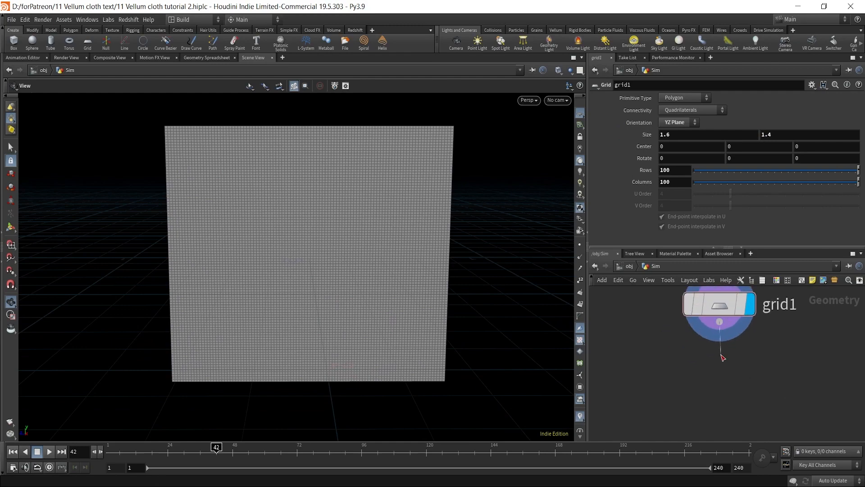
{"action": "key", "text": "Tab"}
{"action": "type", "text": "reme"}
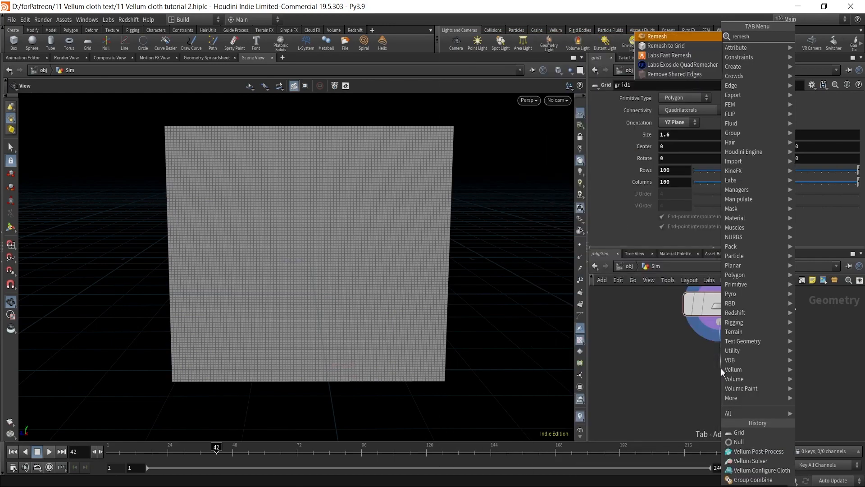
{"action": "key", "text": "Return"}
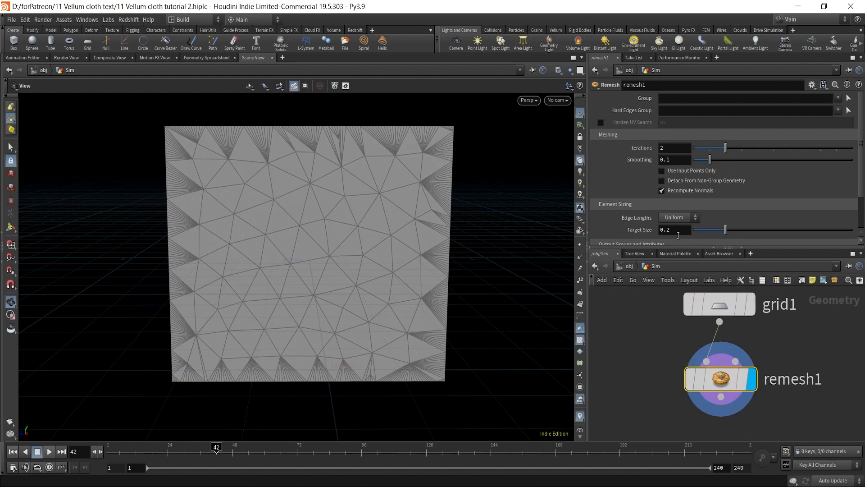
- Set the Remesh node's target size to 0.01 and check the resulting triangle density
{"action": "double_click", "coordinate": [676, 231]}
{"action": "type", "text": "0.01"}
{"action": "key", "text": "Return"}
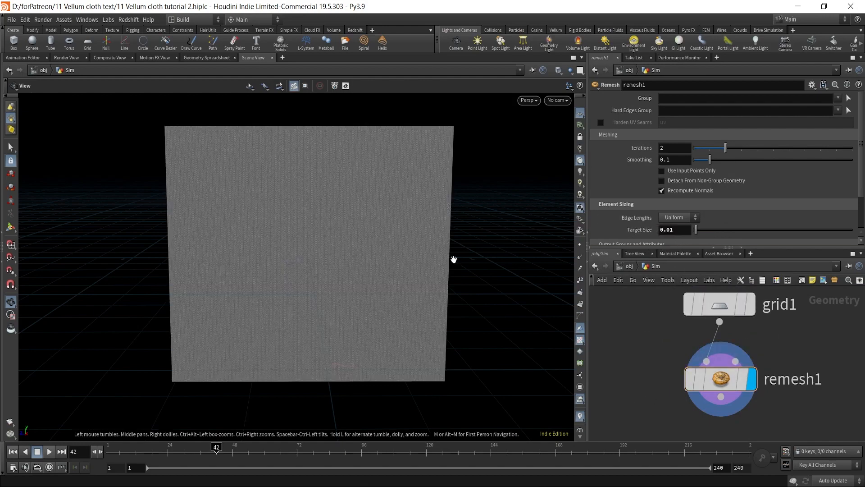
{"action": "right_click_drag", "start_coordinate": [336, 262], "coordinate": [441, 205]}
{"action": "right_click_drag", "start_coordinate": [362, 223], "coordinate": [344, 239]}
{"action": "middle_click_drag", "start_coordinate": [344, 239], "coordinate": [364, 297]}
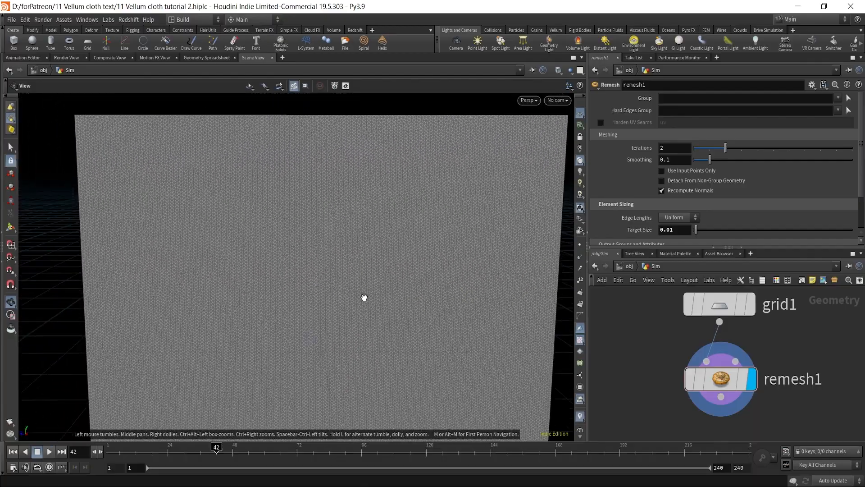
{"action": "right_click_drag", "start_coordinate": [364, 297], "coordinate": [454, 168]}
{"action": "right_click_drag", "start_coordinate": [308, 265], "coordinate": [333, 293]}
{"action": "middle_click_drag", "start_coordinate": [334, 293], "coordinate": [318, 294]}
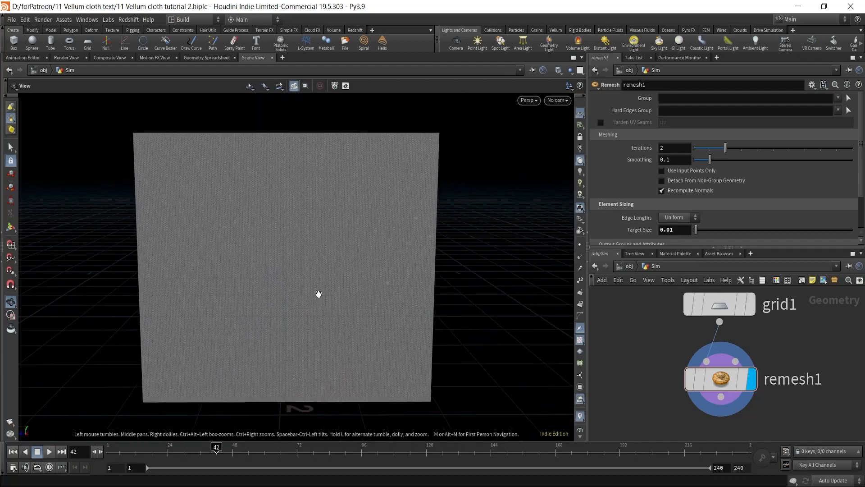
- Add a separate Font node beside the grid and remesh chain
{"action": "scroll", "coordinate": [634, 336], "scroll_direction": "down", "scroll_amount": 3}
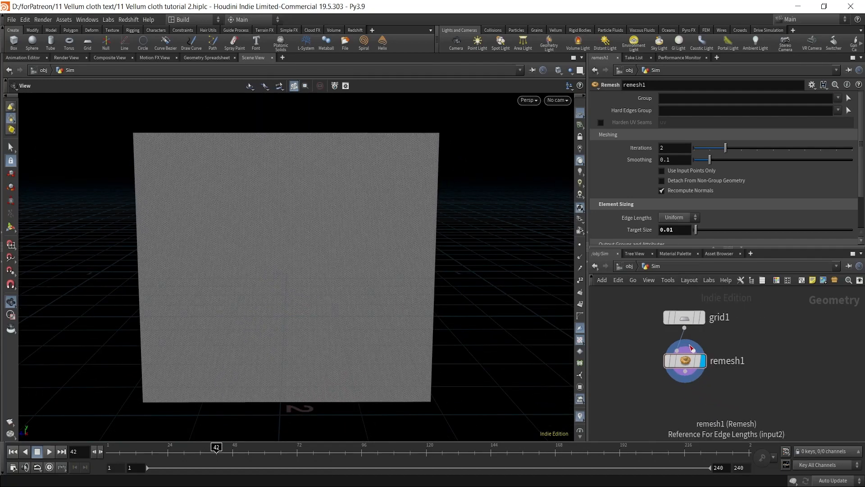
{"action": "middle_click_drag", "start_coordinate": [772, 347], "coordinate": [706, 367]}
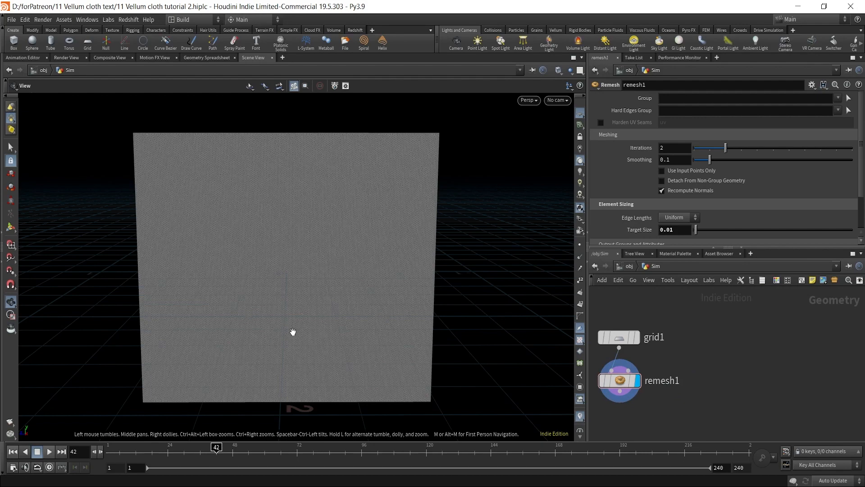
{"action": "key", "text": "Tab"}
{"action": "type", "text": "font"}
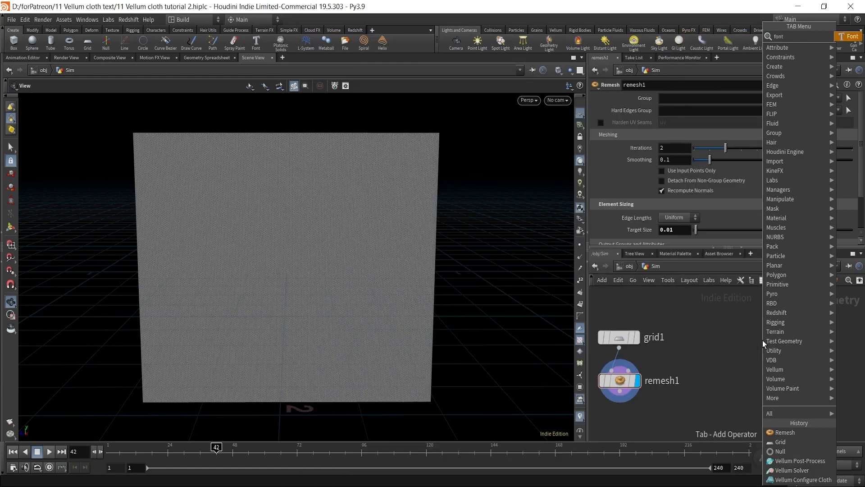
{"action": "key", "text": "Return"}
{"action": "left_click", "coordinate": [763, 339]}
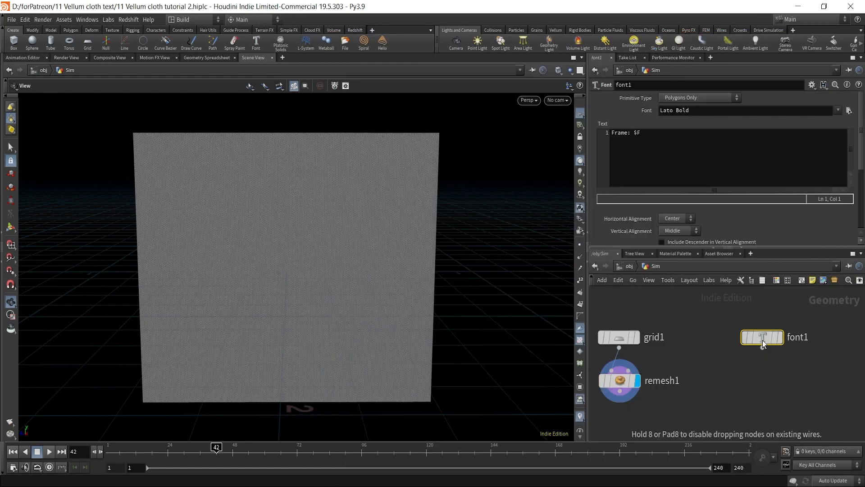
- Replace the Font node's default text with the letter K
{"action": "left_click", "coordinate": [670, 134]}
{"action": "left_click_drag", "start_coordinate": [669, 133], "coordinate": [524, 132]}
{"action": "type", "text": "K"}
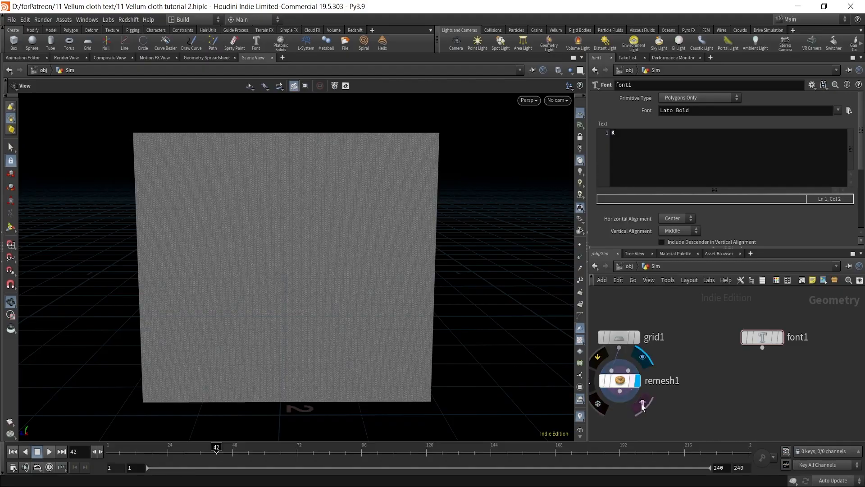
- Template the Remesh node and display the Font node to compare the letter's orientation with the cloth sheet
{"action": "left_click", "coordinate": [632, 379]}
{"action": "left_click", "coordinate": [780, 339]}
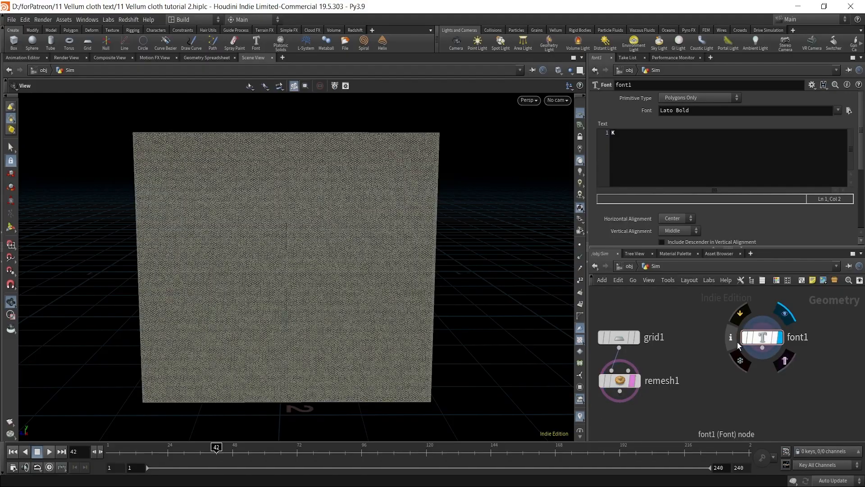
{"action": "left_click_drag", "start_coordinate": [450, 279], "coordinate": [328, 255]}
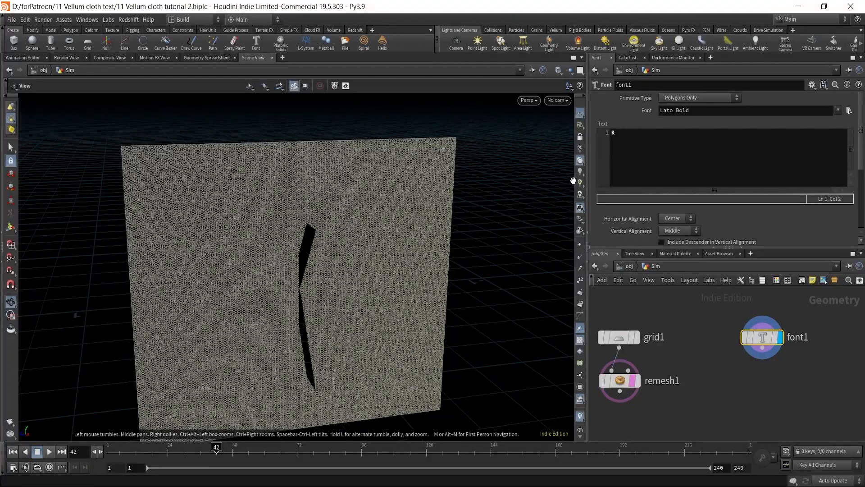
- Rotate the letter K 90 degrees around Y in the Font node so it faces along the cloth sheet
{"action": "scroll", "coordinate": [713, 224], "scroll_direction": "down", "scroll_amount": 3}
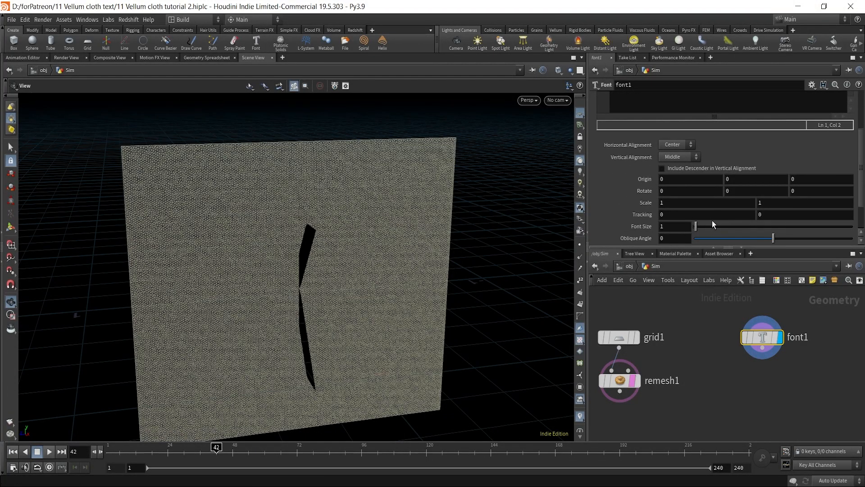
{"action": "type", "text": "9"}
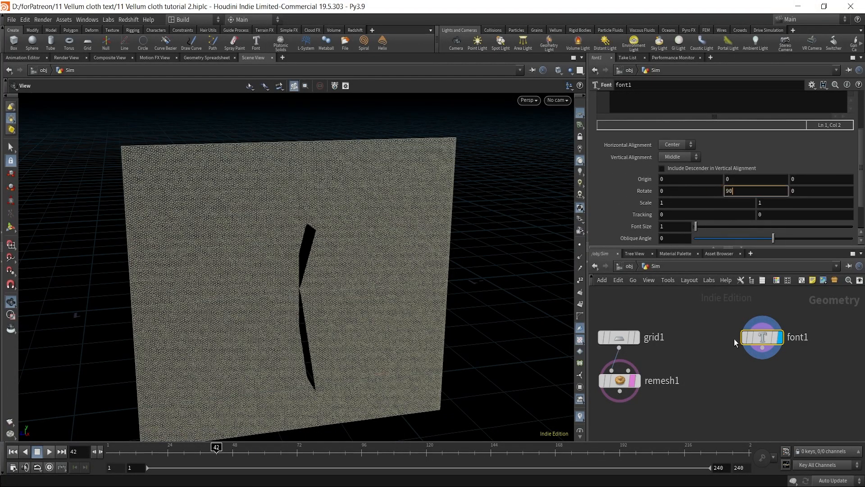
{"action": "left_click", "coordinate": [735, 391]}
{"action": "left_click_drag", "start_coordinate": [346, 281], "coordinate": [315, 276]}
{"action": "mouse_move", "coordinate": [315, 276]}
{"action": "right_mouse_down"}
{"action": "mouse_move", "coordinate": [321, 220]}
{"action": "mouse_move", "coordinate": [323, 284]}
{"action": "mouse_move", "coordinate": [323, 276]}
{"action": "right_mouse_up"}
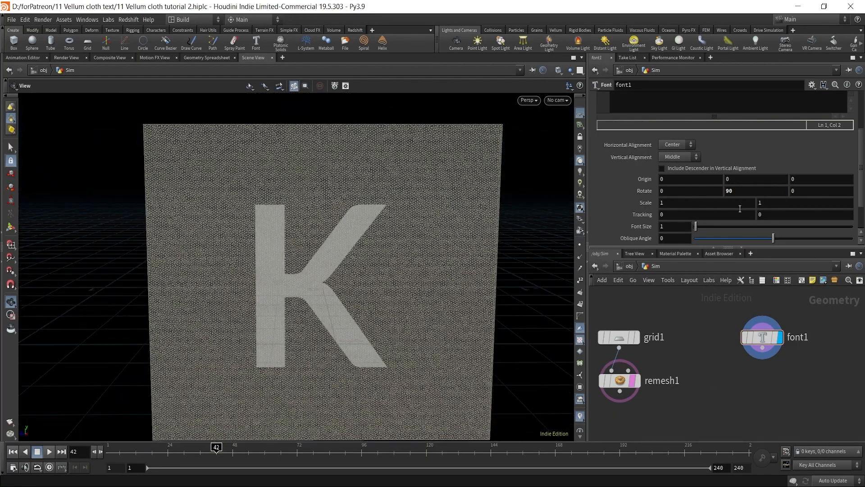
- Add a PolyExtrude node after the Font node and extrude the letter by a distance of 0.066
{"action": "key", "text": "Tab"}
{"action": "type", "text": "P"}
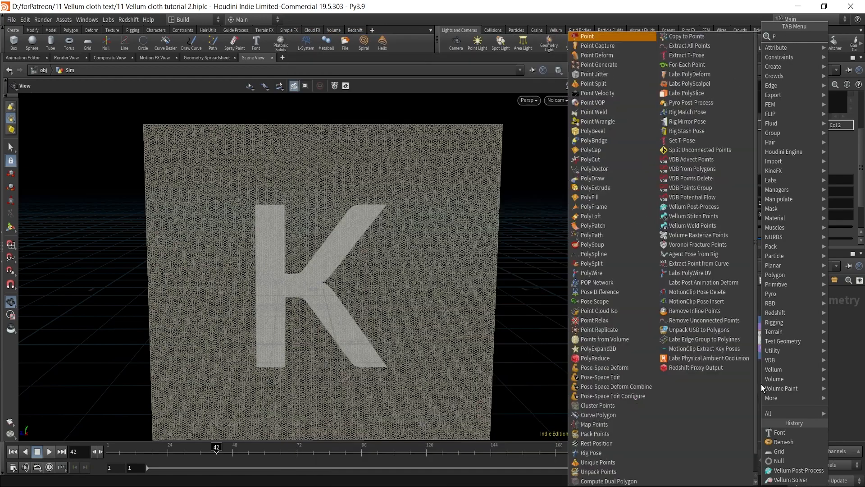
{"action": "type", "text": "OLYE"}
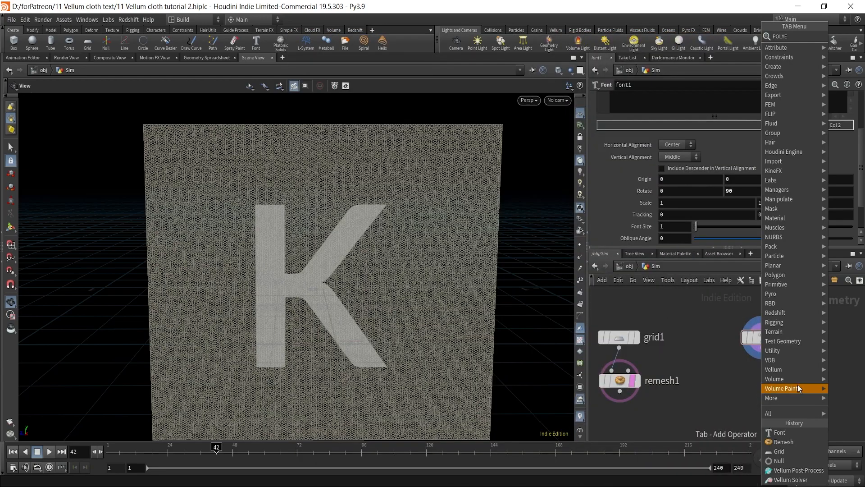
{"action": "key", "text": "Return"}
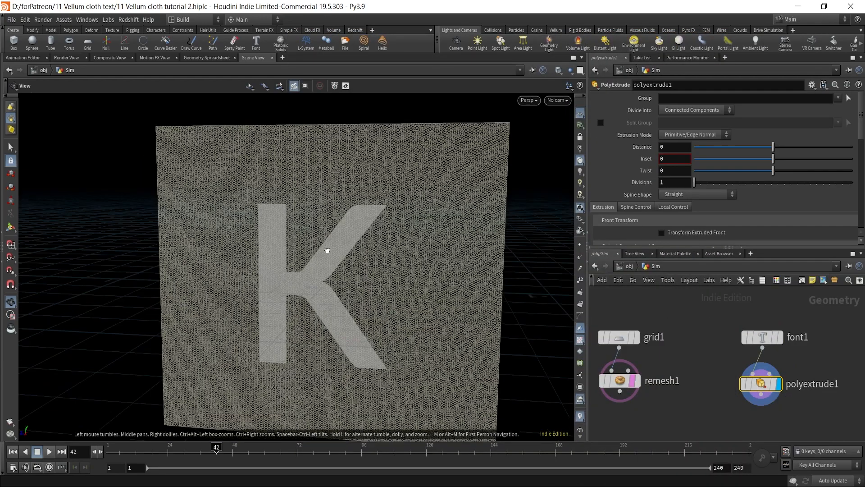
{"action": "left_click_drag", "start_coordinate": [329, 251], "coordinate": [353, 245]}
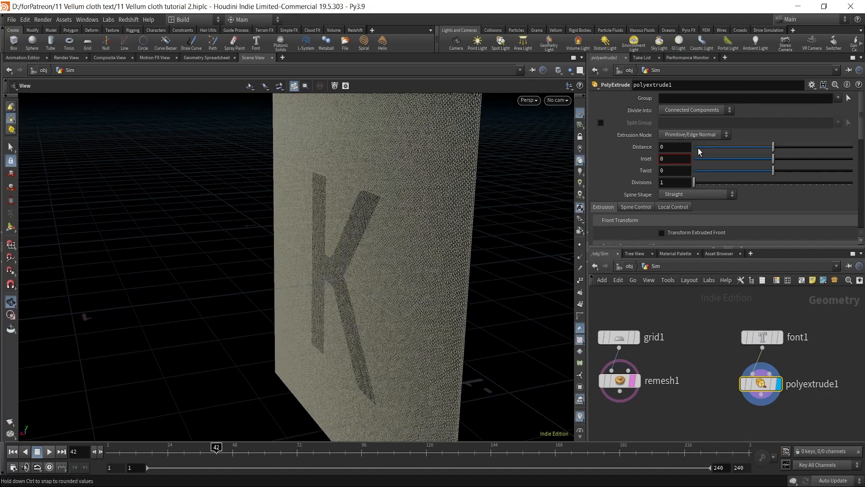
{"action": "left_click_drag", "start_coordinate": [773, 147], "coordinate": [778, 149]}
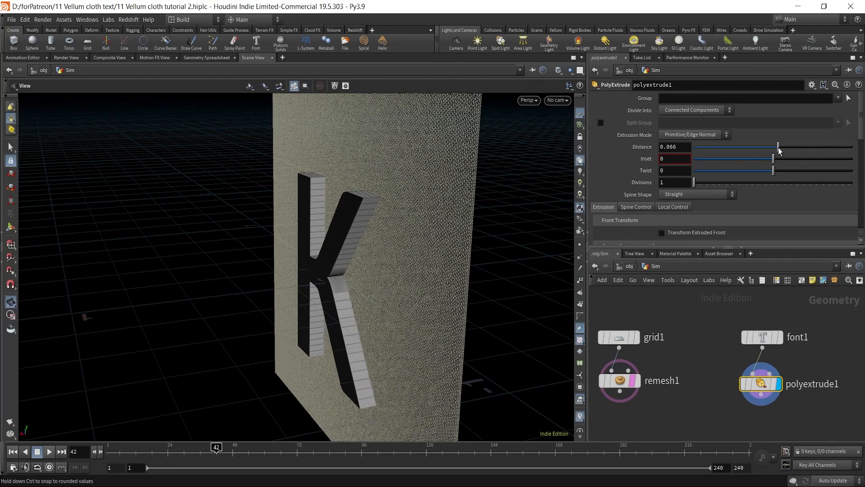
- Enable Output Back on the PolyExtrude node to close the back of the letter, and check it from both sides
{"action": "left_click_drag", "start_coordinate": [545, 204], "coordinate": [370, 266]}
{"action": "scroll", "coordinate": [696, 178], "scroll_direction": "down", "scroll_amount": 4}
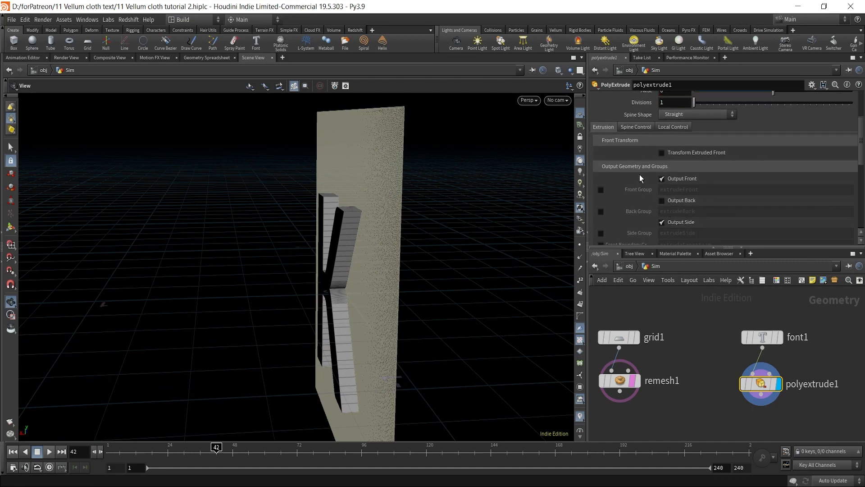
{"action": "left_click", "coordinate": [662, 200]}
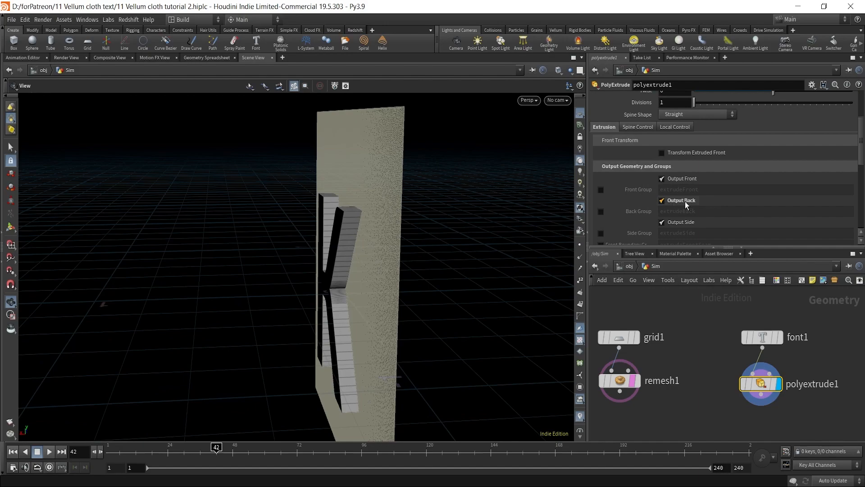
{"action": "left_click_drag", "start_coordinate": [453, 250], "coordinate": [321, 255]}
{"action": "right_click_drag", "start_coordinate": [320, 255], "coordinate": [394, 163]}
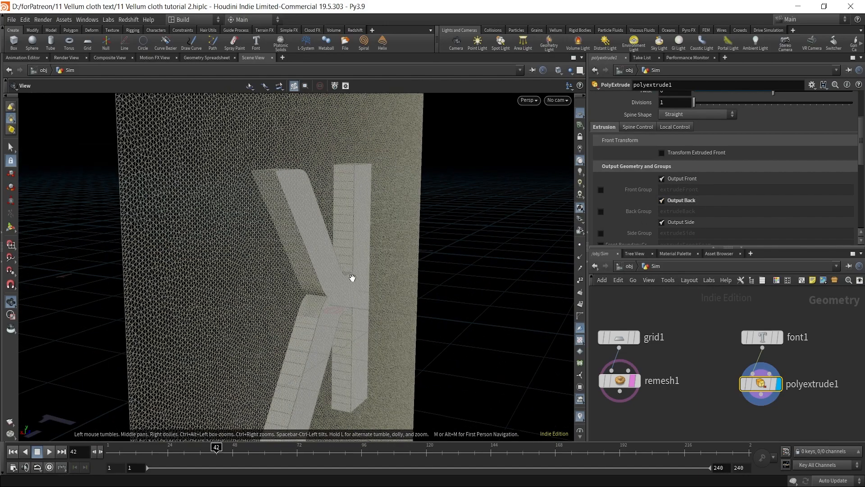
{"action": "right_click_drag", "start_coordinate": [381, 255], "coordinate": [478, 209]}
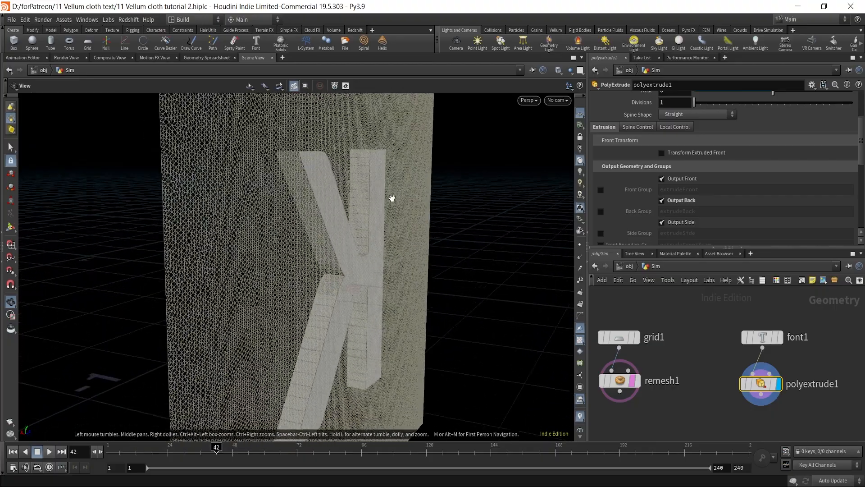
{"action": "left_click_drag", "start_coordinate": [392, 197], "coordinate": [405, 274]}
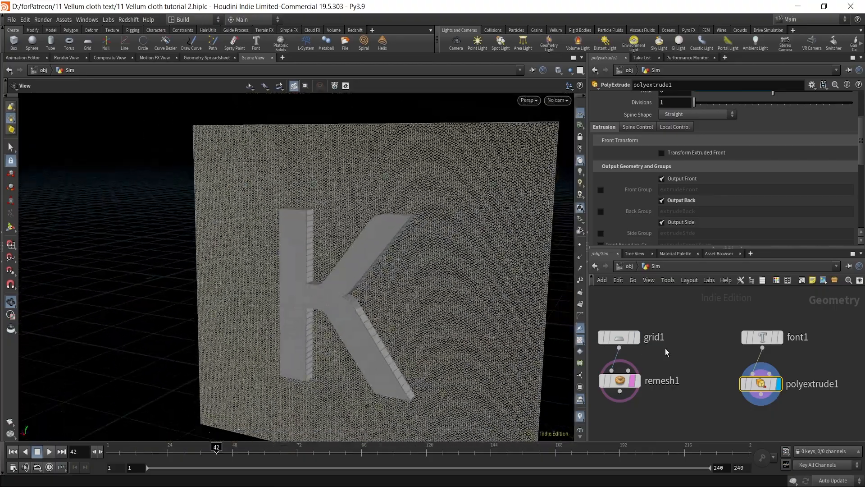
- Set the Font node's X origin to -0.04 so the extruded letter passes through both sides of the cloth sheet
{"action": "left_click_drag", "start_coordinate": [452, 293], "coordinate": [359, 222]}
{"action": "scroll", "coordinate": [360, 222], "scroll_direction": "up", "scroll_amount": 8}
{"action": "scroll", "coordinate": [257, 289], "scroll_direction": "down", "scroll_amount": 8}
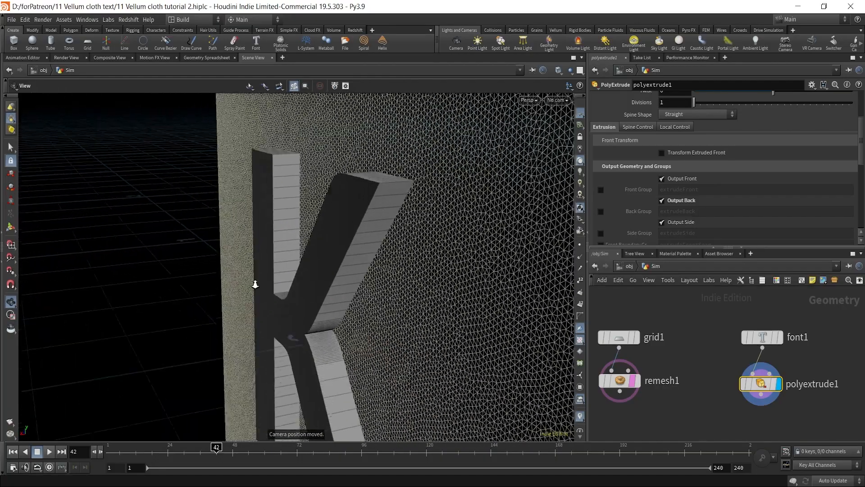
{"action": "scroll", "coordinate": [255, 285], "scroll_direction": "down", "scroll_amount": 5}
{"action": "middle_click_drag", "start_coordinate": [316, 297], "coordinate": [374, 276]}
{"action": "mouse_move", "coordinate": [374, 276]}
{"action": "left_mouse_down"}
{"action": "mouse_move", "coordinate": [398, 270]}
{"action": "mouse_move", "coordinate": [370, 273]}
{"action": "left_mouse_up"}
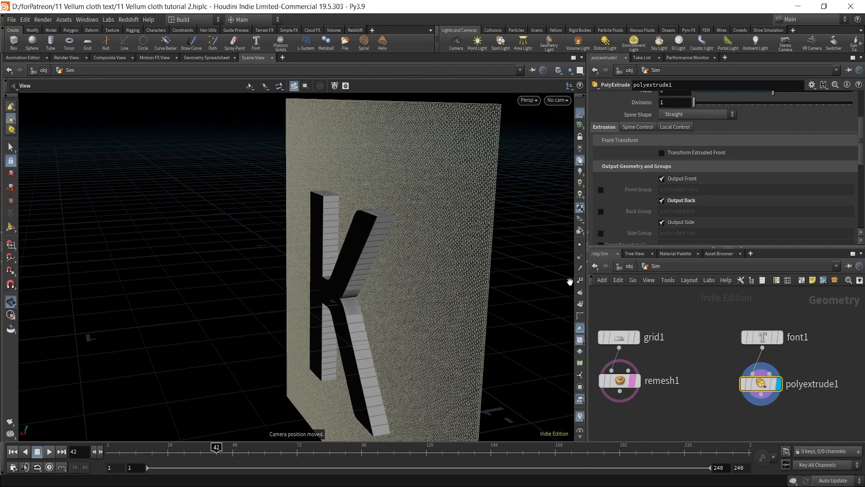
{"action": "left_click", "coordinate": [762, 337]}
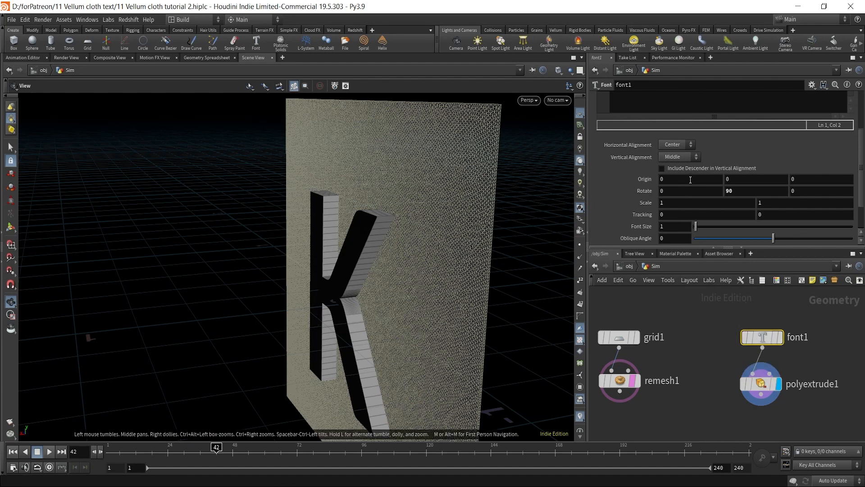
{"action": "middle_click_drag", "start_coordinate": [690, 180], "coordinate": [668, 199]}
{"action": "right_click_drag", "start_coordinate": [338, 322], "coordinate": [362, 270]}
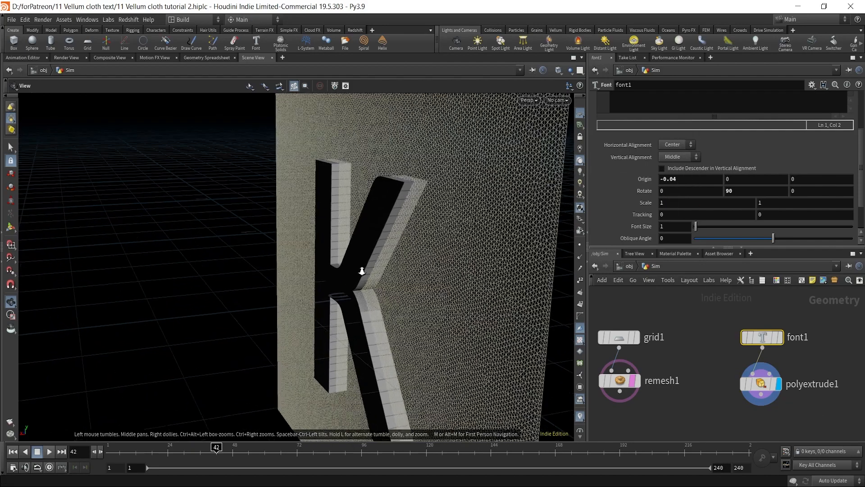
{"action": "left_click_drag", "start_coordinate": [362, 270], "coordinate": [352, 288]}
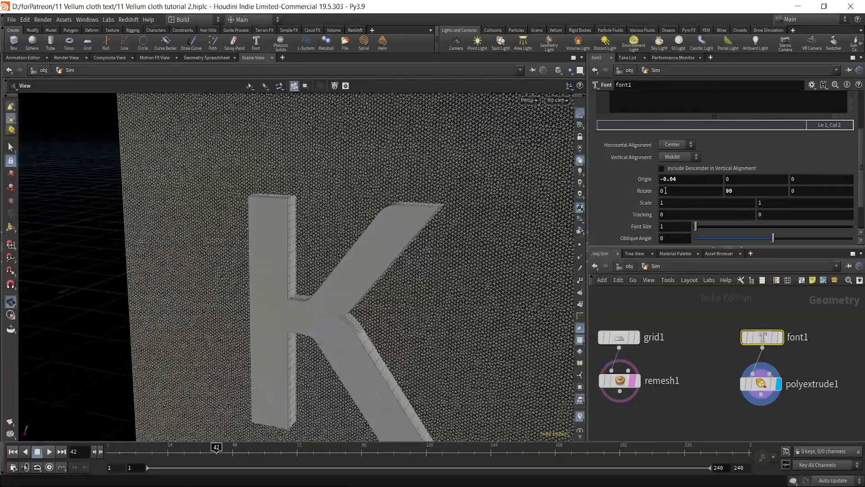
{"action": "left_click_drag", "start_coordinate": [409, 268], "coordinate": [387, 290]}
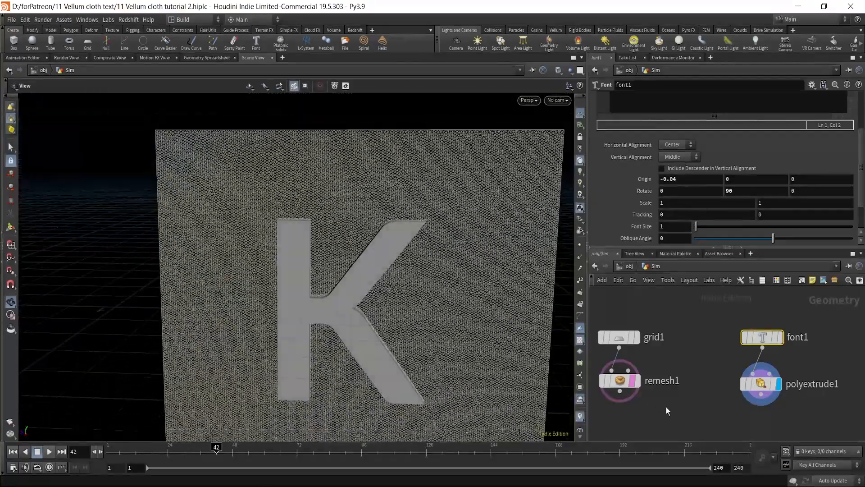
- Add a Group Create node connected below the Remesh node
{"action": "middle_click_drag", "start_coordinate": [666, 406], "coordinate": [722, 399]}
{"action": "key", "text": "Tab"}
{"action": "type", "text": "group"}
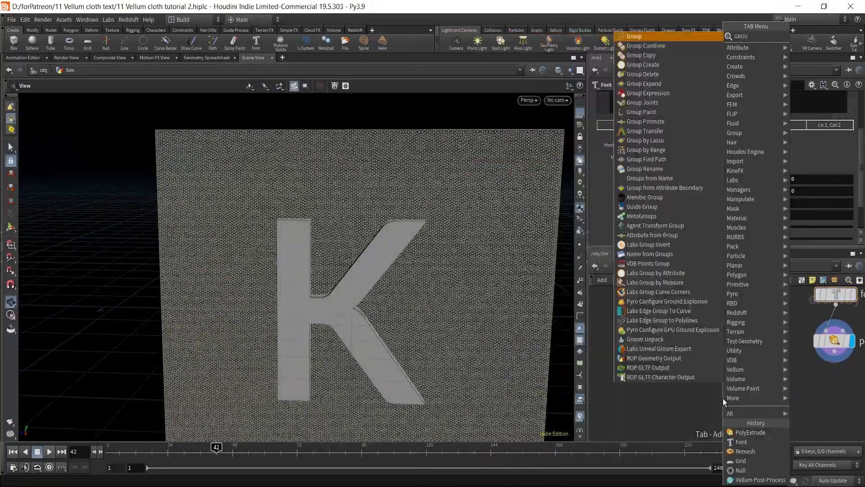
{"action": "key", "text": "Return"}
{"action": "left_click", "coordinate": [707, 413]}
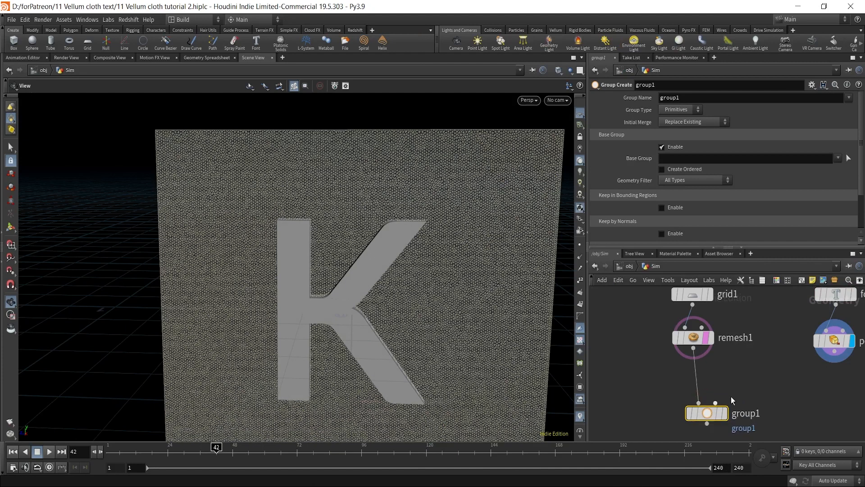
- Connect the PolyExtrude output to the Group node's second input and display the Group node
{"action": "left_click", "coordinate": [835, 354]}
{"action": "left_click", "coordinate": [719, 403]}
{"action": "left_click", "coordinate": [724, 412]}
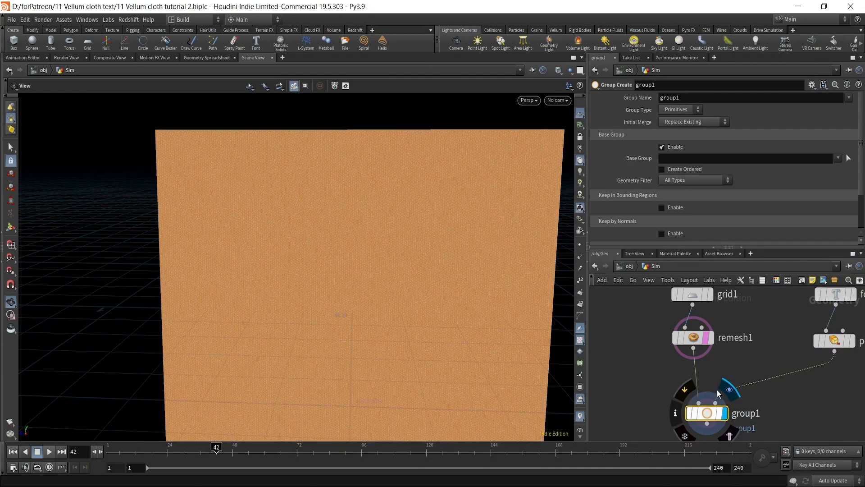
{"action": "left_click", "coordinate": [715, 360]}
{"action": "middle_click_drag", "start_coordinate": [745, 363], "coordinate": [777, 301]}
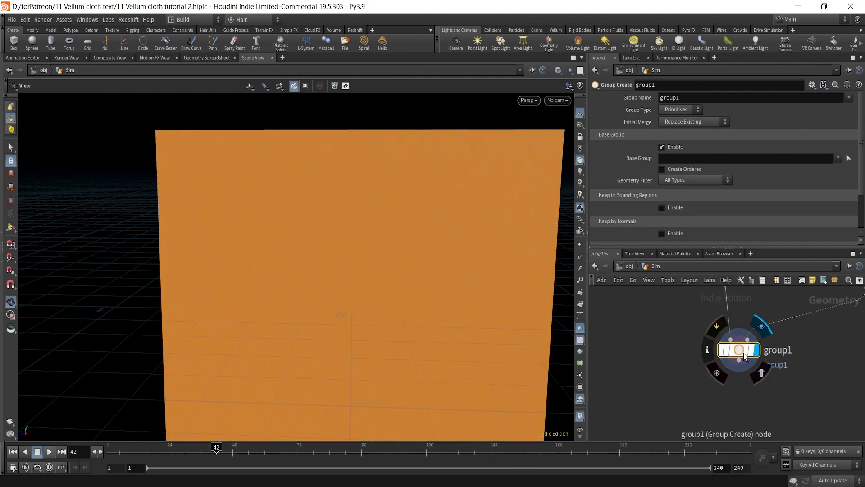
{"action": "left_click_drag", "start_coordinate": [744, 355], "coordinate": [730, 365]}
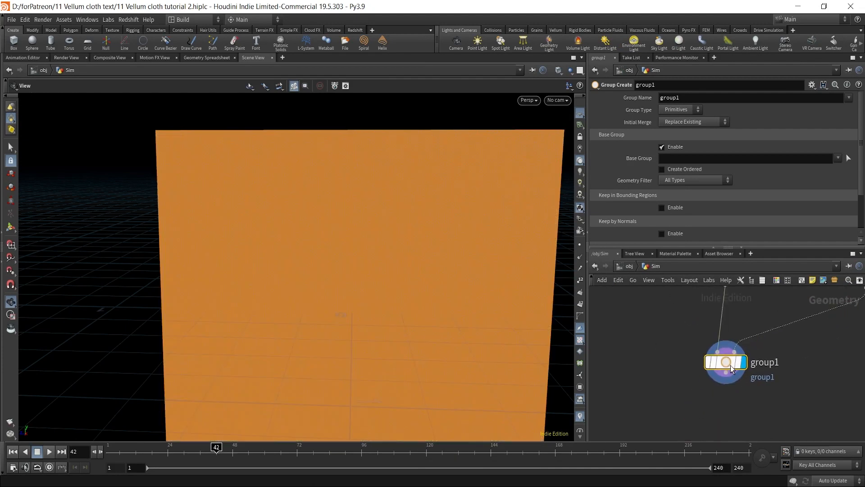
- Disable the base group and restrict the group to points inside the bounding object
{"action": "left_click", "coordinate": [662, 147]}
{"action": "left_click", "coordinate": [662, 173]}
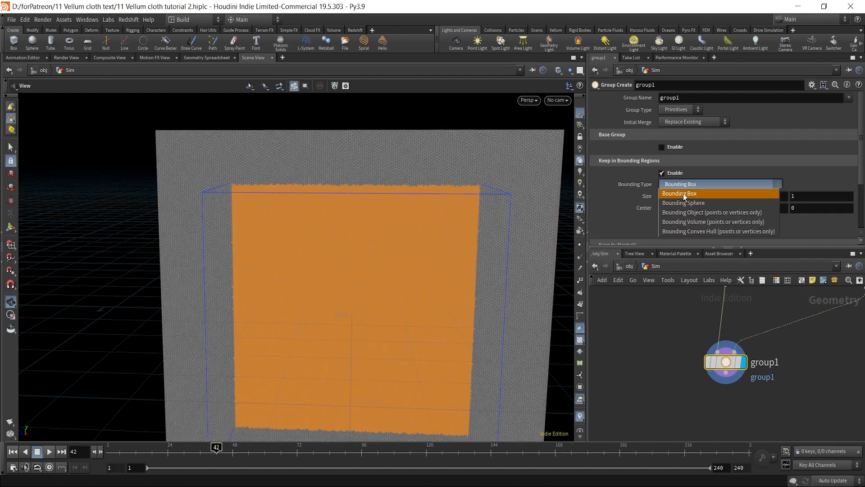
{"action": "left_click", "coordinate": [686, 212]}
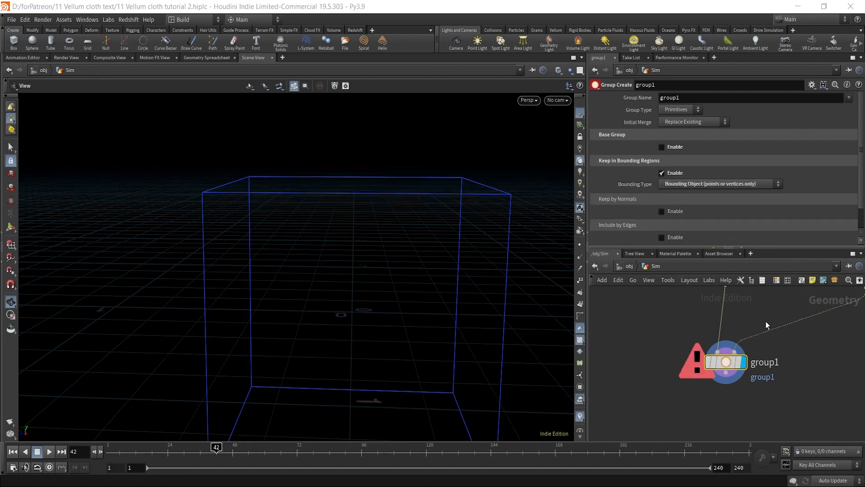
{"action": "left_click", "coordinate": [676, 110]}
{"action": "left_click", "coordinate": [673, 124]}
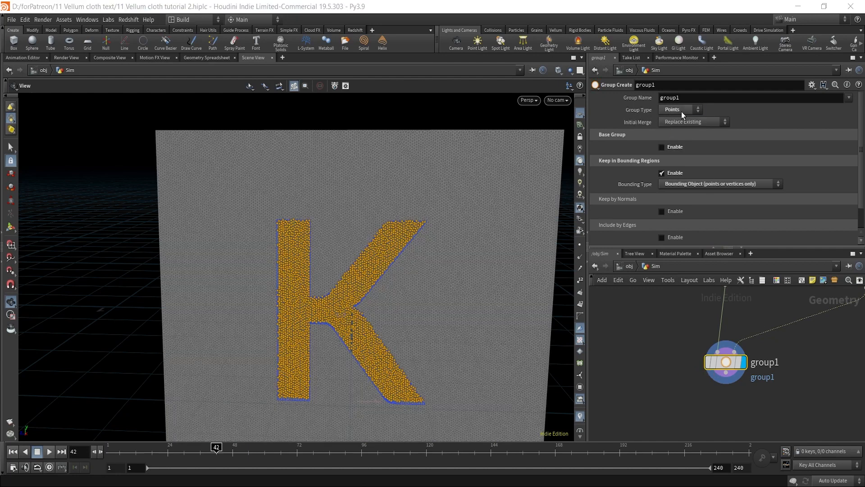
- Name the point group PIN and inspect the grouped letter points on the cloth sheet
{"action": "double_click", "coordinate": [671, 97]}
{"action": "type", "text": "P"}
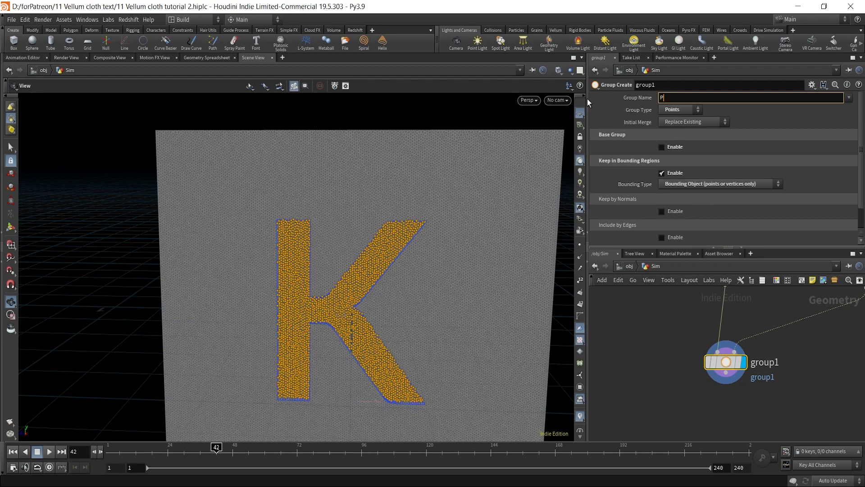
{"action": "type", "text": "IN"}
{"action": "left_click", "coordinate": [664, 344]}
{"action": "left_click_drag", "start_coordinate": [725, 363], "coordinate": [728, 362]}
{"action": "mouse_move", "coordinate": [453, 302]}
{"action": "left_mouse_down"}
{"action": "mouse_move", "coordinate": [466, 301]}
{"action": "mouse_move", "coordinate": [439, 301]}
{"action": "left_mouse_up"}
{"action": "middle_click_drag", "start_coordinate": [439, 301], "coordinate": [477, 264]}
{"action": "left_click_drag", "start_coordinate": [477, 264], "coordinate": [411, 254]}
{"action": "middle_click_drag", "start_coordinate": [411, 253], "coordinate": [382, 249]}
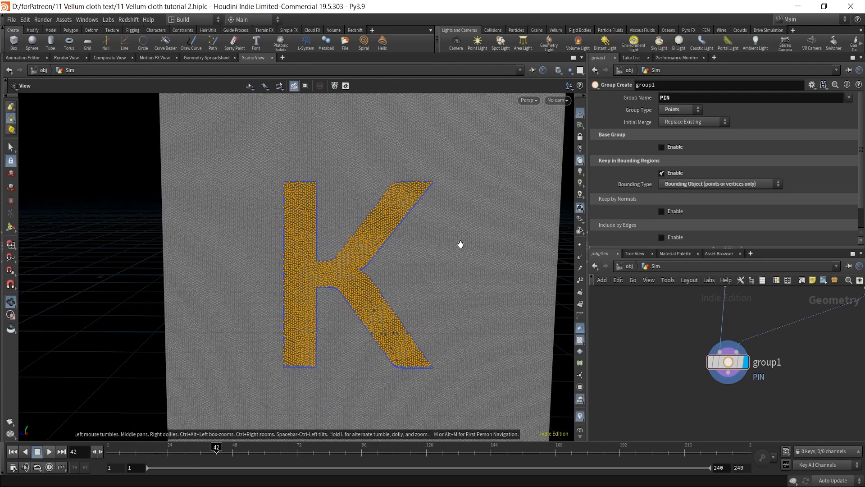
- Add a Group Expand node connected below the PIN group node
{"action": "middle_click_drag", "start_coordinate": [804, 404], "coordinate": [762, 387]}
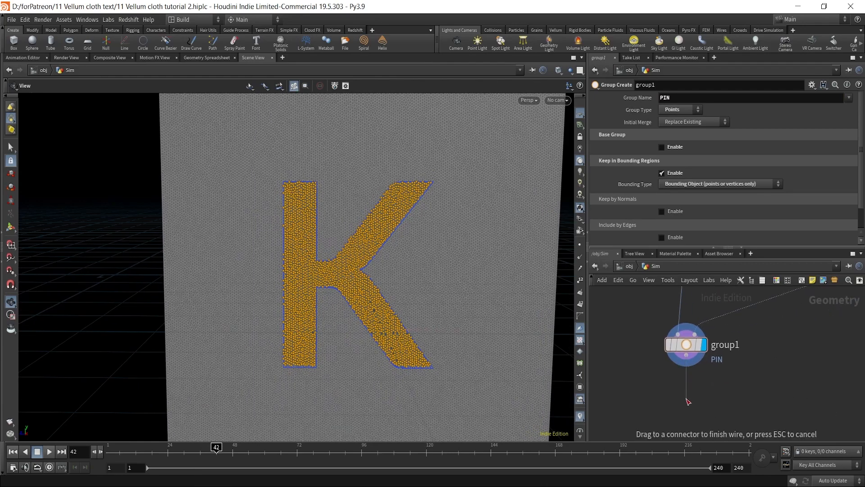
{"action": "key", "text": "Tab"}
{"action": "type", "text": "GROUPEXP"}
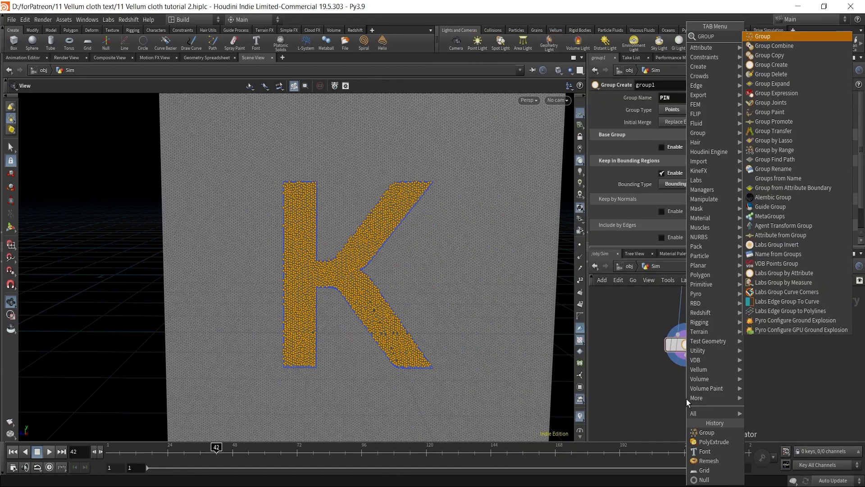
{"action": "key", "text": "Return"}
{"action": "left_click", "coordinate": [686, 399]}
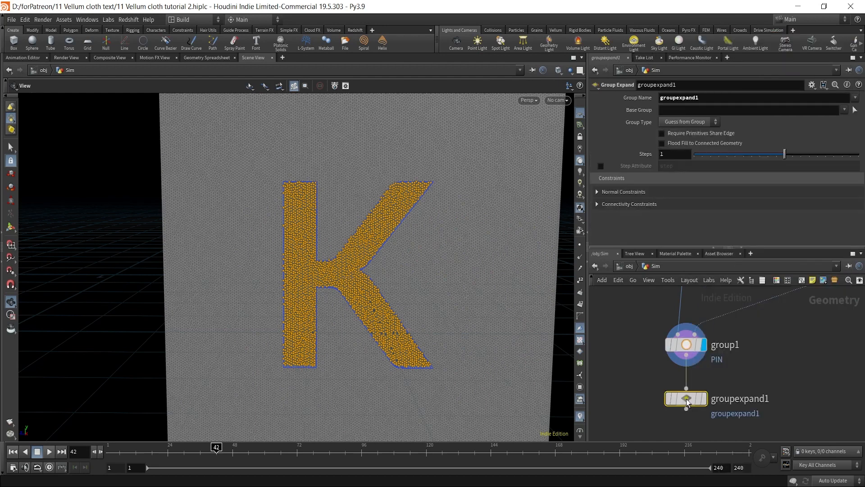
- Display the Group Expand node and set its base group to PIN
{"action": "left_click", "coordinate": [704, 398]}
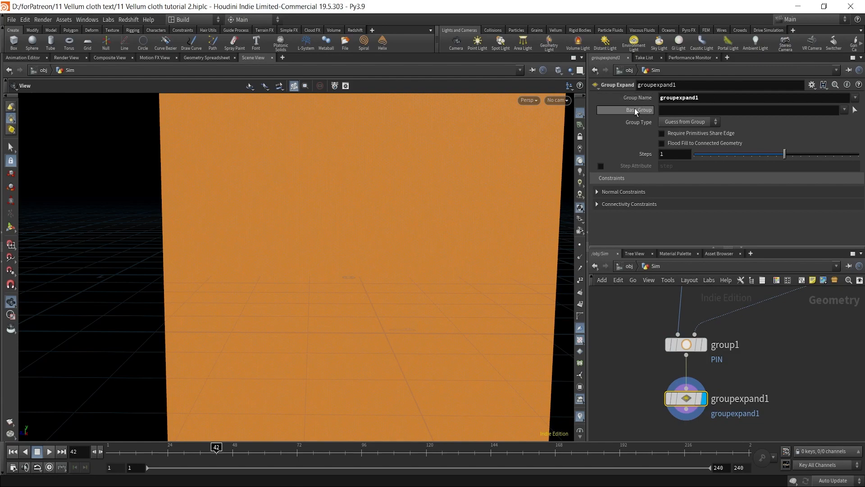
{"action": "left_click", "coordinate": [844, 110]}
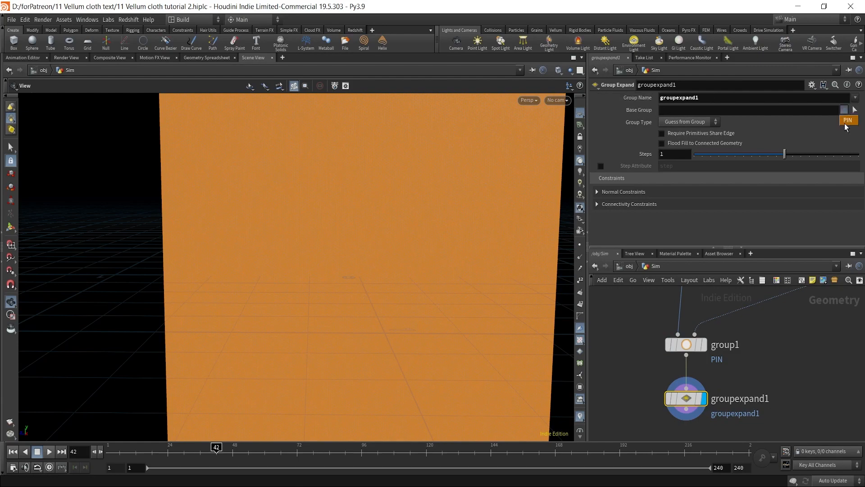
{"action": "left_click", "coordinate": [847, 121]}
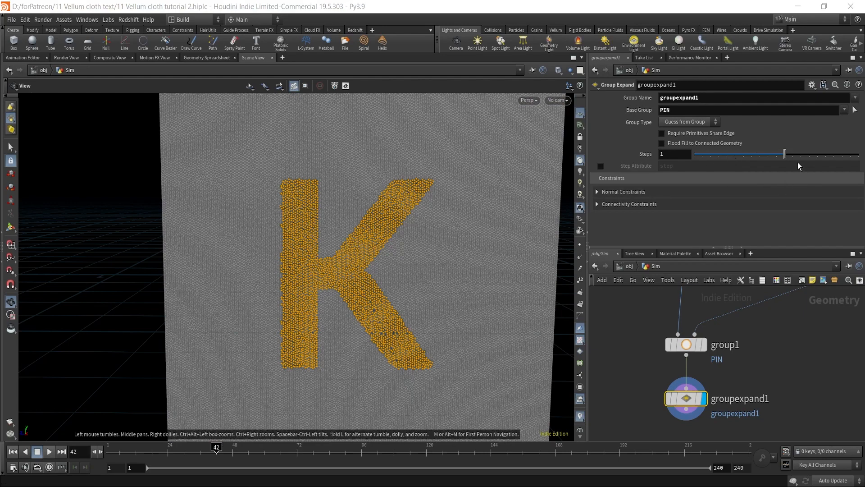
- Set the Group Expand steps to -1 and compare its points with the PIN group
{"action": "left_click_drag", "start_coordinate": [784, 155], "coordinate": [768, 156]}
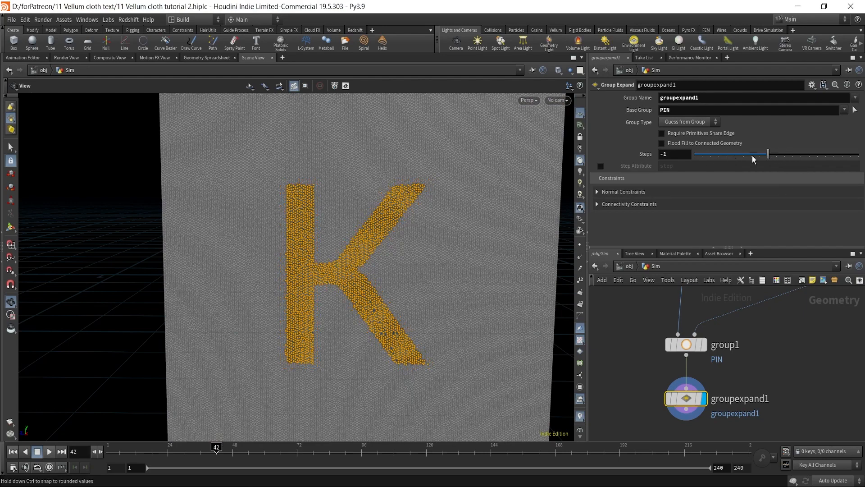
{"action": "scroll", "coordinate": [361, 226], "scroll_direction": "up", "scroll_amount": 3}
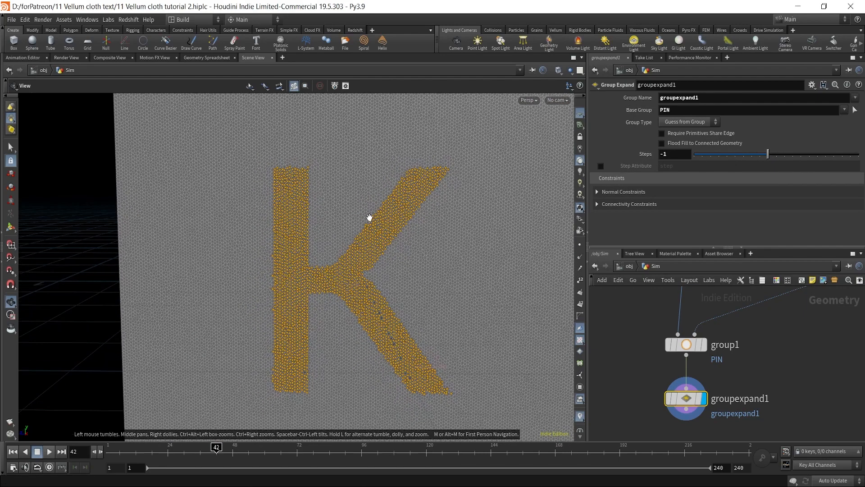
{"action": "left_click", "coordinate": [705, 348]}
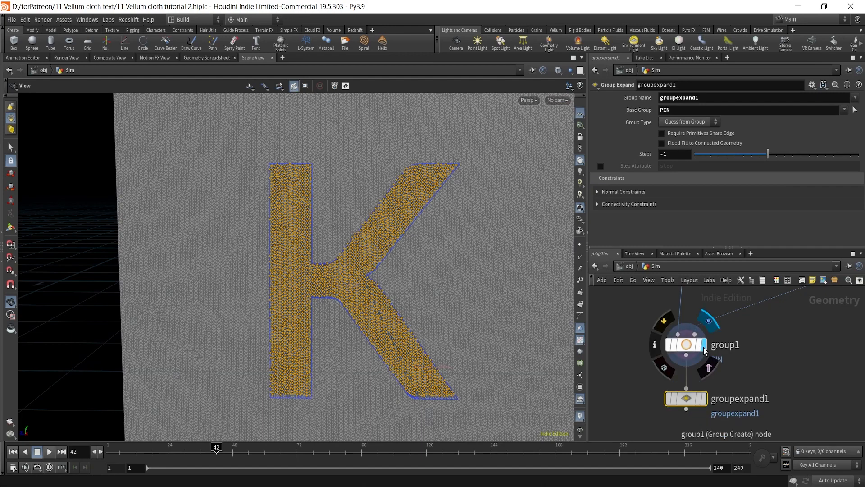
{"action": "left_click", "coordinate": [688, 344]}
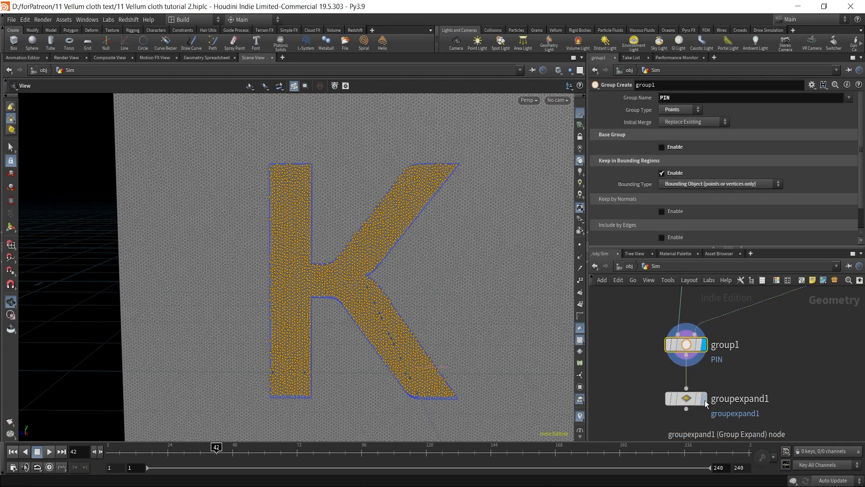
{"action": "mouse_move", "coordinate": [704, 400]}
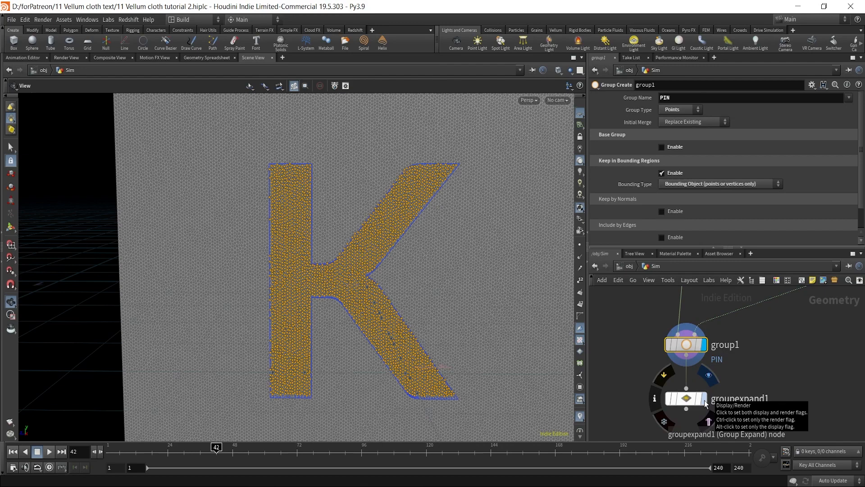
{"action": "left_click", "coordinate": [705, 400]}
{"action": "left_click", "coordinate": [691, 401]}
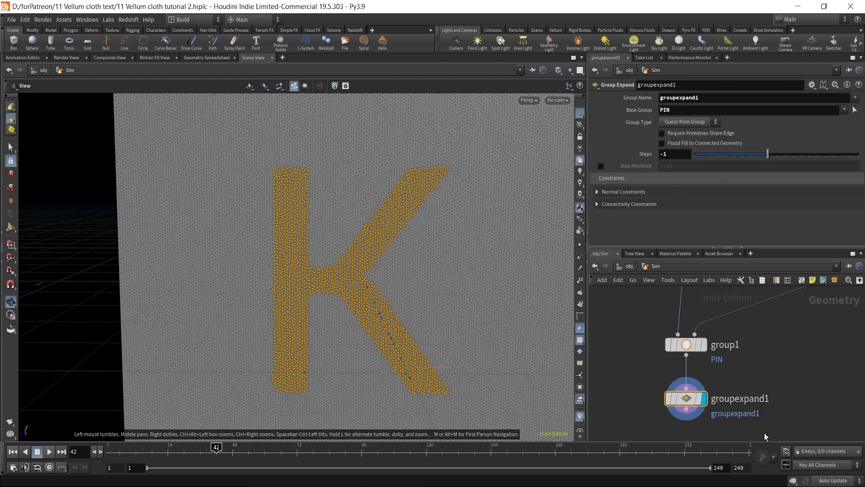
- Add a Transform node connected below the Group Expand node and display its result
{"action": "left_click", "coordinate": [802, 385]}
{"action": "scroll", "coordinate": [772, 377], "scroll_direction": "down", "scroll_amount": 1}
{"action": "middle_click_drag", "start_coordinate": [755, 438], "coordinate": [754, 410]}
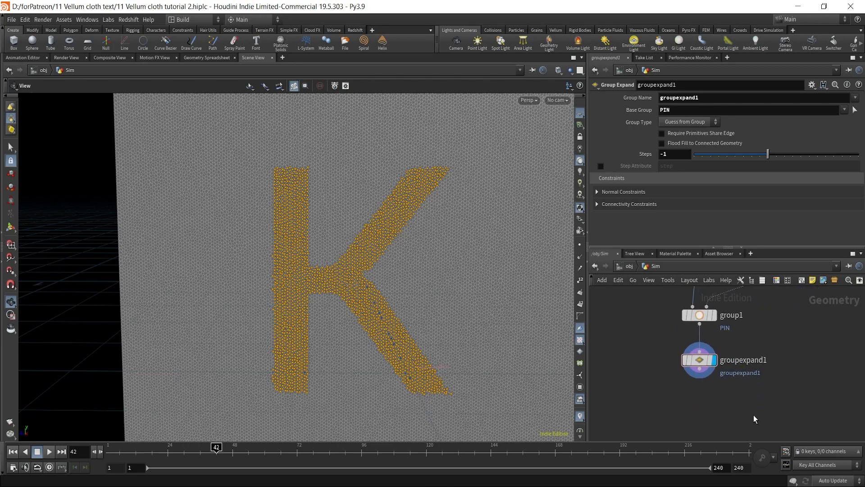
{"action": "key", "text": "Tab"}
{"action": "type", "text": "TR"}
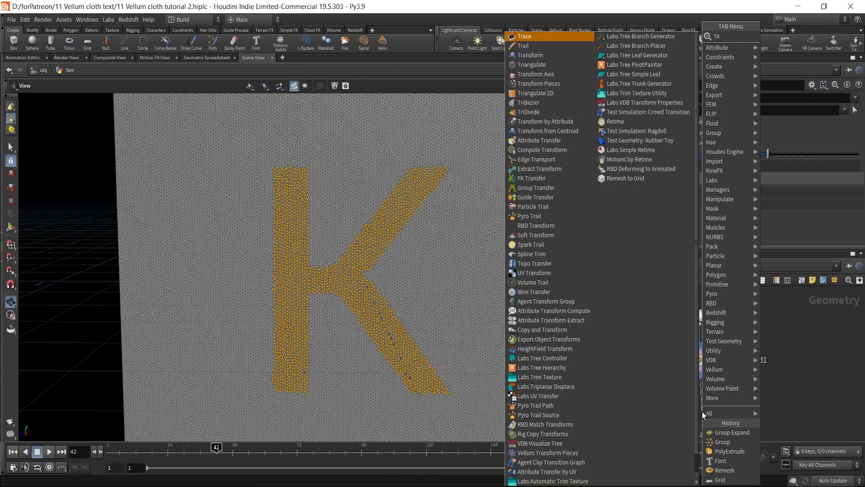
{"action": "type", "text": "AND"}
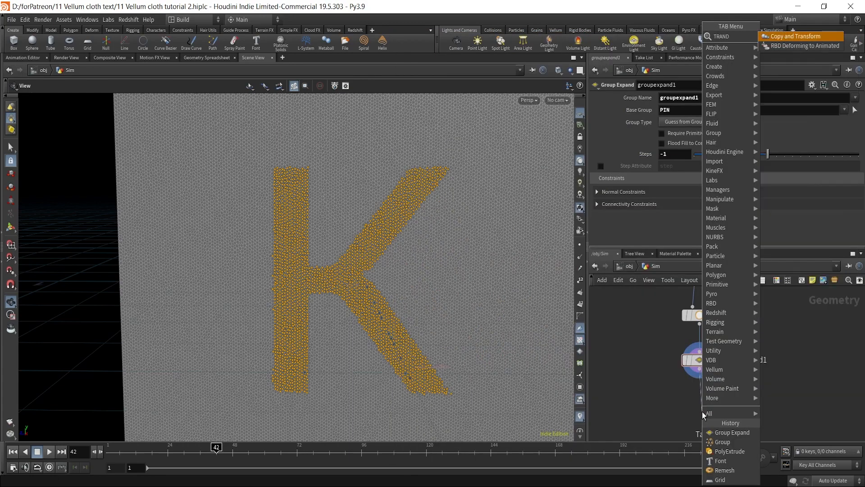
{"action": "key", "text": "BackSpace"}
{"action": "key", "text": "Return"}
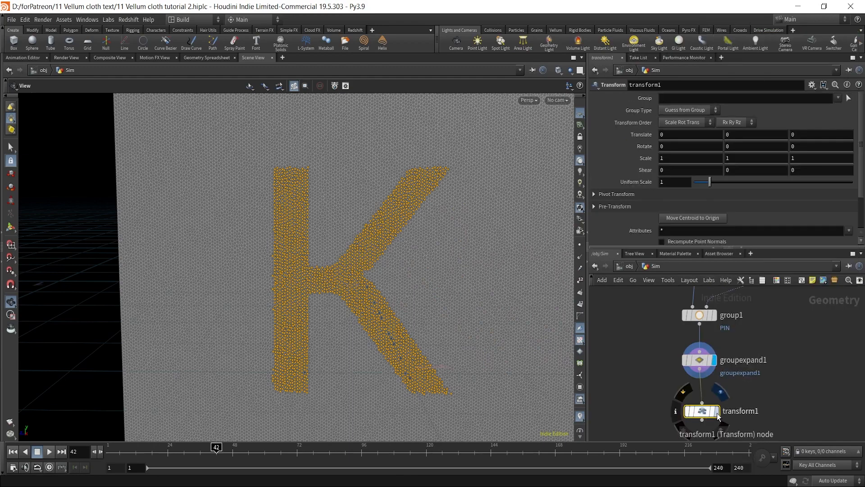
{"action": "left_click", "coordinate": [700, 408]}
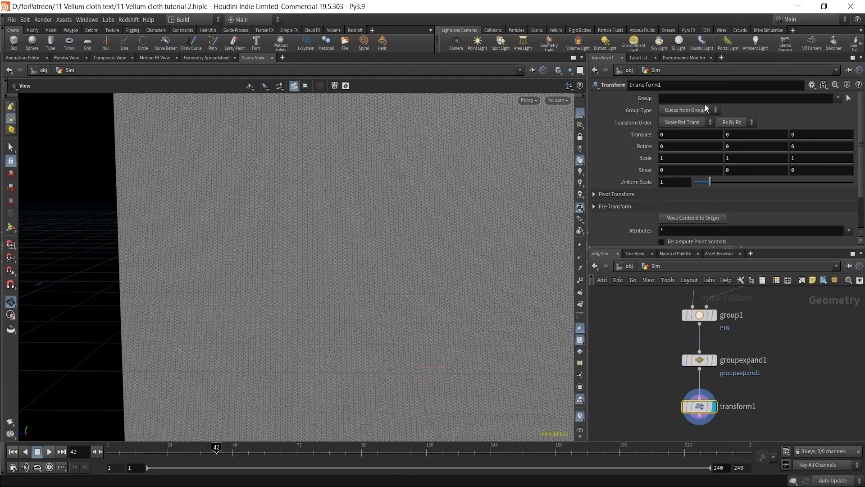
- Restrict the Transform to the groupexpand1 group, set its X translation to 0.04 and inspect the raised letter
{"action": "left_click", "coordinate": [838, 98]}
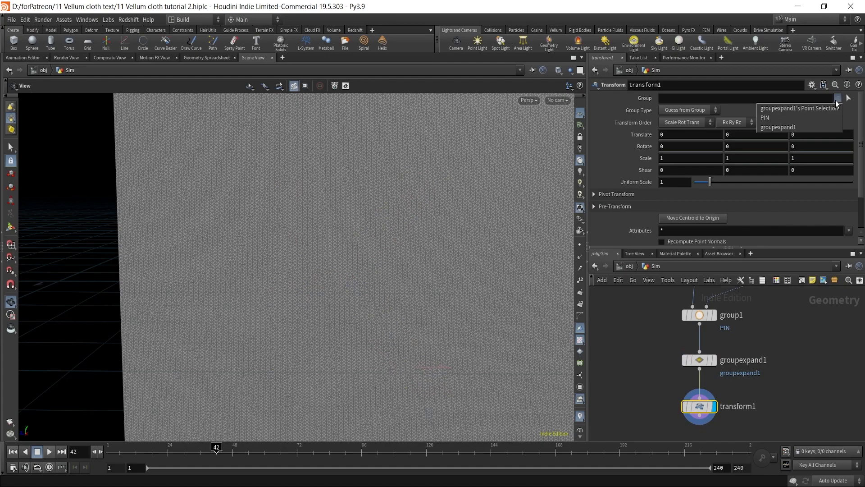
{"action": "left_click", "coordinate": [801, 113]}
{"action": "mouse_move", "coordinate": [434, 253]}
{"action": "left_mouse_down"}
{"action": "mouse_move", "coordinate": [453, 239]}
{"action": "mouse_move", "coordinate": [435, 264]}
{"action": "left_mouse_up"}
{"action": "middle_click_drag", "start_coordinate": [675, 144], "coordinate": [699, 152]}
{"action": "left_click_drag", "start_coordinate": [486, 247], "coordinate": [475, 188]}
{"action": "middle_click_drag", "start_coordinate": [684, 134], "coordinate": [695, 156]}
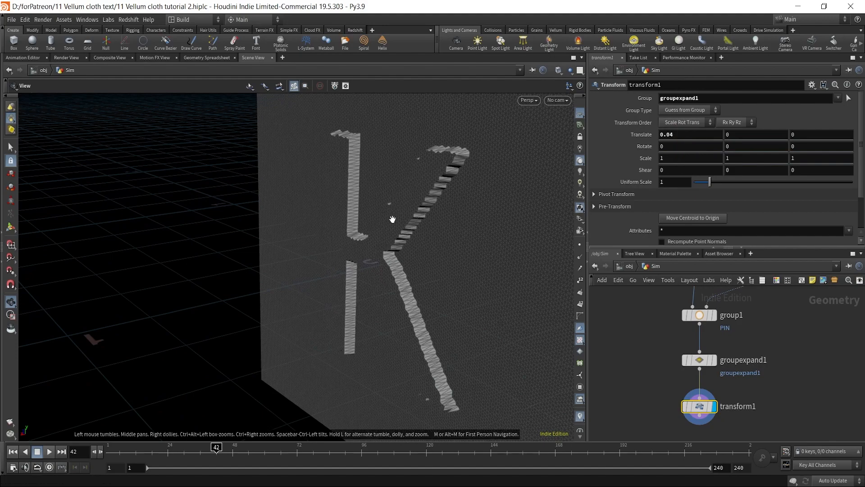
{"action": "right_click_drag", "start_coordinate": [426, 168], "coordinate": [424, 219]}
{"action": "left_click_drag", "start_coordinate": [425, 219], "coordinate": [412, 280]}
{"action": "right_click_drag", "start_coordinate": [412, 280], "coordinate": [383, 252]}
{"action": "left_click_drag", "start_coordinate": [383, 252], "coordinate": [352, 276]}
{"action": "middle_click_drag", "start_coordinate": [351, 276], "coordinate": [334, 295]}
{"action": "right_click_drag", "start_coordinate": [334, 295], "coordinate": [349, 276]}
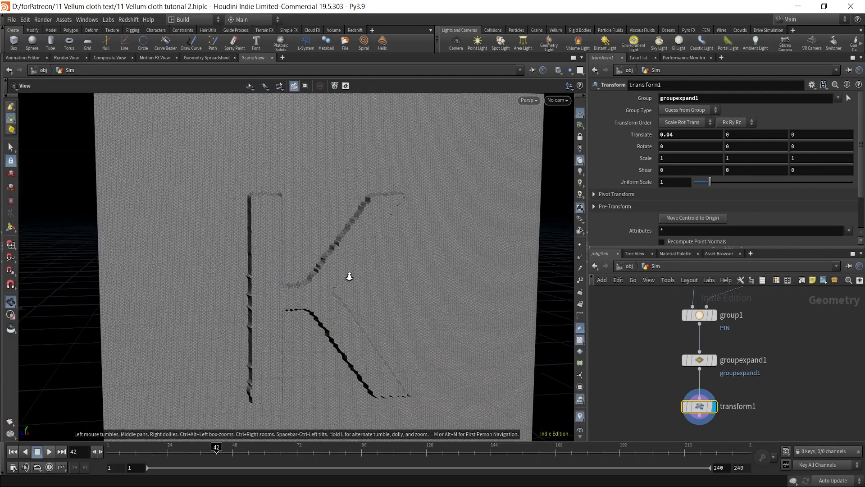
{"action": "middle_click_drag", "start_coordinate": [755, 381], "coordinate": [763, 344]}
{"action": "scroll", "coordinate": [744, 381], "scroll_direction": "up", "scroll_amount": 3}
{"action": "middle_click_drag", "start_coordinate": [717, 401], "coordinate": [734, 344]}
{"action": "left_click", "coordinate": [716, 378]}
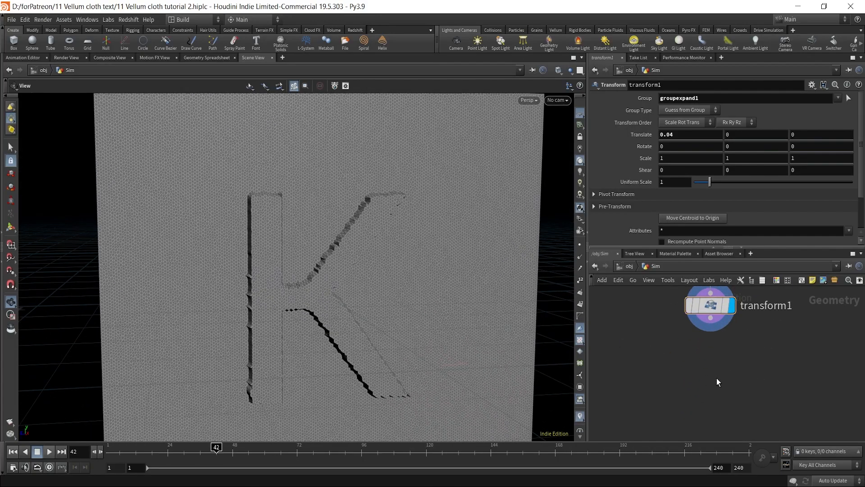
{"action": "key", "text": "Tab"}
{"action": "key", "text": "Escape"}
{"action": "left_click_drag", "start_coordinate": [711, 318], "coordinate": [709, 364]}
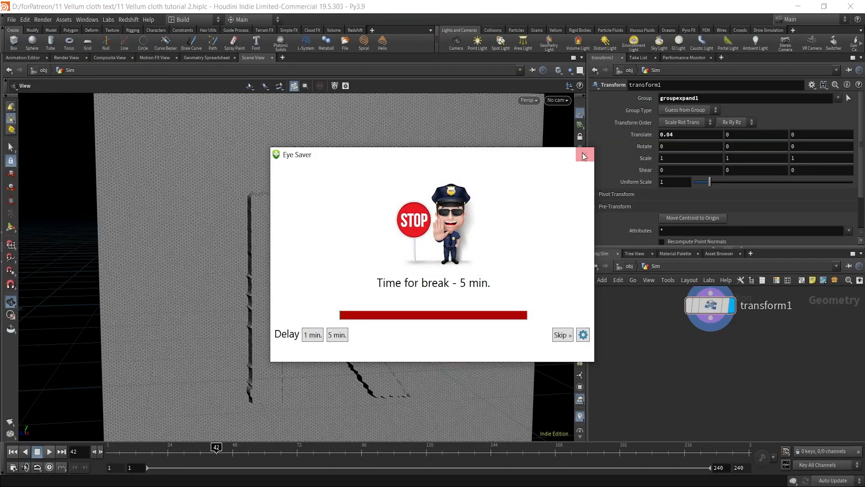
- Dismiss the break reminder and add a displayed Smooth node connected below the Transform node
{"action": "left_click", "coordinate": [584, 155]}
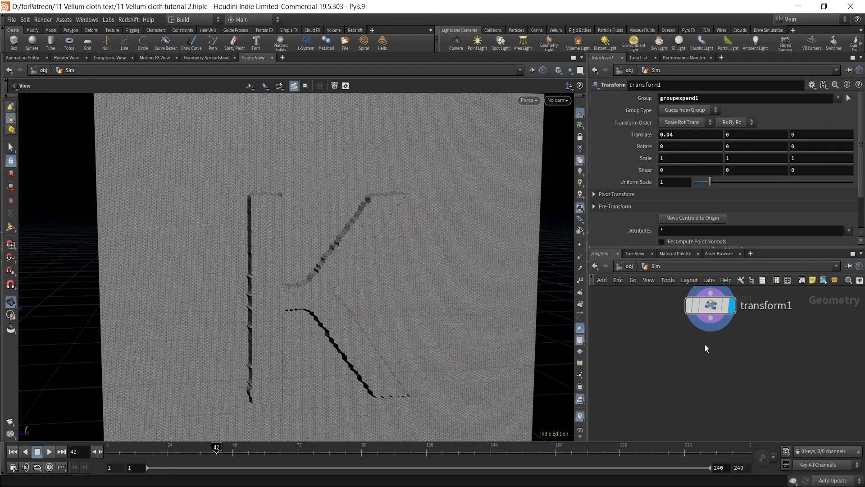
{"action": "left_click_drag", "start_coordinate": [712, 318], "coordinate": [715, 378]}
{"action": "type", "text": "s"}
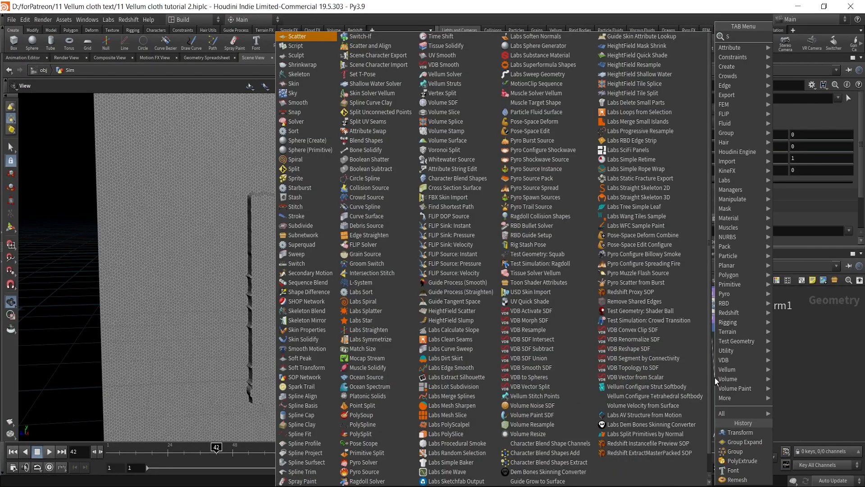
{"action": "key", "text": "BackSpace"}
{"action": "type", "text": "sm"}
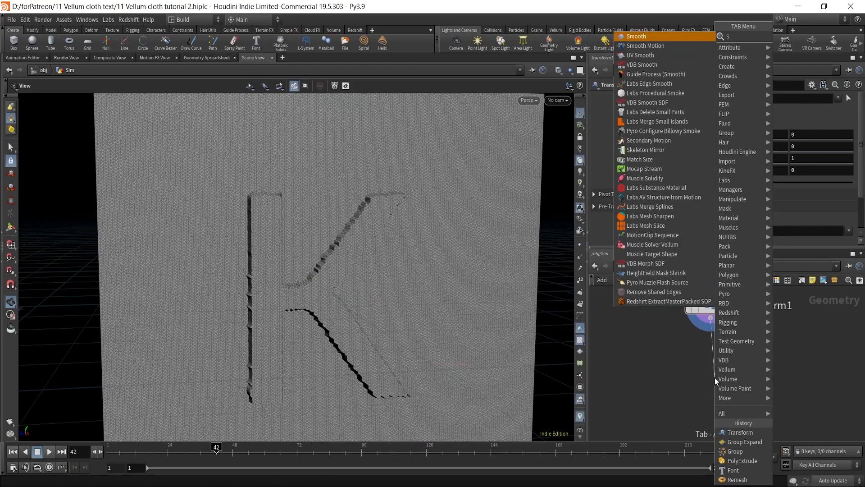
{"action": "type", "text": "oo"}
{"action": "key", "text": "Return"}
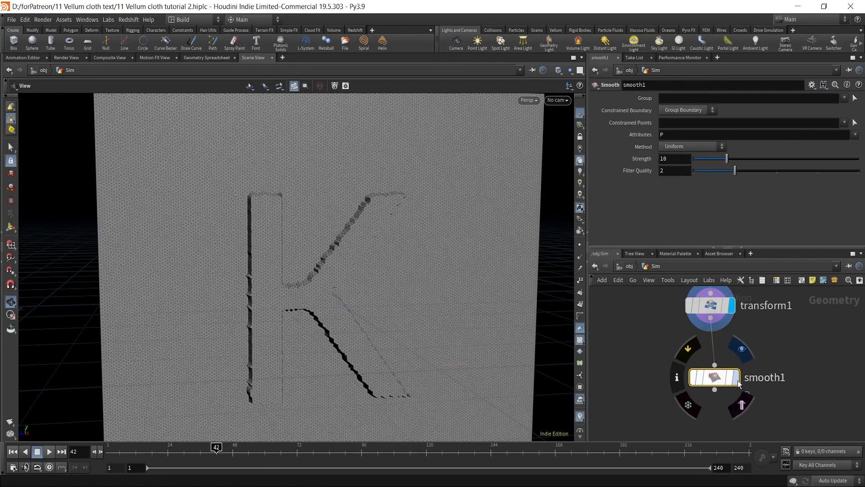
{"action": "right_click_drag", "start_coordinate": [344, 265], "coordinate": [358, 215]}
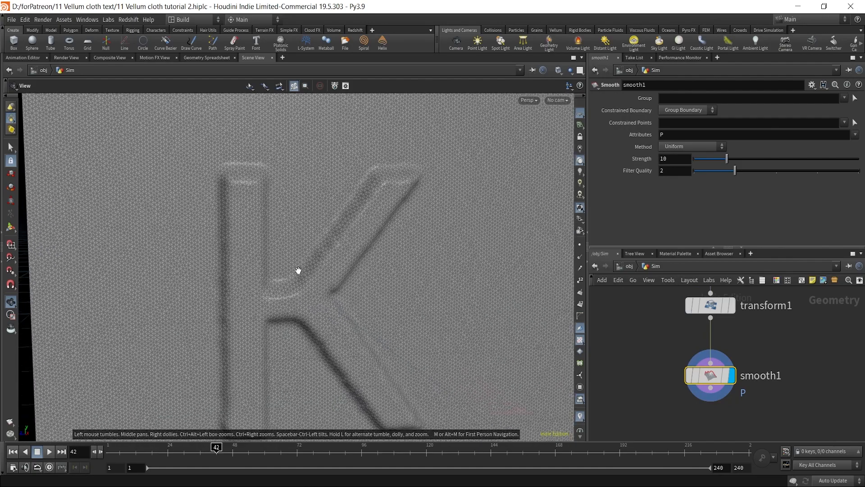
{"action": "left_click_drag", "start_coordinate": [299, 271], "coordinate": [332, 261]}
{"action": "right_click_drag", "start_coordinate": [332, 260], "coordinate": [313, 315]}
{"action": "left_click_drag", "start_coordinate": [312, 315], "coordinate": [306, 318]}
{"action": "right_click_drag", "start_coordinate": [355, 301], "coordinate": [338, 315]}
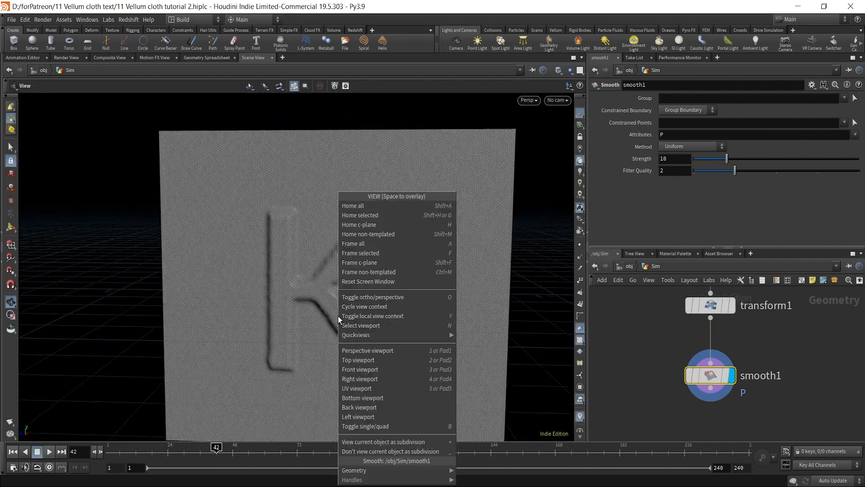
- Add a Group Combine node connected below the Smooth node and display it
{"action": "left_click", "coordinate": [681, 422]}
{"action": "scroll", "coordinate": [788, 405], "scroll_direction": "down", "scroll_amount": 2}
{"action": "middle_click_drag", "start_coordinate": [787, 405], "coordinate": [779, 360]}
{"action": "left_click", "coordinate": [724, 348]}
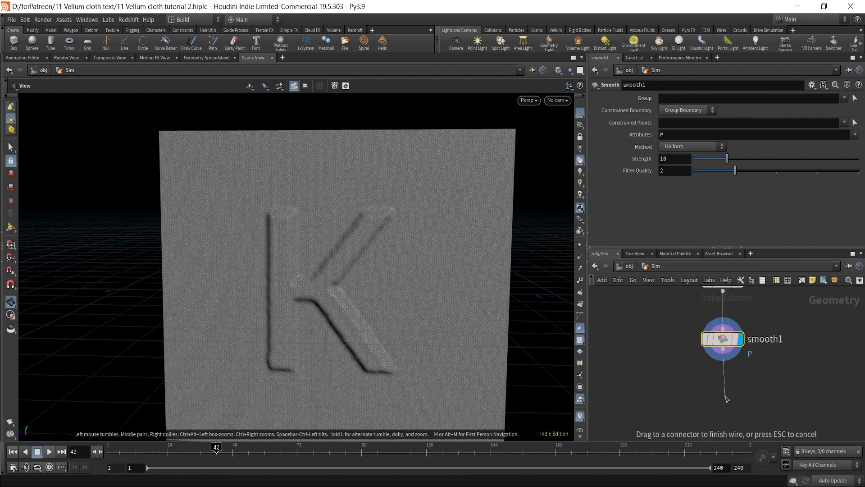
{"action": "key", "text": "Tab"}
{"action": "type", "text": "GROUPCO"}
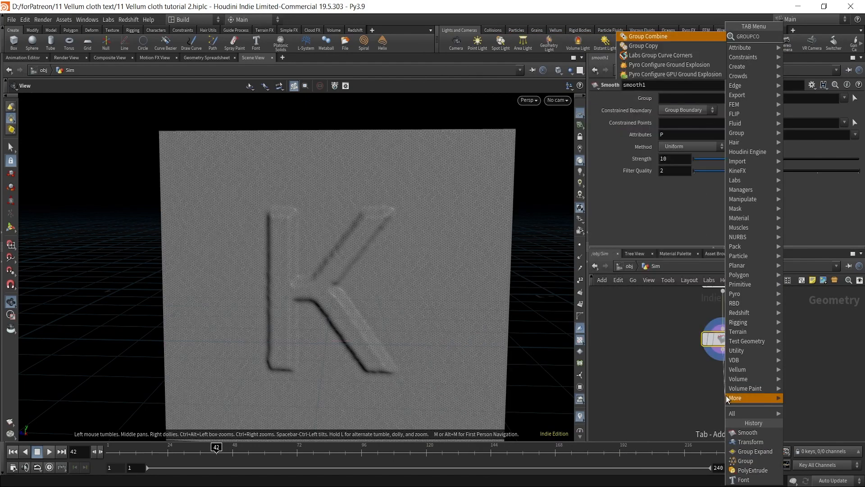
{"action": "key", "text": "Return"}
{"action": "left_click", "coordinate": [723, 395]}
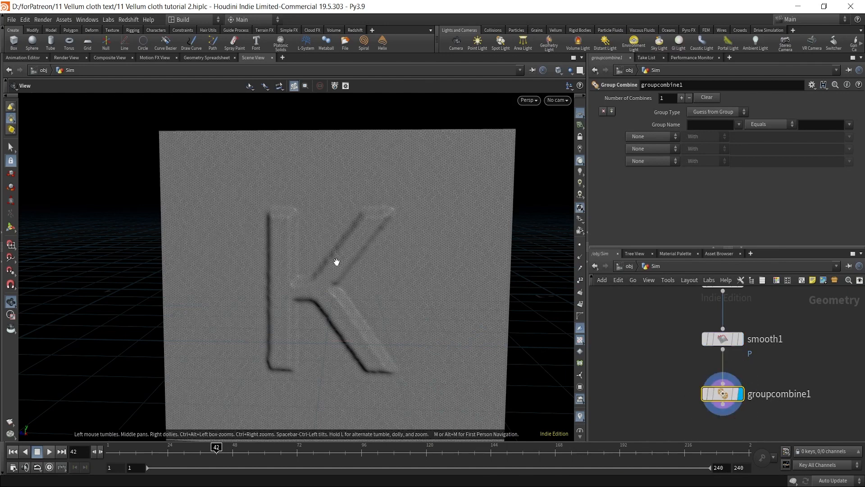
- Name the combined group Newpin and set it equal to the PIN group
{"action": "left_click", "coordinate": [708, 127]}
{"action": "left_click", "coordinate": [850, 125]}
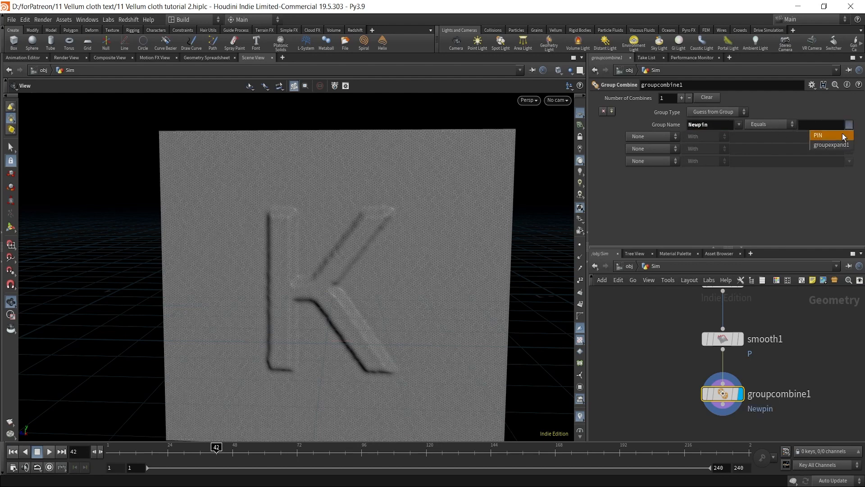
{"action": "left_click", "coordinate": [837, 137]}
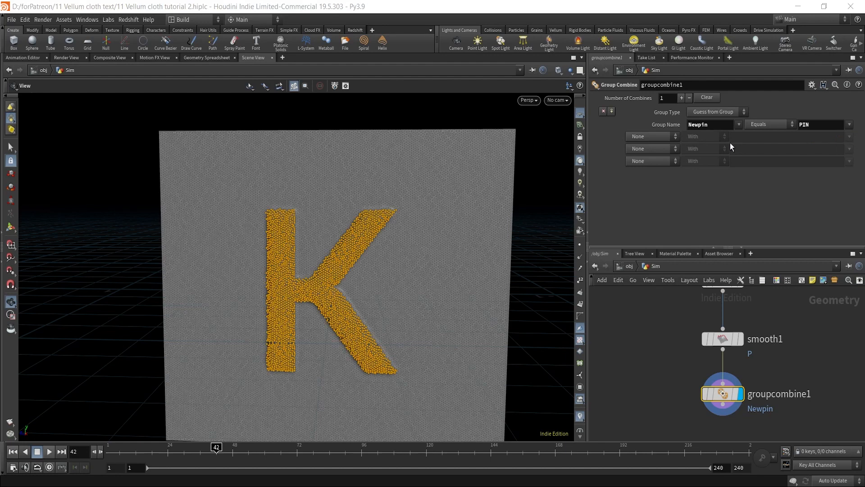
- Subtract the groupexpand1 group from Newpin and inspect the grouped points around the letter
{"action": "left_click", "coordinate": [656, 136]}
{"action": "left_click", "coordinate": [644, 185]}
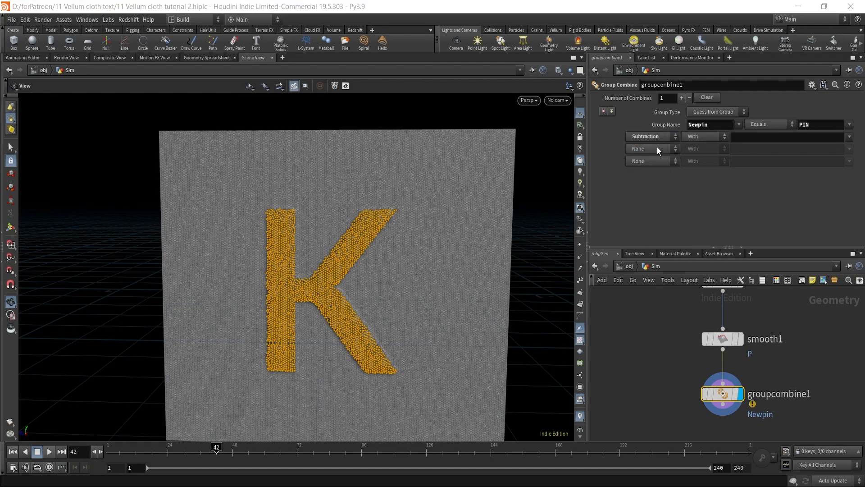
{"action": "left_click", "coordinate": [850, 138]}
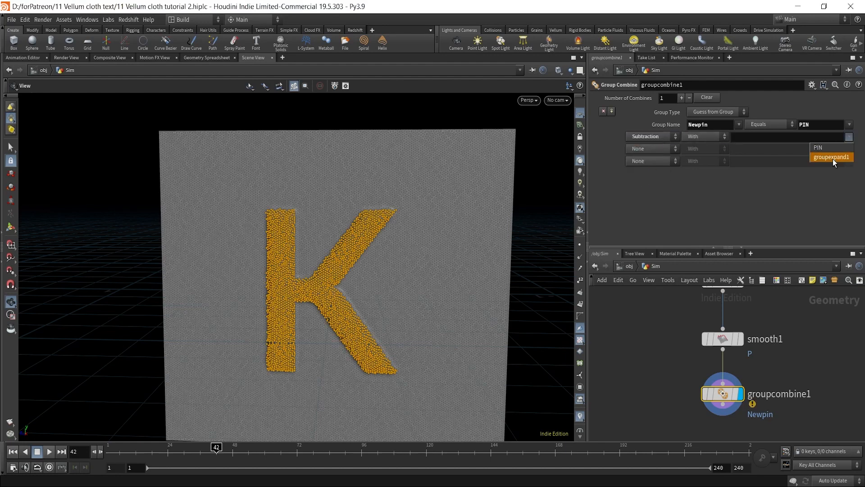
{"action": "left_click", "coordinate": [833, 159]}
{"action": "right_click_drag", "start_coordinate": [420, 301], "coordinate": [425, 223]}
{"action": "left_click_drag", "start_coordinate": [266, 275], "coordinate": [322, 290]}
{"action": "right_click_drag", "start_coordinate": [303, 300], "coordinate": [307, 328]}
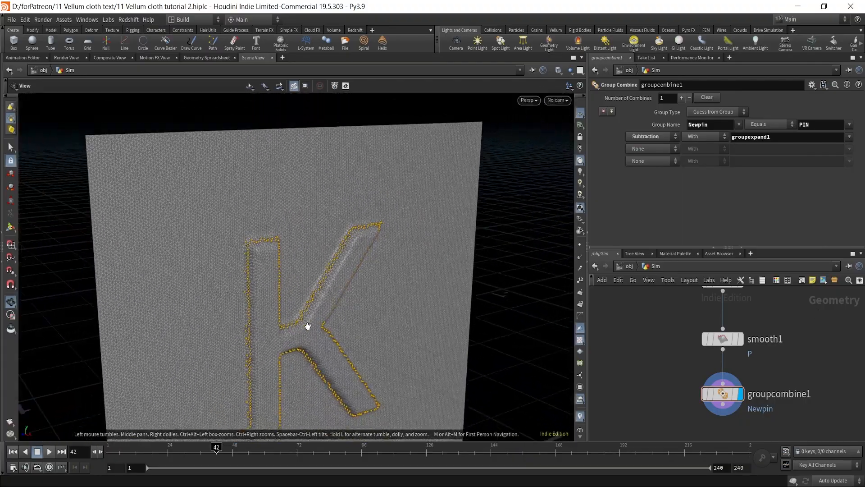
{"action": "left_click_drag", "start_coordinate": [307, 327], "coordinate": [282, 327]}
{"action": "middle_click_drag", "start_coordinate": [323, 324], "coordinate": [308, 251]}
{"action": "left_click_drag", "start_coordinate": [307, 251], "coordinate": [290, 245]}
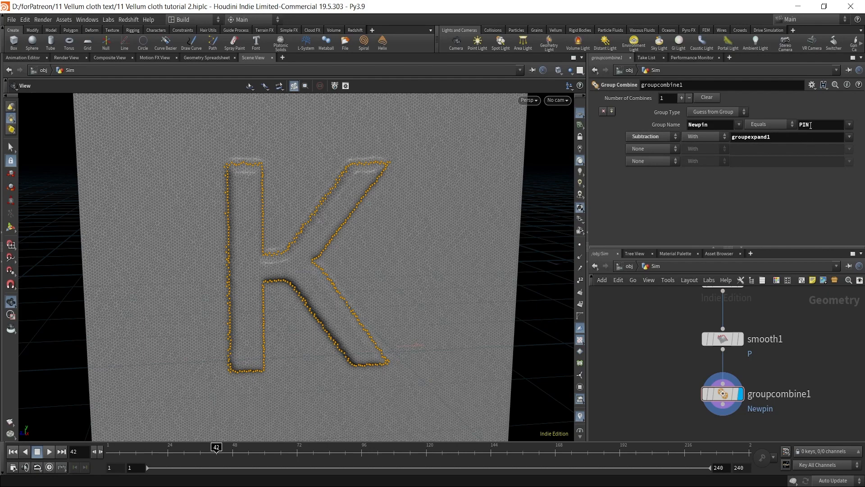
- Display the PIN group node and the Group Expand node in turn to compare their letter point groups
{"action": "scroll", "coordinate": [789, 389], "scroll_direction": "down", "scroll_amount": 3}
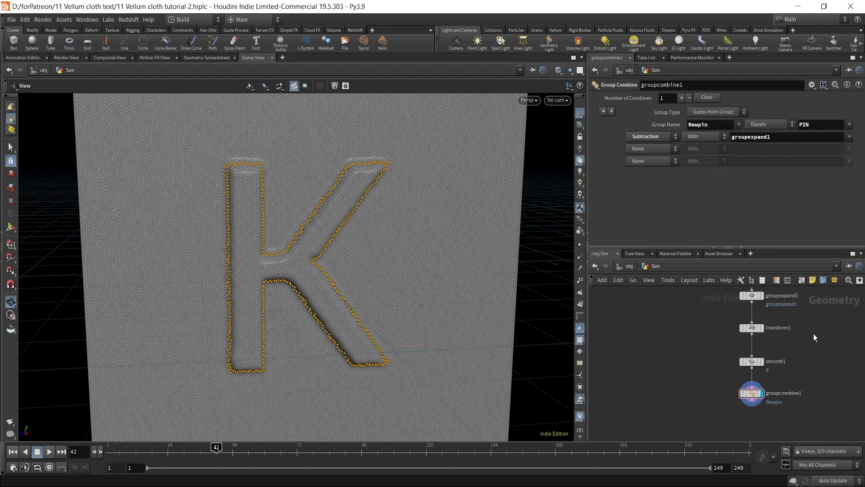
{"action": "middle_click_drag", "start_coordinate": [824, 295], "coordinate": [784, 419]}
{"action": "scroll", "coordinate": [721, 392], "scroll_direction": "up", "scroll_amount": 1}
{"action": "left_click", "coordinate": [720, 392]}
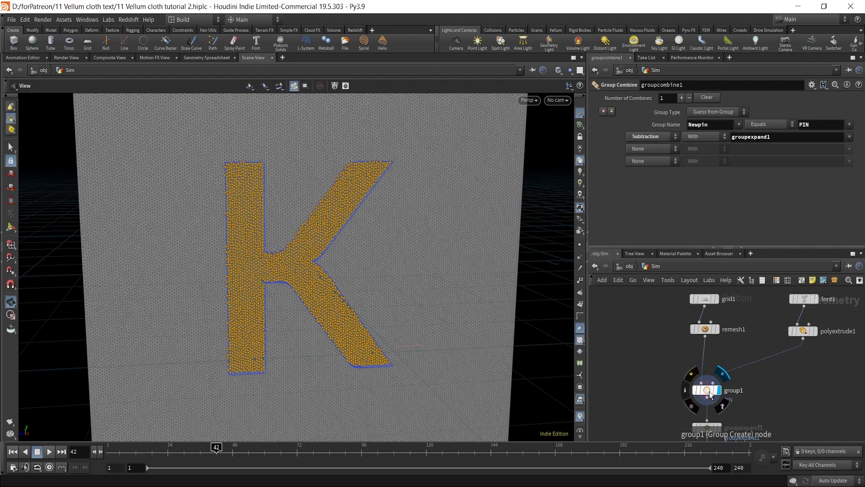
{"action": "scroll", "coordinate": [814, 392], "scroll_direction": "down", "scroll_amount": 2}
{"action": "middle_click_drag", "start_coordinate": [779, 395], "coordinate": [776, 353]}
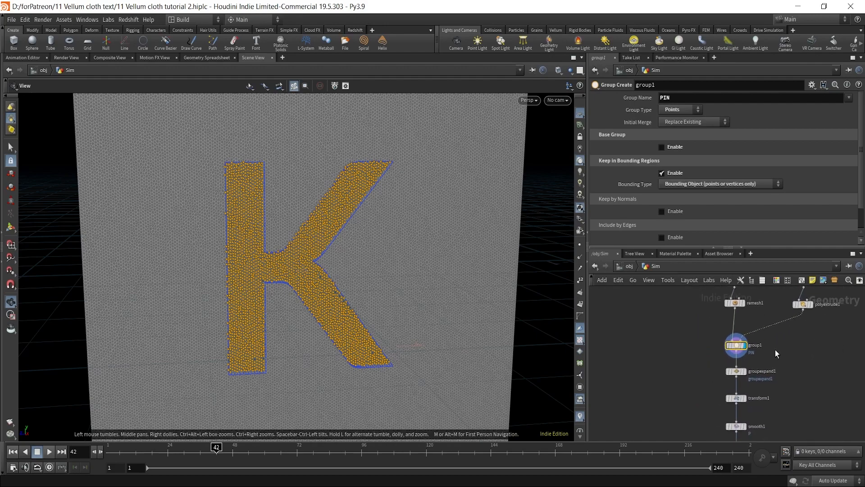
{"action": "scroll", "coordinate": [753, 363], "scroll_direction": "up", "scroll_amount": 2}
{"action": "left_click", "coordinate": [742, 360]}
{"action": "left_click", "coordinate": [724, 380]}
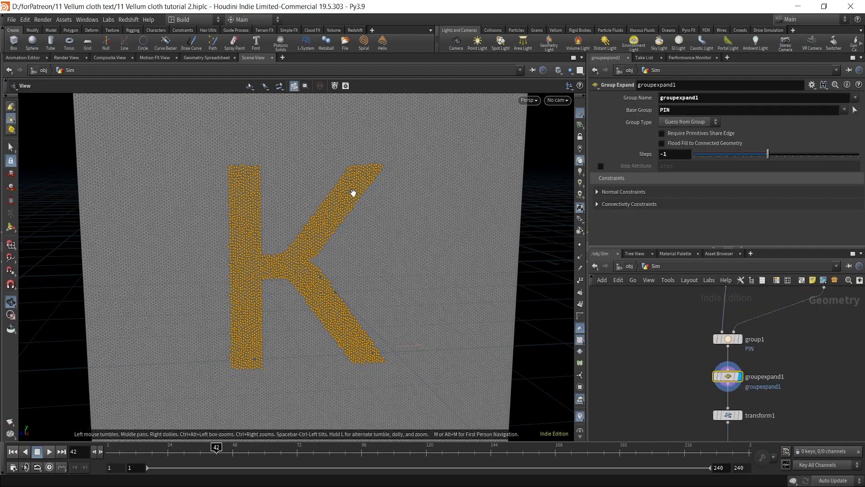
- Display the Group Combine node to examine the Newpin points around the letter's outline
{"action": "scroll", "coordinate": [336, 230], "scroll_direction": "up", "scroll_amount": 2}
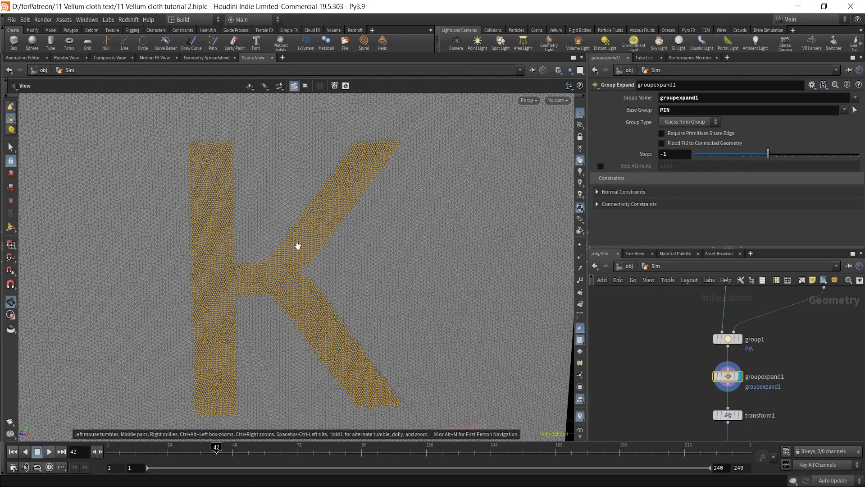
{"action": "scroll", "coordinate": [765, 393], "scroll_direction": "down", "scroll_amount": 1}
{"action": "middle_click_drag", "start_coordinate": [765, 393], "coordinate": [771, 316]}
{"action": "scroll", "coordinate": [794, 368], "scroll_direction": "down", "scroll_amount": 2}
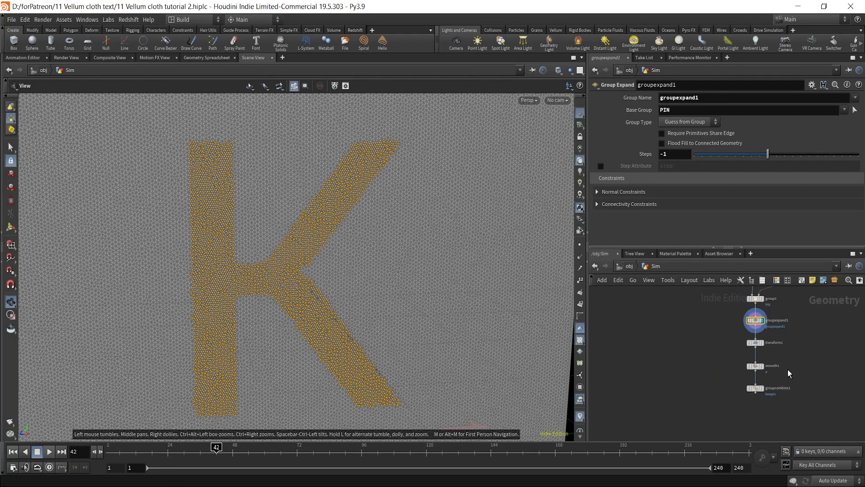
{"action": "scroll", "coordinate": [767, 391], "scroll_direction": "up", "scroll_amount": 2}
{"action": "left_click", "coordinate": [763, 390]}
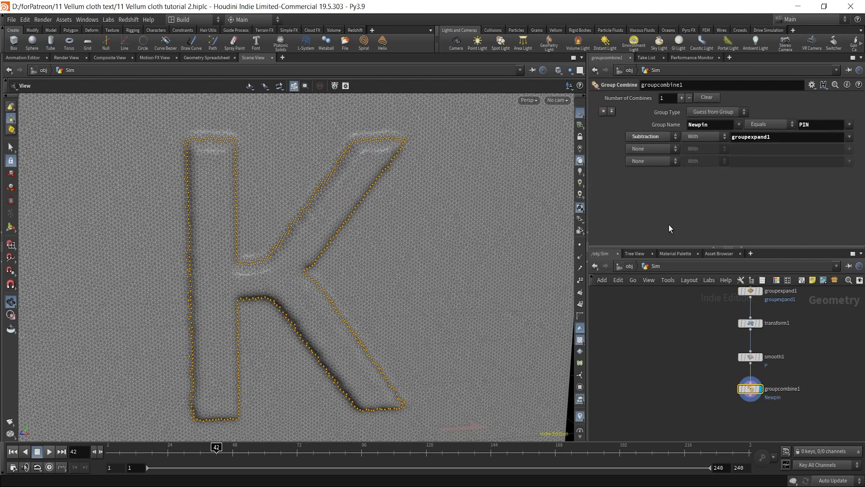
- Add a Vellum Configure Cloth node connected below the Group Combine node and display it
{"action": "scroll", "coordinate": [813, 383], "scroll_direction": "down", "scroll_amount": 2}
{"action": "middle_click_drag", "start_coordinate": [816, 386], "coordinate": [792, 351]}
{"action": "scroll", "coordinate": [750, 380], "scroll_direction": "up", "scroll_amount": 2}
{"action": "left_click", "coordinate": [739, 350]}
{"action": "key", "text": "Tab"}
{"action": "type", "text": "ve"}
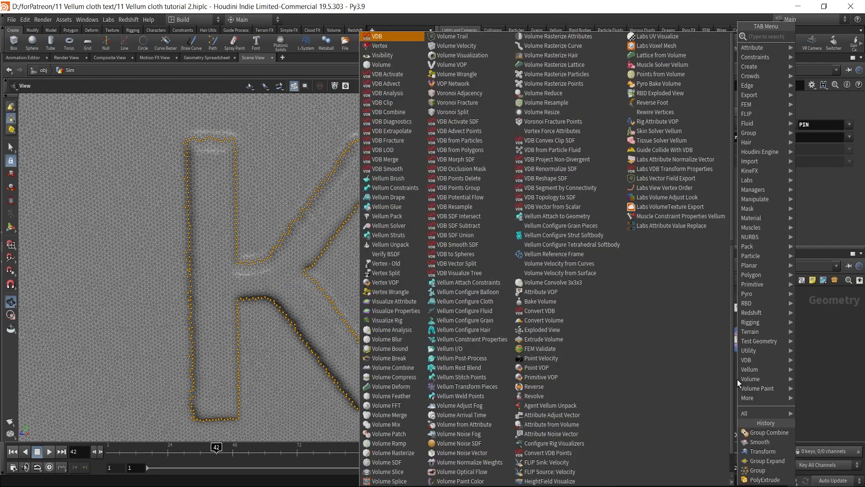
{"action": "type", "text": "llumclo"}
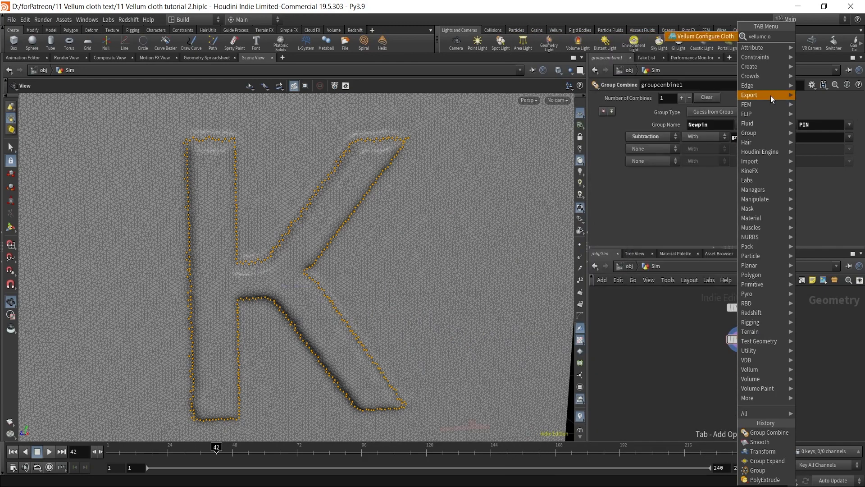
{"action": "left_click", "coordinate": [730, 37]}
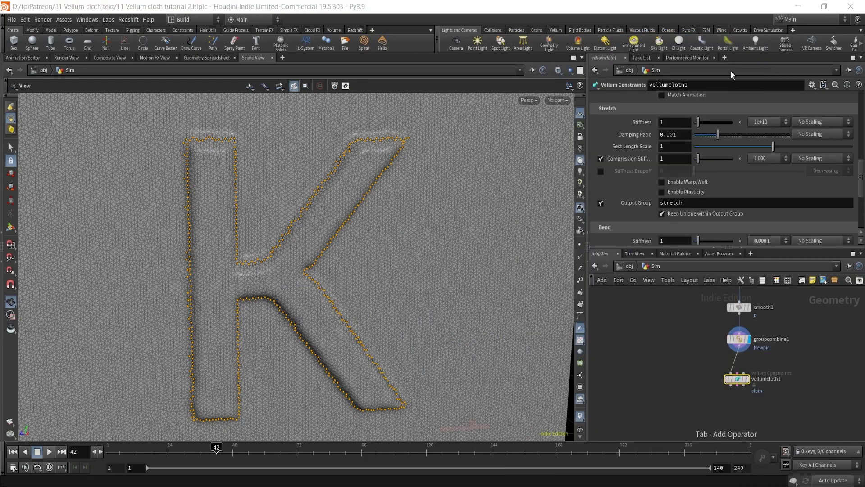
{"action": "scroll", "coordinate": [752, 381], "scroll_direction": "up", "scroll_amount": 5}
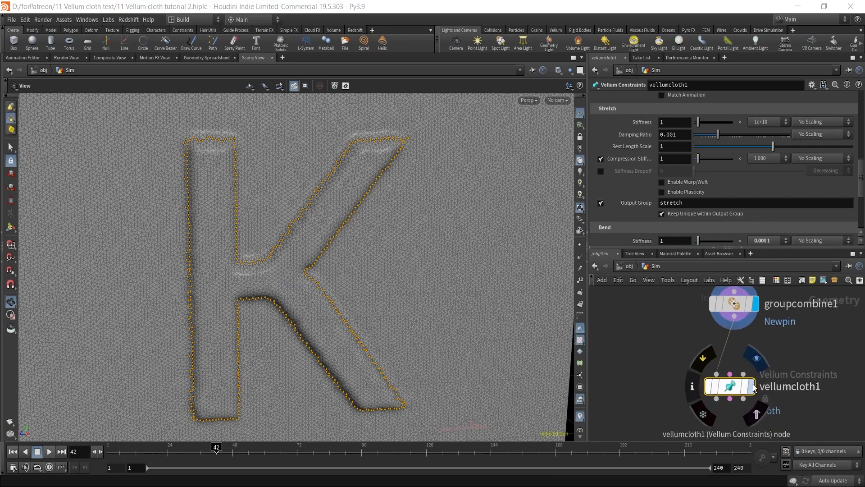
- Set the Vellum cloth constraint's pin points to the Newpin group
{"action": "scroll", "coordinate": [695, 198], "scroll_direction": "down", "scroll_amount": 5}
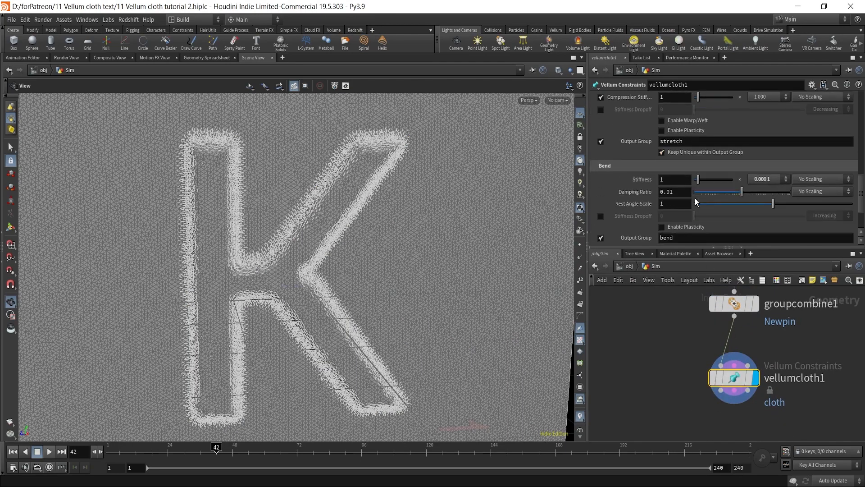
{"action": "scroll", "coordinate": [696, 199], "scroll_direction": "up", "scroll_amount": 8}
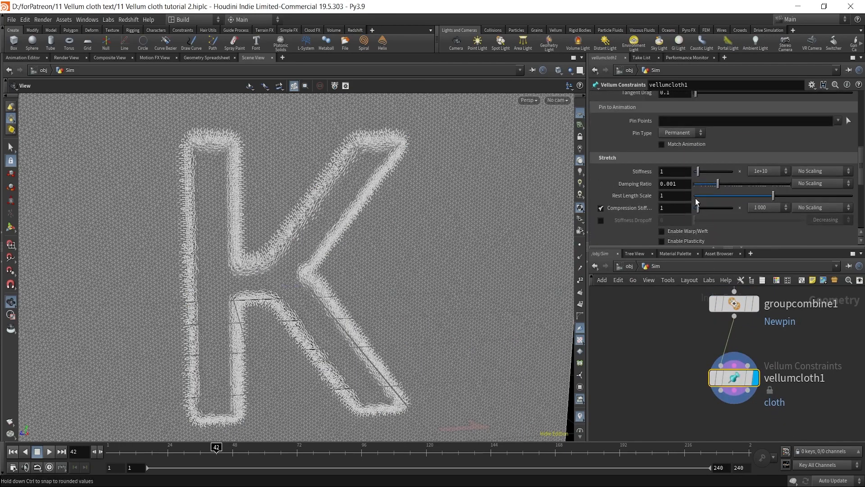
{"action": "scroll", "coordinate": [636, 153], "scroll_direction": "up", "scroll_amount": 2}
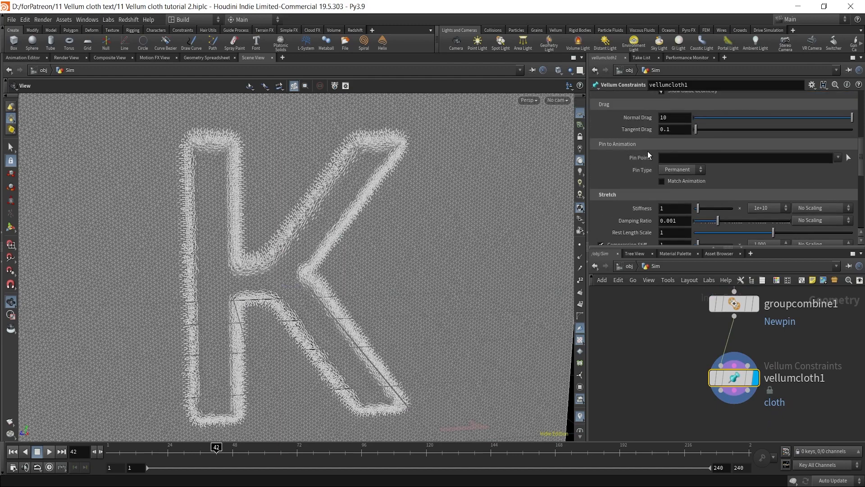
{"action": "left_click", "coordinate": [837, 159]}
{"action": "left_click", "coordinate": [773, 181]}
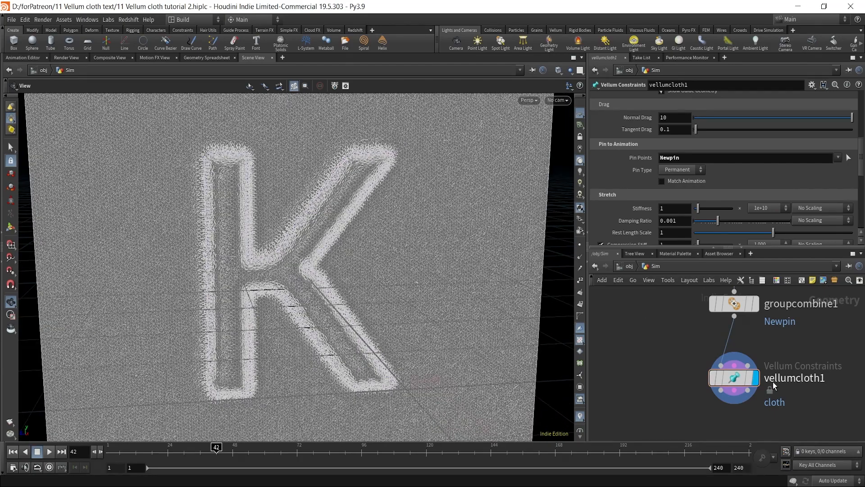
- Add a Vellum Solver connected to all three outputs of the Vellum cloth node and display it
{"action": "middle_click_drag", "start_coordinate": [772, 382], "coordinate": [778, 350]}
{"action": "scroll", "coordinate": [816, 364], "scroll_direction": "down", "scroll_amount": 3}
{"action": "scroll", "coordinate": [780, 371], "scroll_direction": "up", "scroll_amount": 4}
{"action": "left_click", "coordinate": [717, 338]}
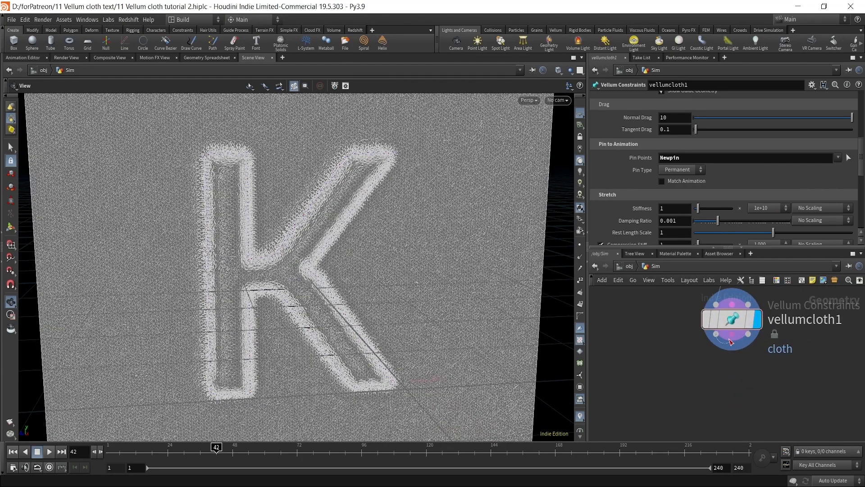
{"action": "key", "text": "Tab"}
{"action": "type", "text": "vso"}
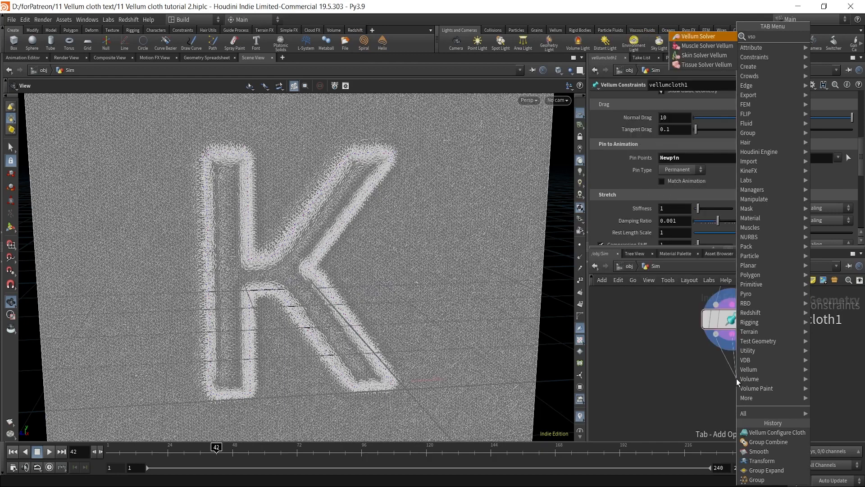
{"action": "key", "text": "Return"}
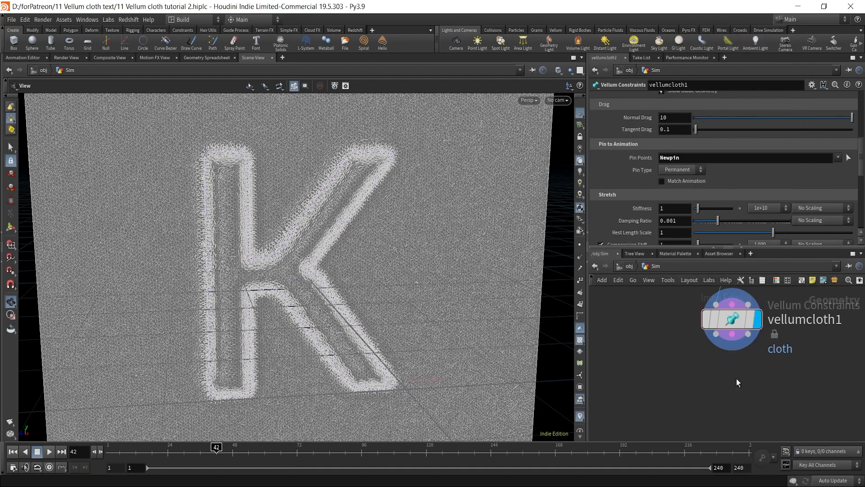
{"action": "left_click", "coordinate": [737, 380]}
{"action": "left_click", "coordinate": [761, 389]}
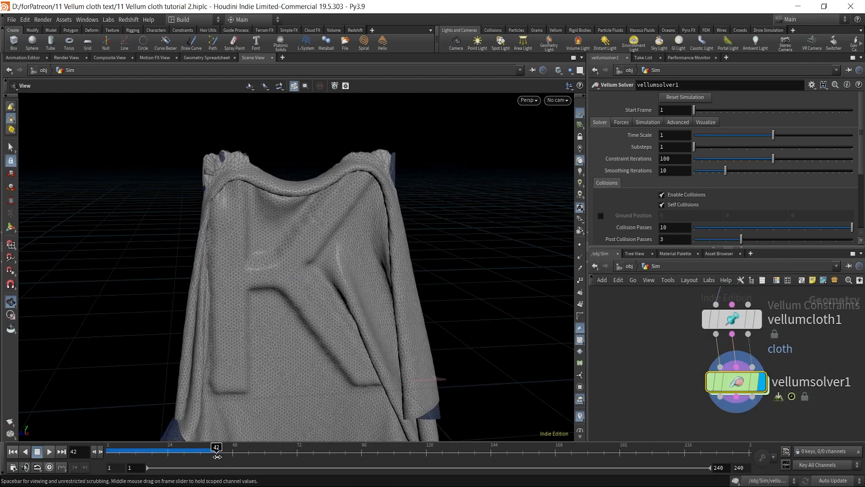
- Return the timeline from the simulated frame to frame 1 and examine the whole cloth sheet
{"action": "left_click_drag", "start_coordinate": [219, 453], "coordinate": [83, 453]}
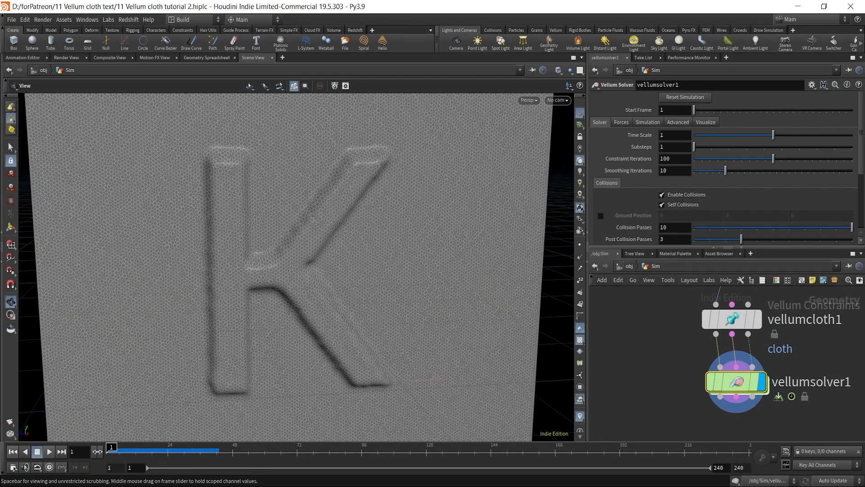
{"action": "right_click_drag", "start_coordinate": [362, 278], "coordinate": [328, 325]}
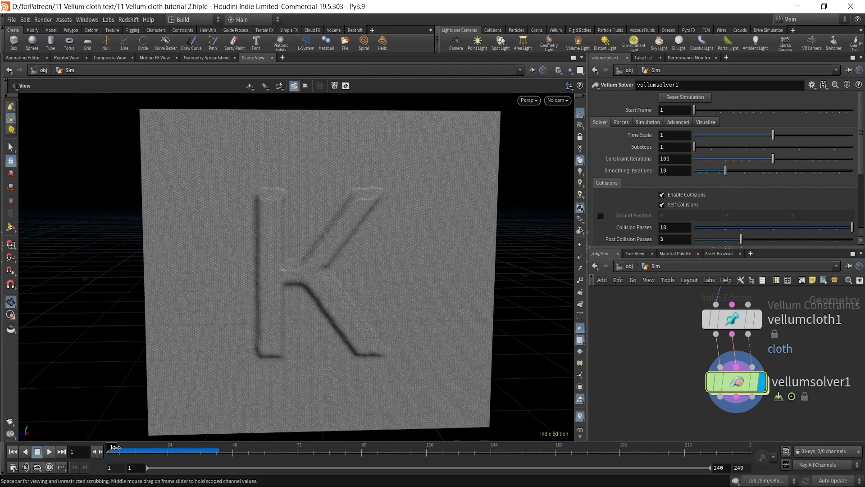
{"action": "mouse_move", "coordinate": [113, 448]}
{"action": "left_mouse_down"}
{"action": "mouse_move", "coordinate": [191, 447]}
{"action": "mouse_move", "coordinate": [110, 448]}
{"action": "left_mouse_up"}
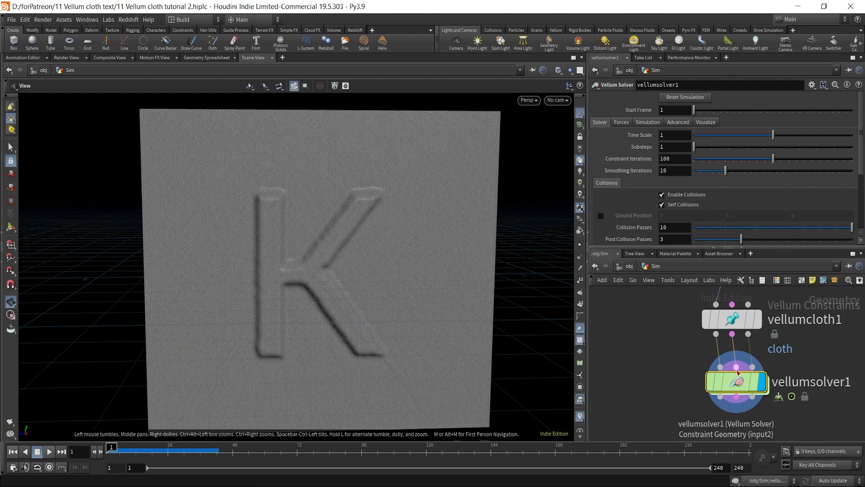
- Align the Vellum Solver beneath the cloth node and set its Y gravity to 0
{"action": "left_click_drag", "start_coordinate": [735, 384], "coordinate": [731, 392]}
{"action": "left_click", "coordinate": [642, 124]}
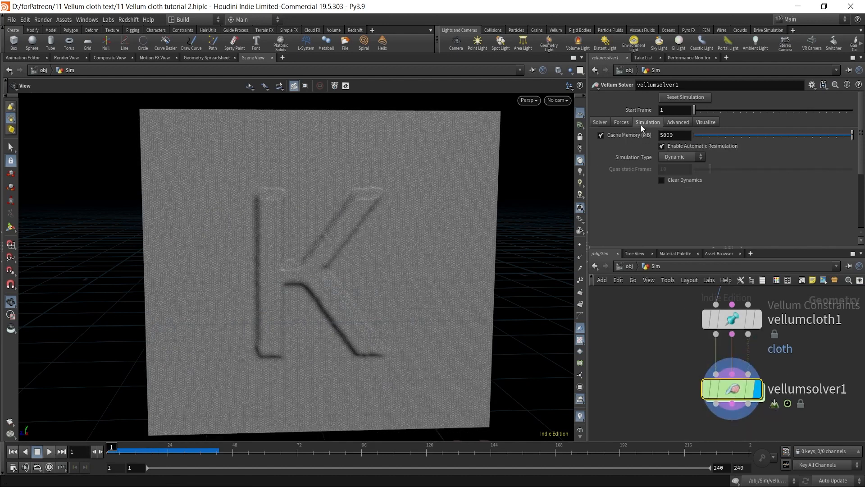
{"action": "mouse_move", "coordinate": [722, 392]}
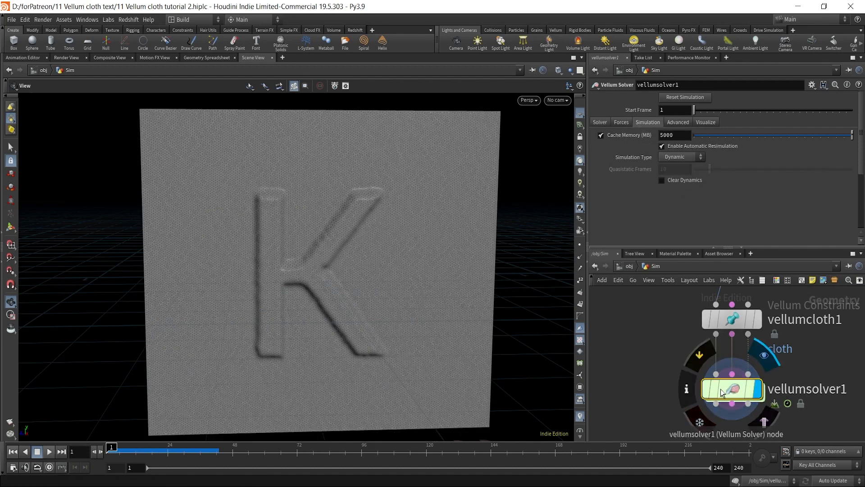
{"action": "left_click", "coordinate": [622, 122]}
{"action": "double_click", "coordinate": [763, 140]}
{"action": "type", "text": "0"}
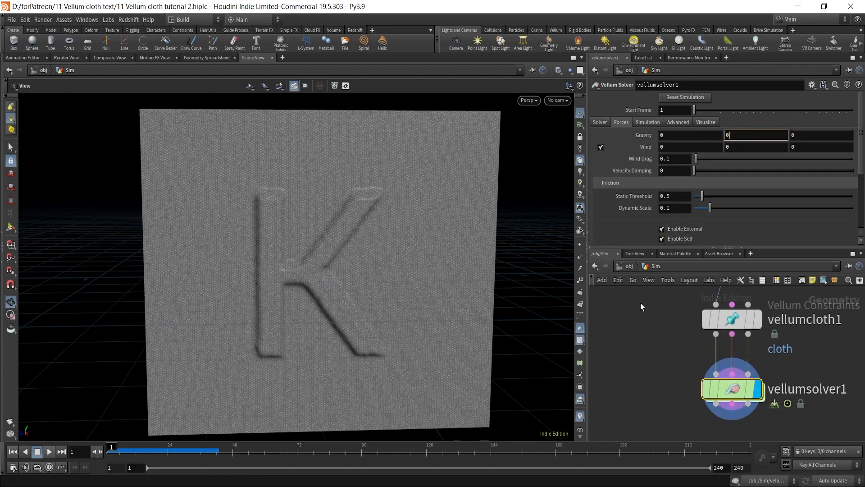
{"action": "key", "text": "Return"}
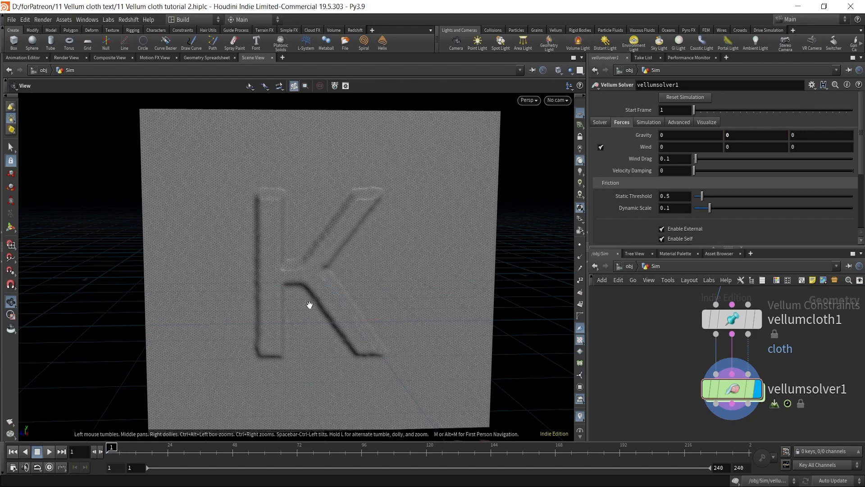
- Play the zero-gravity simulation for a few frames and stop it
{"action": "left_click_drag", "start_coordinate": [309, 304], "coordinate": [308, 293]}
{"action": "left_click", "coordinate": [49, 452]}
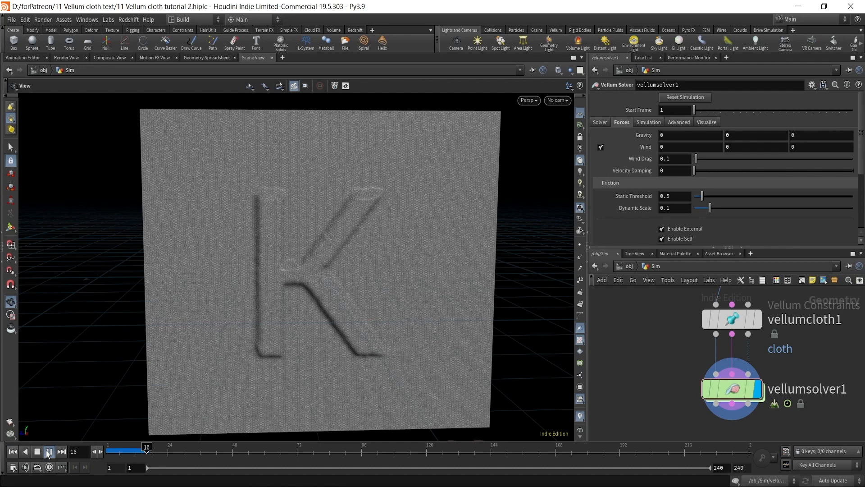
{"action": "left_click", "coordinate": [48, 452]}
- Enter the Vellum Solver node to open its internal forces network
{"action": "scroll", "coordinate": [818, 359], "scroll_direction": "down", "scroll_amount": 1}
{"action": "middle_click_drag", "start_coordinate": [823, 354], "coordinate": [791, 369]}
{"action": "scroll", "coordinate": [746, 398], "scroll_direction": "up", "scroll_amount": 1}
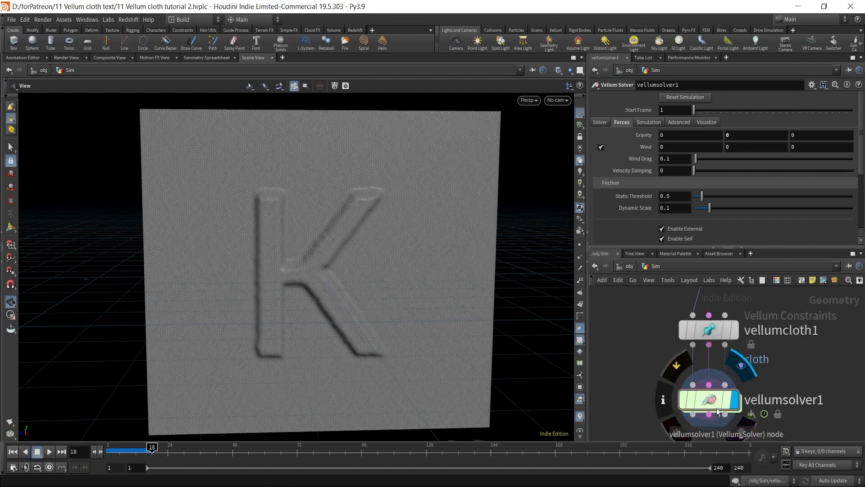
{"action": "left_click", "coordinate": [709, 408]}
{"action": "double_click", "coordinate": [709, 410]}
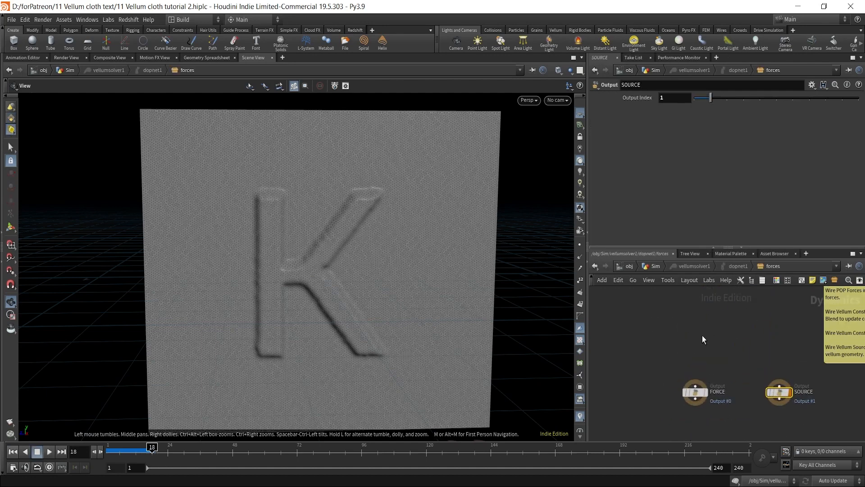
- Add a POP Wind node connected to the FORCE output
{"action": "key", "text": "Tab"}
{"action": "type", "text": "pop"}
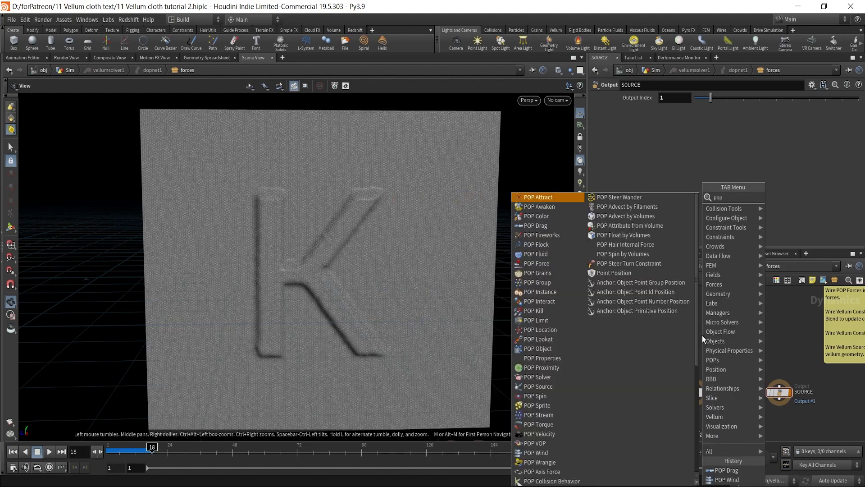
{"action": "type", "text": " wi"}
{"action": "key", "text": "Return"}
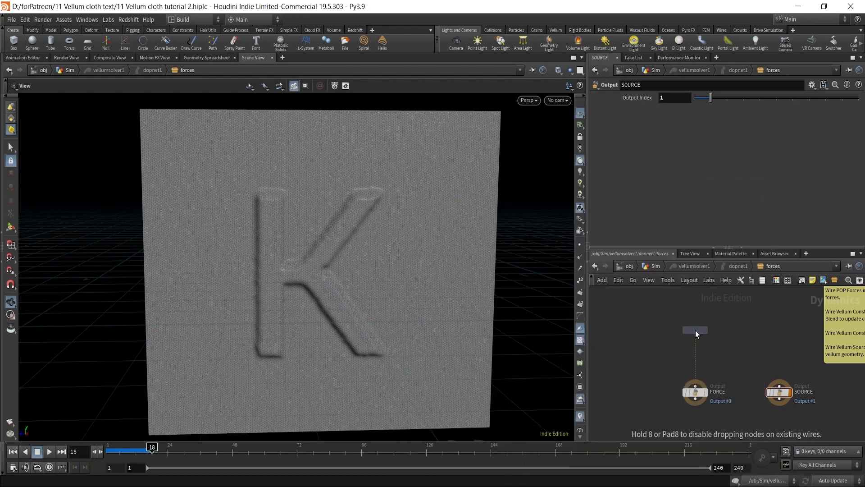
{"action": "left_click", "coordinate": [696, 330]}
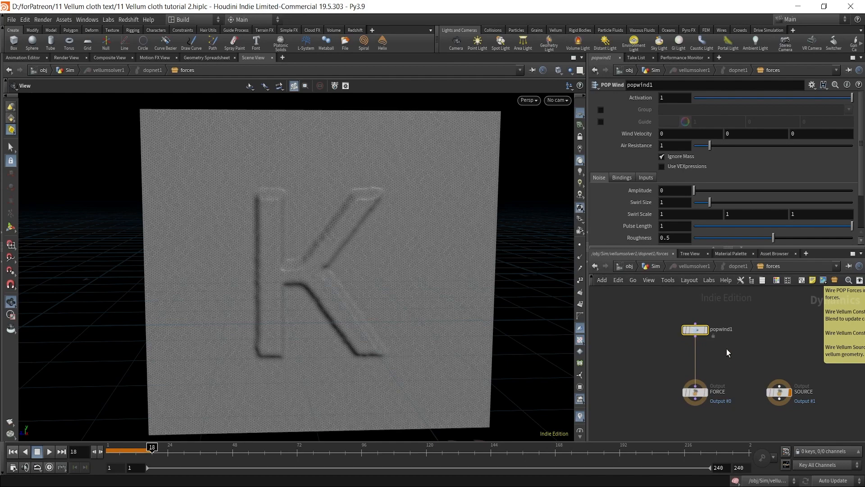
{"action": "scroll", "coordinate": [716, 354], "scroll_direction": "up", "scroll_amount": 3}
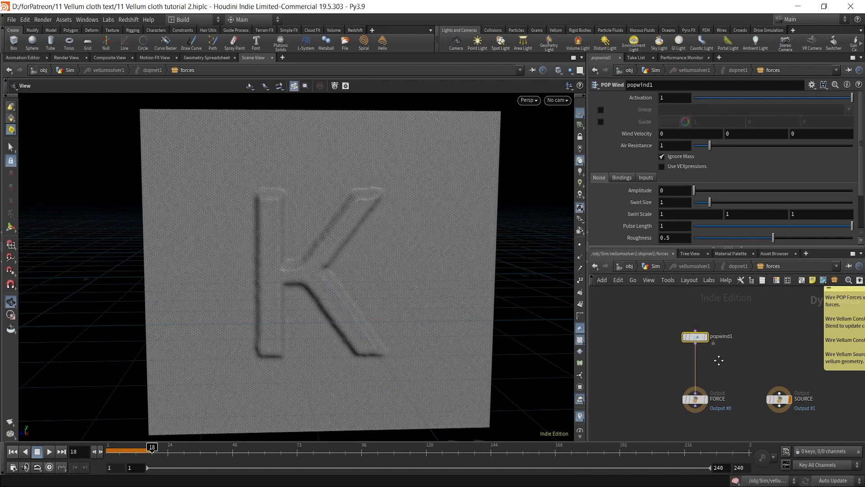
- Rewind the timeline to frame 1 and set the POP Wind noise amplitude to 1.5
{"action": "left_click", "coordinate": [11, 453]}
{"action": "scroll", "coordinate": [311, 280], "scroll_direction": "up", "scroll_amount": 4}
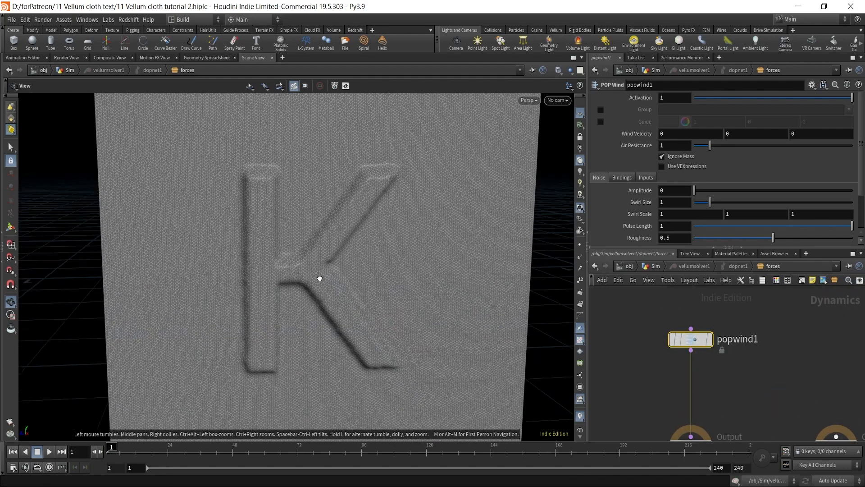
{"action": "left_click_drag", "start_coordinate": [319, 279], "coordinate": [324, 278]}
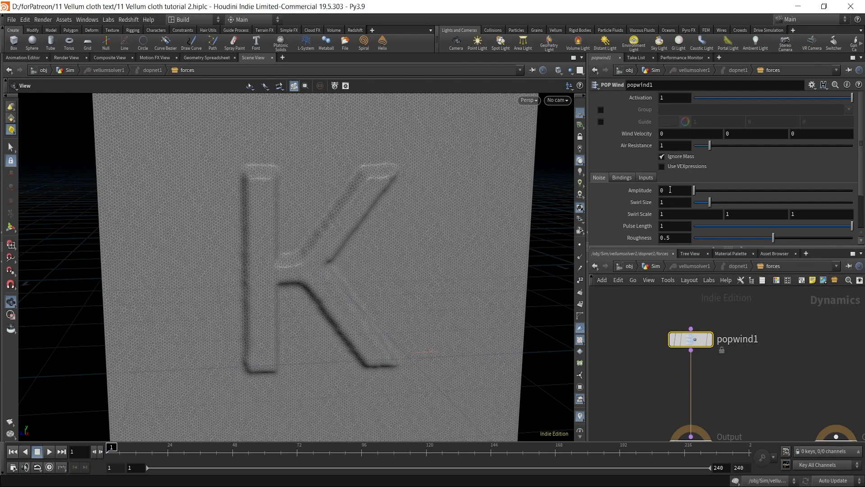
{"action": "double_click", "coordinate": [670, 189]}
{"action": "type", "text": "1.5"}
{"action": "key", "text": "Return"}
- Set the POP Wind's X wind velocity to -0.4
{"action": "left_click_drag", "start_coordinate": [327, 246], "coordinate": [343, 284]}
{"action": "right_click_drag", "start_coordinate": [343, 284], "coordinate": [242, 303]}
{"action": "left_click_drag", "start_coordinate": [276, 292], "coordinate": [358, 281]}
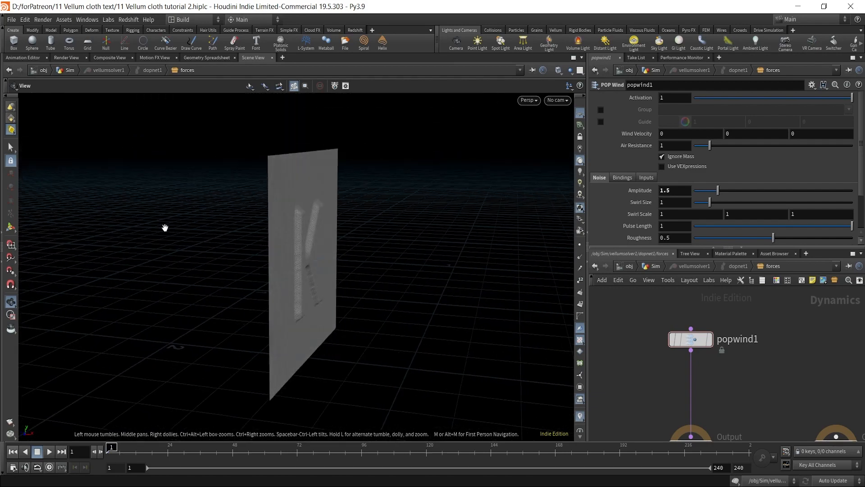
{"action": "right_click_drag", "start_coordinate": [292, 314], "coordinate": [436, 230]}
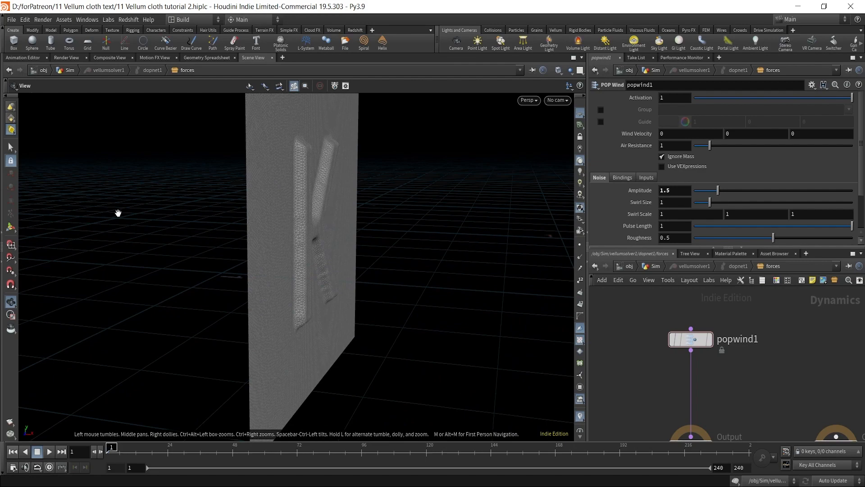
{"action": "left_click_drag", "start_coordinate": [264, 251], "coordinate": [331, 220]}
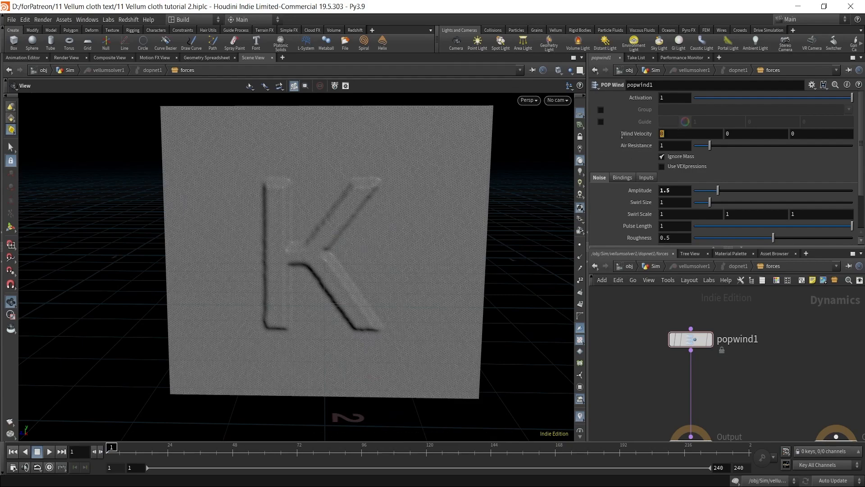
{"action": "type", "text": "-0"}
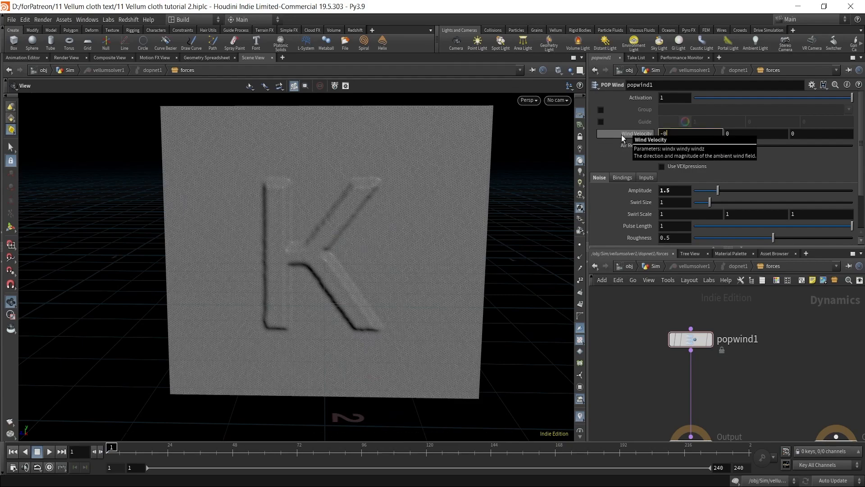
{"action": "type", "text": ".4"}
{"action": "key", "text": "Return"}
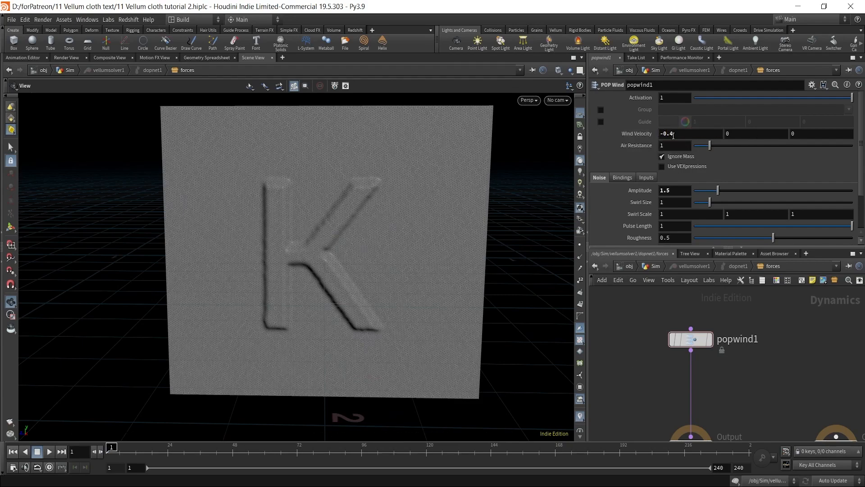
- Set the POP Wind's Y wind velocity to 0.2 and its Z wind velocity to 0.05
{"action": "left_click_drag", "start_coordinate": [318, 276], "coordinate": [371, 276]}
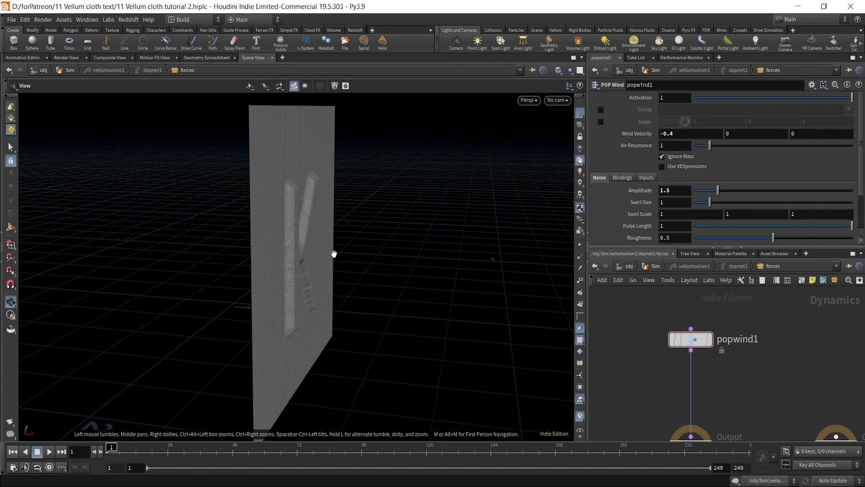
{"action": "left_click_drag", "start_coordinate": [333, 253], "coordinate": [332, 212]}
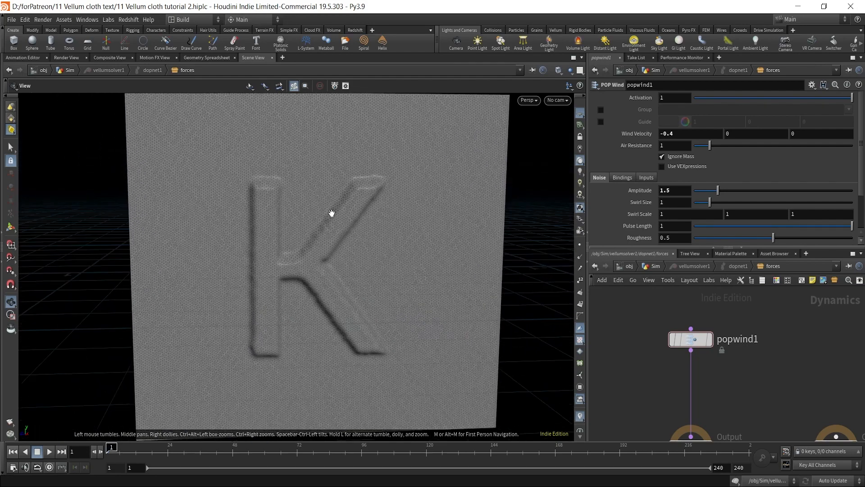
{"action": "double_click", "coordinate": [745, 135]}
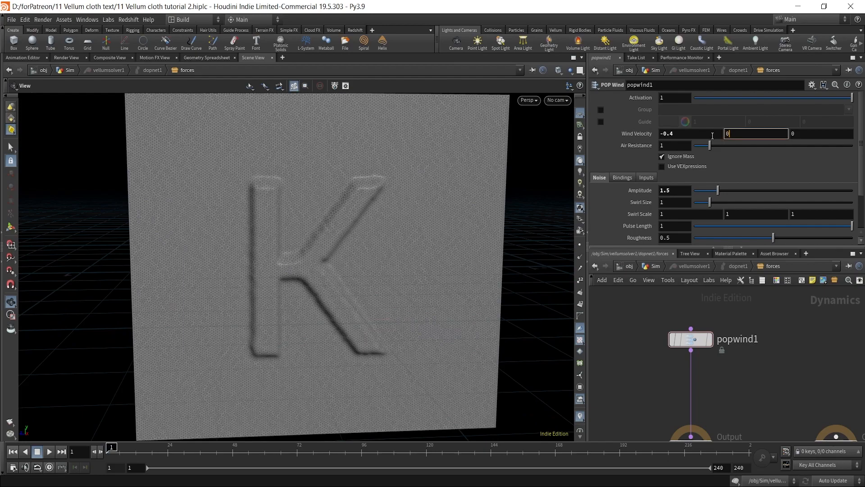
{"action": "type", "text": "0.2"}
{"action": "key", "text": "Return"}
{"action": "left_click_drag", "start_coordinate": [400, 295], "coordinate": [334, 266]}
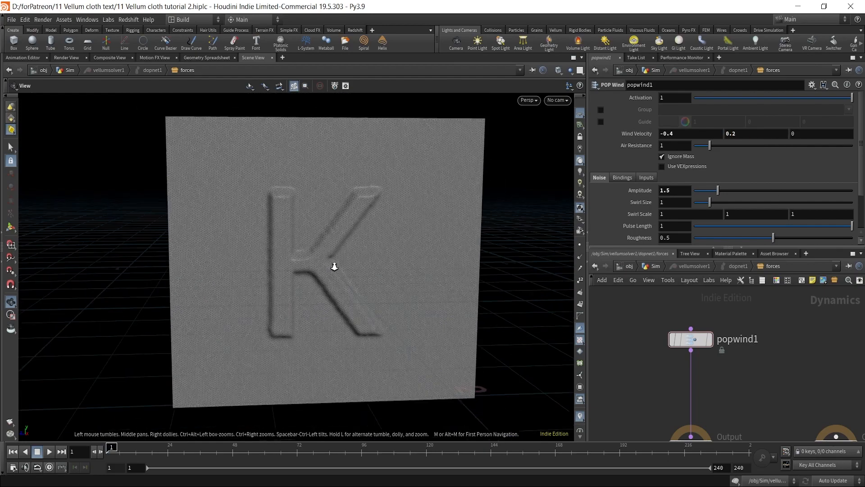
{"action": "mouse_move", "coordinate": [335, 266]}
{"action": "right_mouse_down"}
{"action": "mouse_move", "coordinate": [318, 270]}
{"action": "mouse_move", "coordinate": [352, 215]}
{"action": "mouse_move", "coordinate": [329, 251]}
{"action": "right_mouse_up"}
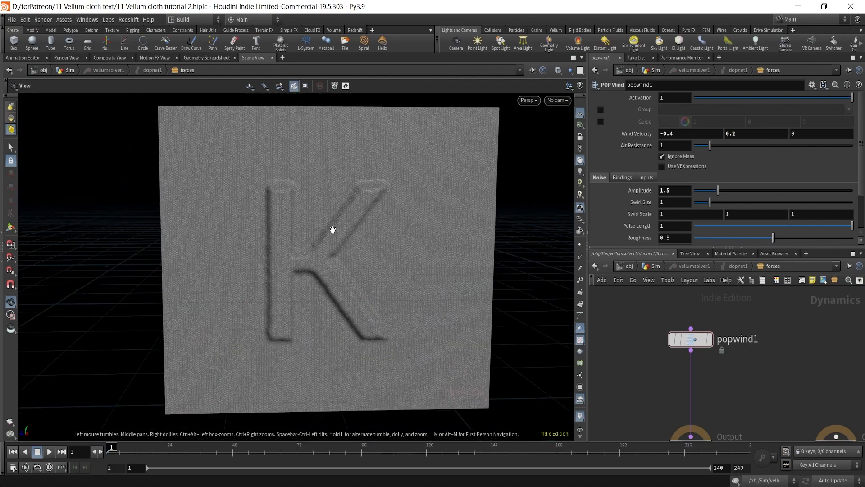
{"action": "left_click", "coordinate": [807, 132]}
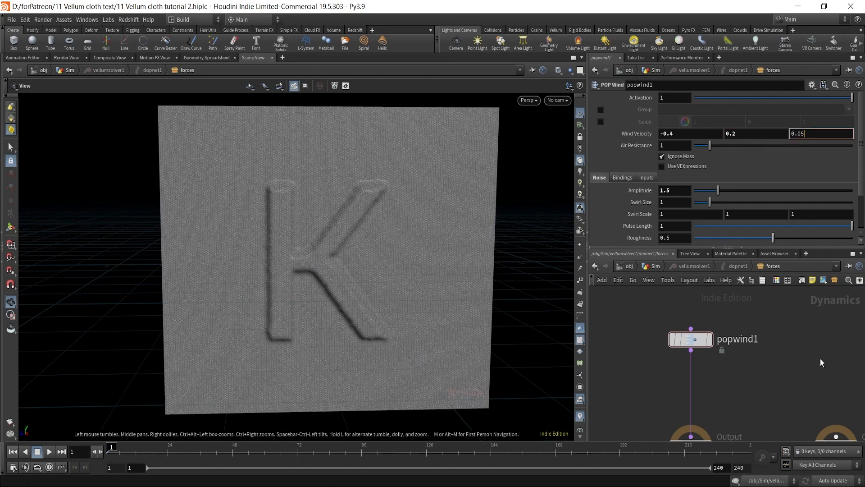
{"action": "key", "text": "Return"}
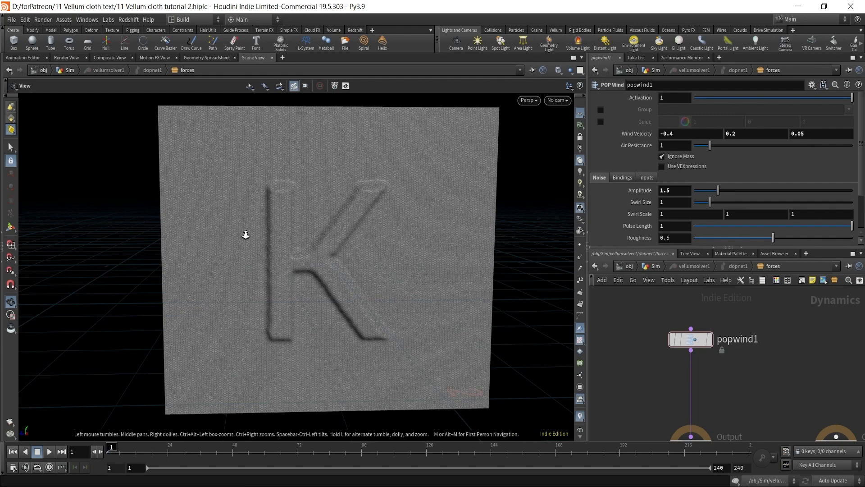
- Play the wind-driven cloth simulation to about frame 12 and inspect the folds around the letter
{"action": "scroll", "coordinate": [272, 222], "scroll_direction": "up", "scroll_amount": 4}
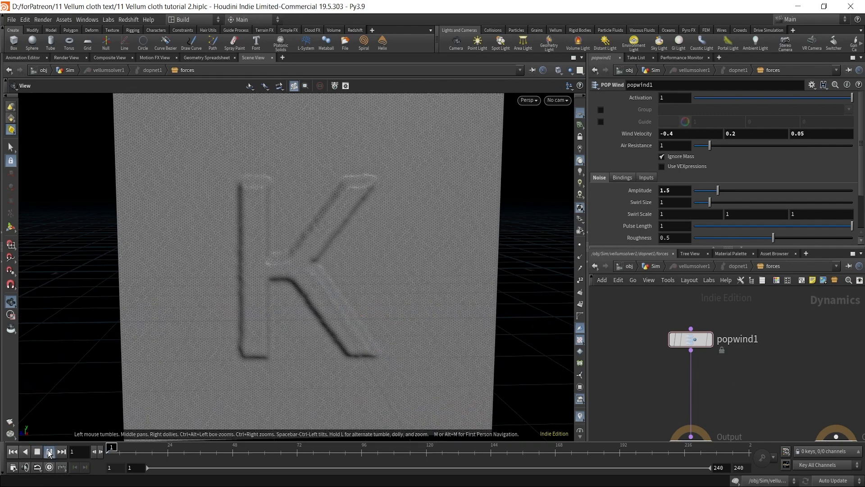
{"action": "left_click", "coordinate": [50, 451]}
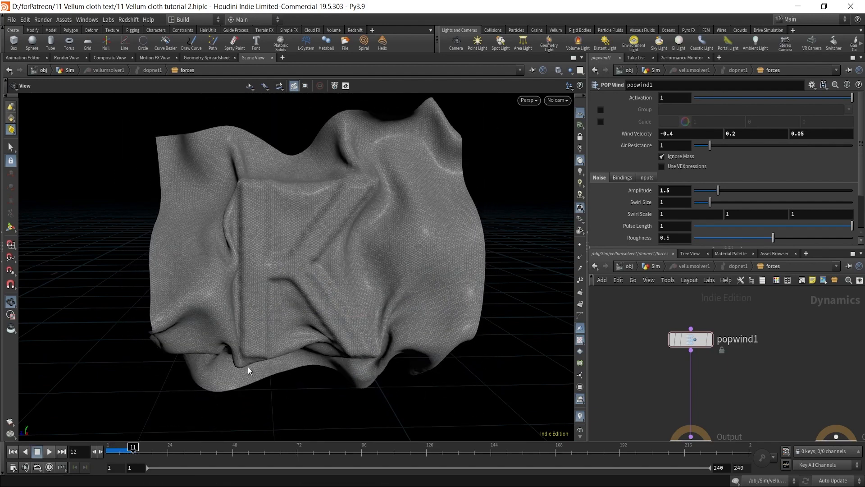
{"action": "left_click_drag", "start_coordinate": [303, 279], "coordinate": [222, 248]}
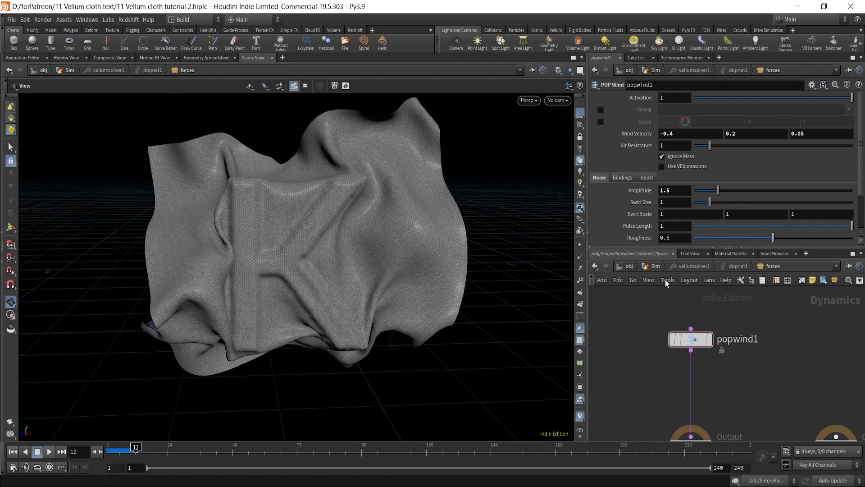
- Return to the Sim network and bring up the Stretch settings of the vellumcloth1 node
{"action": "left_click", "coordinate": [656, 266]}
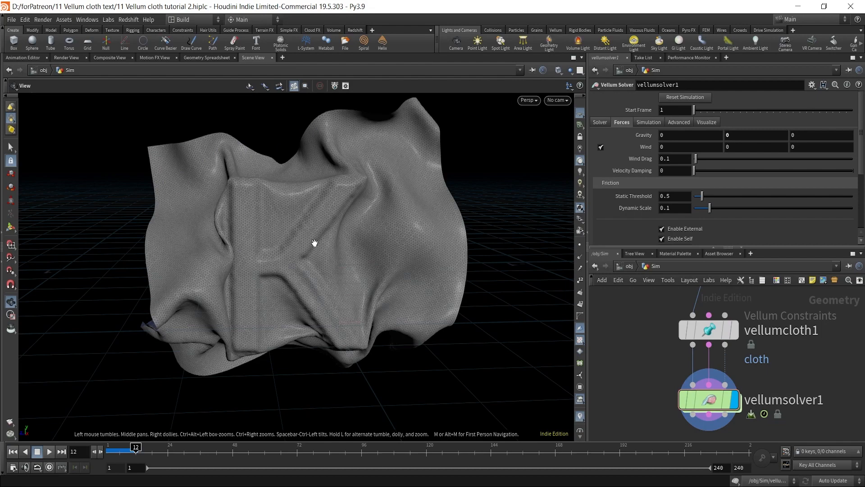
{"action": "right_click_drag", "start_coordinate": [318, 242], "coordinate": [356, 195]}
{"action": "scroll", "coordinate": [801, 375], "scroll_direction": "down", "scroll_amount": 1}
{"action": "middle_click_drag", "start_coordinate": [802, 374], "coordinate": [776, 398]}
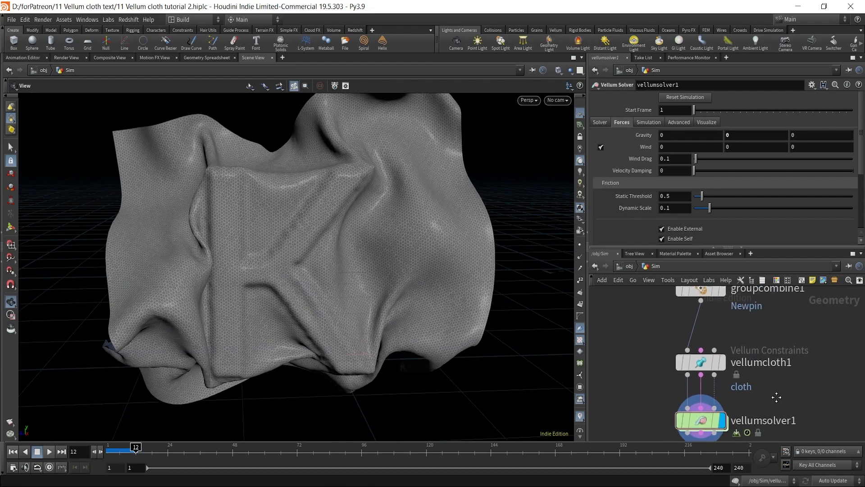
{"action": "scroll", "coordinate": [739, 370], "scroll_direction": "up", "scroll_amount": 2}
{"action": "left_click", "coordinate": [703, 365]}
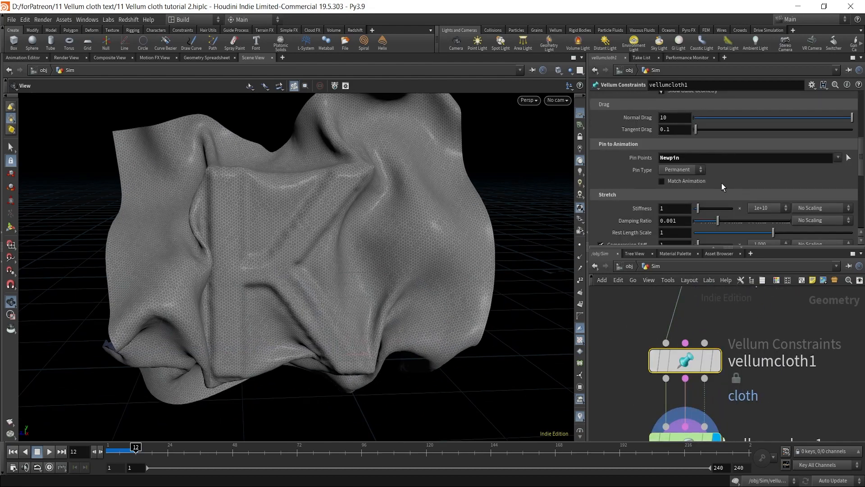
{"action": "scroll", "coordinate": [829, 380], "scroll_direction": "down", "scroll_amount": 4}
{"action": "scroll", "coordinate": [826, 397], "scroll_direction": "up", "scroll_amount": 3}
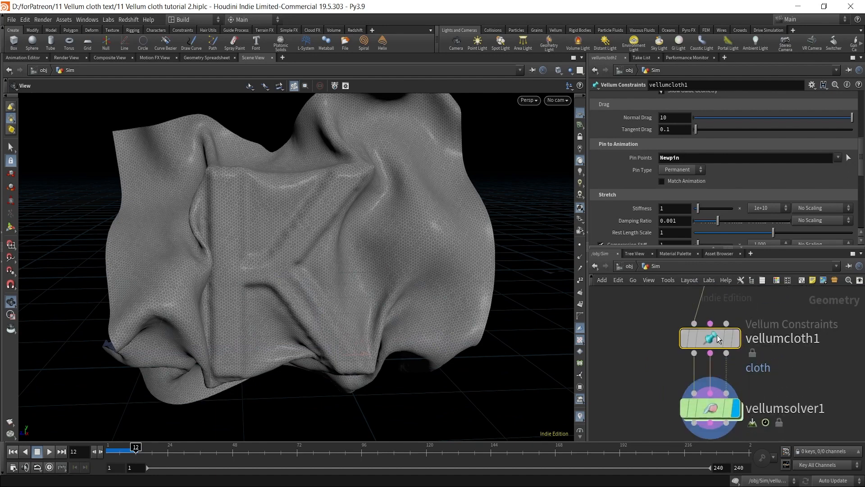
{"action": "scroll", "coordinate": [741, 205], "scroll_direction": "down", "scroll_amount": 2}
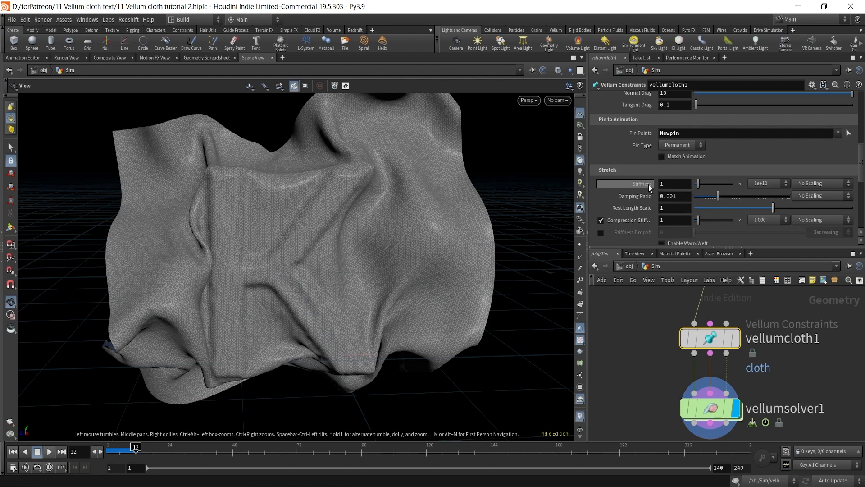
- Set the vellumcloth1 stretch stiffness multiplier to 10 000 and rewind the timeline to frame 1
{"action": "mouse_move", "coordinate": [650, 187]}
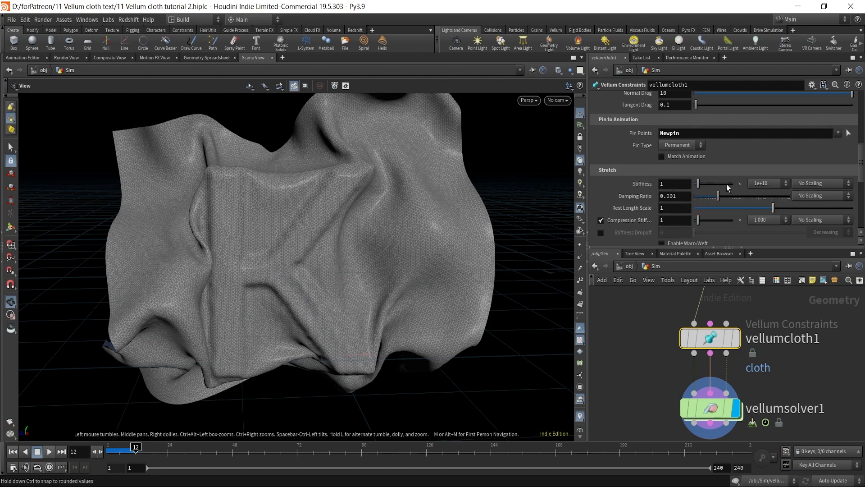
{"action": "left_click", "coordinate": [762, 183]}
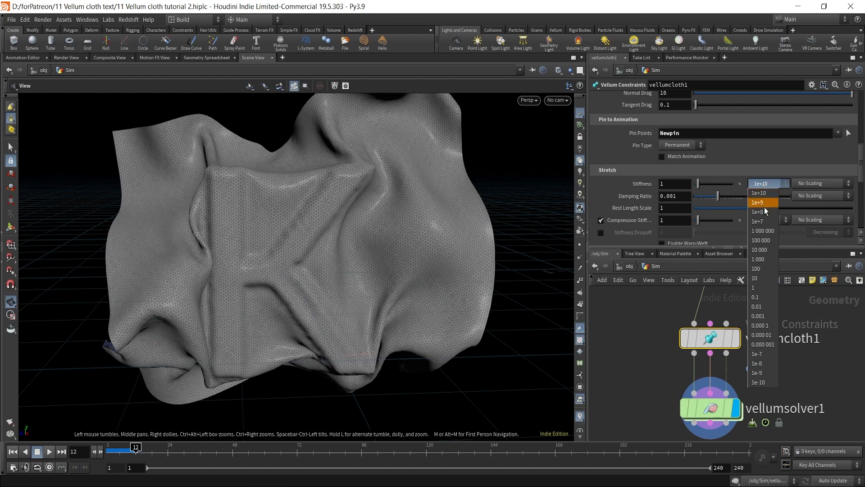
{"action": "left_click", "coordinate": [759, 264]}
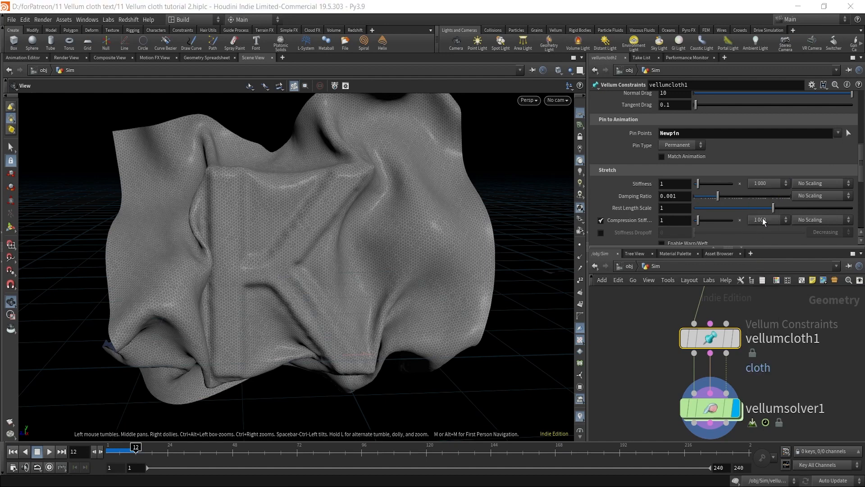
{"action": "left_click", "coordinate": [765, 183]}
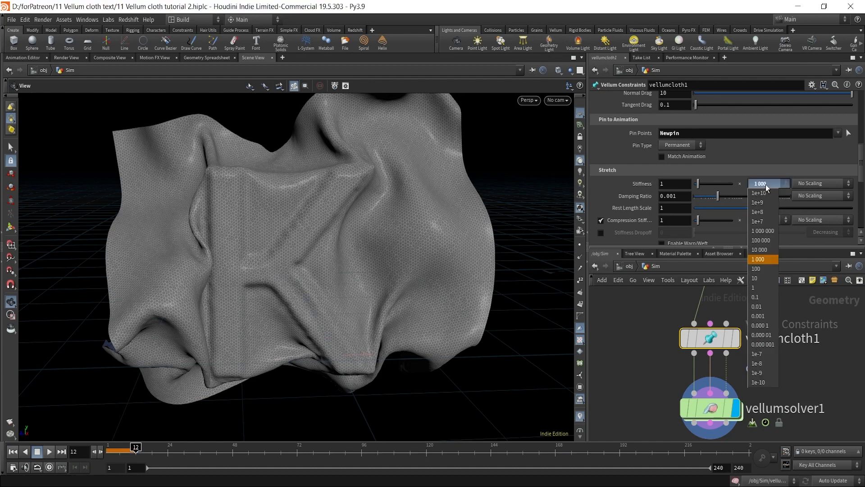
{"action": "left_click", "coordinate": [761, 251]}
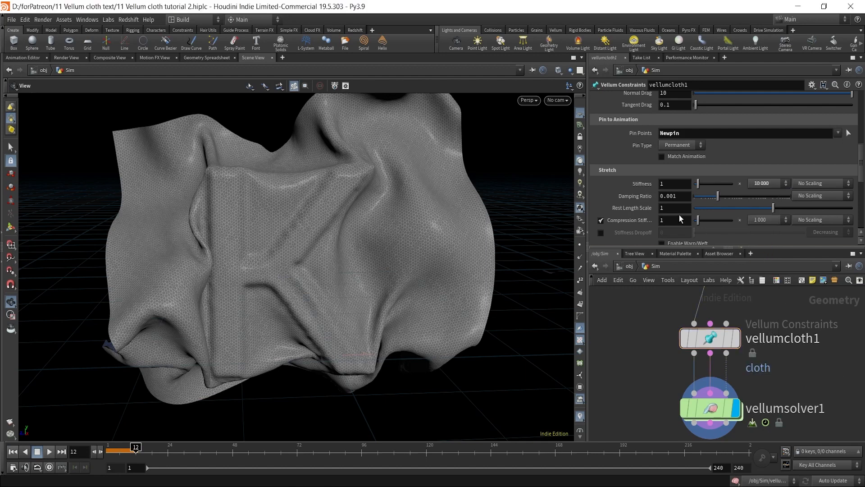
{"action": "scroll", "coordinate": [677, 211], "scroll_direction": "down", "scroll_amount": 1}
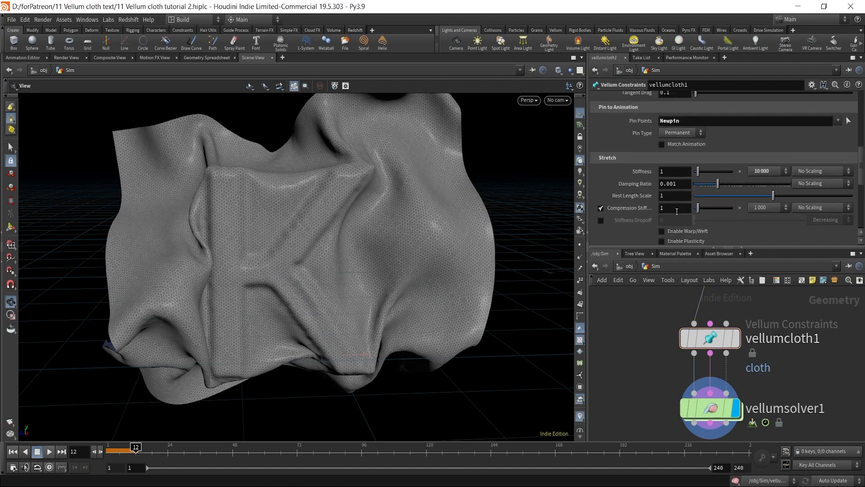
{"action": "left_click", "coordinate": [13, 451]}
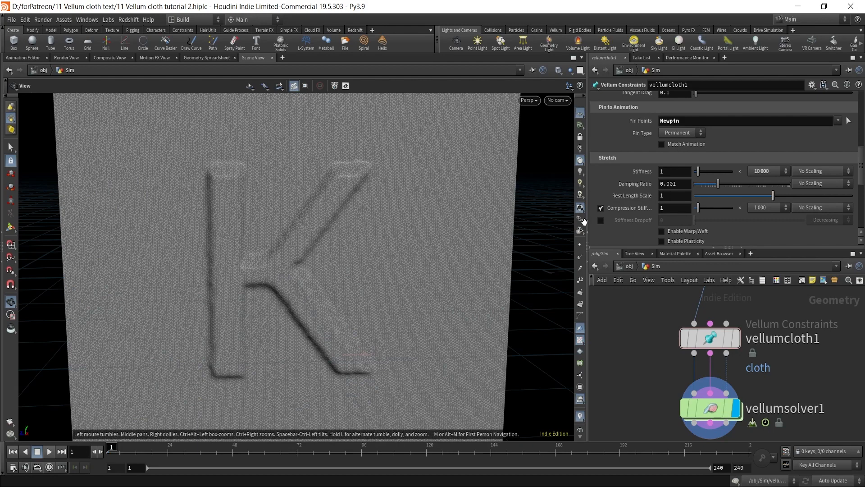
- Set the vellumcloth1 stretch Rest Length Scale to 1.15
{"action": "left_click", "coordinate": [784, 424]}
{"action": "left_click", "coordinate": [675, 197]}
{"action": "type", "text": ".15"}
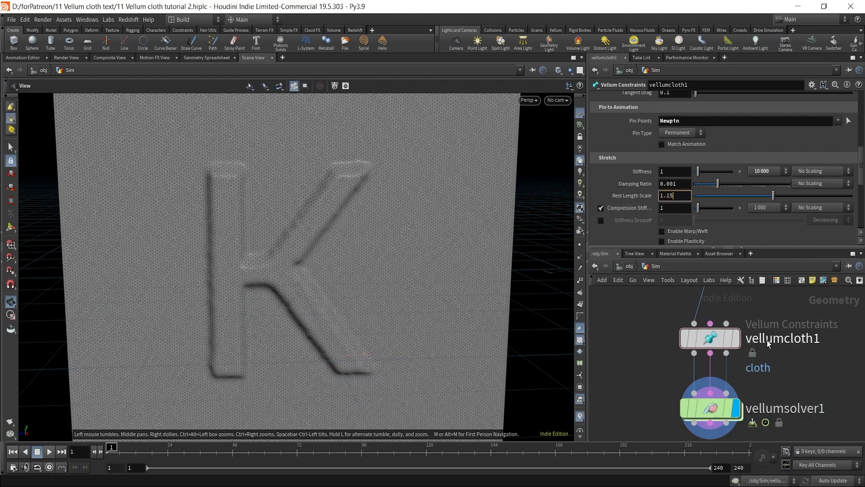
{"action": "key", "text": "Return"}
- Inspect the cloth mesh up close and return the stretch Rest Length Scale to 1
{"action": "right_click_drag", "start_coordinate": [344, 267], "coordinate": [439, 185]}
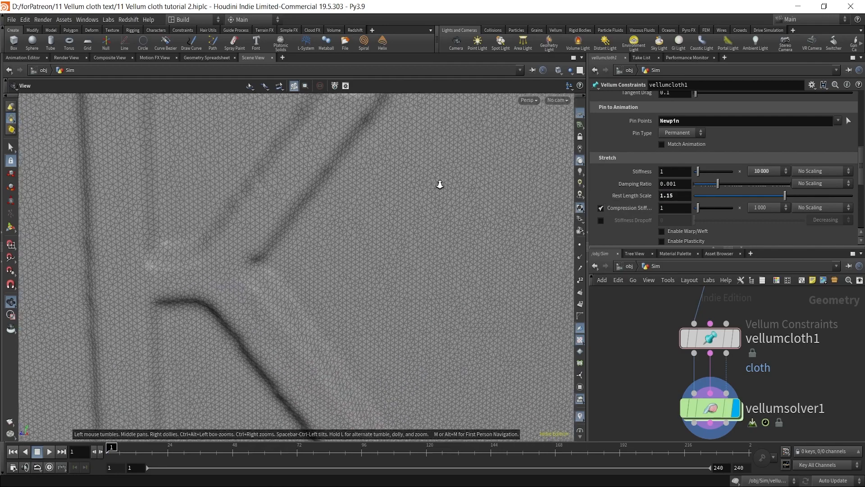
{"action": "middle_click_drag", "start_coordinate": [439, 185], "coordinate": [278, 296]}
{"action": "right_click_drag", "start_coordinate": [278, 295], "coordinate": [481, 139]}
{"action": "middle_click_drag", "start_coordinate": [427, 209], "coordinate": [269, 293]}
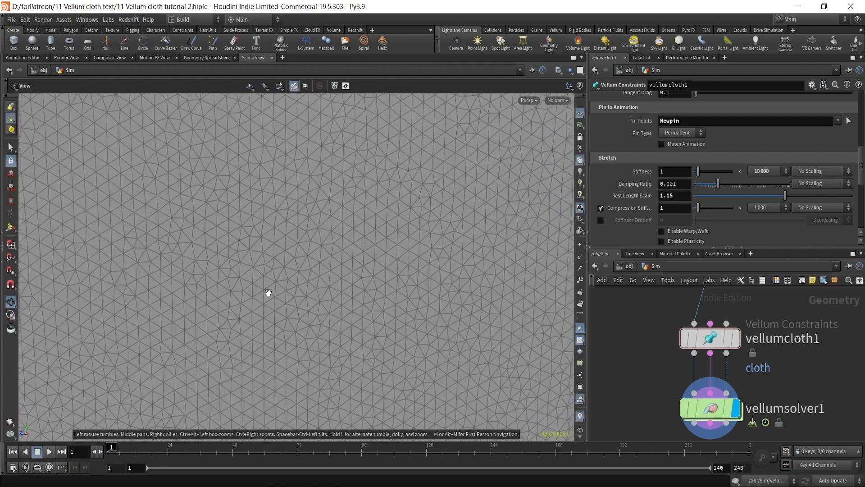
{"action": "right_click_drag", "start_coordinate": [268, 294], "coordinate": [396, 212]}
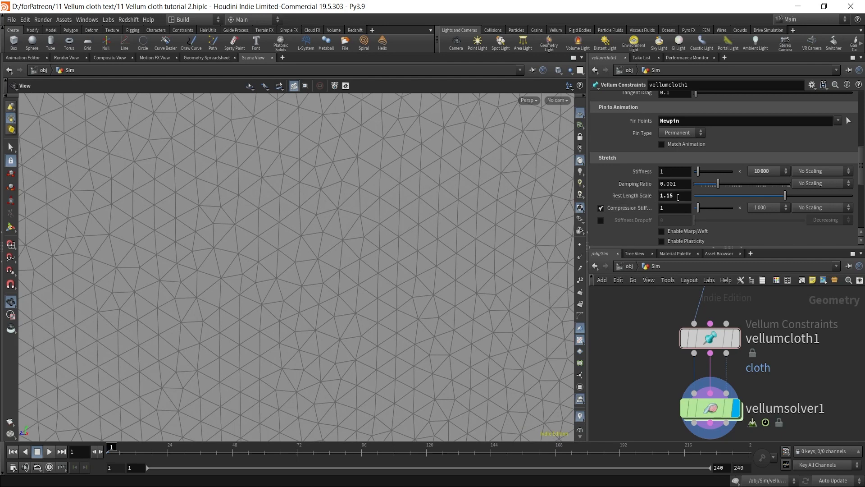
{"action": "left_click_drag", "start_coordinate": [677, 197], "coordinate": [610, 188]}
{"action": "type", "text": "1"}
{"action": "key", "text": "Return"}
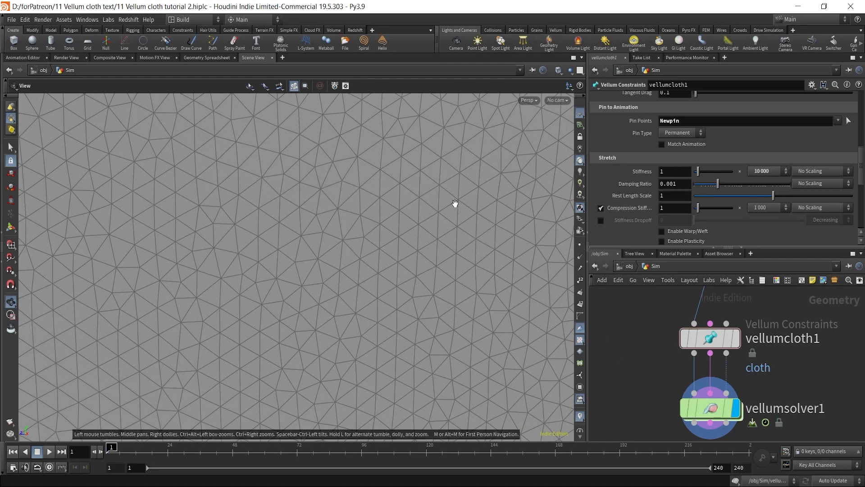
- Turn on point display, set the display flag on vellumcloth1, and examine the spacing between the mesh points up close
{"action": "left_click", "coordinate": [580, 246]}
{"action": "left_click", "coordinate": [736, 338]}
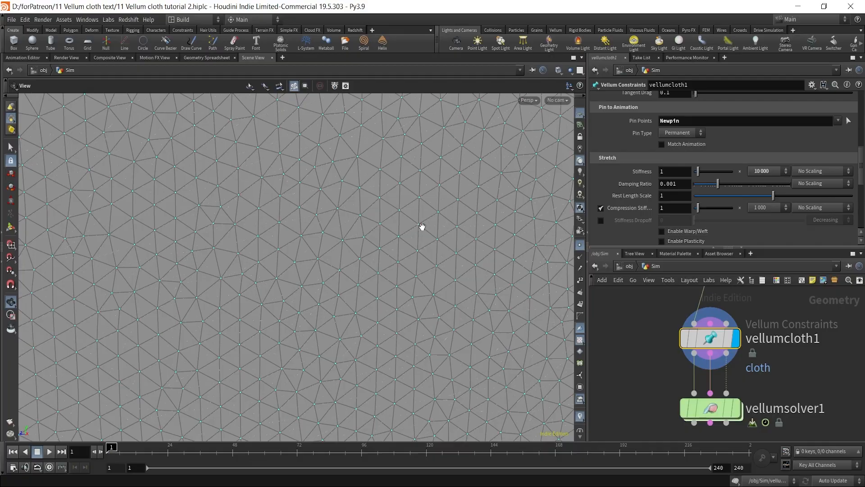
{"action": "right_click_drag", "start_coordinate": [422, 227], "coordinate": [96, 342]}
{"action": "middle_click_drag", "start_coordinate": [96, 342], "coordinate": [266, 274]}
{"action": "right_click_drag", "start_coordinate": [267, 274], "coordinate": [174, 328]}
{"action": "middle_click_drag", "start_coordinate": [174, 329], "coordinate": [378, 270]}
{"action": "right_click_drag", "start_coordinate": [401, 268], "coordinate": [521, 178]}
{"action": "middle_click_drag", "start_coordinate": [521, 178], "coordinate": [324, 308]}
{"action": "right_click_drag", "start_coordinate": [325, 309], "coordinate": [523, 160]}
{"action": "right_click_drag", "start_coordinate": [452, 206], "coordinate": [380, 245]}
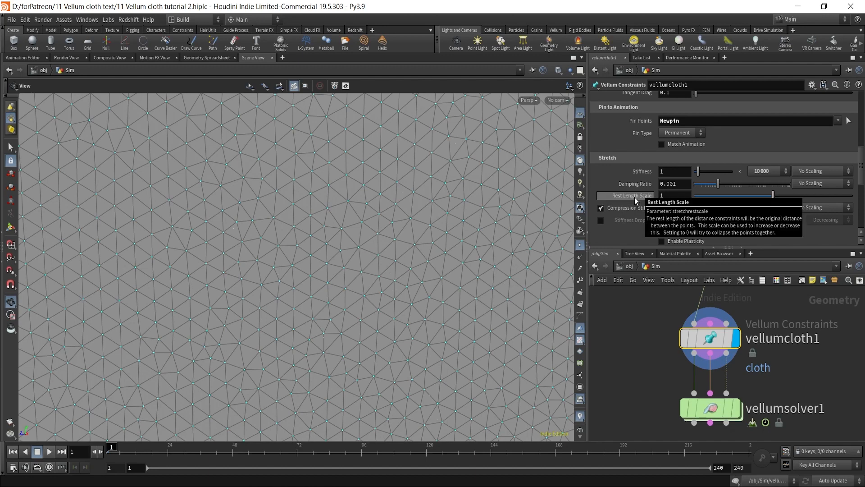
- Set the vellumcloth1 stretch Rest Length Scale to 1.15
{"action": "left_click", "coordinate": [671, 196]}
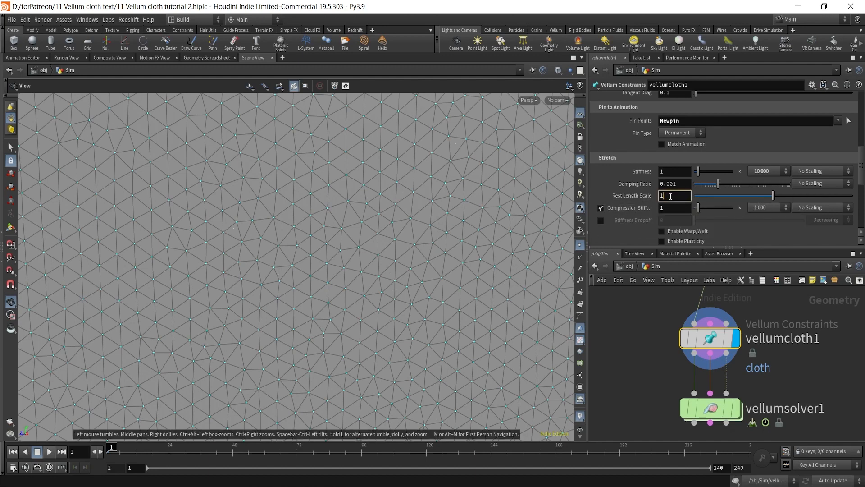
{"action": "type", "text": ".15"}
{"action": "left_click", "coordinate": [637, 347]}
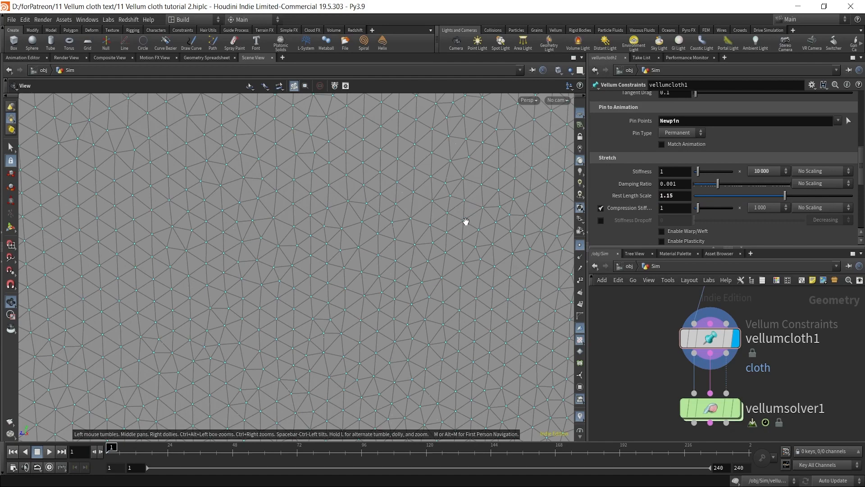
{"action": "right_click_drag", "start_coordinate": [324, 246], "coordinate": [229, 327]}
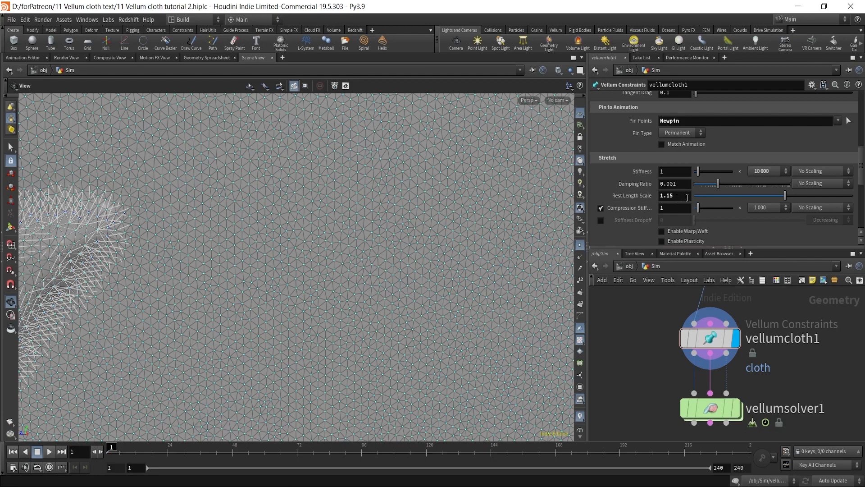
- Set the vellumcloth1 bend stiffness multiplier to 1e-7
{"action": "scroll", "coordinate": [687, 196], "scroll_direction": "down", "scroll_amount": 4}
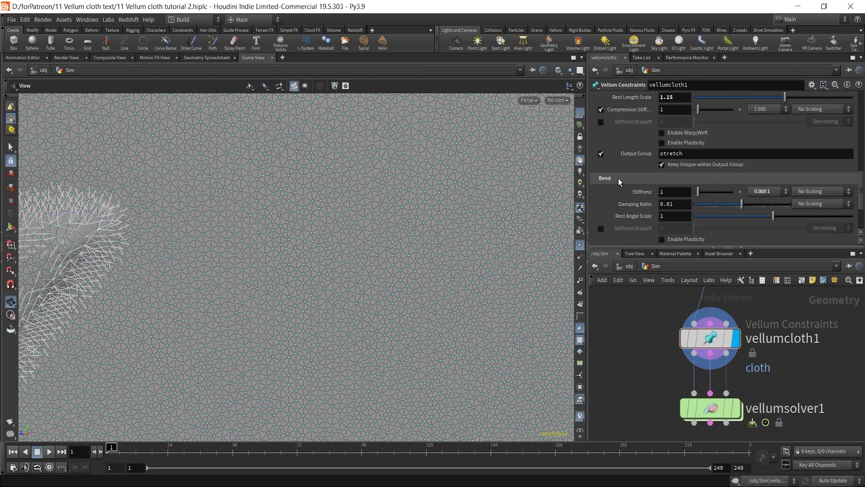
{"action": "left_click", "coordinate": [761, 191]}
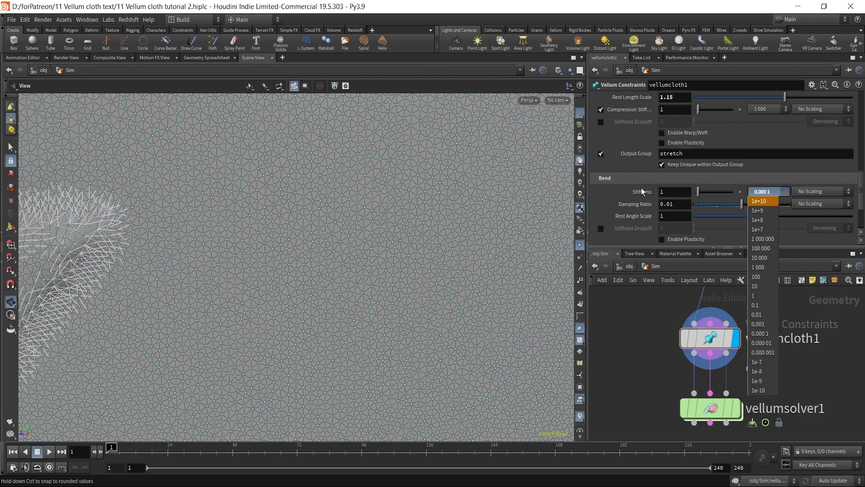
{"action": "left_click", "coordinate": [764, 363]}
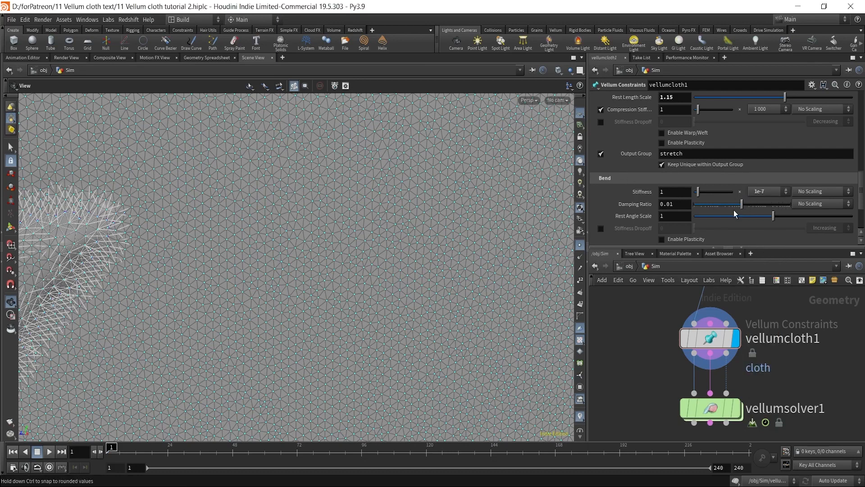
{"action": "scroll", "coordinate": [743, 191], "scroll_direction": "up", "scroll_amount": 3}
{"action": "scroll", "coordinate": [743, 194], "scroll_direction": "down", "scroll_amount": 3}
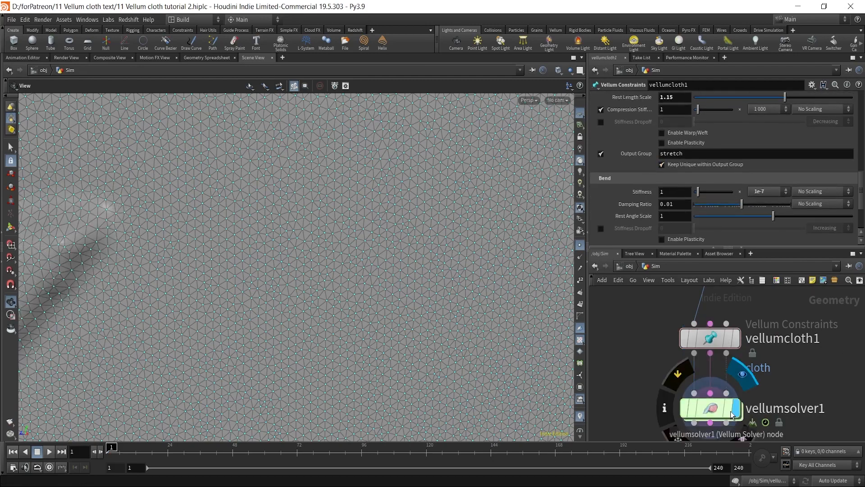
- Select vellumsolver1 with its result displayed in the viewport and turn off point display
{"action": "left_click", "coordinate": [681, 403]}
{"action": "scroll", "coordinate": [410, 229], "scroll_direction": "down", "scroll_amount": 5}
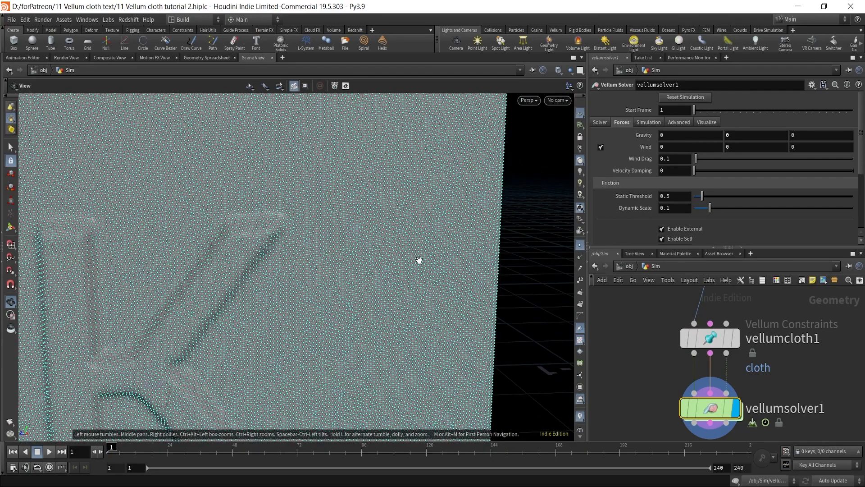
{"action": "left_click", "coordinate": [580, 246]}
{"action": "right_click_drag", "start_coordinate": [459, 261], "coordinate": [373, 285]}
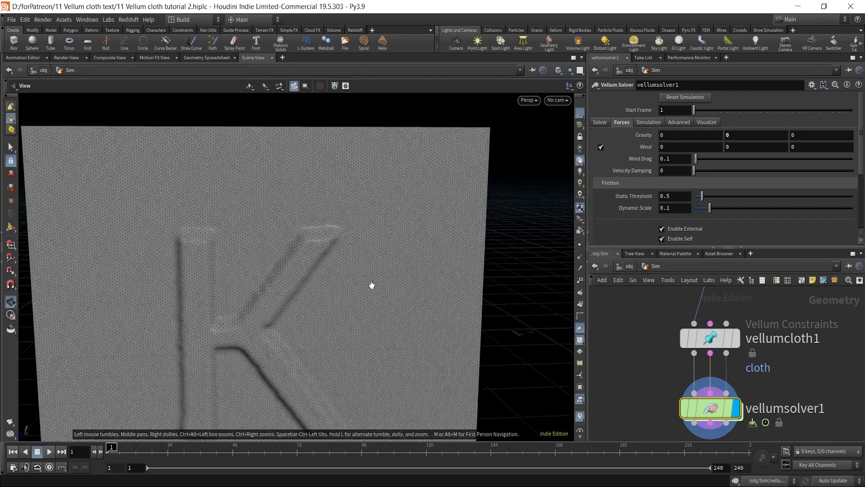
- Frame the letter K, play the cloth simulation for a few frames and rewind the timeline to frame 1
{"action": "middle_click_drag", "start_coordinate": [372, 285], "coordinate": [421, 247]}
{"action": "left_click_drag", "start_coordinate": [420, 248], "coordinate": [408, 241]}
{"action": "right_click_drag", "start_coordinate": [407, 241], "coordinate": [398, 257]}
{"action": "middle_click_drag", "start_coordinate": [399, 256], "coordinate": [373, 236]}
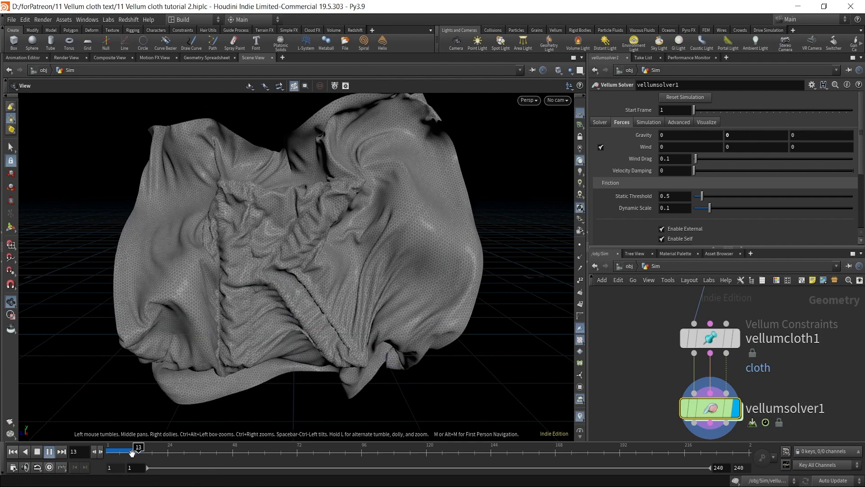
{"action": "left_click", "coordinate": [109, 452]}
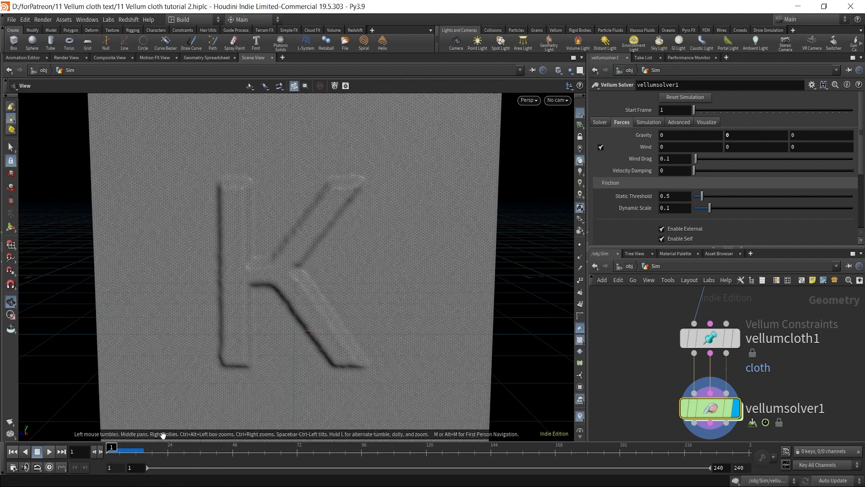
{"action": "mouse_move", "coordinate": [111, 448]}
{"action": "left_mouse_down"}
{"action": "mouse_move", "coordinate": [135, 448]}
{"action": "mouse_move", "coordinate": [111, 447]}
{"action": "left_mouse_up"}
- Select vellumcloth1 and review its stretch Rest Length Scale against the cloth mesh up close
{"action": "scroll", "coordinate": [405, 271], "scroll_direction": "up", "scroll_amount": 3}
{"action": "mouse_move", "coordinate": [698, 339]}
{"action": "scroll", "coordinate": [699, 339], "scroll_direction": "up", "scroll_amount": 1}
{"action": "left_click", "coordinate": [698, 339]}
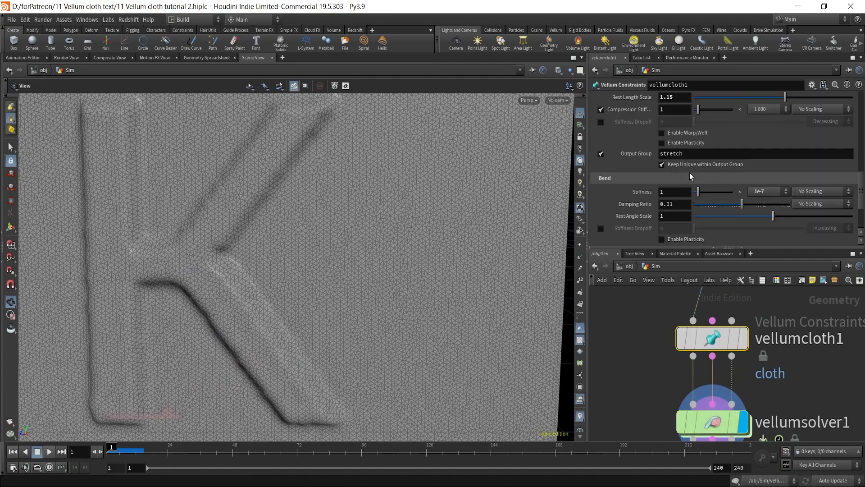
{"action": "scroll", "coordinate": [650, 176], "scroll_direction": "up", "scroll_amount": 3}
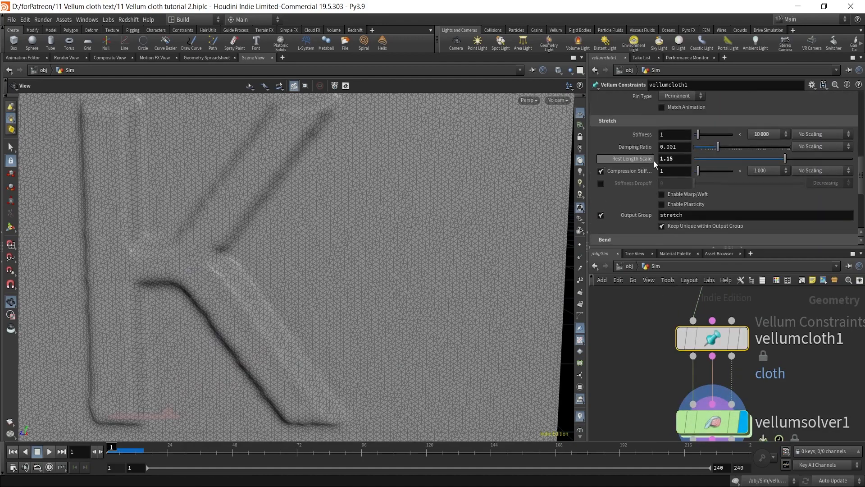
{"action": "scroll", "coordinate": [484, 115], "scroll_direction": "up", "scroll_amount": 3}
{"action": "scroll", "coordinate": [429, 207], "scroll_direction": "up", "scroll_amount": 5}
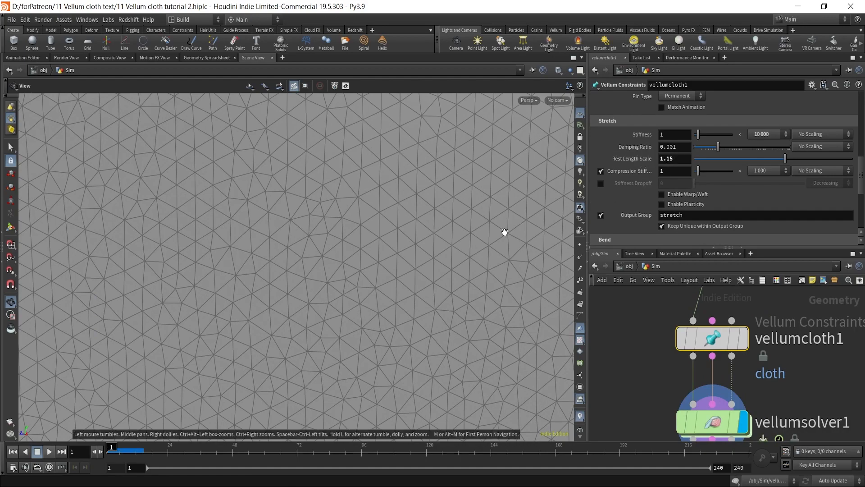
- Frame the whole letter, then play the simulation to frame 28 to check the cloth's wrinkling
{"action": "right_click_drag", "start_coordinate": [415, 234], "coordinate": [137, 390]}
{"action": "right_click_drag", "start_coordinate": [306, 331], "coordinate": [231, 338]}
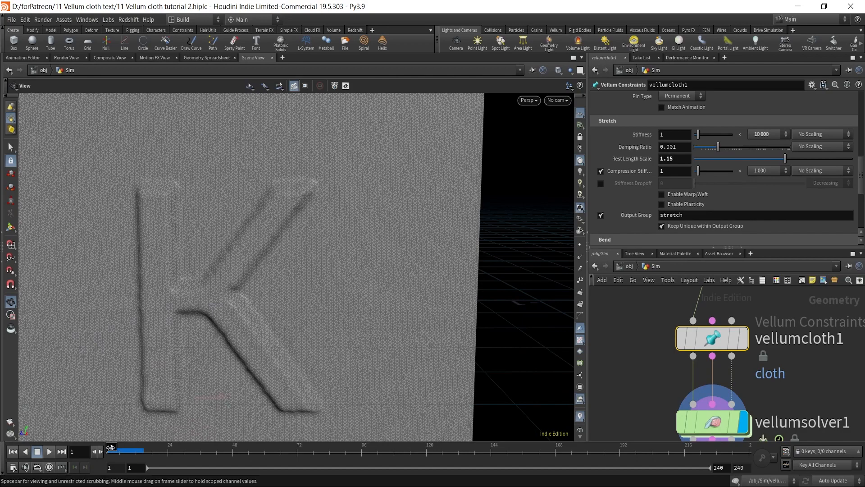
{"action": "left_click_drag", "start_coordinate": [111, 447], "coordinate": [139, 446]}
{"action": "left_click", "coordinate": [49, 452]}
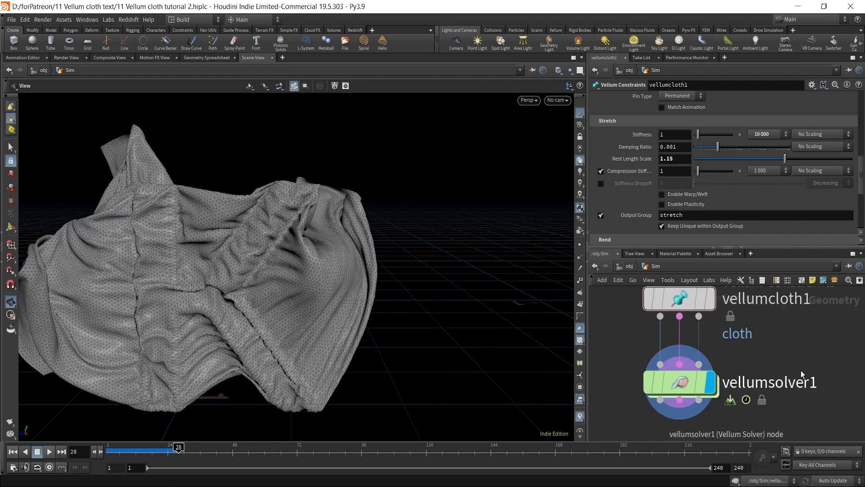
- Open the forces network inside vellumsolver1 and rewind the timeline to frame 1
{"action": "double_click", "coordinate": [688, 377]}
{"action": "middle_click_drag", "start_coordinate": [735, 368], "coordinate": [735, 374]}
{"action": "scroll", "coordinate": [735, 374], "scroll_direction": "up", "scroll_amount": 2}
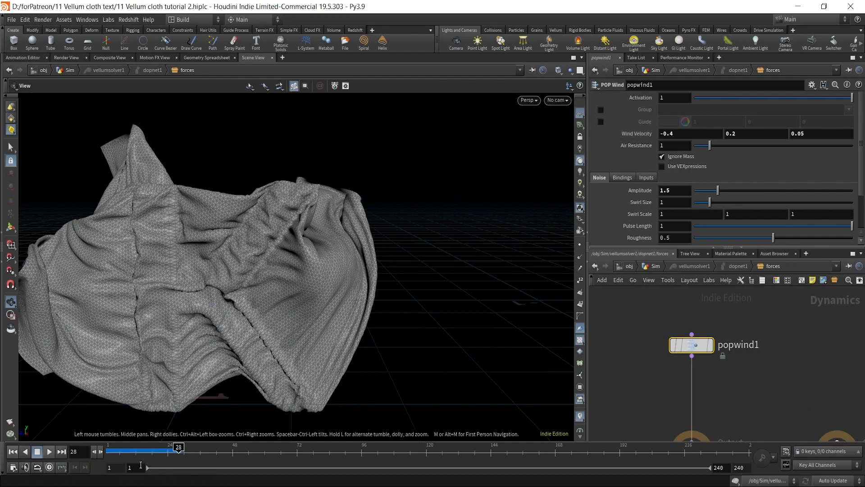
{"action": "left_click_drag", "start_coordinate": [131, 451], "coordinate": [107, 450]}
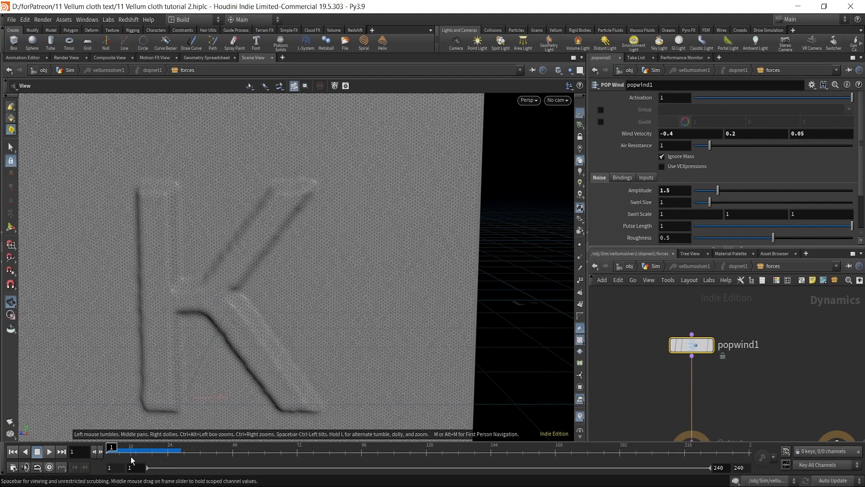
{"action": "right_click_drag", "start_coordinate": [293, 257], "coordinate": [264, 284]}
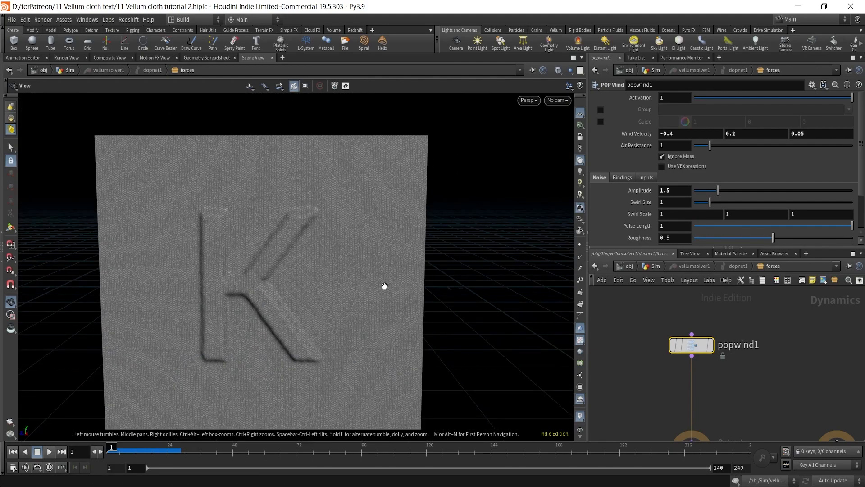
{"action": "left_click_drag", "start_coordinate": [170, 300], "coordinate": [295, 230]}
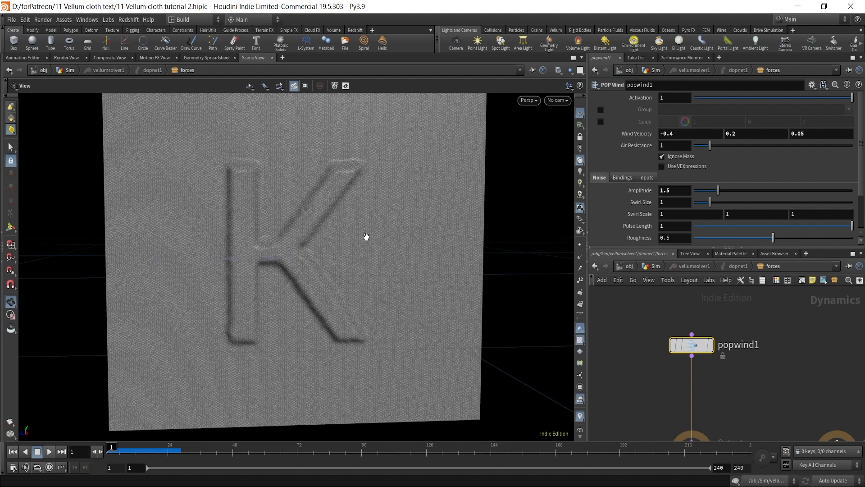
- Add a second POP Wind node and insert it into the forces chain below popwind1
{"action": "left_click", "coordinate": [740, 388]}
{"action": "key", "text": "Tab"}
{"action": "type", "text": "p"}
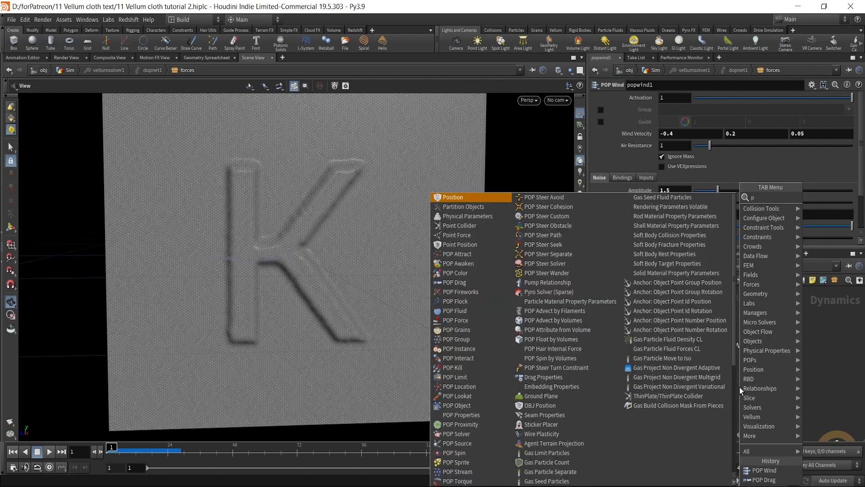
{"action": "type", "text": "opwi"}
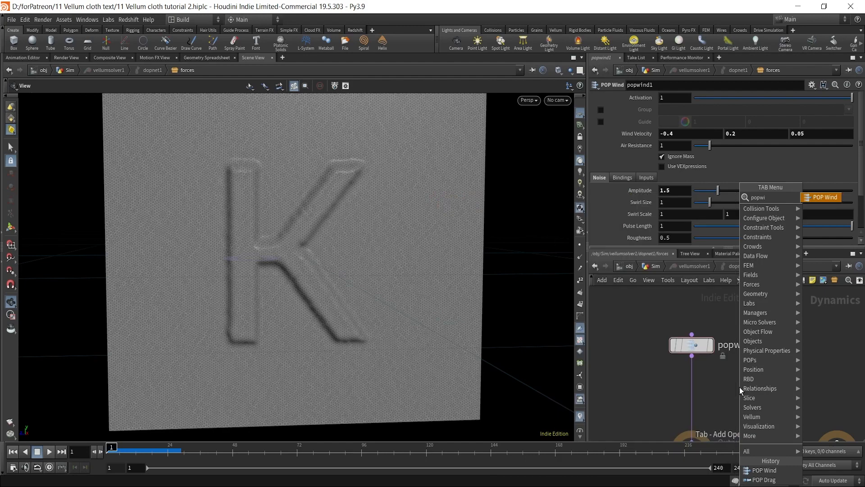
{"action": "key", "text": "Return"}
{"action": "left_click", "coordinate": [692, 389]}
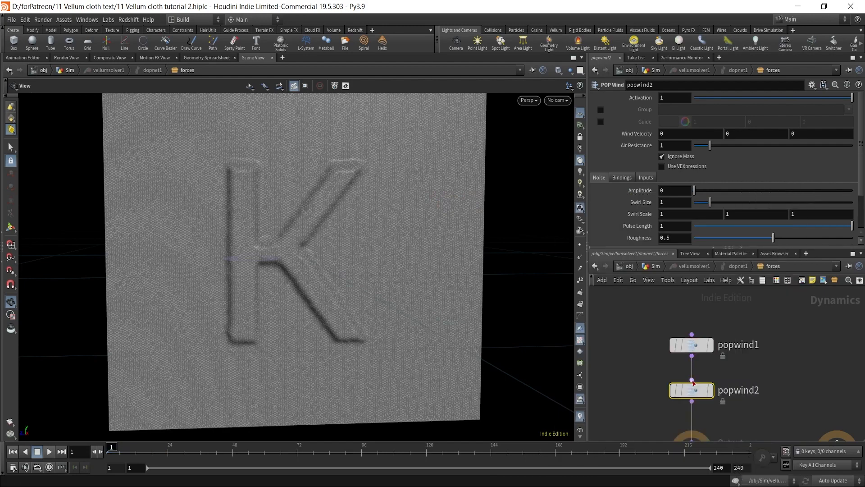
{"action": "scroll", "coordinate": [271, 268], "scroll_direction": "up", "scroll_amount": 3}
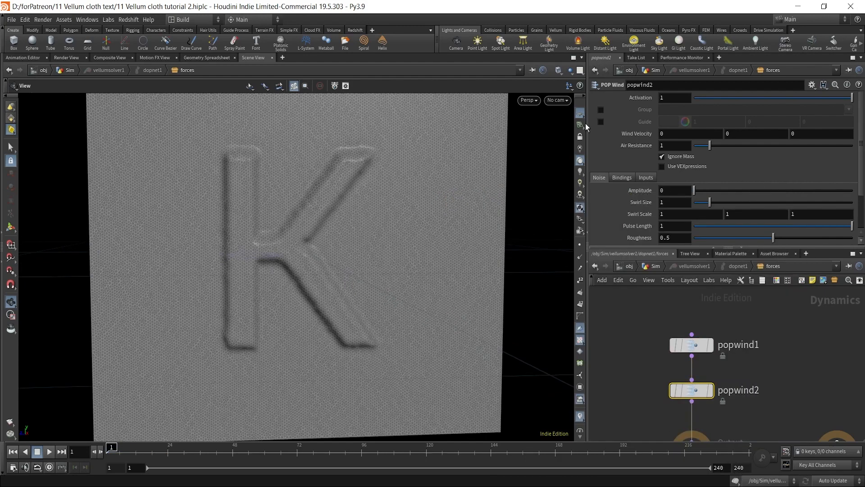
- Enable the group restriction on popwind2 and limit it to the PIN group
{"action": "left_click", "coordinate": [601, 109]}
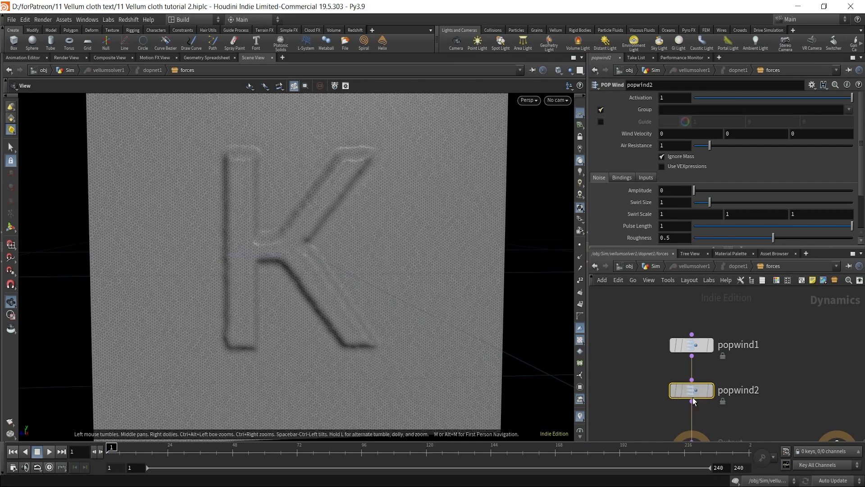
{"action": "left_click", "coordinate": [849, 110]}
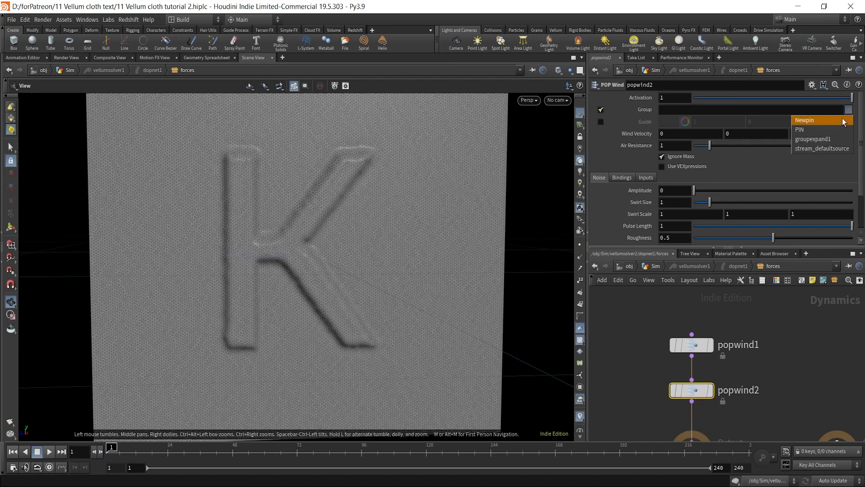
{"action": "left_click", "coordinate": [811, 130]}
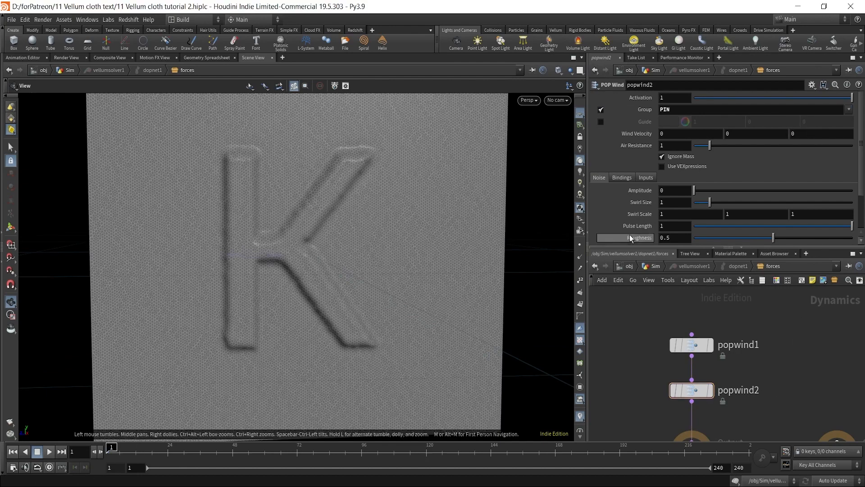
- Go back to the Sim network and display group1 to examine which points the PIN group covers
{"action": "left_click", "coordinate": [654, 267]}
{"action": "scroll", "coordinate": [798, 363], "scroll_direction": "down", "scroll_amount": 1}
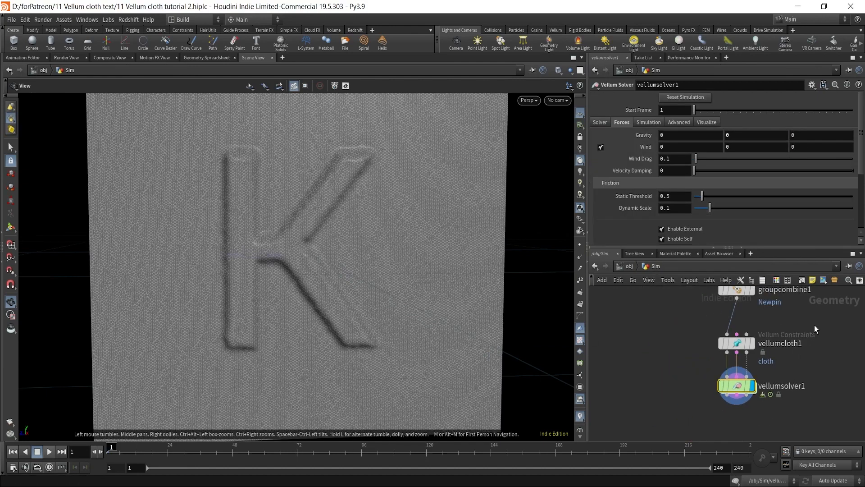
{"action": "middle_click_drag", "start_coordinate": [813, 303], "coordinate": [775, 416]}
{"action": "scroll", "coordinate": [775, 416], "scroll_direction": "down", "scroll_amount": 2}
{"action": "middle_click_drag", "start_coordinate": [785, 368], "coordinate": [791, 429]}
{"action": "middle_click_drag", "start_coordinate": [796, 346], "coordinate": [792, 400]}
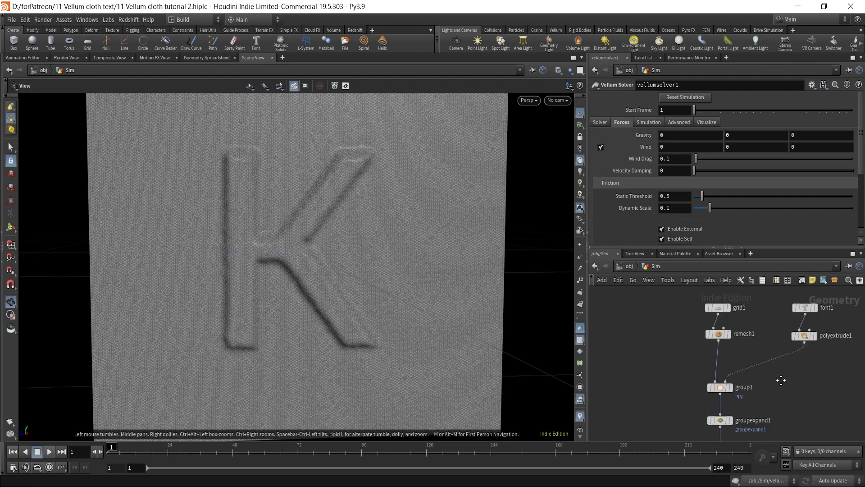
{"action": "scroll", "coordinate": [745, 391], "scroll_direction": "up", "scroll_amount": 3}
{"action": "left_click", "coordinate": [719, 386]}
{"action": "left_click", "coordinate": [711, 391]}
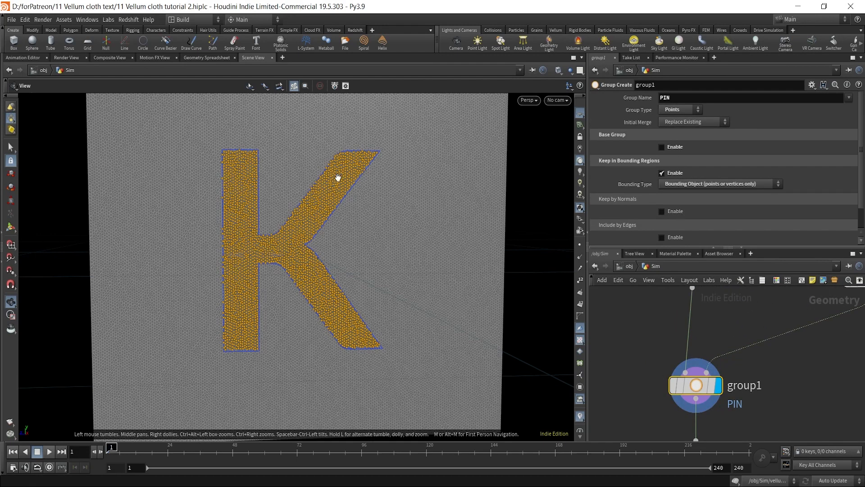
- Display vellumsolver1 again, return to popwind2 in its forces network, and view the letter K from the side
{"action": "scroll", "coordinate": [854, 401], "scroll_direction": "down", "scroll_amount": 5}
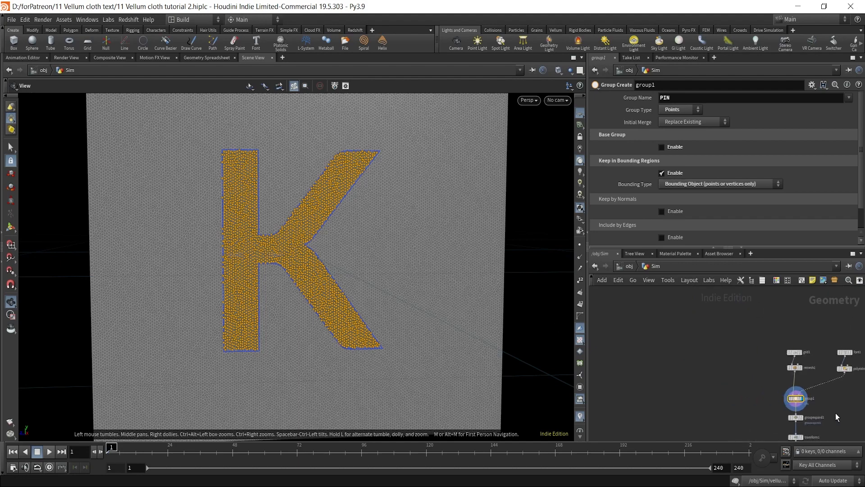
{"action": "middle_click_drag", "start_coordinate": [836, 413], "coordinate": [757, 308]}
{"action": "middle_click_drag", "start_coordinate": [750, 372], "coordinate": [752, 329]}
{"action": "scroll", "coordinate": [743, 347], "scroll_direction": "up", "scroll_amount": 3}
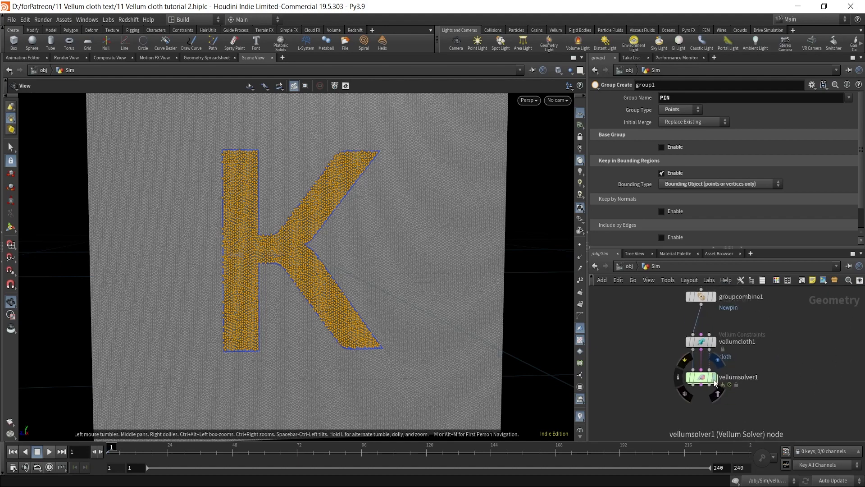
{"action": "left_click", "coordinate": [696, 382]}
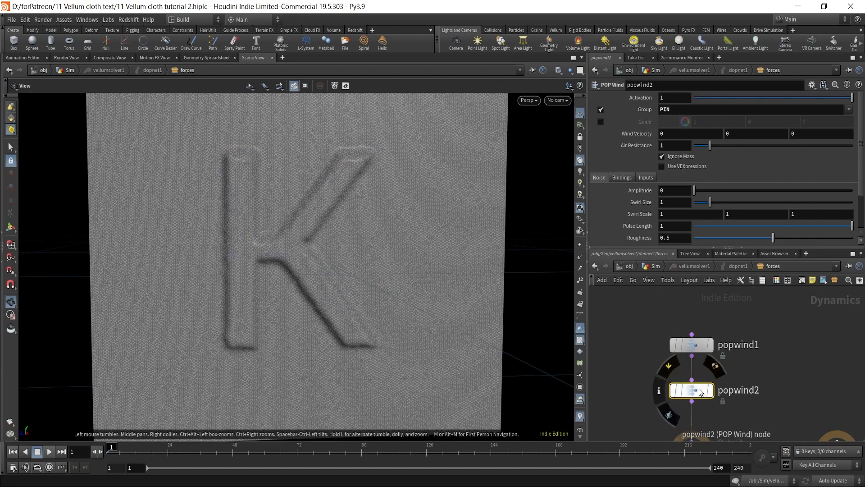
{"action": "scroll", "coordinate": [696, 390], "scroll_direction": "up", "scroll_amount": 2}
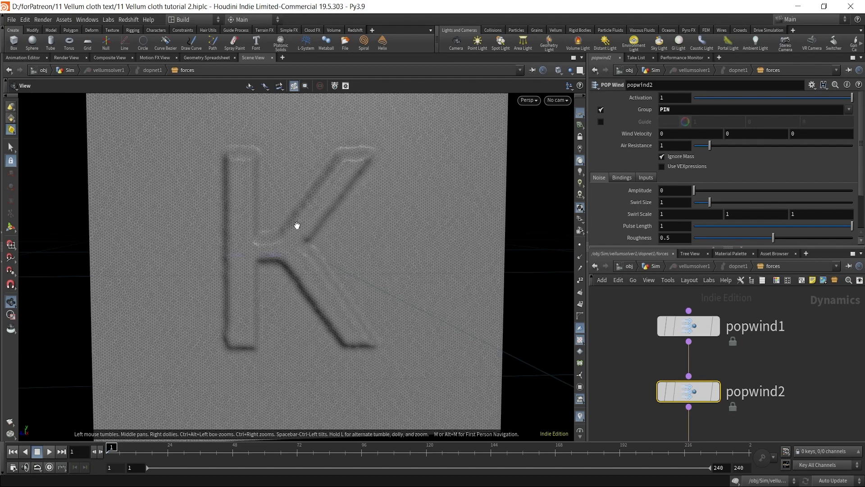
{"action": "left_click_drag", "start_coordinate": [237, 245], "coordinate": [217, 243]}
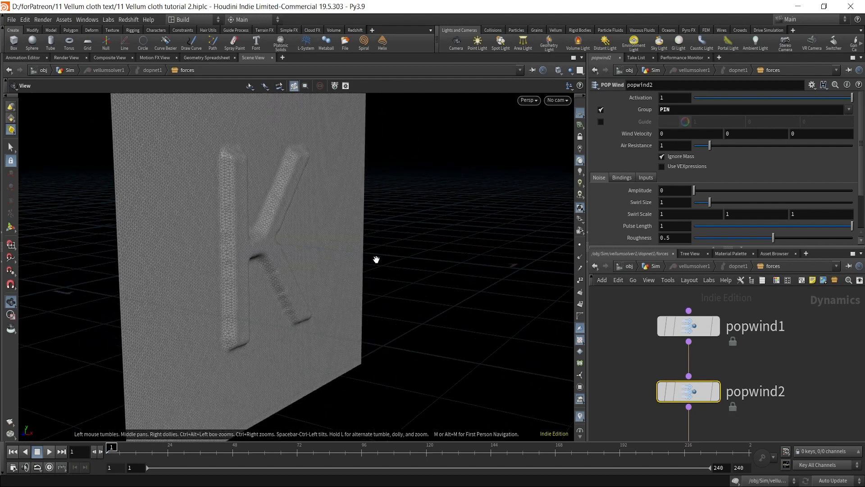
- Set popwind2's wind velocity to 2 in X and its noise amplitude to 2, checking the settings against popwind1
{"action": "left_click", "coordinate": [679, 133]}
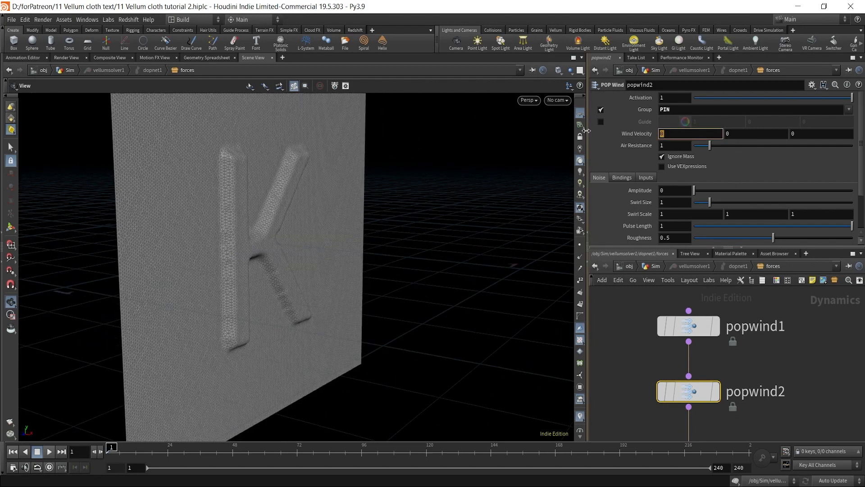
{"action": "left_click", "coordinate": [801, 358]}
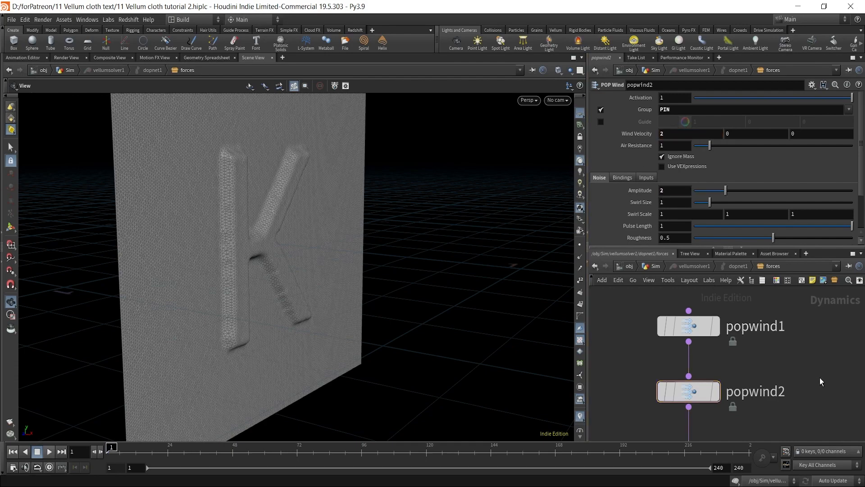
{"action": "left_click_drag", "start_coordinate": [340, 215], "coordinate": [236, 215]}
{"action": "middle_click_drag", "start_coordinate": [235, 214], "coordinate": [336, 226]}
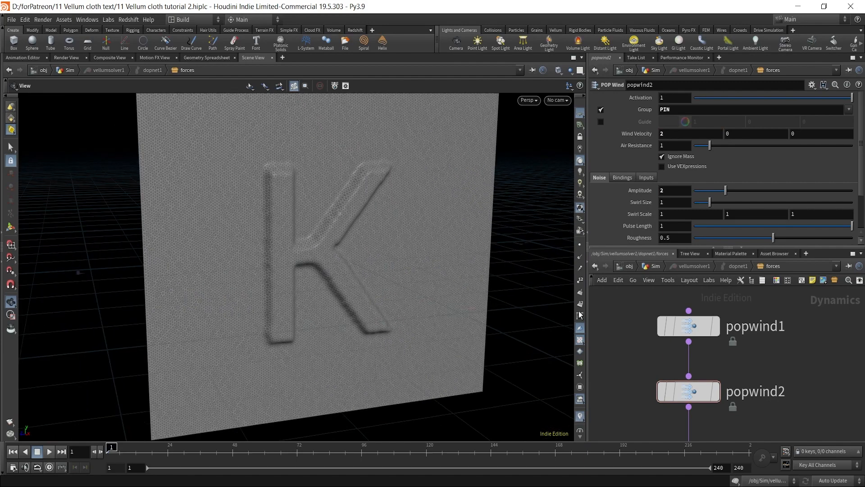
{"action": "left_click", "coordinate": [693, 332]}
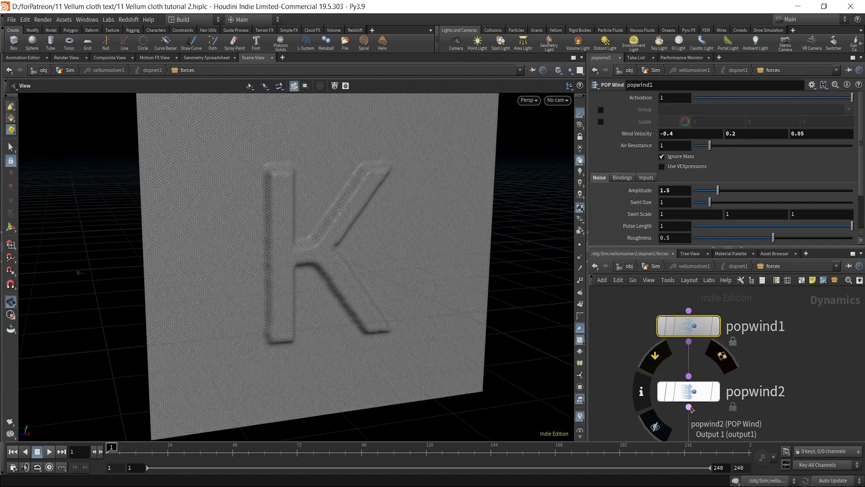
{"action": "left_click", "coordinate": [703, 392]}
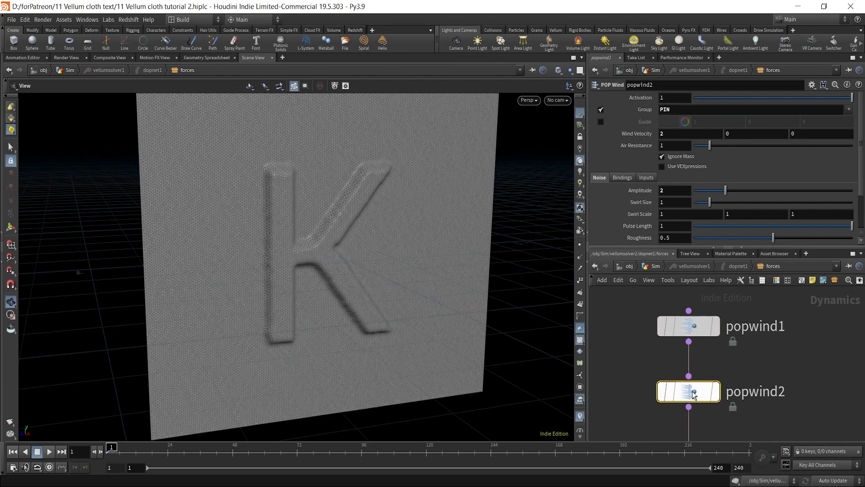
{"action": "left_click", "coordinate": [841, 381]}
- Run the cloth simulation, go back to frame 8, and examine the wrinkles around the letter K up close
{"action": "left_click_drag", "start_coordinate": [382, 251], "coordinate": [322, 239]}
{"action": "right_click_drag", "start_coordinate": [322, 239], "coordinate": [343, 203]}
{"action": "right_click_drag", "start_coordinate": [364, 230], "coordinate": [236, 342]}
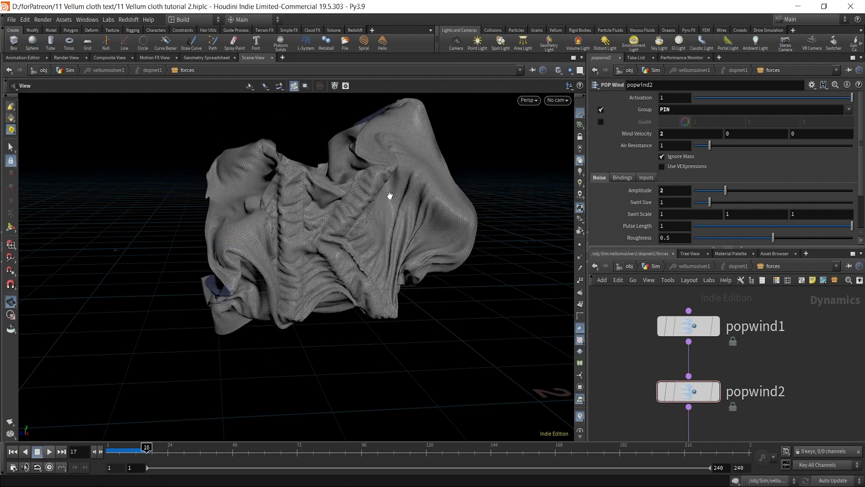
{"action": "left_click_drag", "start_coordinate": [143, 454], "coordinate": [125, 451]}
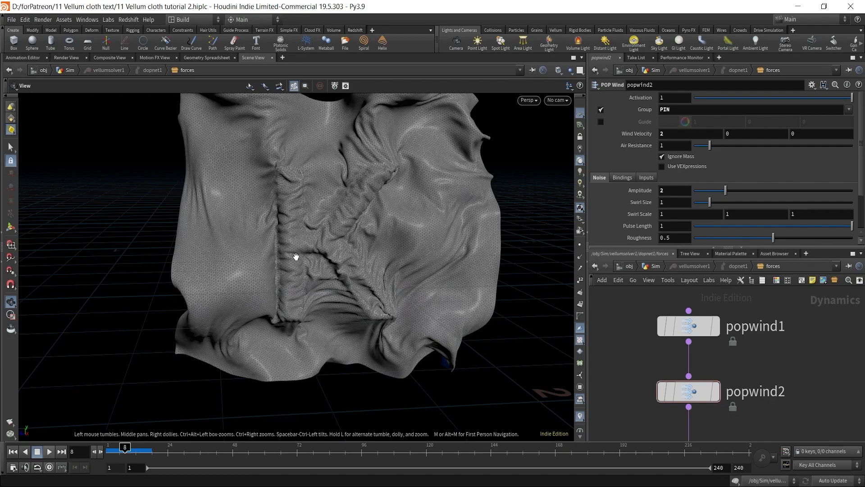
{"action": "right_click_drag", "start_coordinate": [296, 256], "coordinate": [375, 181]}
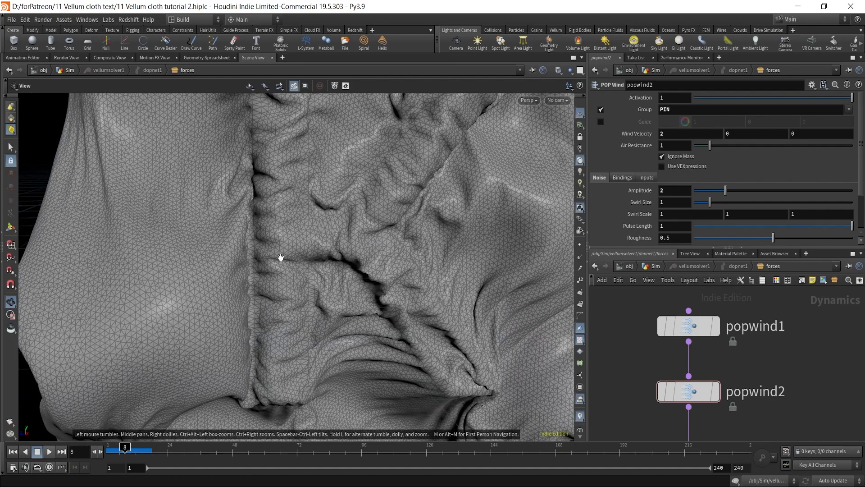
{"action": "left_click_drag", "start_coordinate": [381, 205], "coordinate": [366, 256]}
{"action": "right_click_drag", "start_coordinate": [272, 153], "coordinate": [330, 255]}
{"action": "left_click_drag", "start_coordinate": [331, 255], "coordinate": [297, 253]}
- Add a POP Drag node and insert it between popwind2 and the FORCE output, making room for it in the chain
{"action": "scroll", "coordinate": [781, 372], "scroll_direction": "down", "scroll_amount": 1}
{"action": "middle_click_drag", "start_coordinate": [802, 388], "coordinate": [803, 318]}
{"action": "left_click_drag", "start_coordinate": [708, 395], "coordinate": [709, 432]}
{"action": "key", "text": "Tab"}
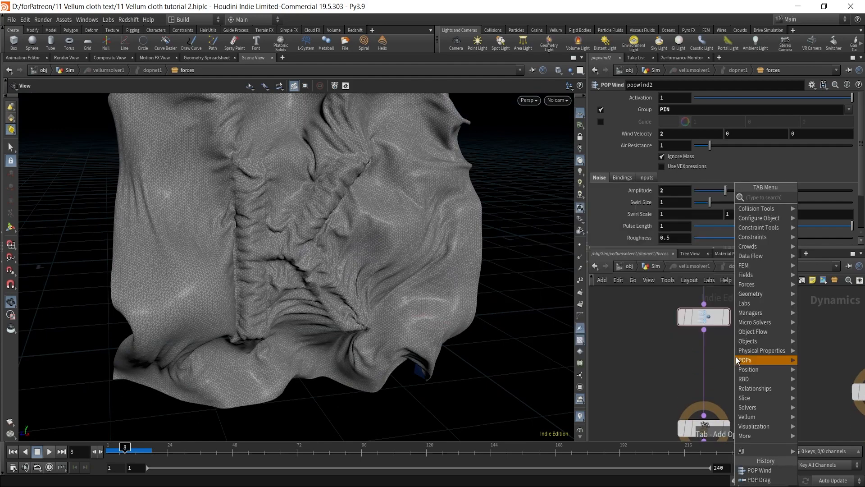
{"action": "type", "text": "popdr"}
{"action": "key", "text": "Return"}
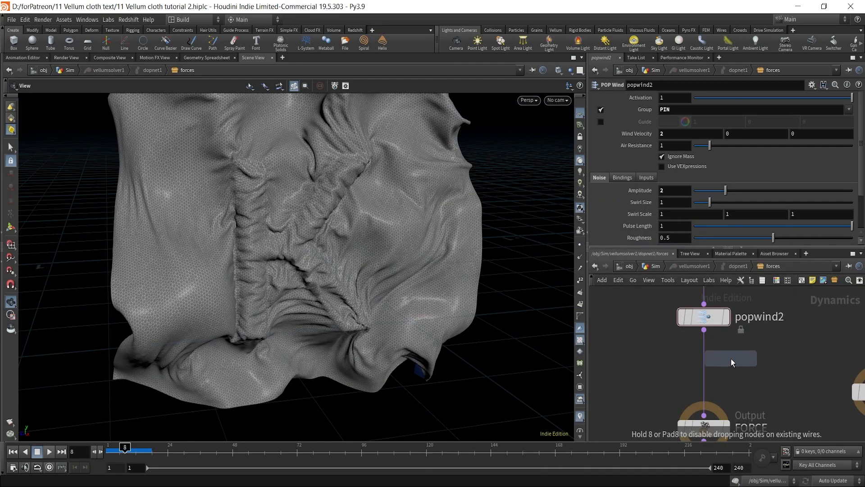
{"action": "left_click", "coordinate": [708, 373]}
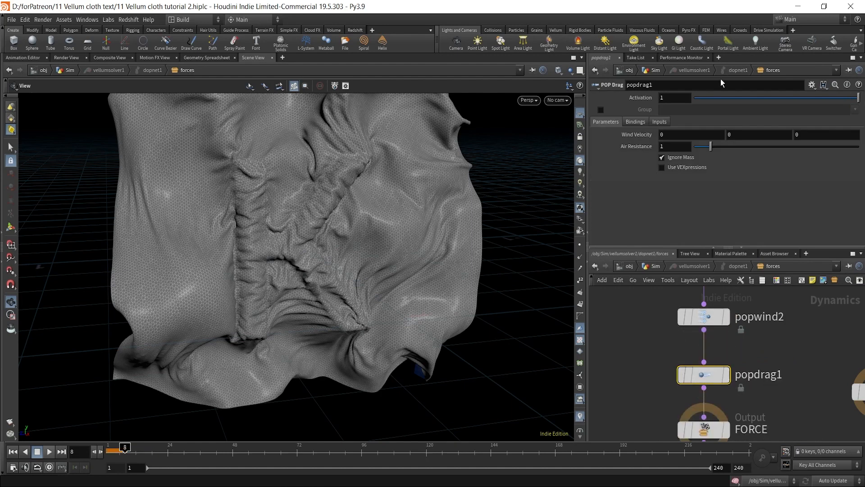
- Return to the Sim network, replay the cloth simulation from frame 1 facing the letter K, and stop it at frame 77
{"action": "left_click", "coordinate": [654, 267]}
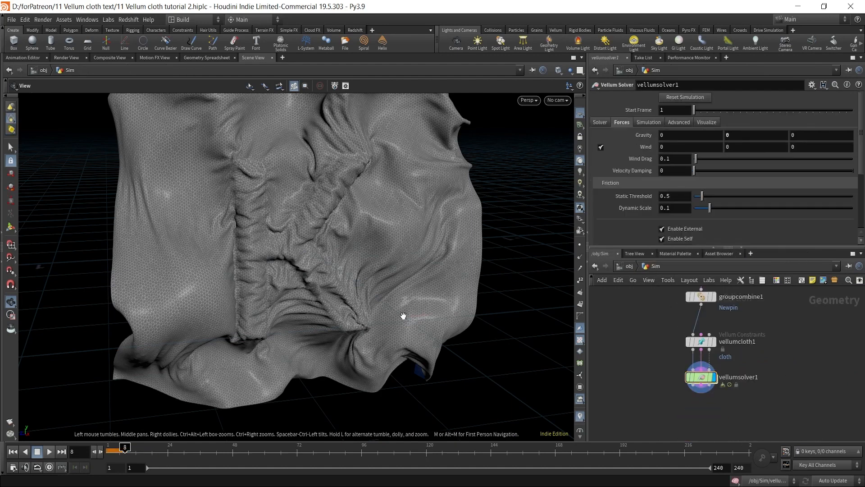
{"action": "left_click_drag", "start_coordinate": [358, 283], "coordinate": [260, 290]}
{"action": "scroll", "coordinate": [276, 276], "scroll_direction": "down", "scroll_amount": 1}
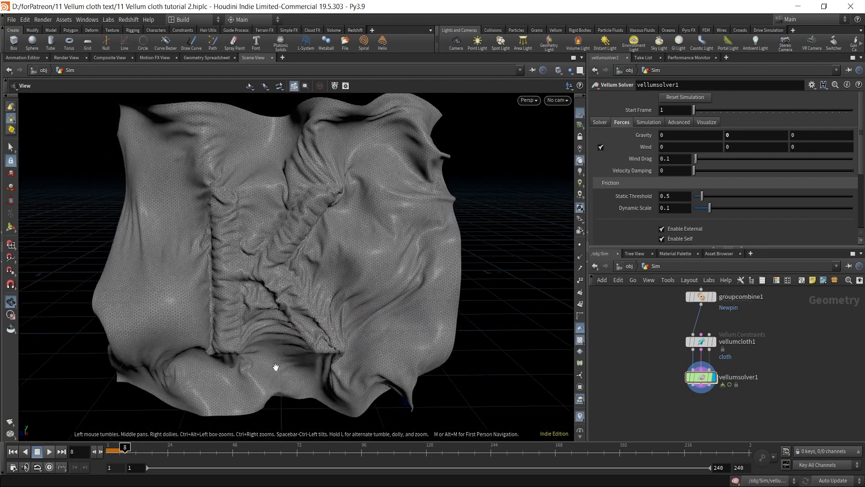
{"action": "left_click", "coordinate": [38, 451]}
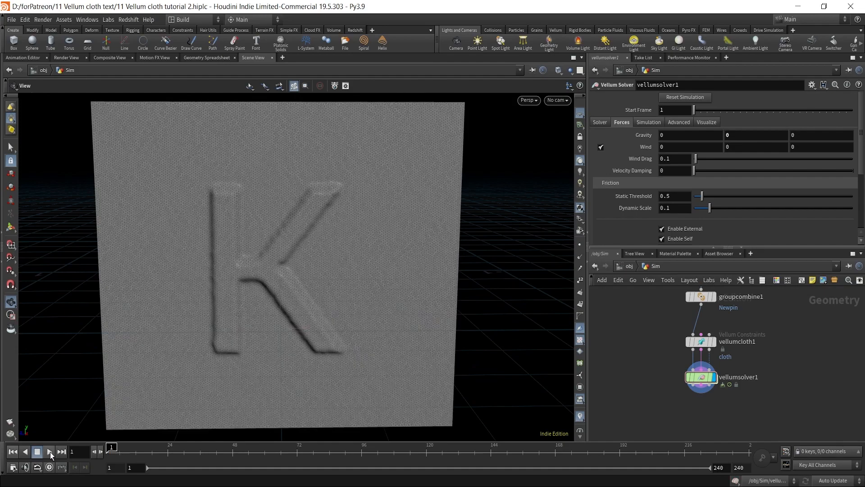
{"action": "left_click", "coordinate": [51, 451]}
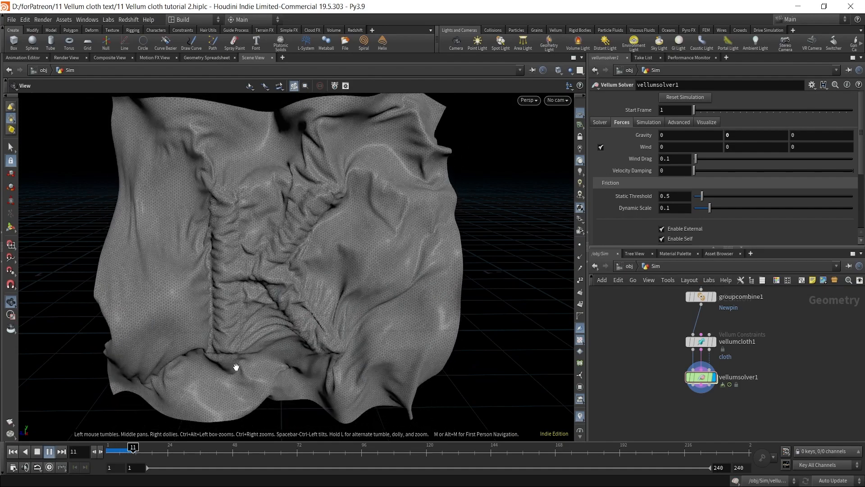
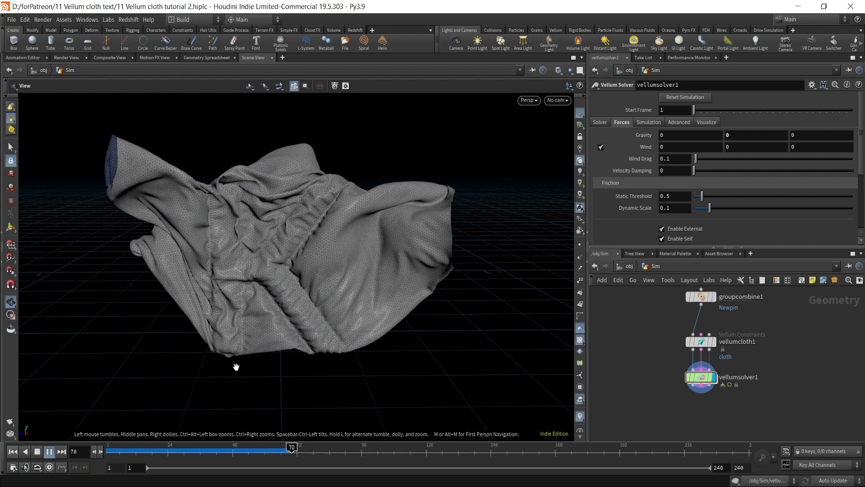
{"action": "left_click", "coordinate": [38, 452]}
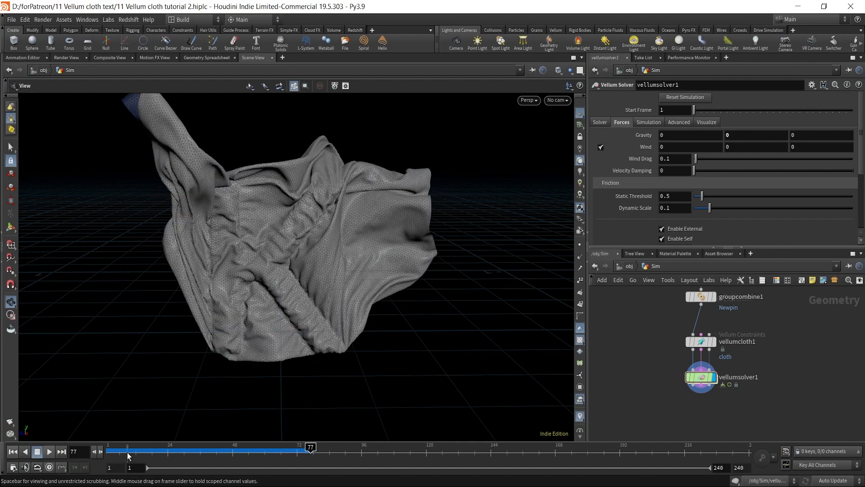
- Return to frame 1, then add a Vellum Post-Process node below vellumsolver1, connected to its outputs, and display it
{"action": "left_click_drag", "start_coordinate": [127, 453], "coordinate": [110, 450]}
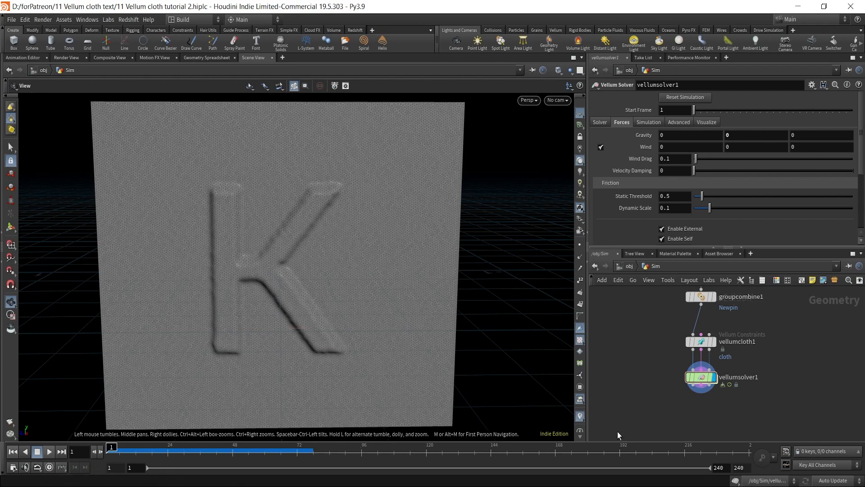
{"action": "scroll", "coordinate": [735, 406], "scroll_direction": "up", "scroll_amount": 2}
{"action": "left_click", "coordinate": [702, 365]}
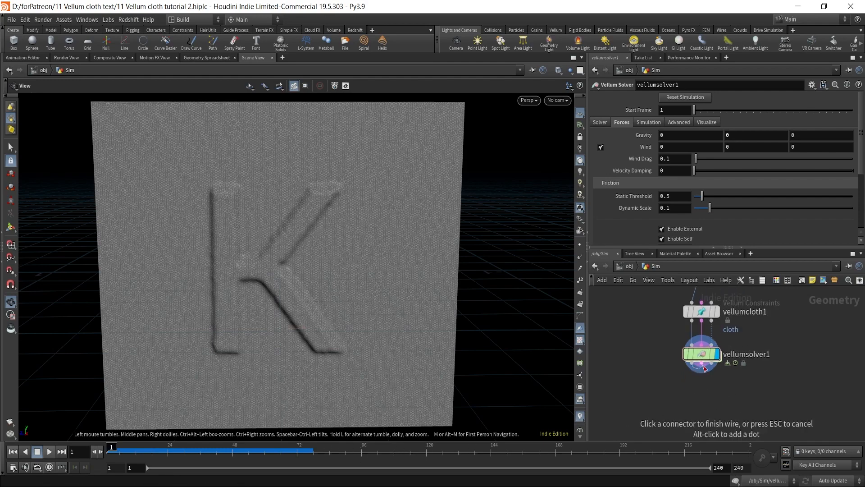
{"action": "key", "text": "Tab"}
{"action": "type", "text": "vp"}
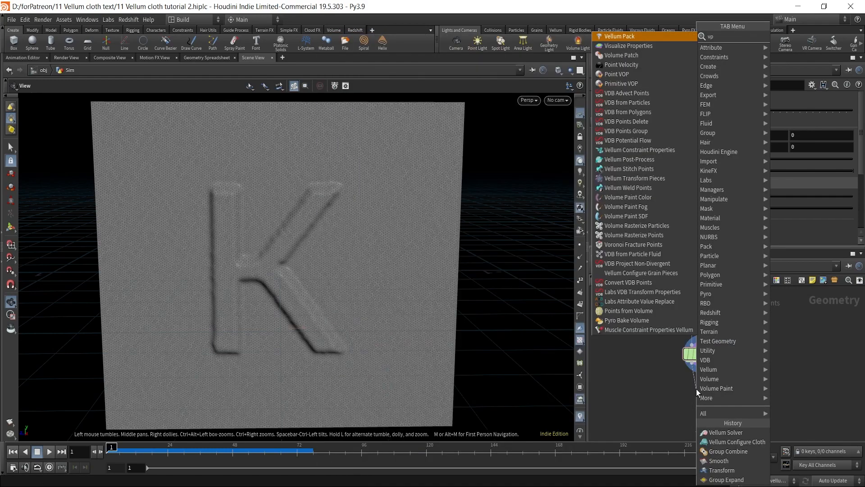
{"action": "type", "text": "ostp"}
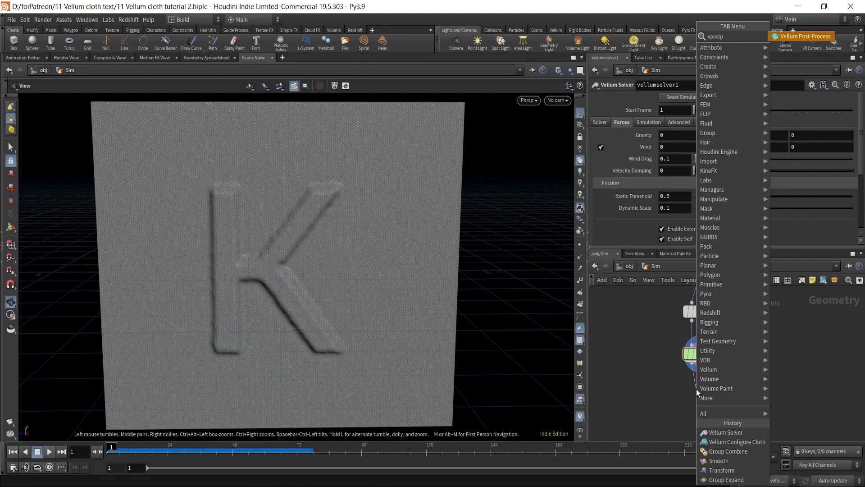
{"action": "key", "text": "Return"}
{"action": "left_click", "coordinate": [700, 393]}
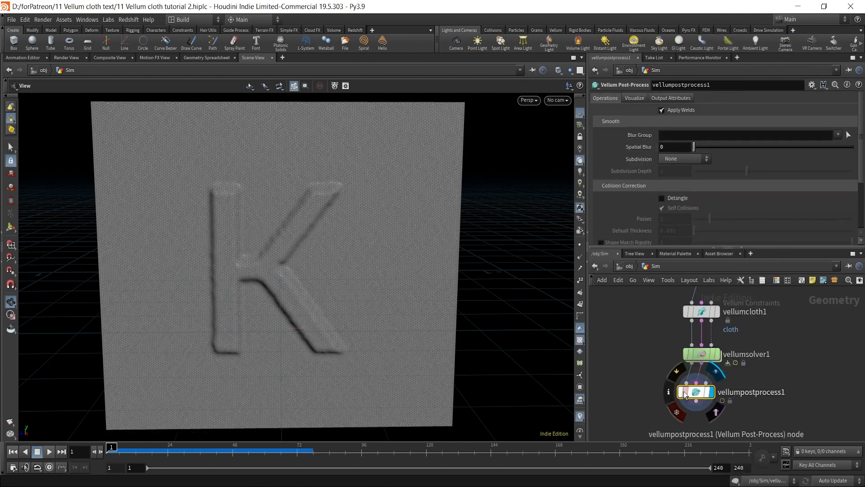
{"action": "left_click_drag", "start_coordinate": [696, 396], "coordinate": [701, 409]}
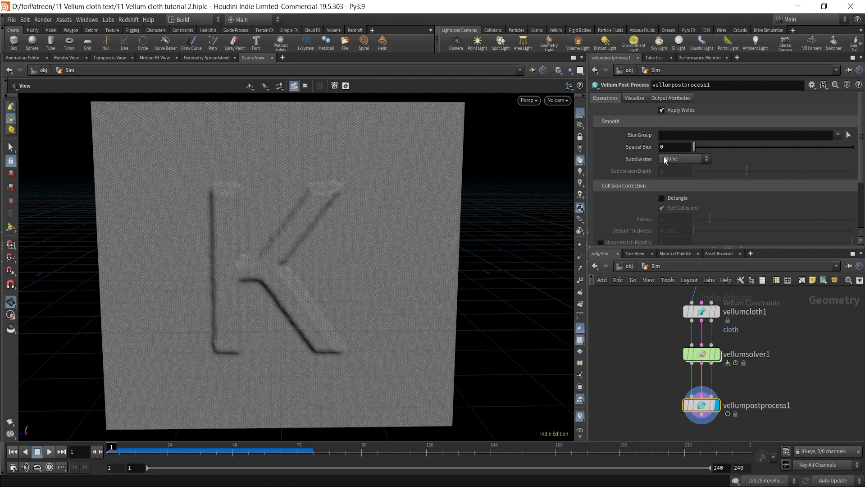
- Set the Vellum Post-Process subdivision to Loop and check the refined cloth mesh up close
{"action": "left_click", "coordinate": [691, 164]}
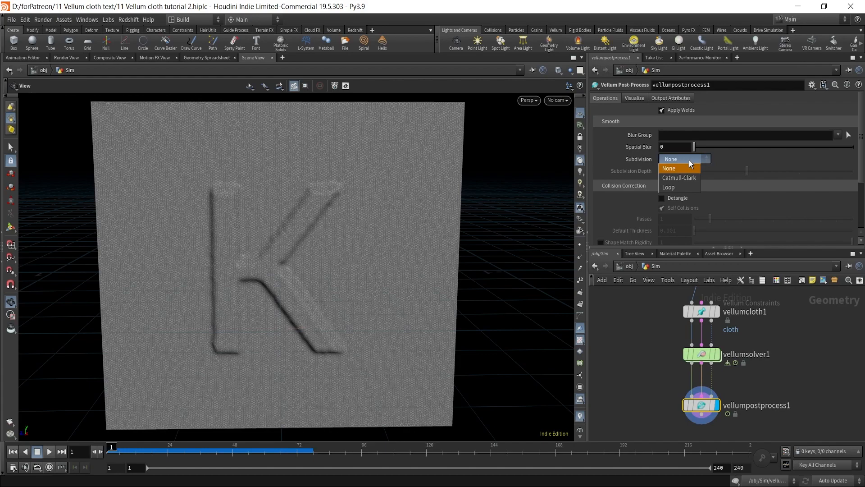
{"action": "left_click", "coordinate": [680, 188]}
{"action": "right_click_drag", "start_coordinate": [345, 248], "coordinate": [518, 96]}
{"action": "middle_click_drag", "start_coordinate": [456, 189], "coordinate": [346, 272]}
{"action": "right_click_drag", "start_coordinate": [345, 272], "coordinate": [471, 150]}
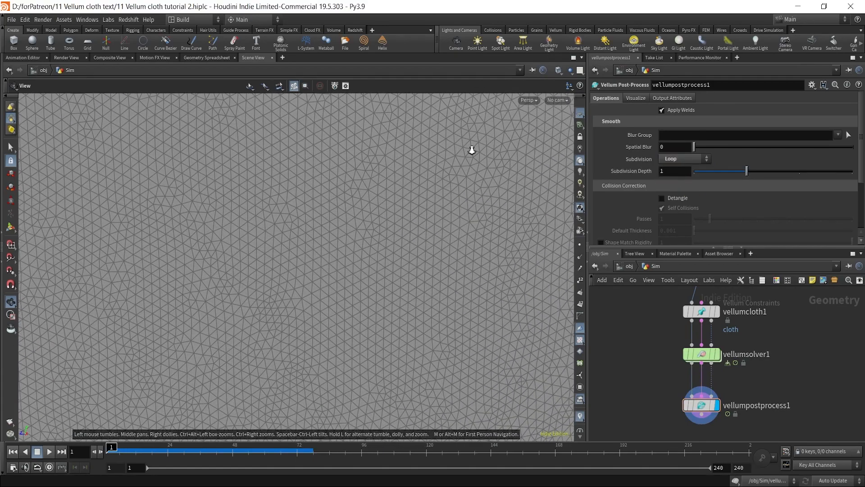
{"action": "right_click_drag", "start_coordinate": [349, 187], "coordinate": [188, 319]}
{"action": "right_click_drag", "start_coordinate": [277, 294], "coordinate": [303, 269]}
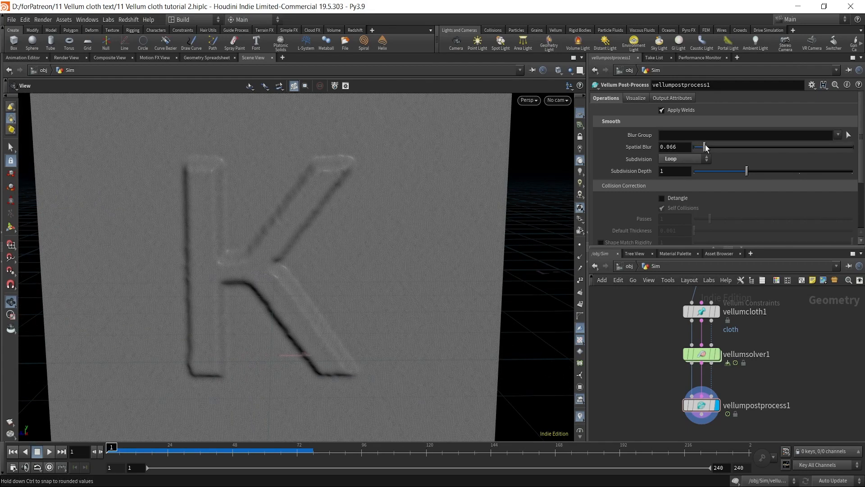
- Set the post-process Spatial Blur to 0.071 and scrub the simulation to frame 63
{"action": "scroll", "coordinate": [311, 299], "scroll_direction": "up", "scroll_amount": 3}
{"action": "middle_click_drag", "start_coordinate": [322, 288], "coordinate": [373, 280]}
{"action": "scroll", "coordinate": [752, 385], "scroll_direction": "down", "scroll_amount": 3}
{"action": "middle_click_drag", "start_coordinate": [770, 388], "coordinate": [776, 360]}
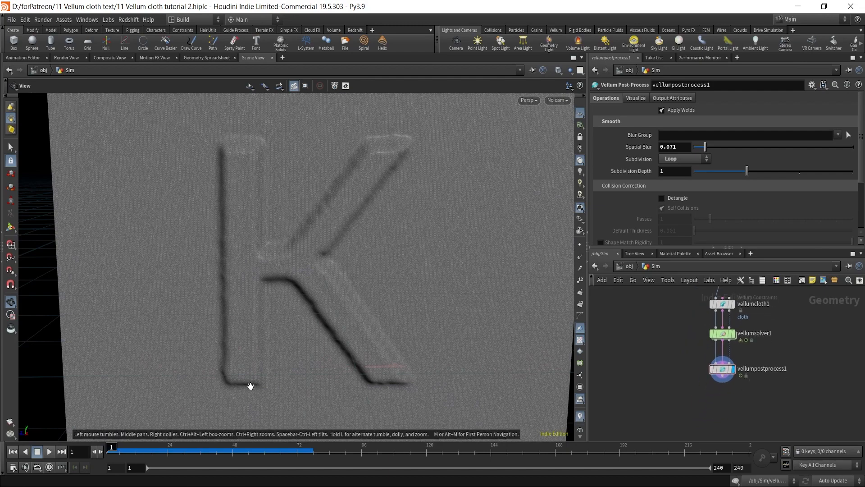
{"action": "left_click_drag", "start_coordinate": [113, 450], "coordinate": [285, 452]}
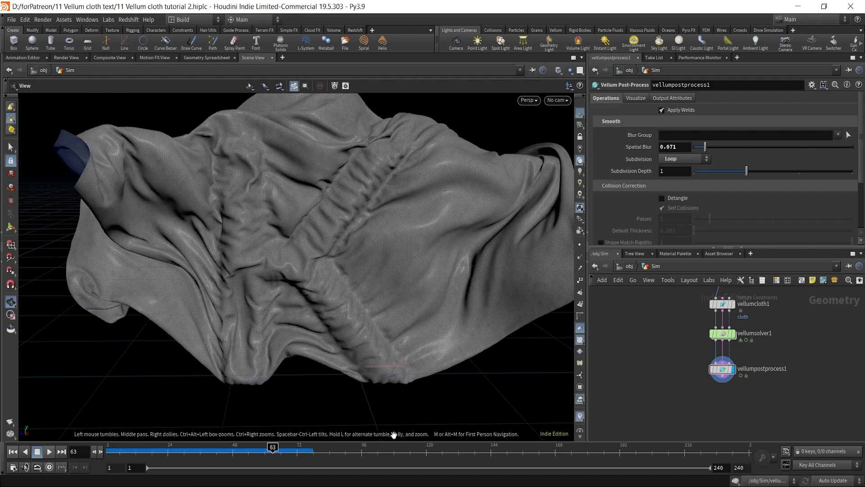
- Examine the text and typeface settings of the font1 node at the start of the network
{"action": "scroll", "coordinate": [771, 367], "scroll_direction": "down", "scroll_amount": 5}
{"action": "middle_click_drag", "start_coordinate": [782, 352], "coordinate": [697, 434]}
{"action": "scroll", "coordinate": [709, 348], "scroll_direction": "up", "scroll_amount": 5}
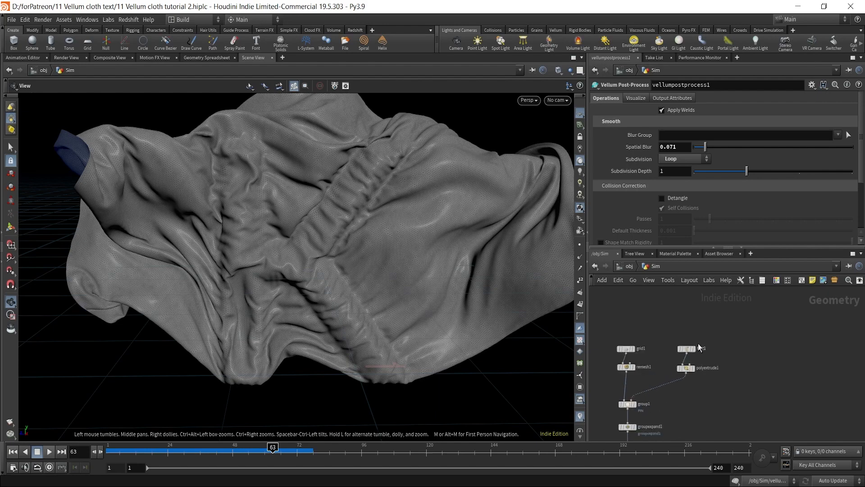
{"action": "scroll", "coordinate": [683, 353], "scroll_direction": "up", "scroll_amount": 3}
{"action": "left_click", "coordinate": [688, 352]}
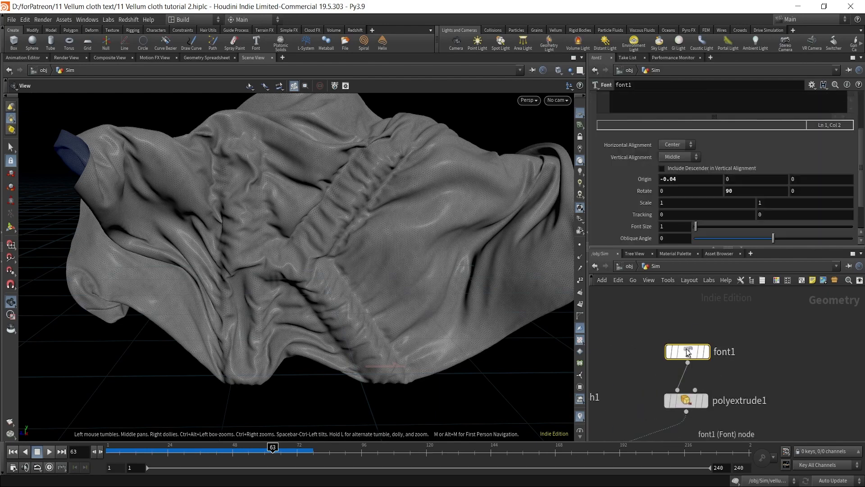
{"action": "left_click", "coordinate": [672, 152]}
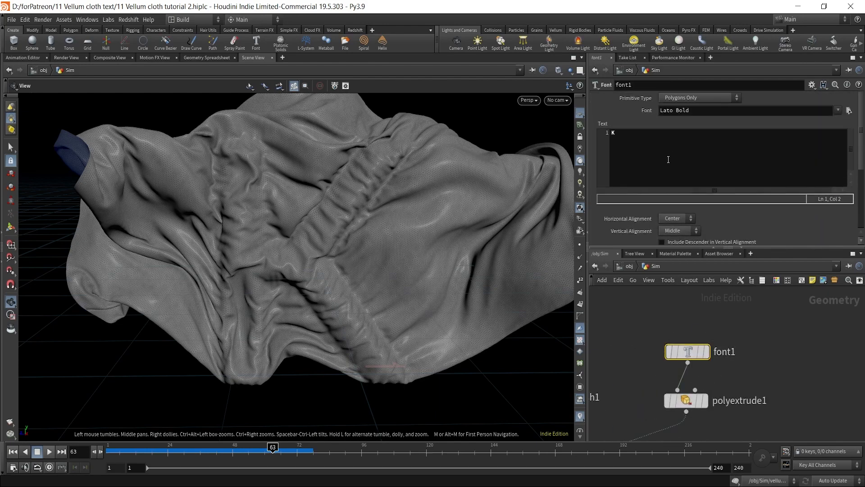
{"action": "scroll", "coordinate": [767, 375], "scroll_direction": "down", "scroll_amount": 4}
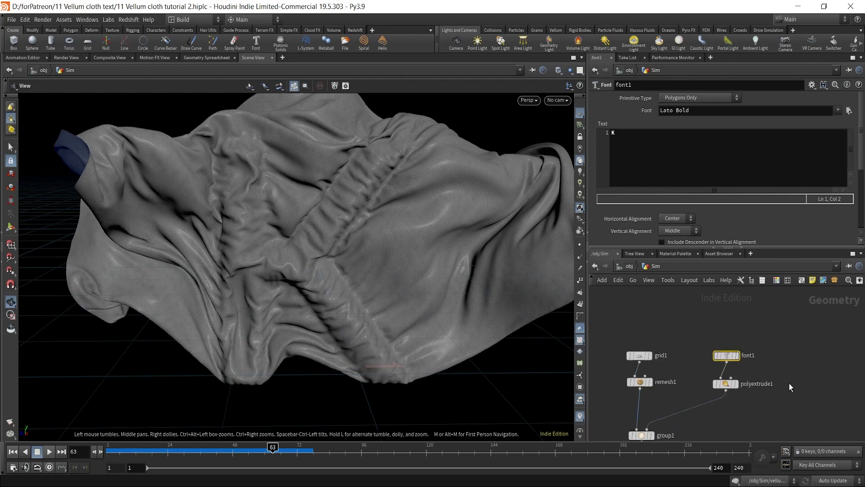
{"action": "middle_click_drag", "start_coordinate": [789, 384], "coordinate": [794, 376]}
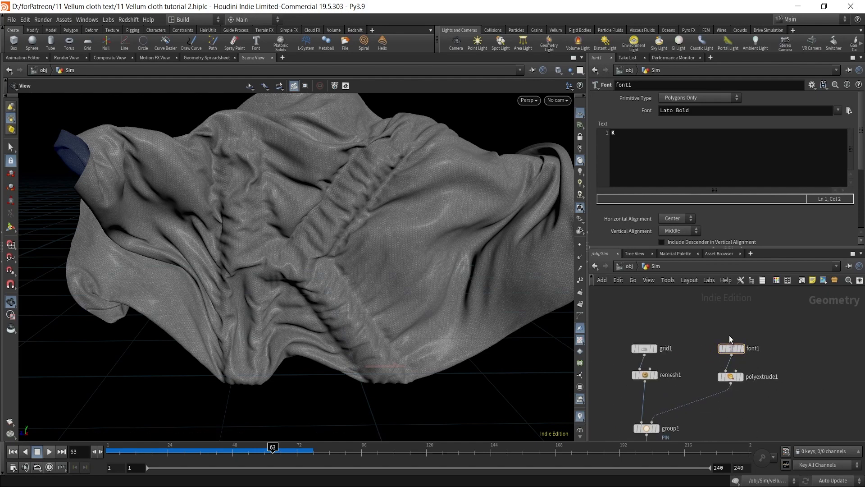
- Add a Null node connected to the output of vellumpostprocess1
{"action": "scroll", "coordinate": [807, 399], "scroll_direction": "down", "scroll_amount": 3}
{"action": "middle_click_drag", "start_coordinate": [805, 396], "coordinate": [801, 337]}
{"action": "middle_click_drag", "start_coordinate": [776, 400], "coordinate": [778, 338]}
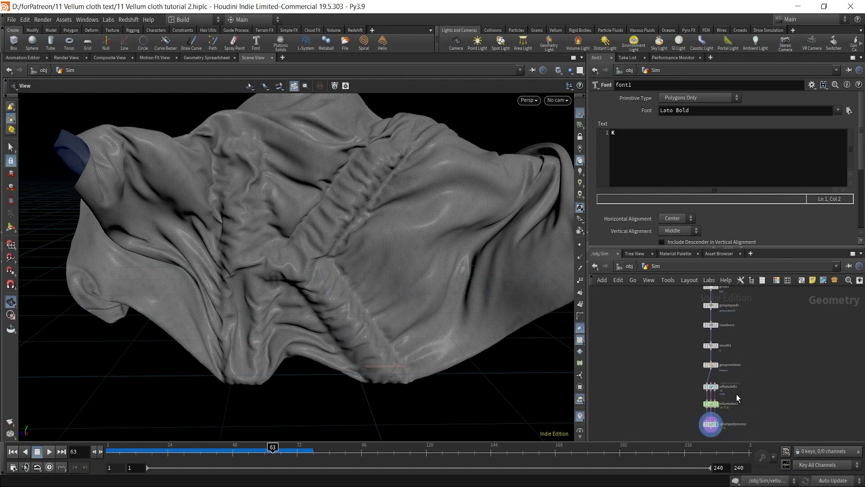
{"action": "middle_click_drag", "start_coordinate": [735, 397], "coordinate": [752, 357]}
{"action": "scroll", "coordinate": [749, 395], "scroll_direction": "up", "scroll_amount": 4}
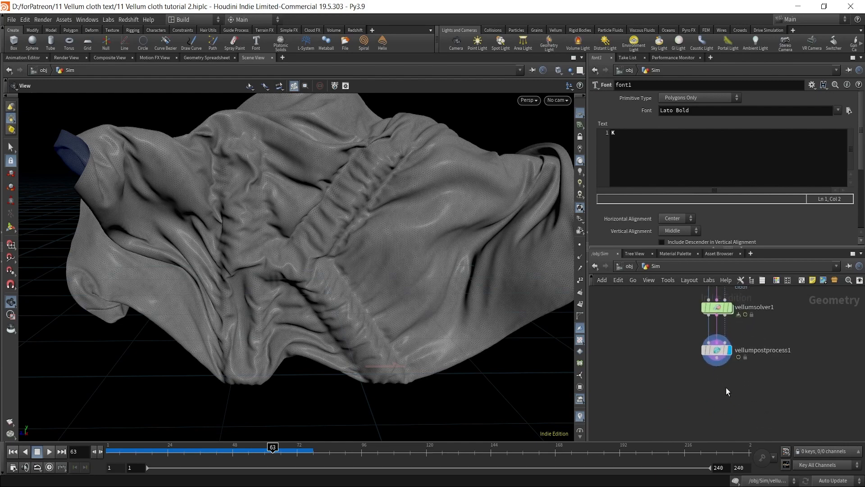
{"action": "left_click_drag", "start_coordinate": [714, 361], "coordinate": [718, 416]}
{"action": "type", "text": "null"}
{"action": "key", "text": "Return"}
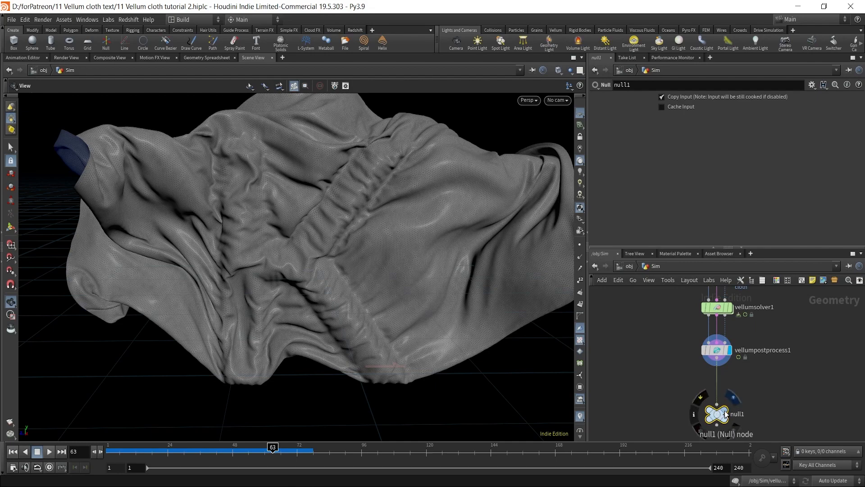
- Display the null node and rename it OUT
{"action": "left_click", "coordinate": [724, 410]}
{"action": "double_click", "coordinate": [736, 414]}
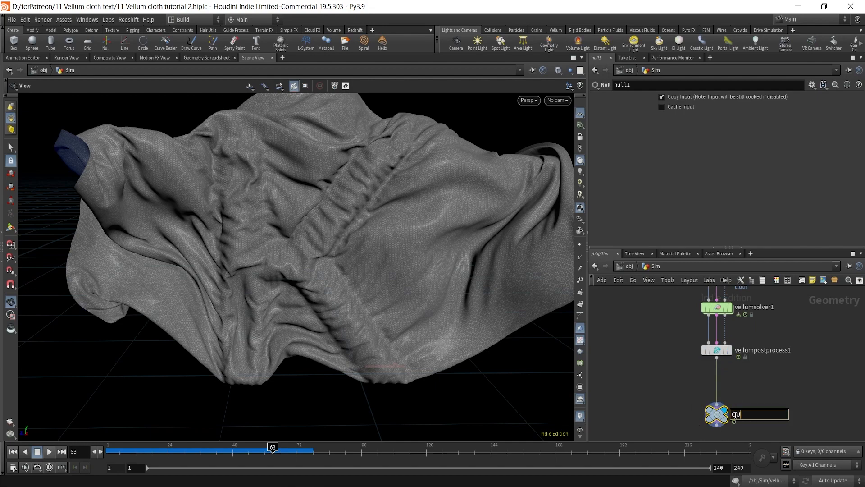
{"action": "type", "text": "OUT"}
{"action": "key", "text": "Return"}
- Go up to the object level and inspect the simulated cloth with nothing selected
{"action": "left_click", "coordinate": [629, 266]}
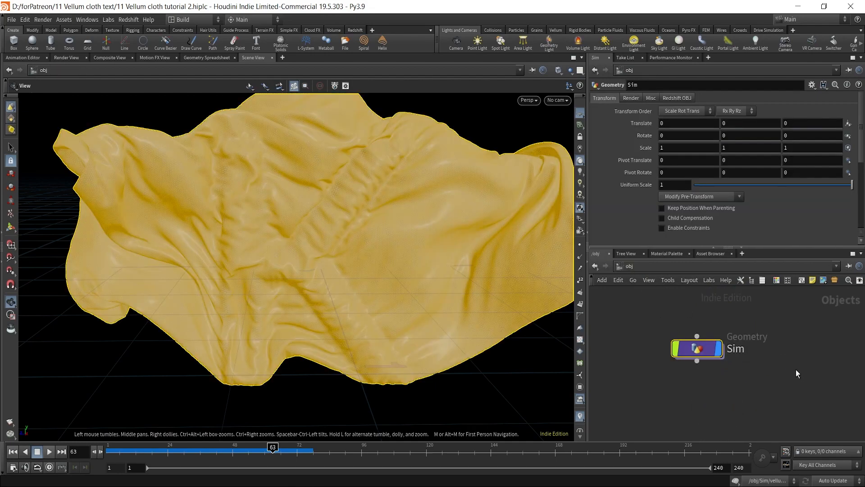
{"action": "left_click_drag", "start_coordinate": [437, 330], "coordinate": [350, 296]}
{"action": "right_click_drag", "start_coordinate": [349, 296], "coordinate": [347, 299]}
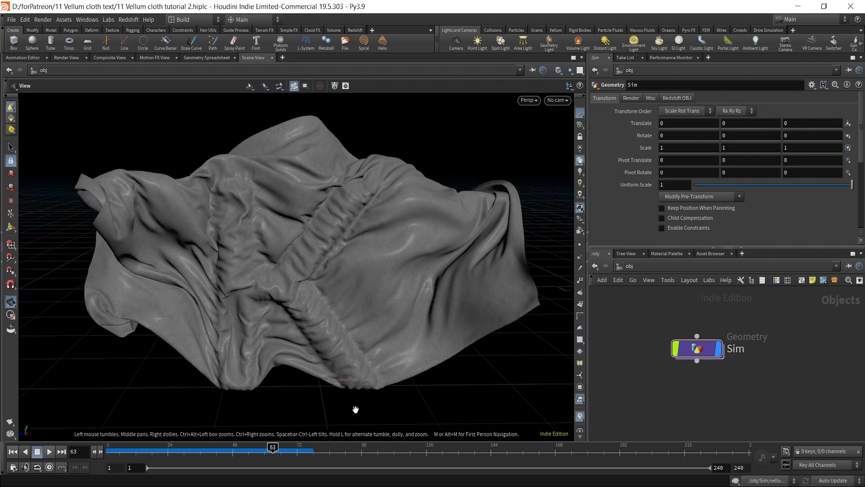
{"action": "left_click", "coordinate": [701, 350]}
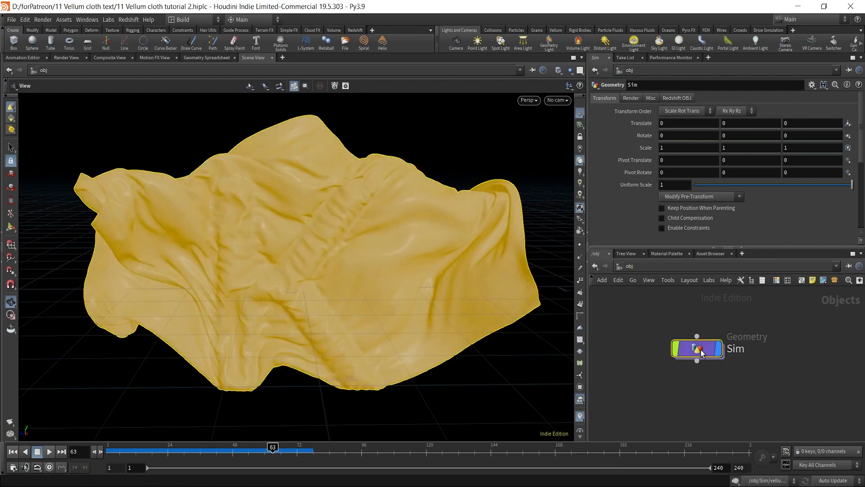
{"action": "double_click", "coordinate": [701, 350]}
{"action": "left_click", "coordinate": [628, 269]}
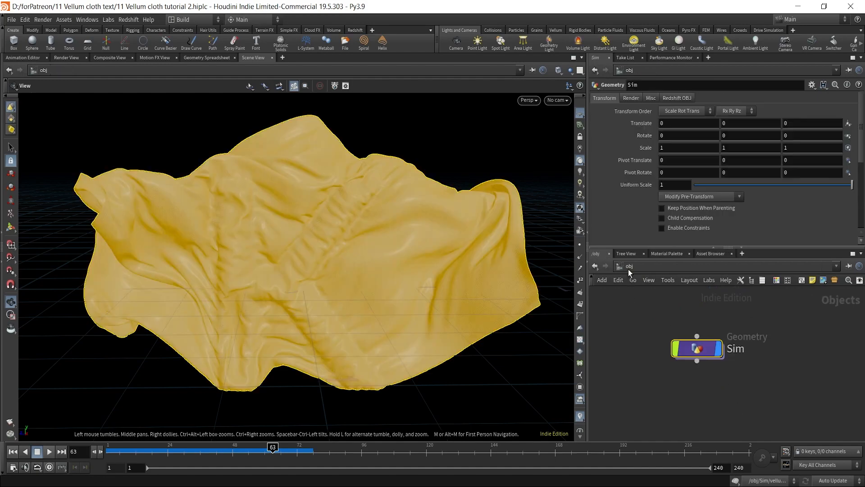
{"action": "left_click", "coordinate": [783, 352]}
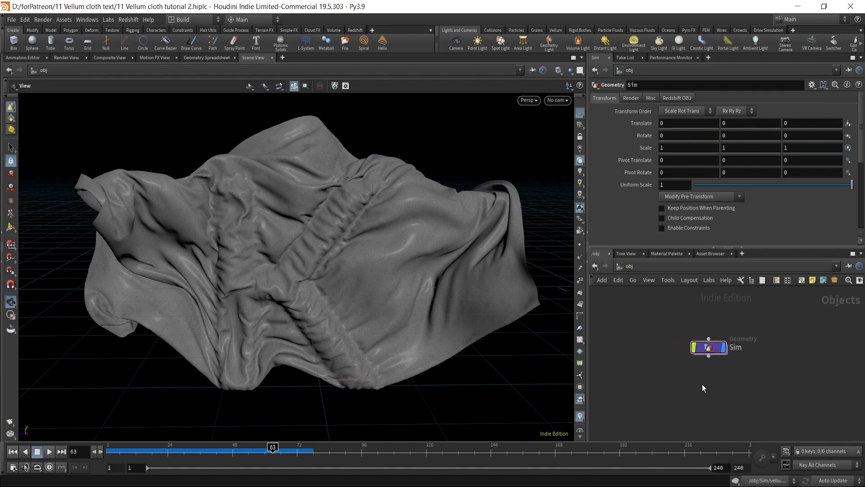
- Add a Grid object below Sim and rename it bg
{"action": "key", "text": "Tab"}
{"action": "type", "text": "grid"}
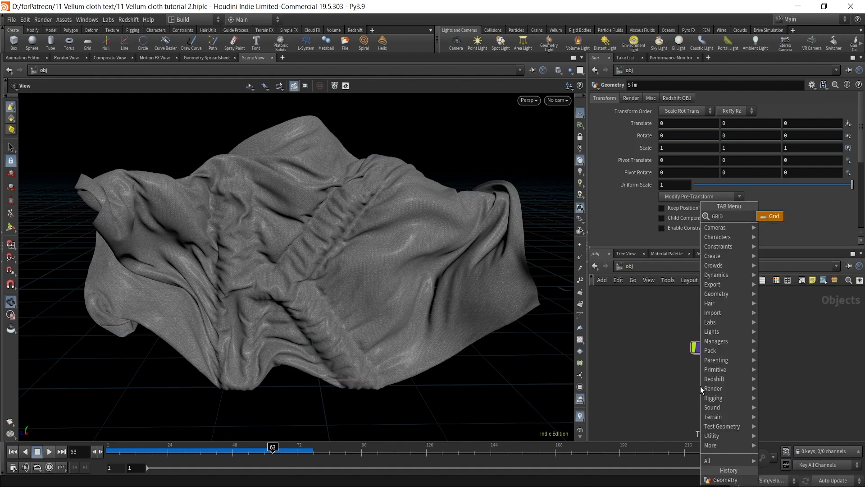
{"action": "key", "text": "Return"}
{"action": "left_click", "coordinate": [709, 404]}
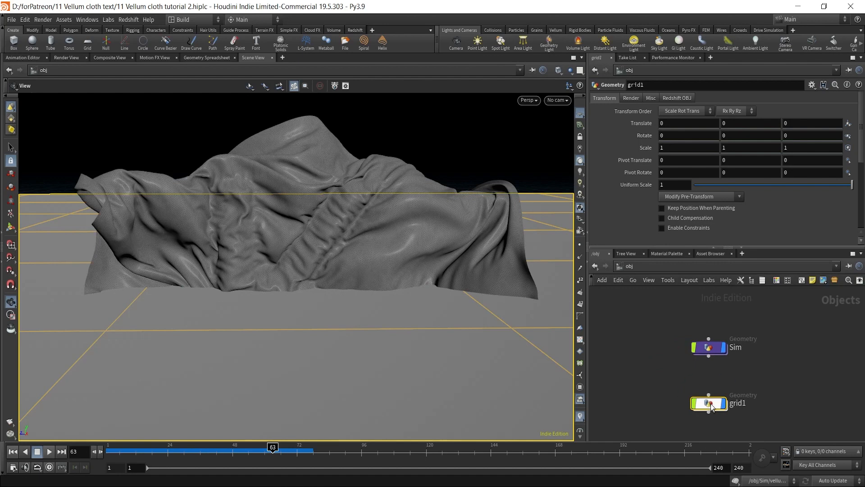
{"action": "double_click", "coordinate": [739, 403]}
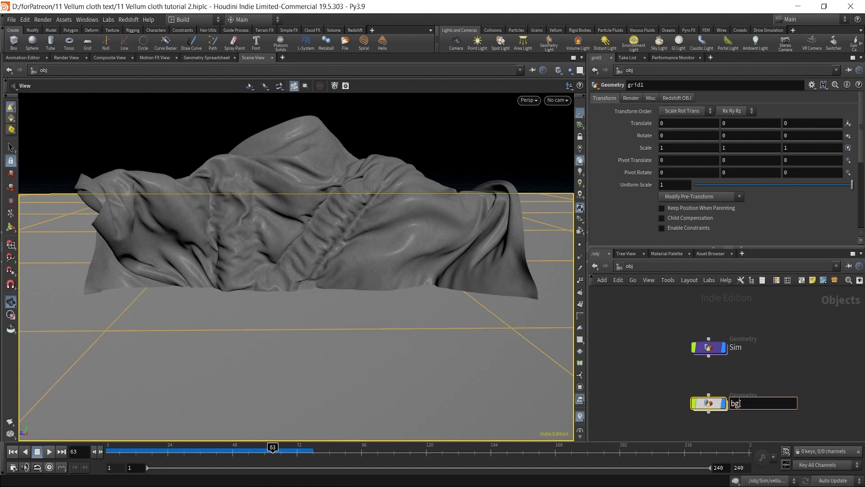
{"action": "type", "text": "bg"}
{"action": "key", "text": "Return"}
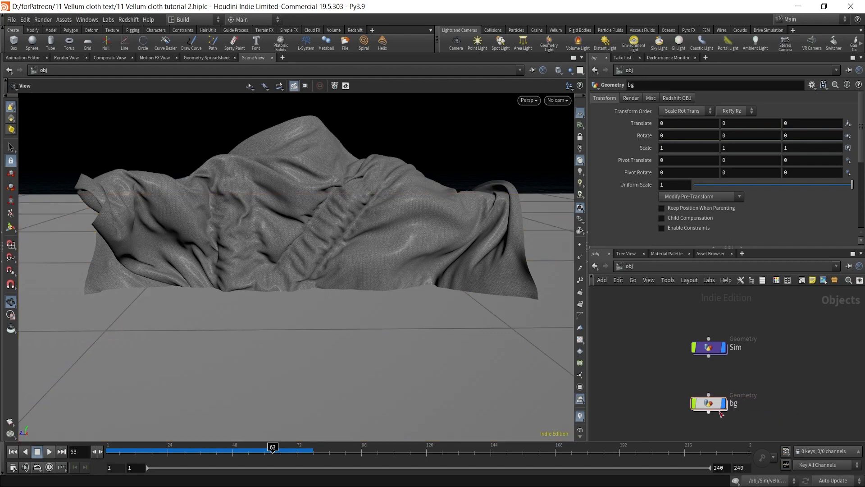
- Set the grid size inside bg to 3 by 3 and return to the object level
{"action": "right_click_drag", "start_coordinate": [424, 273], "coordinate": [159, 397]}
{"action": "left_click_drag", "start_coordinate": [236, 349], "coordinate": [328, 354]}
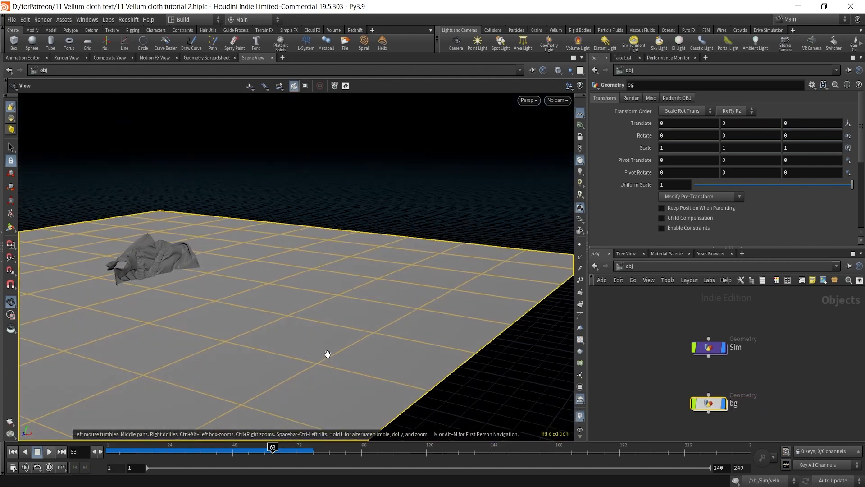
{"action": "right_click_drag", "start_coordinate": [256, 310], "coordinate": [449, 339]}
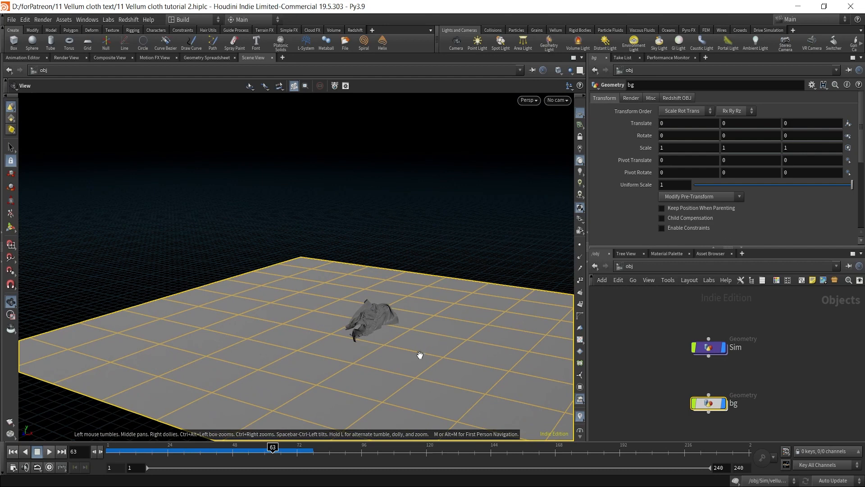
{"action": "double_click", "coordinate": [709, 403]}
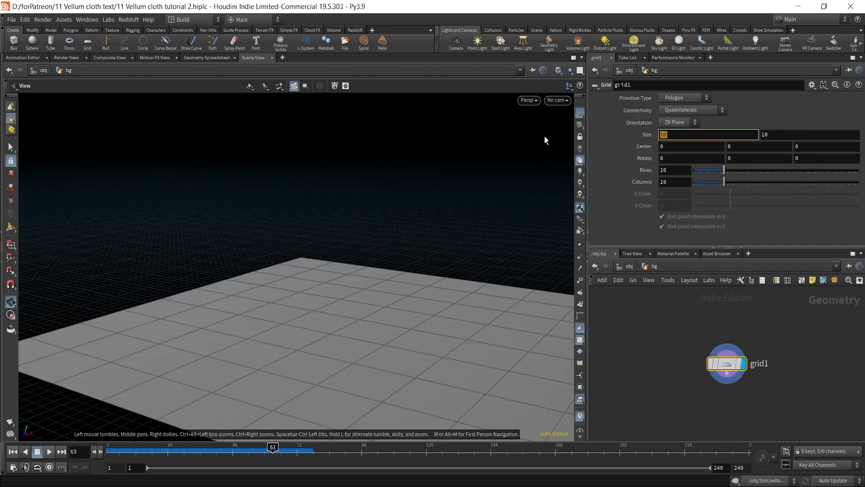
{"action": "key", "text": "Tab"}
{"action": "type", "text": "3"}
{"action": "key", "text": "Return"}
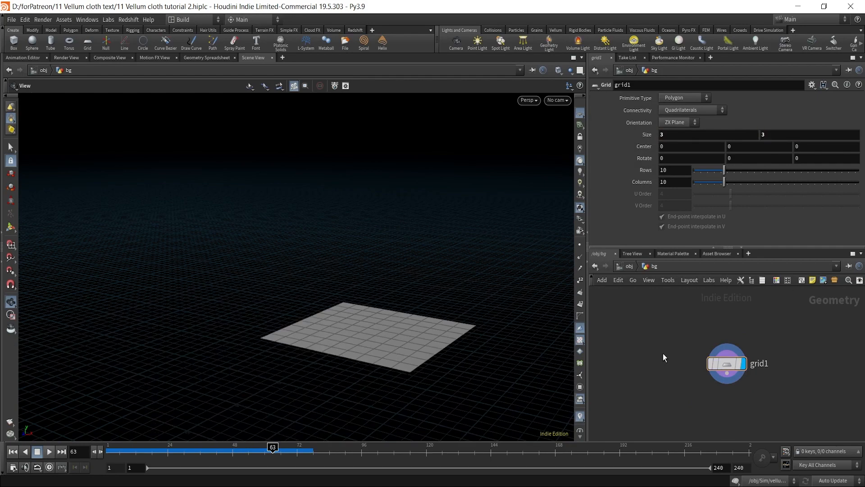
{"action": "scroll", "coordinate": [375, 343], "scroll_direction": "up", "scroll_amount": 3}
{"action": "left_click", "coordinate": [629, 265]}
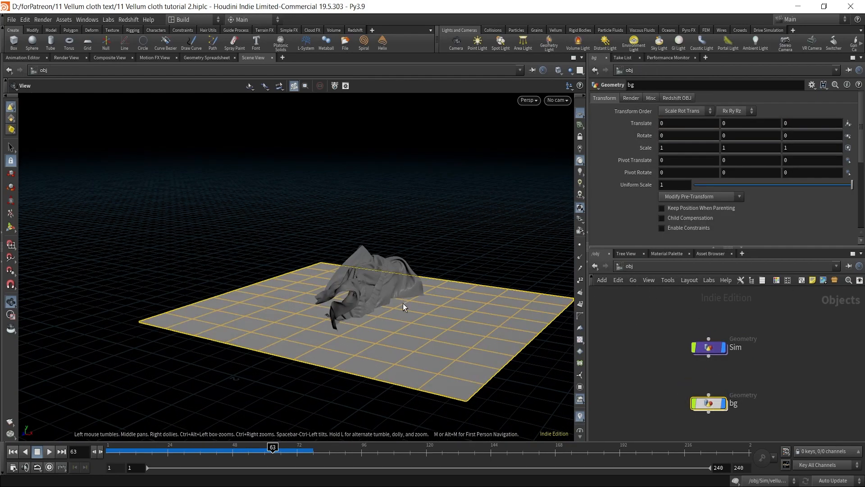
- Move bg behind the cloth to about -0.653 in X and rotate it -90 degrees about Z to stand upright
{"action": "key", "text": "t"}
{"action": "left_click_drag", "start_coordinate": [401, 316], "coordinate": [354, 344]}
{"action": "key", "text": "r"}
{"action": "key", "text": "Escape"}
{"action": "left_click_drag", "start_coordinate": [380, 316], "coordinate": [440, 305]}
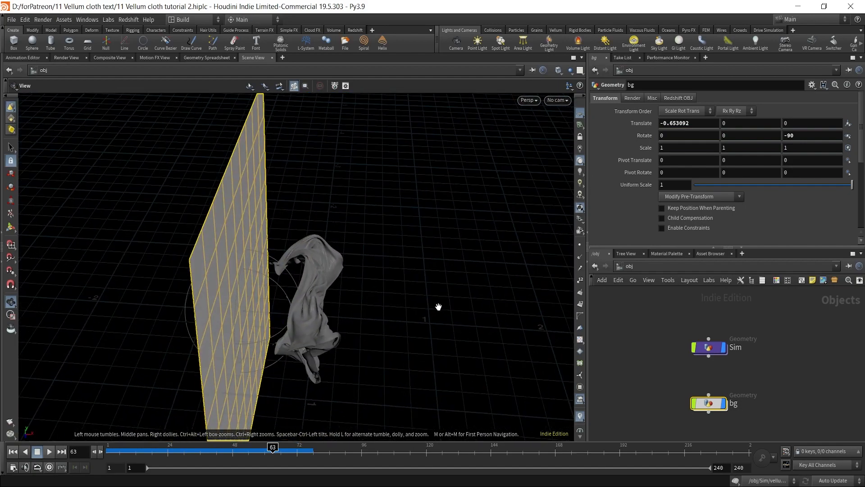
- Move bg further back behind the cloth to about -0.774 in X
{"action": "key", "text": "t"}
{"action": "left_click_drag", "start_coordinate": [285, 319], "coordinate": [276, 314]}
{"action": "key", "text": "Escape"}
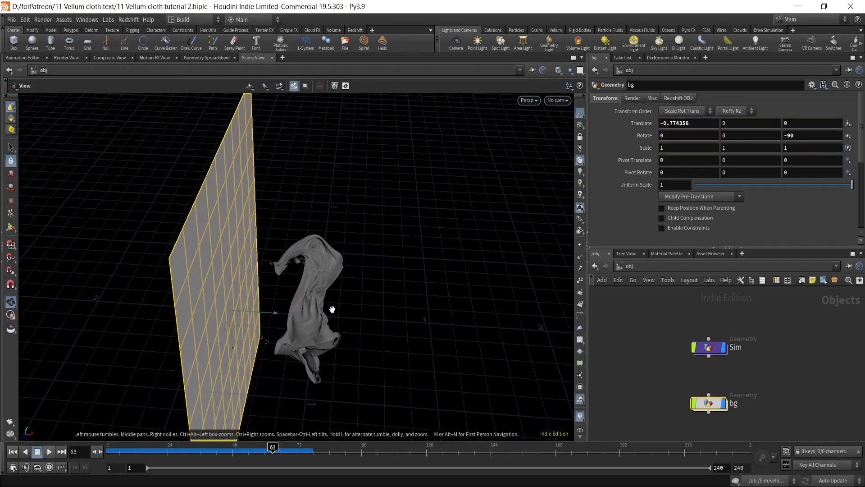
- Frame the cloth head-on so bg fills the view behind it, and create a camera from that view
{"action": "left_click_drag", "start_coordinate": [332, 305], "coordinate": [204, 254]}
{"action": "right_click_drag", "start_coordinate": [289, 331], "coordinate": [429, 234]}
{"action": "middle_click_drag", "start_coordinate": [425, 255], "coordinate": [363, 257]}
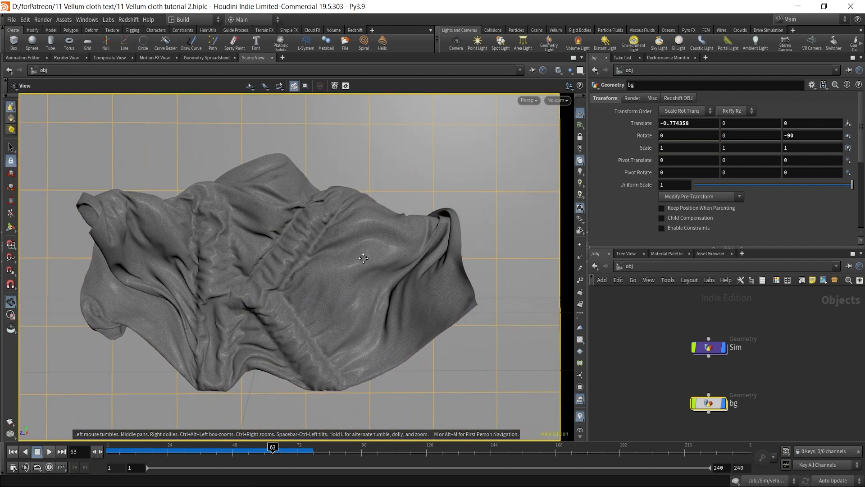
{"action": "right_click_drag", "start_coordinate": [362, 257], "coordinate": [382, 256]}
{"action": "middle_click_drag", "start_coordinate": [361, 271], "coordinate": [389, 273]}
{"action": "left_click_drag", "start_coordinate": [355, 275], "coordinate": [363, 293]}
{"action": "key", "text": "t"}
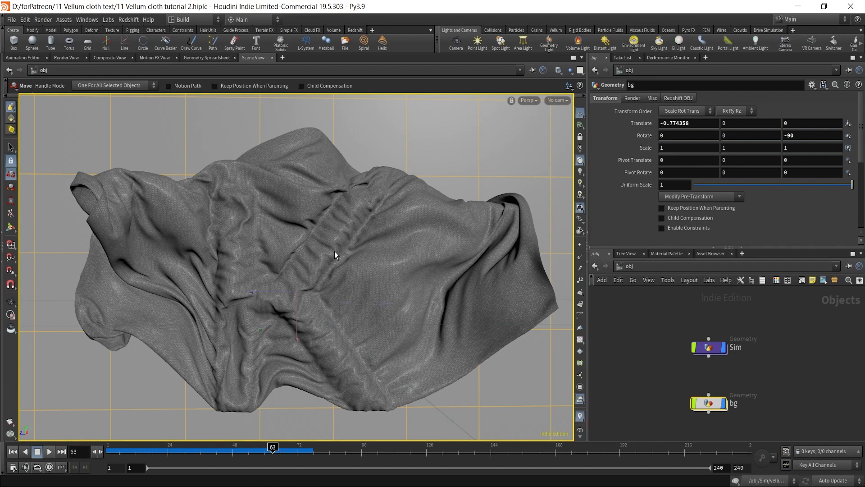
{"action": "left_click_drag", "start_coordinate": [341, 248], "coordinate": [342, 247]}
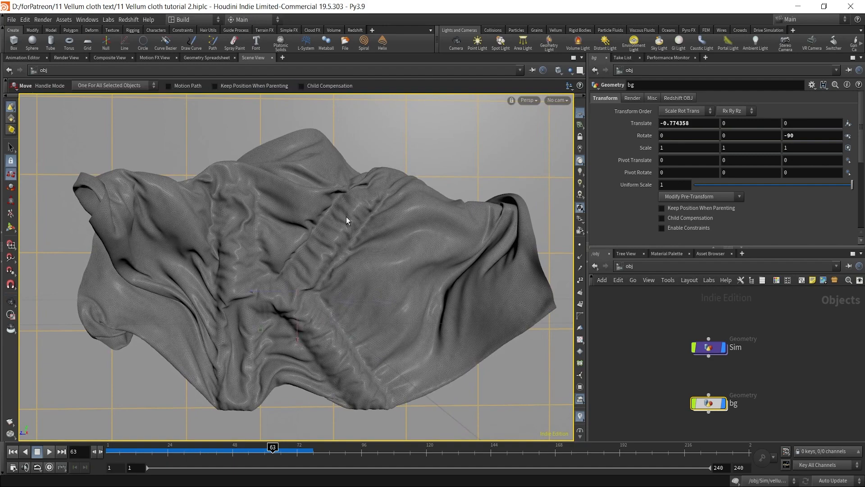
{"action": "left_click", "coordinate": [456, 43], "text": "ctrl"}
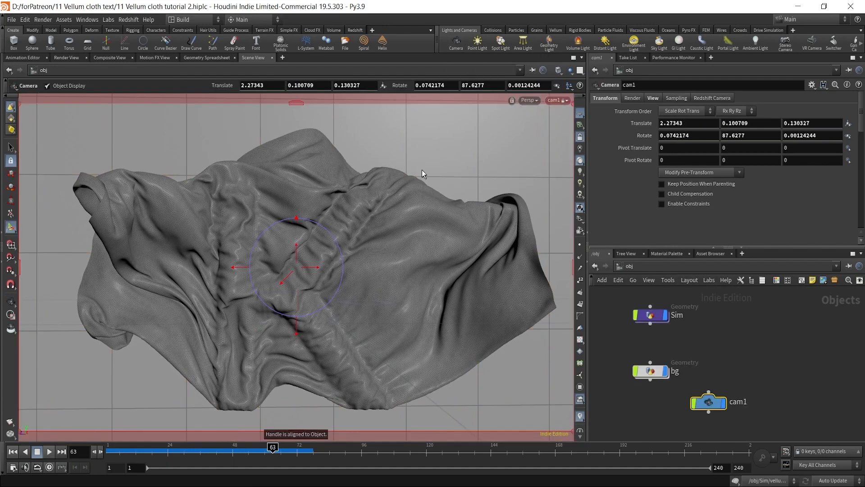
- Unlock the view from cam1 and place the camera node beside Sim in the network
{"action": "left_click", "coordinate": [580, 136]}
{"action": "left_click_drag", "start_coordinate": [714, 402], "coordinate": [788, 370]}
{"action": "left_click", "coordinate": [728, 390]}
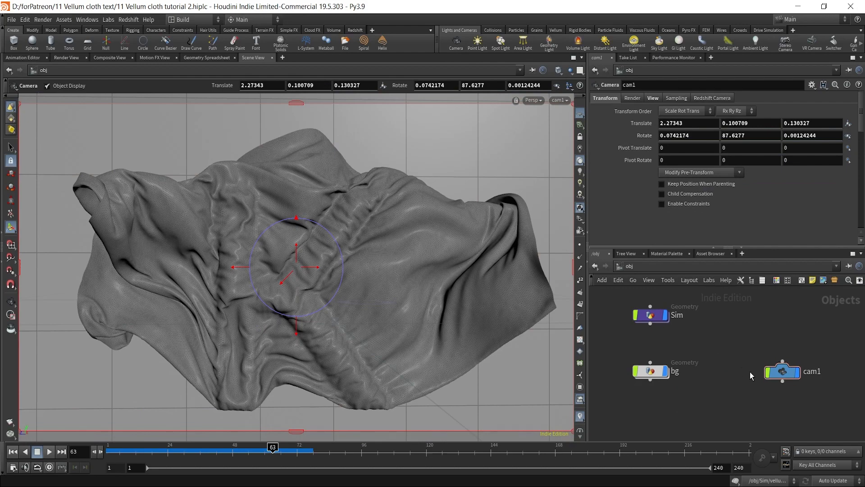
{"action": "left_click_drag", "start_coordinate": [782, 371], "coordinate": [778, 316]}
{"action": "middle_click_drag", "start_coordinate": [793, 360], "coordinate": [753, 373]}
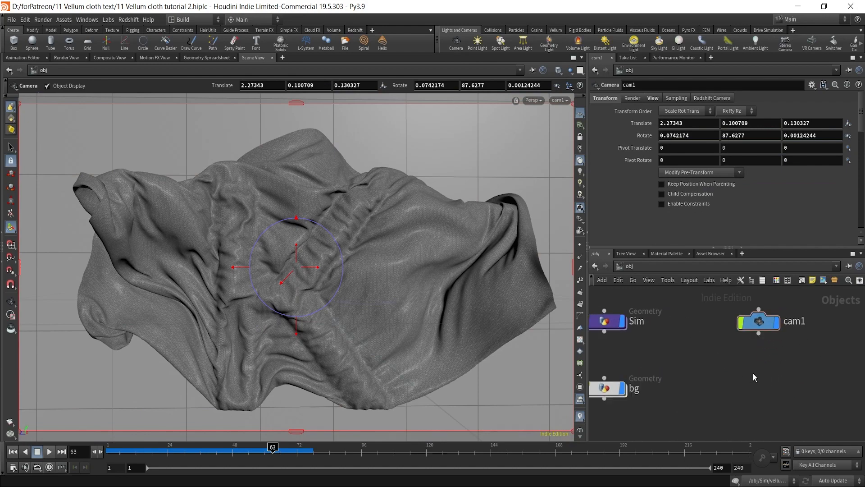
- Add an RSLight object and place it below cam1
{"action": "key", "text": "Tab"}
{"action": "type", "text": "rs"}
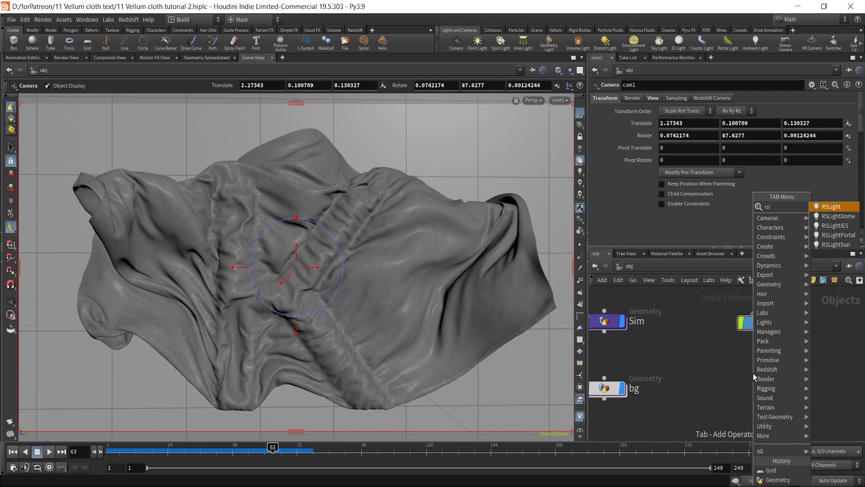
{"action": "type", "text": "l"}
{"action": "key", "text": "Return"}
{"action": "left_click", "coordinate": [761, 391]}
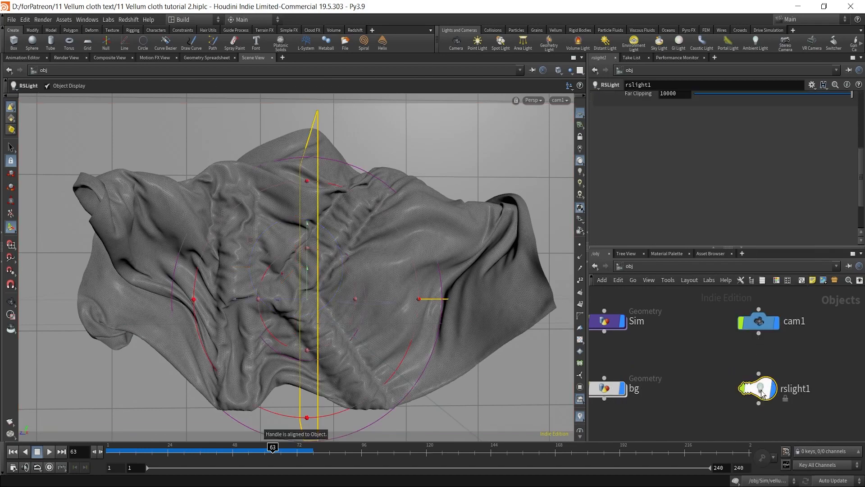
- Move rslight1 in front of the cloth to about 0.865 in X and 0.562 in Y, turned 90 degrees about Y to face it
{"action": "key", "text": "Escape"}
{"action": "left_click_drag", "start_coordinate": [364, 301], "coordinate": [365, 276]}
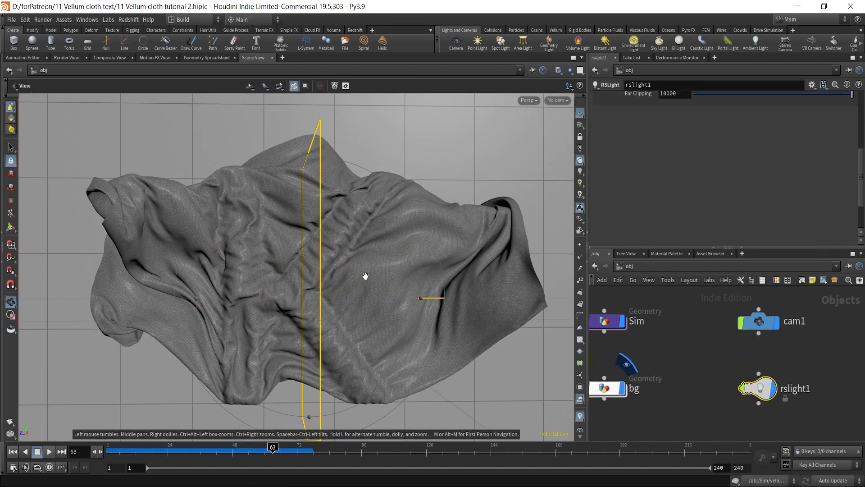
{"action": "right_click_drag", "start_coordinate": [366, 275], "coordinate": [282, 319]}
{"action": "left_click_drag", "start_coordinate": [282, 318], "coordinate": [383, 334]}
{"action": "middle_click_drag", "start_coordinate": [352, 320], "coordinate": [321, 342]}
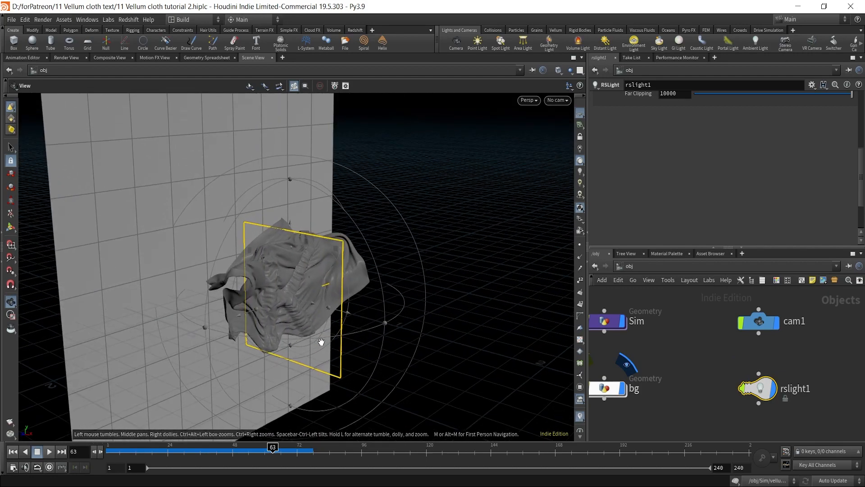
{"action": "key", "text": "t"}
{"action": "left_click_drag", "start_coordinate": [333, 310], "coordinate": [509, 337]}
{"action": "key", "text": "r"}
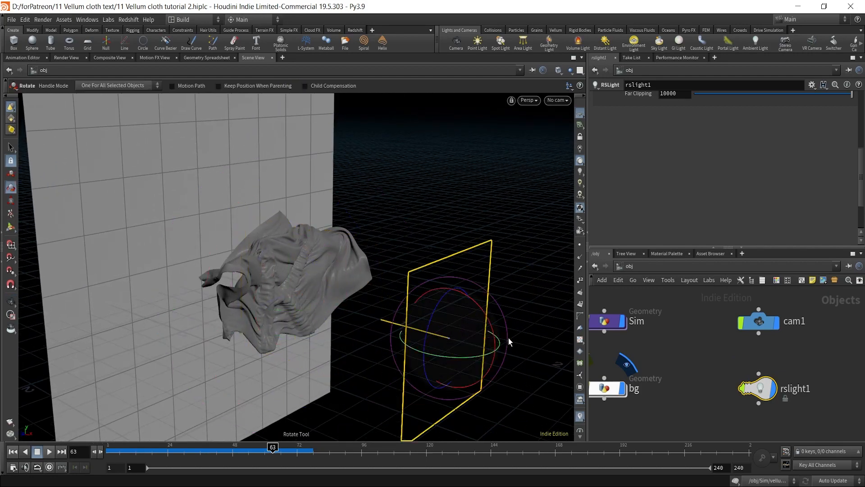
{"action": "key", "text": "t"}
{"action": "left_click_drag", "start_coordinate": [455, 307], "coordinate": [452, 226]}
{"action": "left_click_drag", "start_coordinate": [452, 269], "coordinate": [457, 212]}
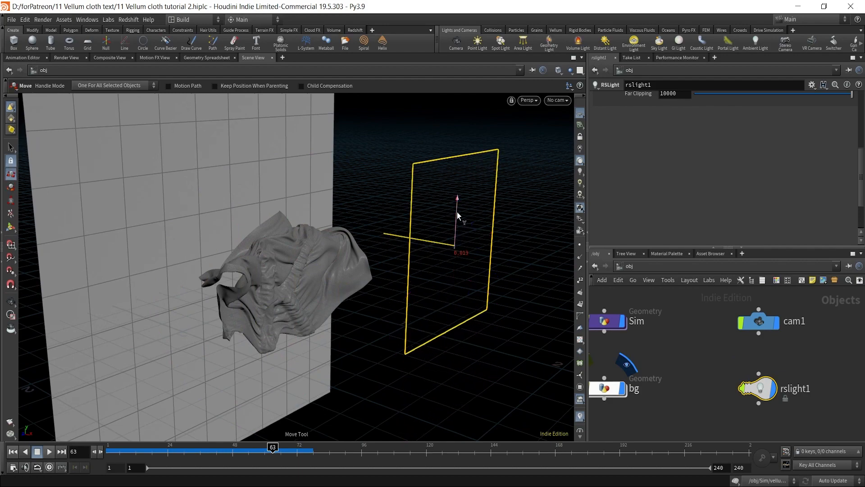
- Tilt rslight1 down toward the cloth by about 31.27 degrees about Z
{"action": "key", "text": "Escape"}
{"action": "left_click_drag", "start_coordinate": [444, 251], "coordinate": [408, 250]}
{"action": "key", "text": "t"}
{"action": "key", "text": "r"}
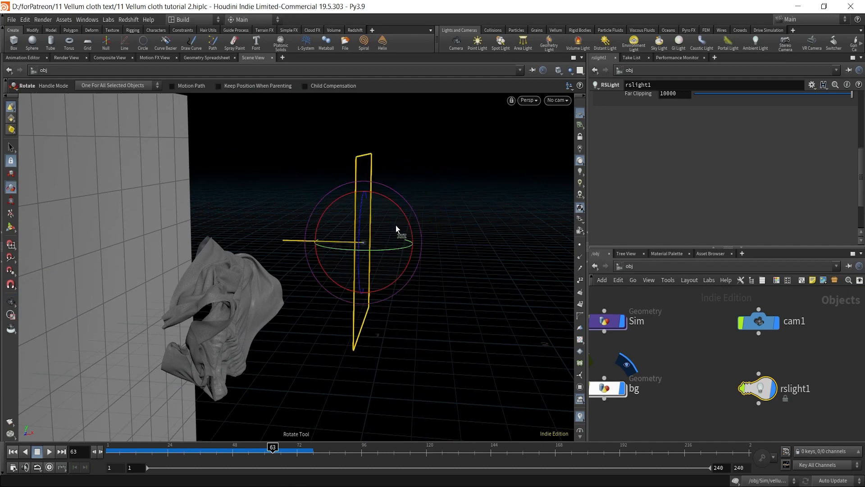
{"action": "left_click_drag", "start_coordinate": [403, 218], "coordinate": [386, 197]}
{"action": "left_click_drag", "start_coordinate": [396, 254], "coordinate": [266, 262], "text": "alt"}
{"action": "middle_click_drag", "start_coordinate": [266, 262], "coordinate": [326, 289], "text": "alt"}
{"action": "scroll", "coordinate": [326, 288], "scroll_direction": "up", "scroll_amount": 3}
{"action": "key", "text": "r"}
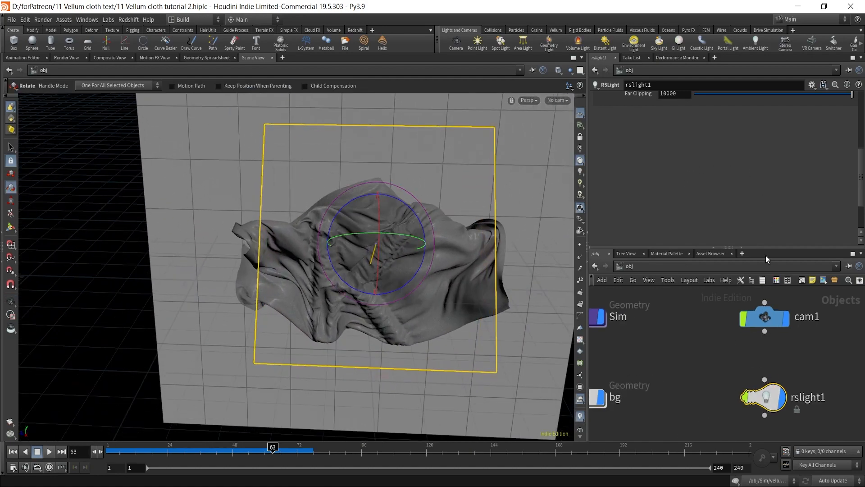
- Set the area size of rslight1 to 1.4 by 0.8 by 0.7
{"action": "scroll", "coordinate": [849, 221], "scroll_direction": "up", "scroll_amount": 5}
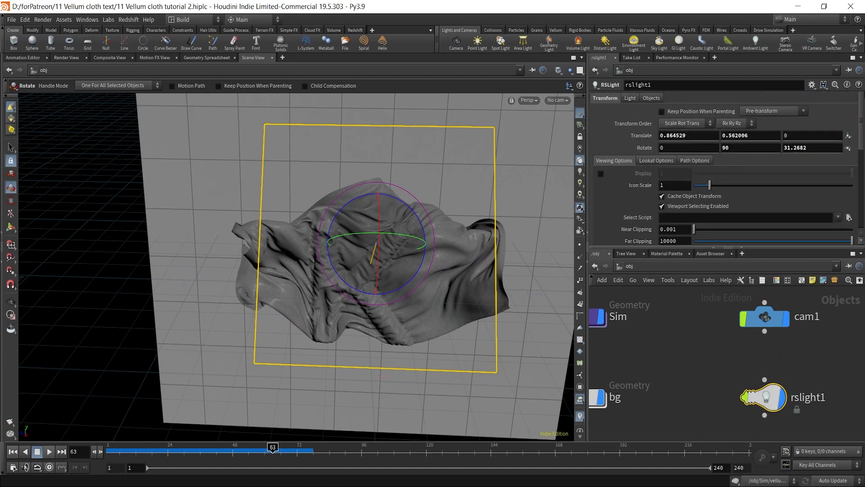
{"action": "left_click", "coordinate": [629, 98]}
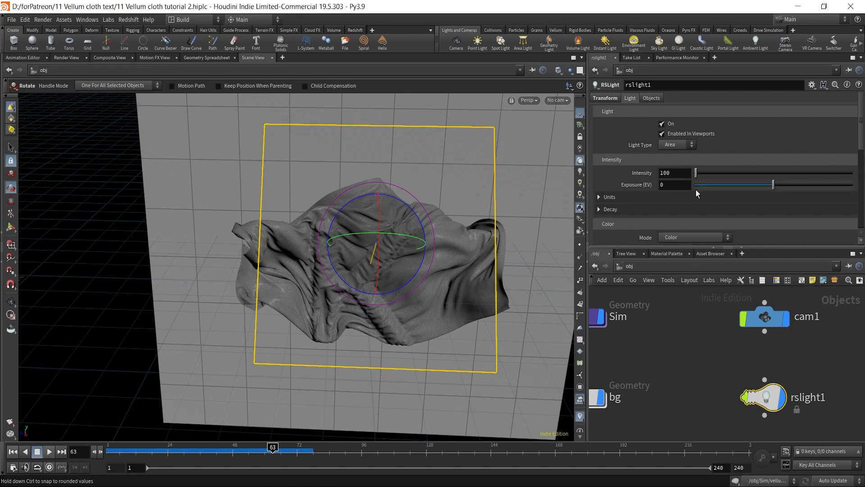
{"action": "scroll", "coordinate": [661, 166], "scroll_direction": "down", "scroll_amount": 5}
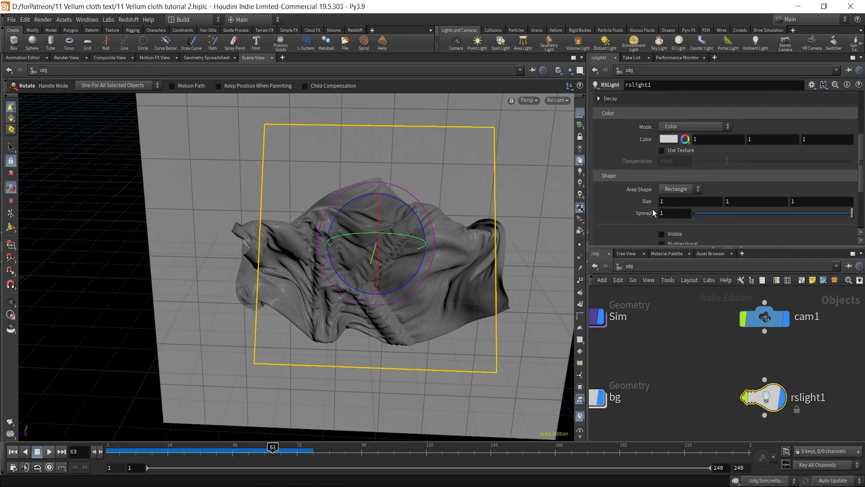
{"action": "mouse_move", "coordinate": [640, 202]}
{"action": "middle_mouse_down"}
{"action": "mouse_move", "coordinate": [619, 201]}
{"action": "mouse_move", "coordinate": [643, 205]}
{"action": "middle_mouse_up"}
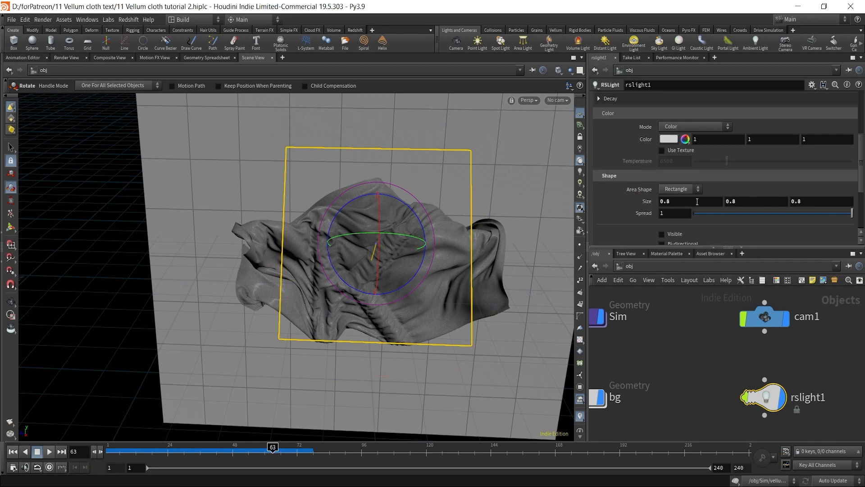
{"action": "middle_click_drag", "start_coordinate": [647, 202], "coordinate": [679, 201]}
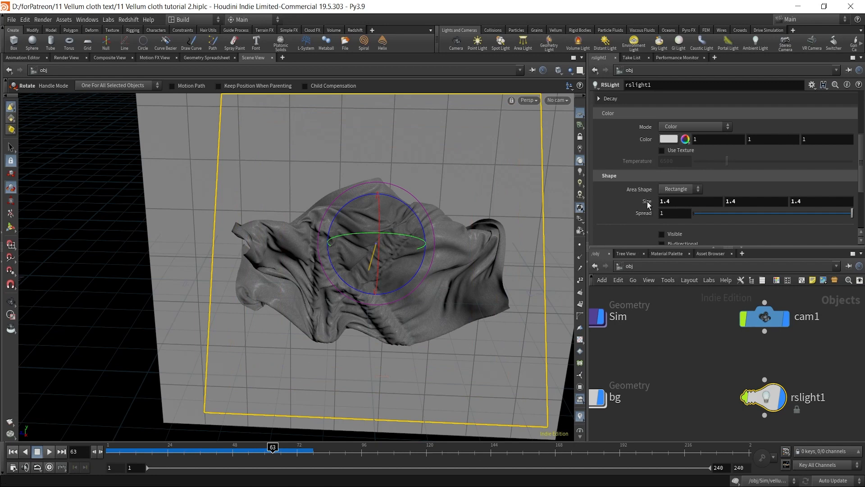
{"action": "middle_click_drag", "start_coordinate": [762, 201], "coordinate": [734, 202]}
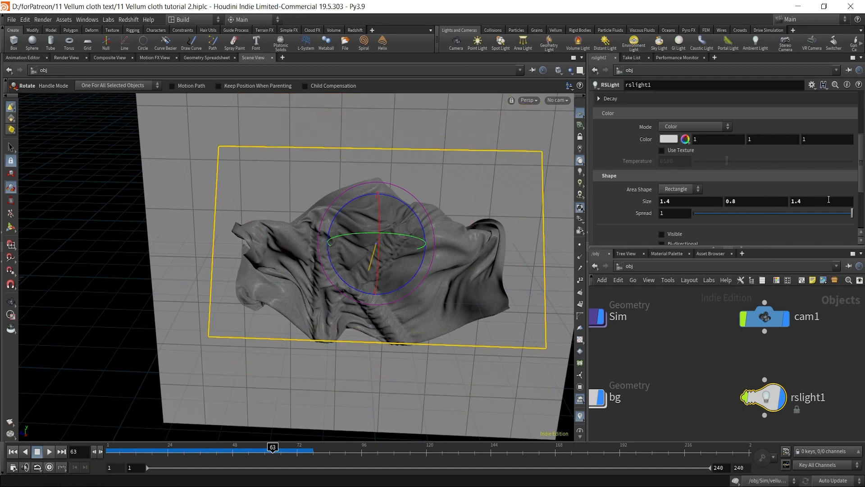
{"action": "middle_click_drag", "start_coordinate": [824, 200], "coordinate": [795, 205]}
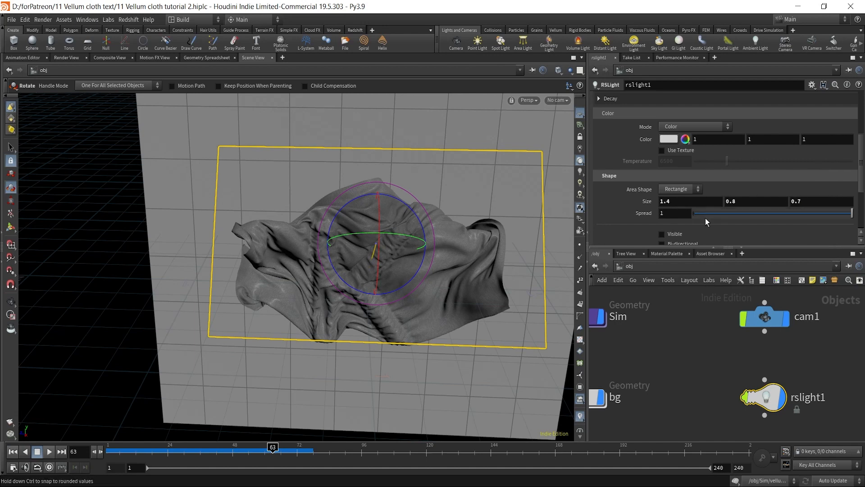
- Enable Normalize Intensity on rslight1 and reduce its spread to about 0.689
{"action": "scroll", "coordinate": [721, 220], "scroll_direction": "down", "scroll_amount": 3}
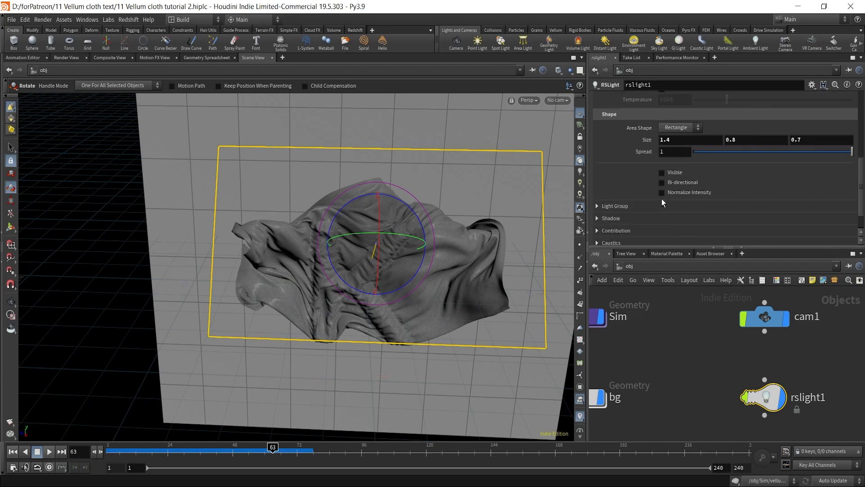
{"action": "left_click", "coordinate": [662, 193]}
{"action": "scroll", "coordinate": [709, 192], "scroll_direction": "up", "scroll_amount": 1}
{"action": "left_click_drag", "start_coordinate": [778, 164], "coordinate": [806, 167]}
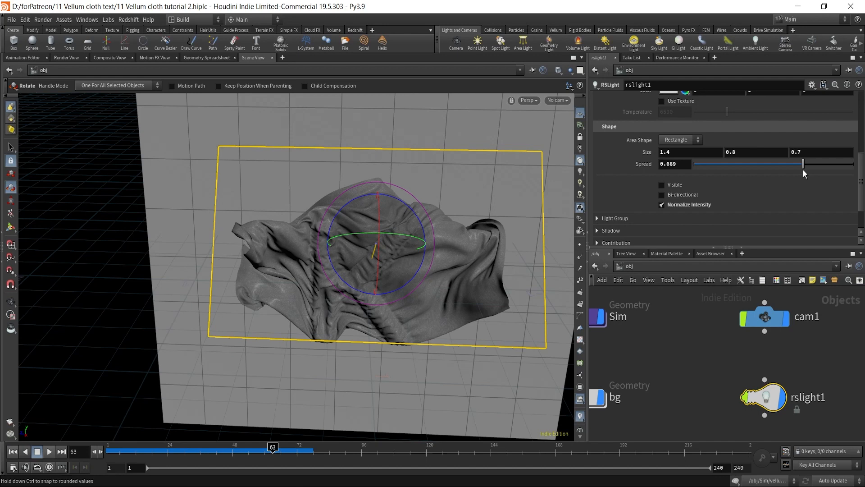
- Set the intensity of rslight1 to 4 and deselect the light
{"action": "scroll", "coordinate": [793, 176], "scroll_direction": "up", "scroll_amount": 3}
{"action": "scroll", "coordinate": [742, 194], "scroll_direction": "up", "scroll_amount": 2}
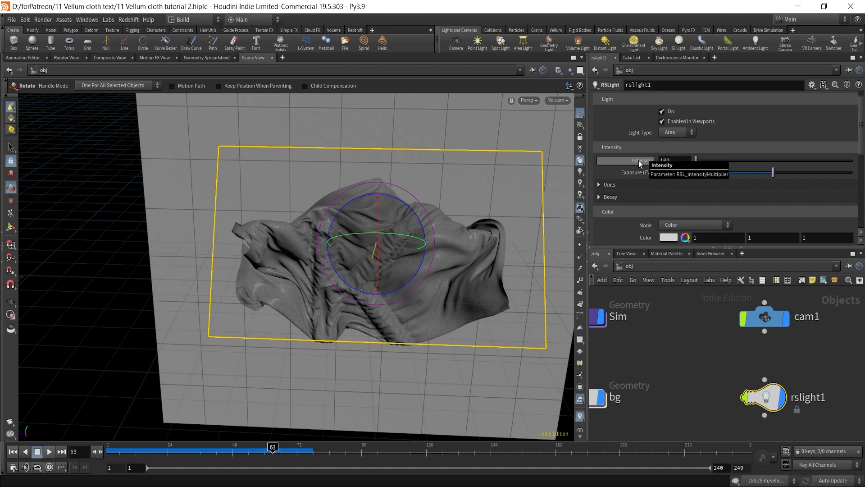
{"action": "left_click_drag", "start_coordinate": [682, 162], "coordinate": [622, 161]}
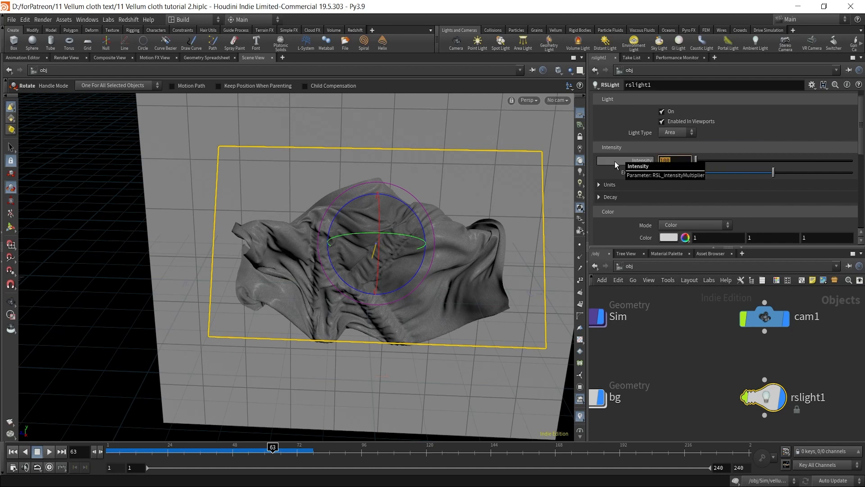
{"action": "type", "text": "4"}
{"action": "left_click", "coordinate": [693, 384]}
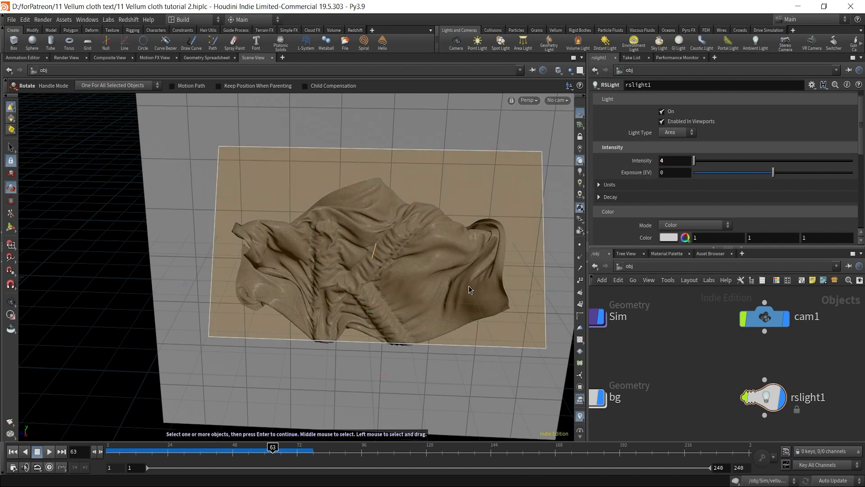
- Select rslight1 again and shift it slightly sideways toward the cloth's left side
{"action": "right_click_drag", "start_coordinate": [421, 270], "coordinate": [359, 262], "text": "alt"}
{"action": "left_click_drag", "start_coordinate": [359, 262], "coordinate": [345, 292]}
{"action": "key", "text": "r"}
{"action": "middle_click_drag", "start_coordinate": [508, 291], "coordinate": [319, 272], "text": "alt"}
{"action": "left_click_drag", "start_coordinate": [349, 265], "coordinate": [347, 263], "text": "alt"}
{"action": "middle_click_drag", "start_coordinate": [347, 263], "coordinate": [367, 274], "text": "alt"}
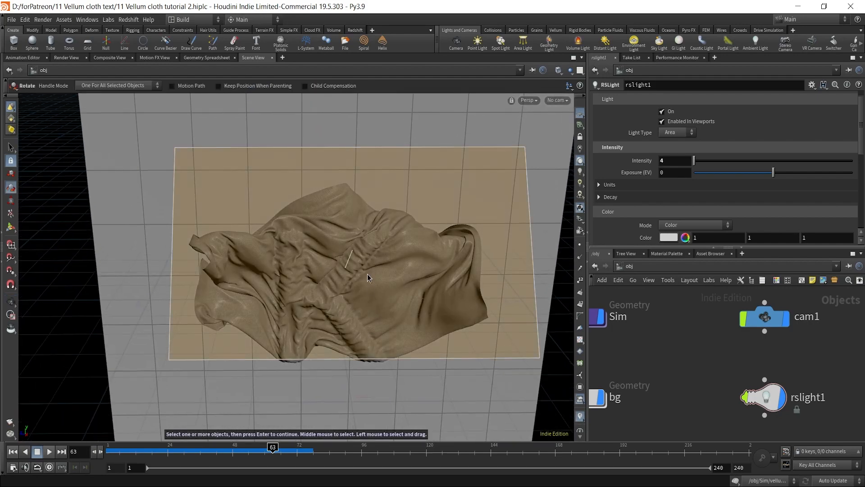
{"action": "left_click", "coordinate": [358, 257]}
{"action": "key", "text": "t"}
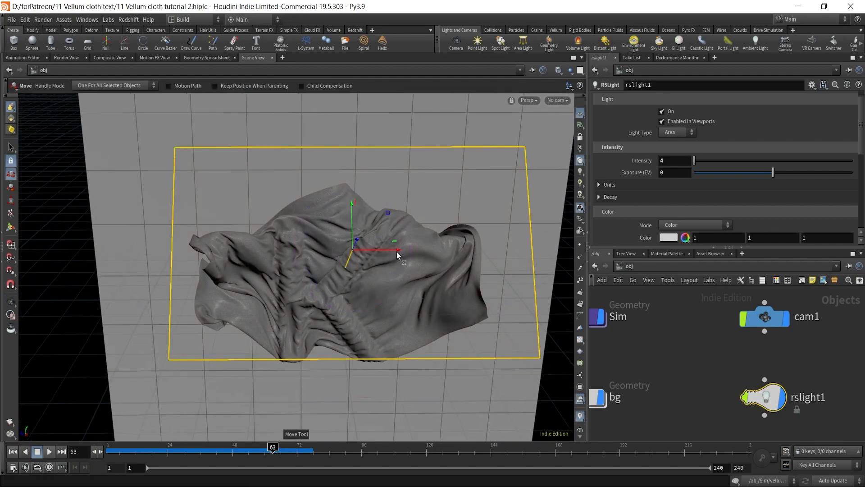
{"action": "left_click_drag", "start_coordinate": [397, 251], "coordinate": [371, 251]}
- Duplicate rslight1 and place the copy below it in the network
{"action": "left_click", "coordinate": [709, 365]}
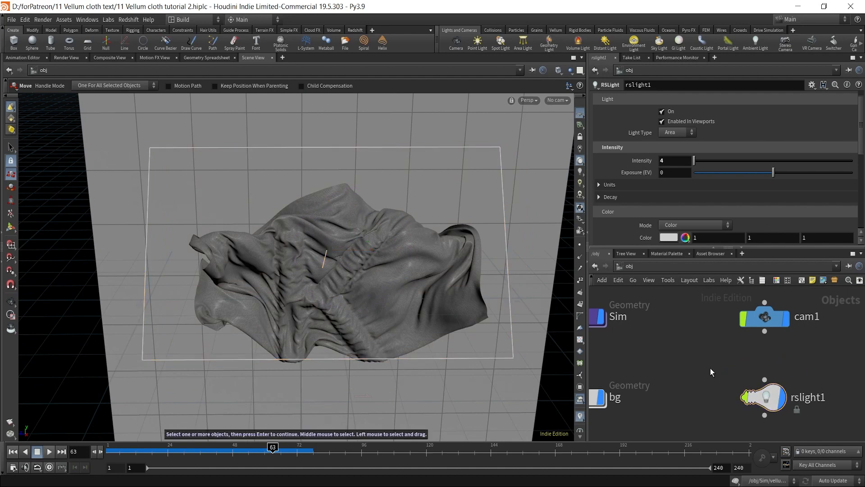
{"action": "middle_click_drag", "start_coordinate": [711, 368], "coordinate": [653, 316]}
{"action": "left_click", "coordinate": [713, 348]}
{"action": "scroll", "coordinate": [744, 398], "scroll_direction": "down", "scroll_amount": 5}
{"action": "middle_click_drag", "start_coordinate": [741, 384], "coordinate": [743, 366]}
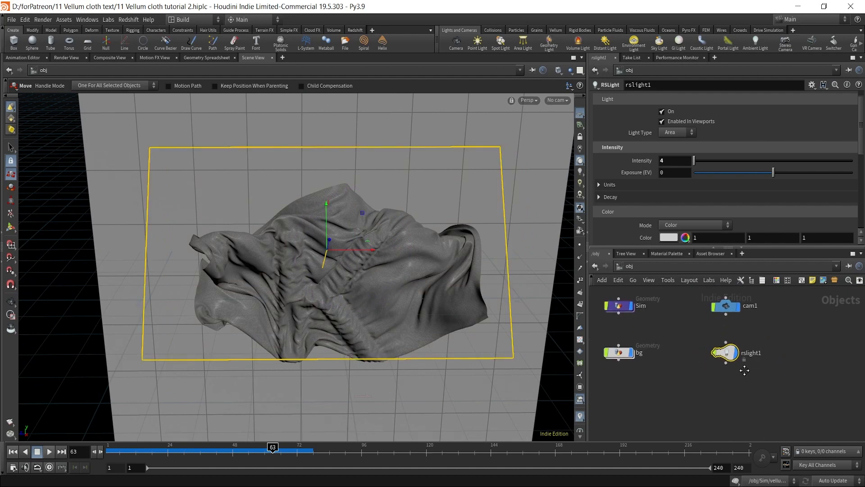
{"action": "left_click_drag", "start_coordinate": [731, 350], "coordinate": [731, 397], "text": "alt"}
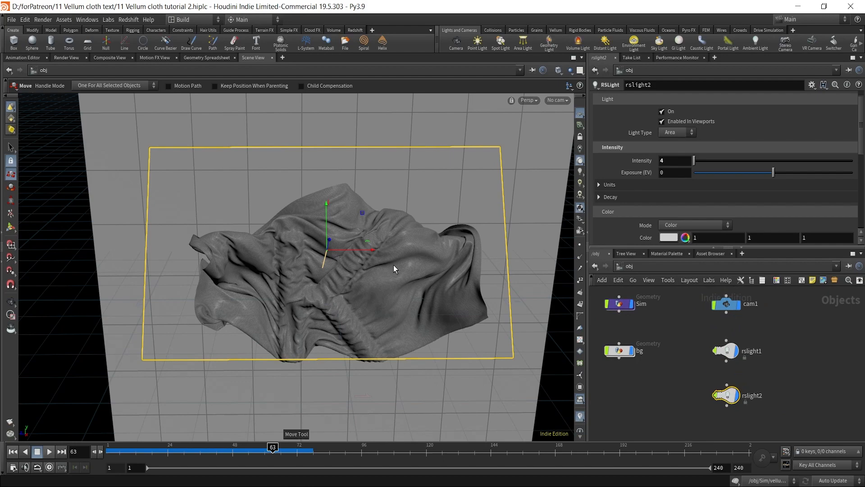
- Slide rslight2 sideways away from rslight1 to the cloth's left edge
{"action": "left_click_drag", "start_coordinate": [364, 250], "coordinate": [187, 249]}
{"action": "middle_click_drag", "start_coordinate": [189, 249], "coordinate": [403, 257], "text": "alt"}
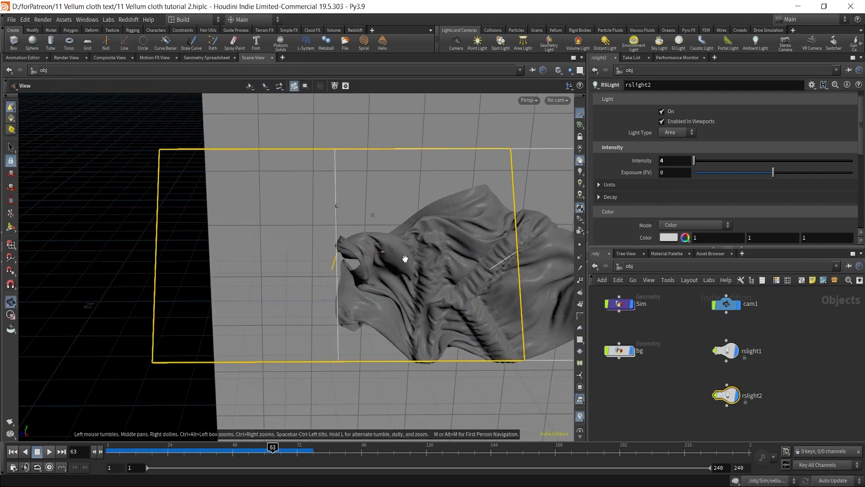
{"action": "right_click_drag", "start_coordinate": [402, 257], "coordinate": [348, 278], "text": "alt"}
{"action": "left_click_drag", "start_coordinate": [349, 278], "coordinate": [318, 283], "text": "alt"}
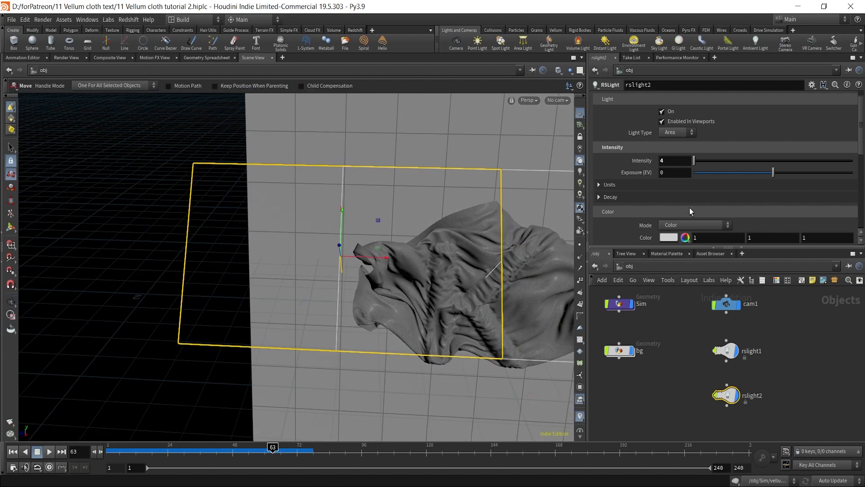
- Narrow the area of rslight2 to a width of 0.6
{"action": "scroll", "coordinate": [697, 211], "scroll_direction": "down", "scroll_amount": 3}
{"action": "scroll", "coordinate": [696, 212], "scroll_direction": "down", "scroll_amount": 3}
{"action": "middle_click_drag", "start_coordinate": [678, 154], "coordinate": [638, 159]}
- Move rslight2 further out to the side, away from rslight1
{"action": "key", "text": "Escape"}
{"action": "left_click_drag", "start_coordinate": [339, 286], "coordinate": [414, 269]}
{"action": "key", "text": "t"}
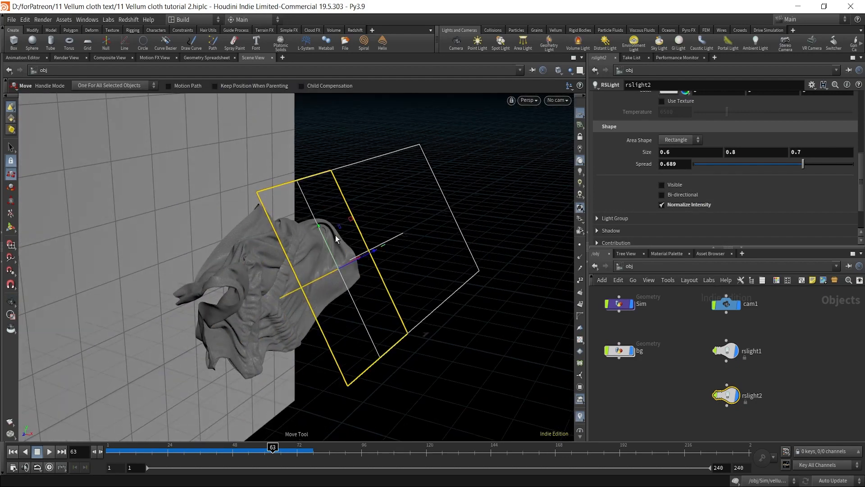
{"action": "left_click_drag", "start_coordinate": [347, 235], "coordinate": [307, 289]}
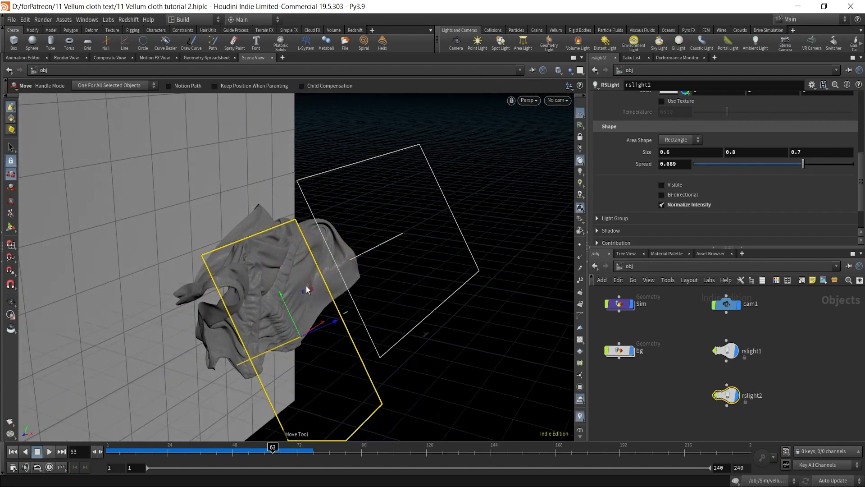
- Rotate rslight2 about its vertical axis to face the cloth's left side and reposition it beside the cloth
{"action": "key", "text": "r"}
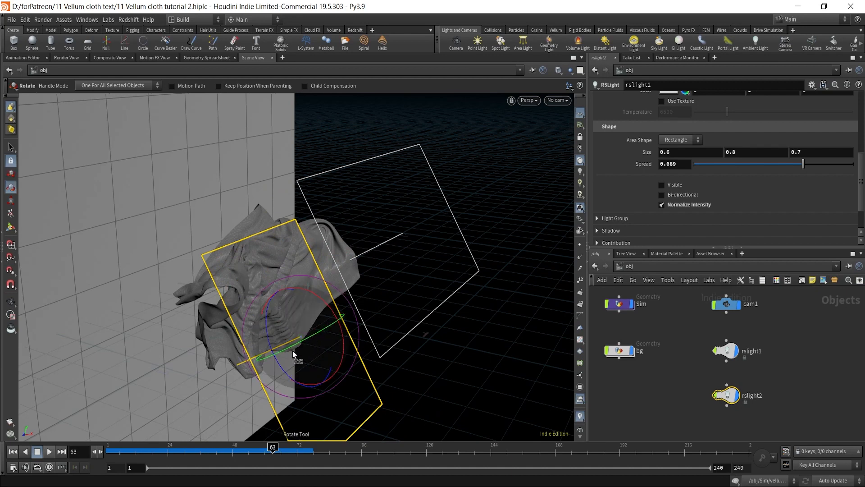
{"action": "left_click_drag", "start_coordinate": [326, 326], "coordinate": [289, 351]}
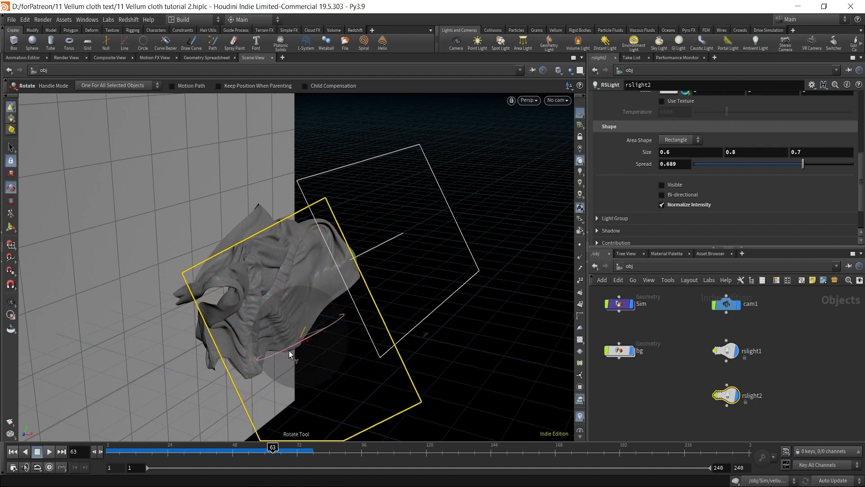
{"action": "left_click_drag", "start_coordinate": [334, 295], "coordinate": [373, 410]}
{"action": "key", "text": "t"}
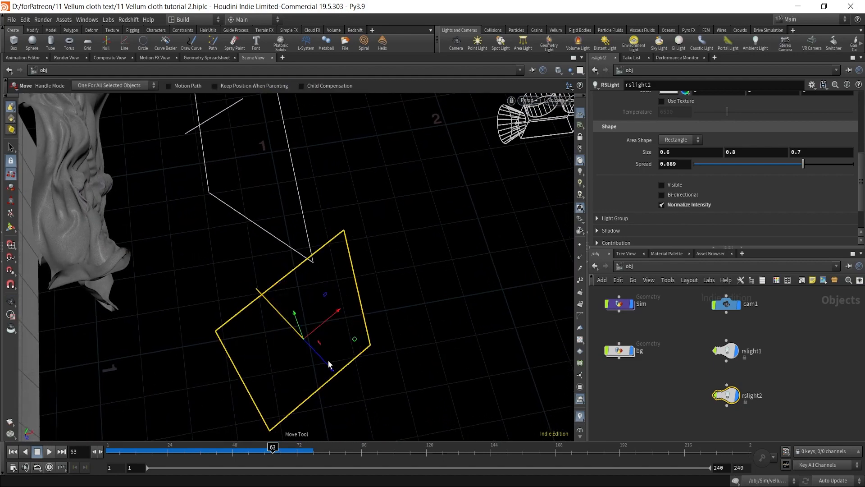
{"action": "left_click_drag", "start_coordinate": [330, 360], "coordinate": [261, 359]}
{"action": "left_click_drag", "start_coordinate": [259, 317], "coordinate": [209, 277]}
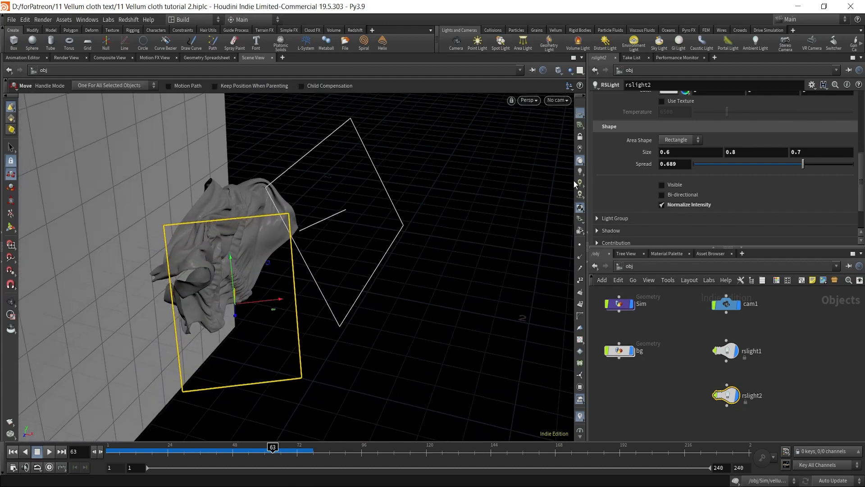
- Enlarge the area of rslight2 slightly in both width and height
{"action": "scroll", "coordinate": [663, 185], "scroll_direction": "down", "scroll_amount": 1}
{"action": "scroll", "coordinate": [669, 187], "scroll_direction": "up", "scroll_amount": 1}
{"action": "scroll", "coordinate": [669, 187], "scroll_direction": "up", "scroll_amount": 1}
{"action": "middle_click_drag", "start_coordinate": [648, 164], "coordinate": [663, 164]}
- Set the intensity of rslight2 to 3
{"action": "scroll", "coordinate": [656, 158], "scroll_direction": "up", "scroll_amount": 6}
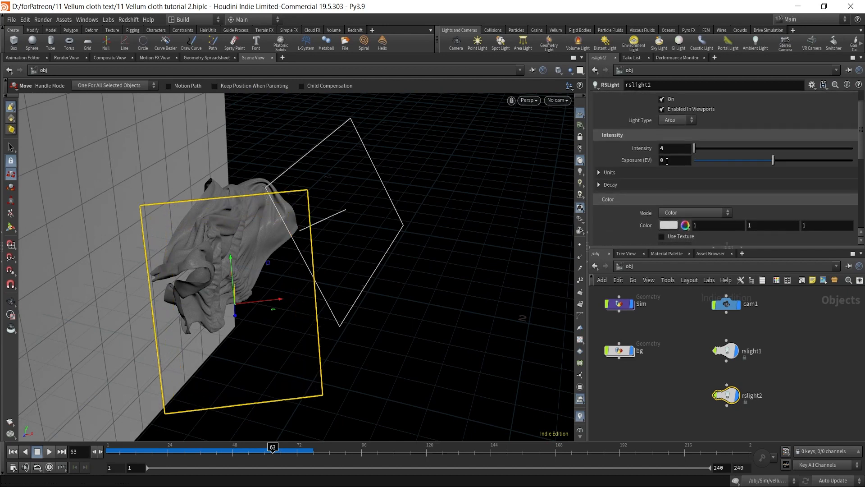
{"action": "left_click", "coordinate": [673, 173]}
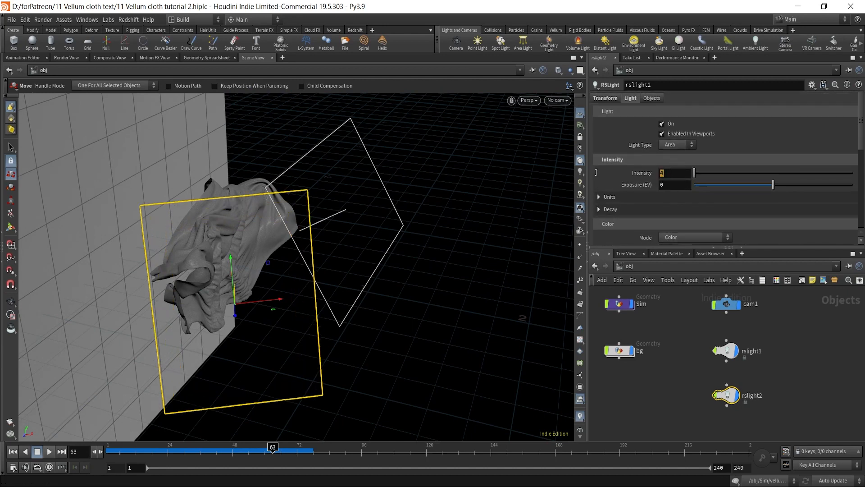
{"action": "type", "text": "3"}
{"action": "left_click", "coordinate": [397, 313]}
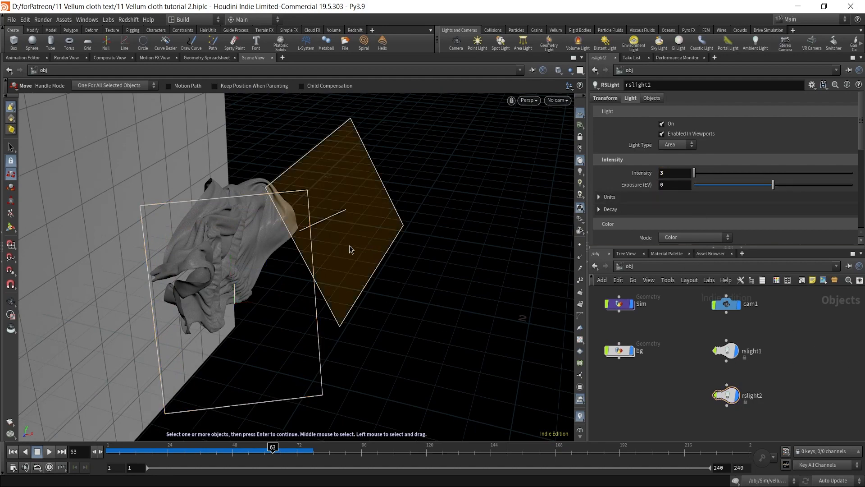
- Duplicate rslight1 and place the copy beside it on the same row of the network
{"action": "key", "text": "Escape"}
{"action": "left_click_drag", "start_coordinate": [256, 261], "coordinate": [179, 244]}
{"action": "middle_click_drag", "start_coordinate": [363, 268], "coordinate": [218, 267]}
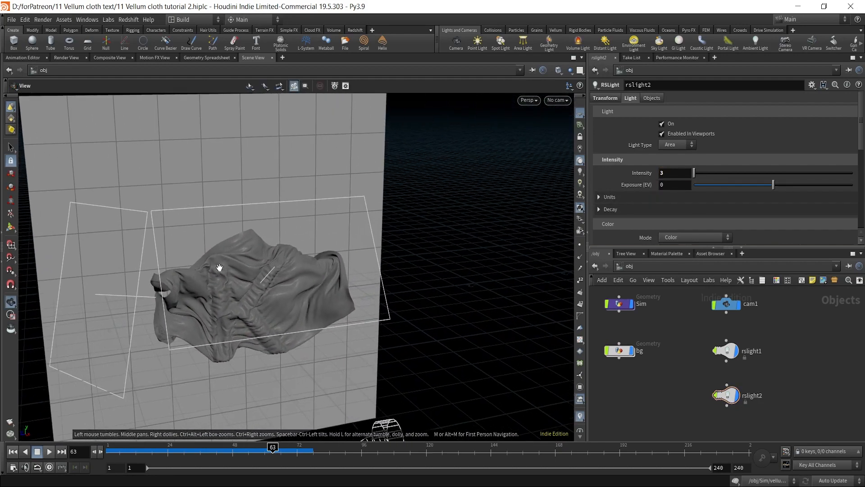
{"action": "left_click_drag", "start_coordinate": [386, 263], "coordinate": [362, 265]}
{"action": "scroll", "coordinate": [851, 387], "scroll_direction": "up", "scroll_amount": 2}
{"action": "middle_click_drag", "start_coordinate": [828, 379], "coordinate": [782, 373]}
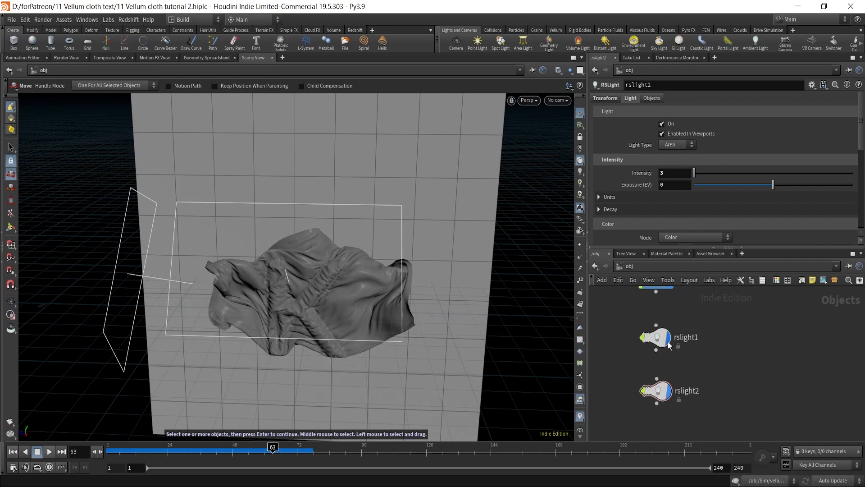
{"action": "left_click", "coordinate": [658, 343]}
{"action": "left_click_drag", "start_coordinate": [658, 344], "coordinate": [813, 344], "text": "alt"}
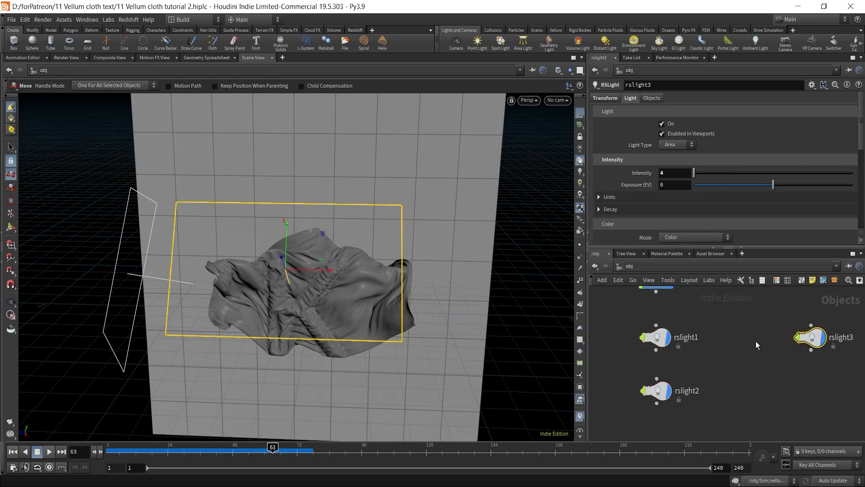
{"action": "left_click_drag", "start_coordinate": [607, 332], "coordinate": [704, 418]}
{"action": "middle_click_drag", "start_coordinate": [704, 418], "coordinate": [755, 418]}
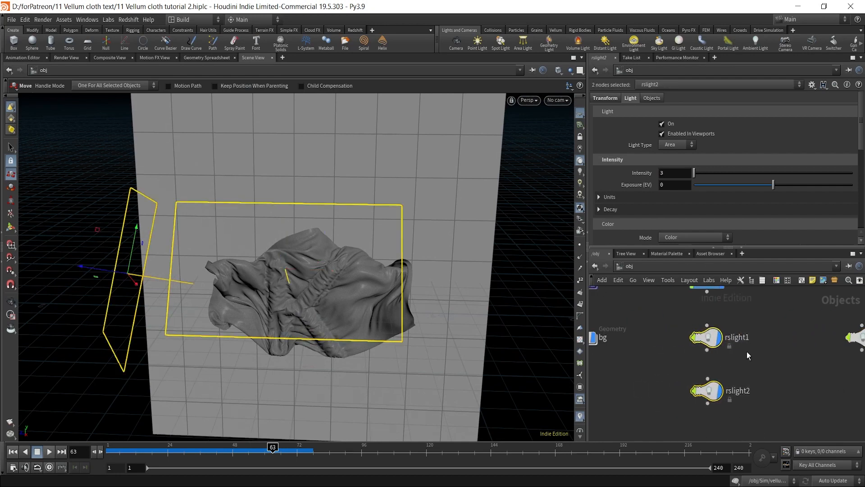
{"action": "left_click", "coordinate": [652, 99]}
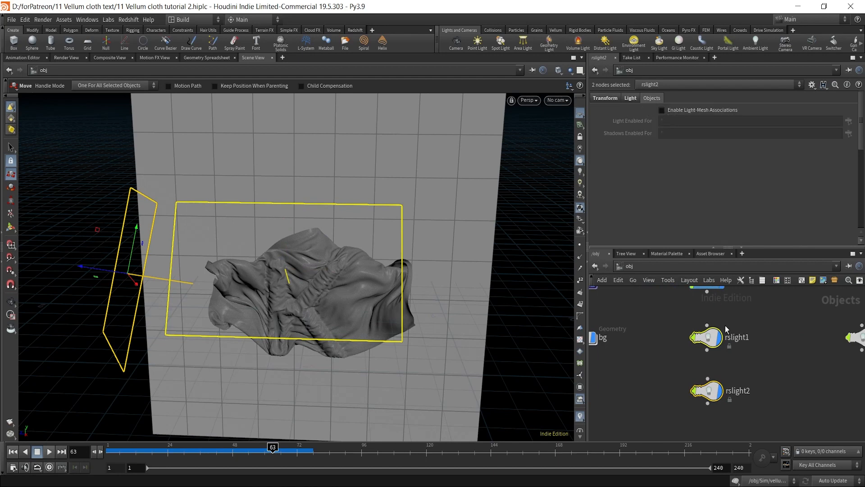
{"action": "left_click", "coordinate": [766, 360]}
- Enable light-mesh associations on rslight1 and restrict the objects it lights to Sim
{"action": "left_click", "coordinate": [707, 337]}
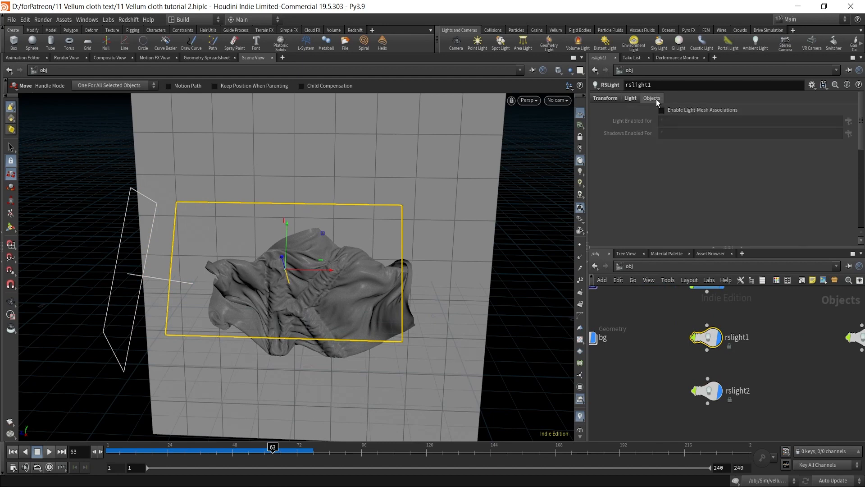
{"action": "left_click", "coordinate": [662, 110]}
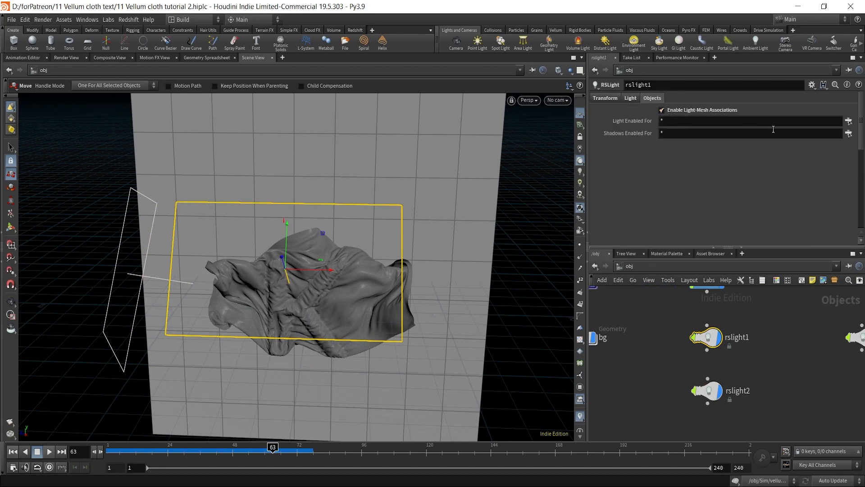
{"action": "left_click", "coordinate": [849, 121]}
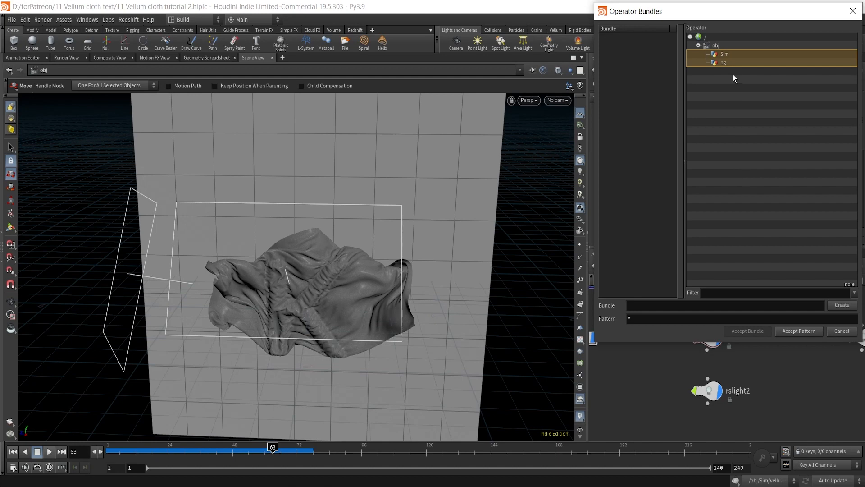
{"action": "double_click", "coordinate": [726, 56]}
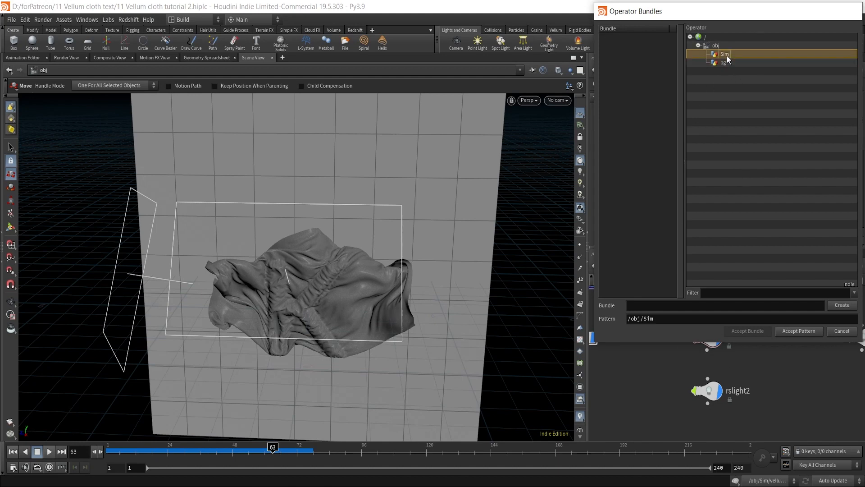
- Enable light-mesh associations on rslight2 and restrict the objects it lights to Sim
{"action": "left_click", "coordinate": [707, 390]}
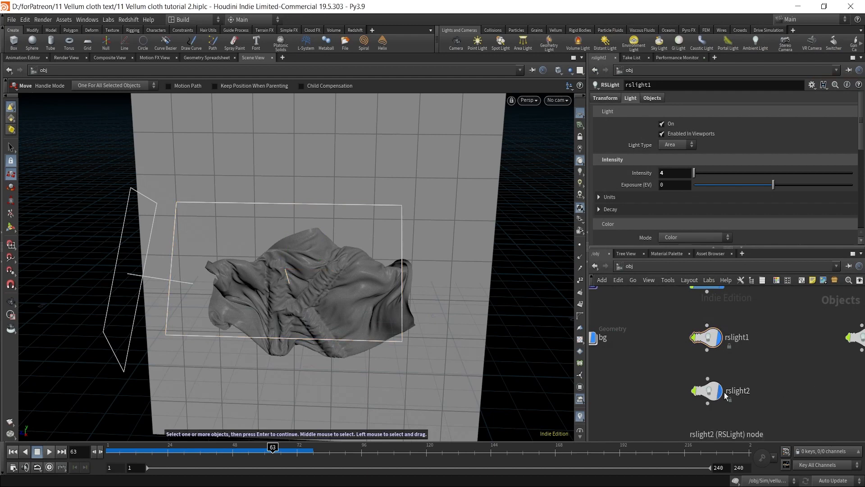
{"action": "left_click", "coordinate": [649, 98]}
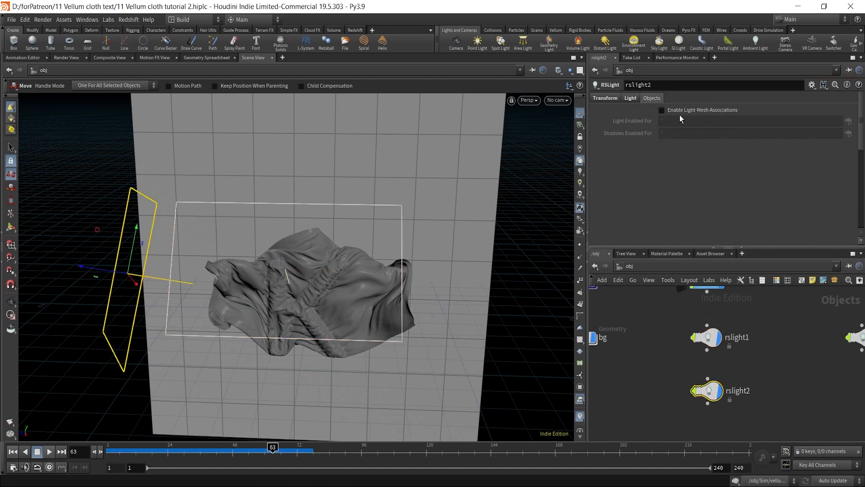
{"action": "left_click", "coordinate": [661, 110]}
{"action": "left_click", "coordinate": [848, 121]}
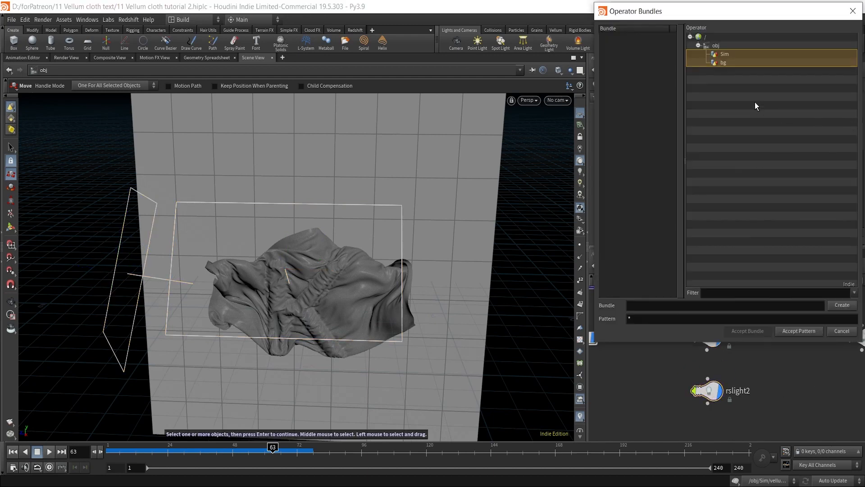
{"action": "left_click", "coordinate": [727, 56]}
{"action": "left_click", "coordinate": [792, 332]}
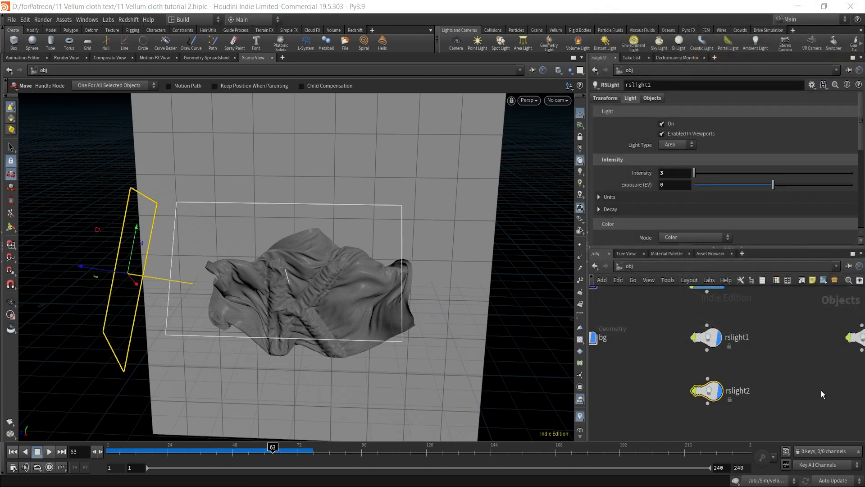
- Move the rslight3 node closer to rslight1 in the network
{"action": "scroll", "coordinate": [825, 361], "scroll_direction": "down", "scroll_amount": 1}
{"action": "middle_click_drag", "start_coordinate": [826, 360], "coordinate": [757, 357]}
{"action": "scroll", "coordinate": [758, 357], "scroll_direction": "up", "scroll_amount": 1}
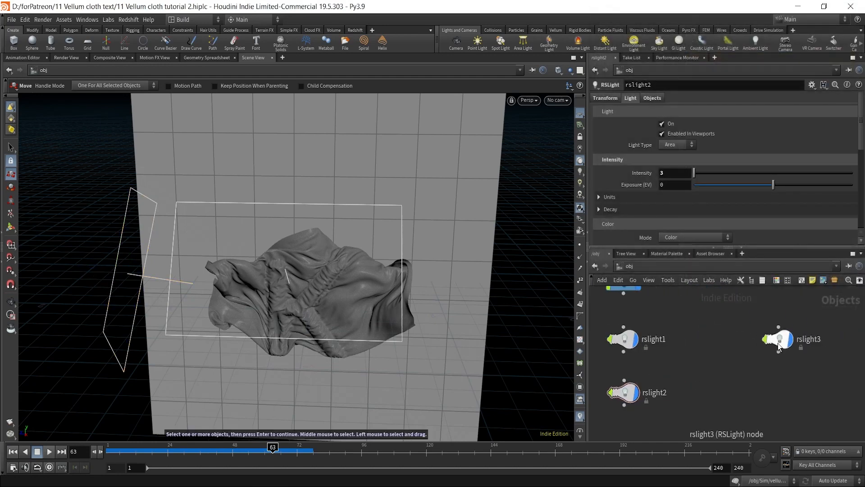
{"action": "left_click_drag", "start_coordinate": [779, 344], "coordinate": [748, 345]}
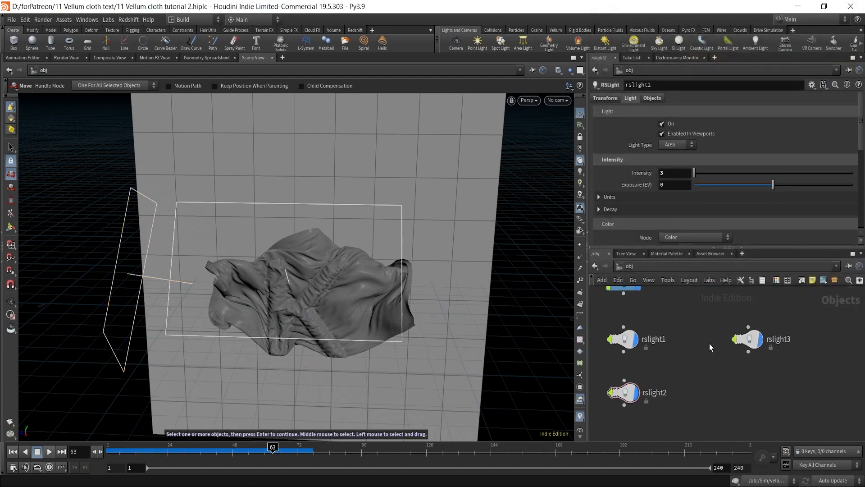
- Select rslight3 and slide it sideways to the cloth's right edge
{"action": "left_click", "coordinate": [752, 340]}
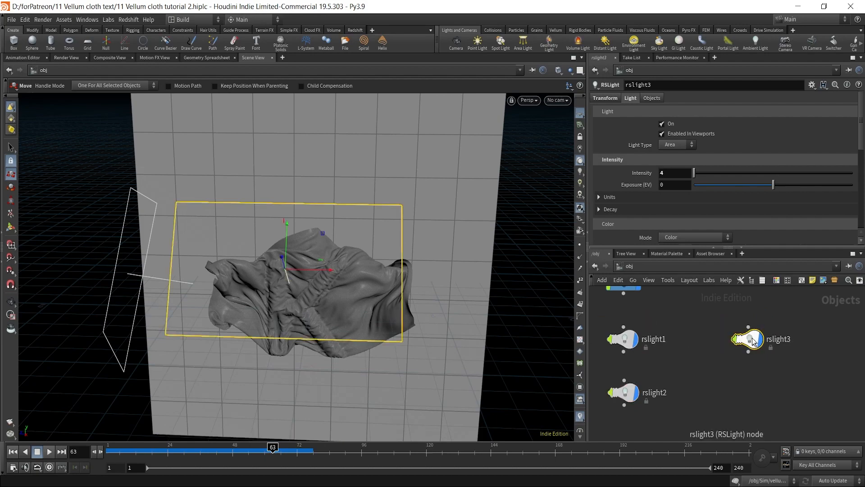
{"action": "left_click_drag", "start_coordinate": [331, 268], "coordinate": [451, 324]}
{"action": "key", "text": "Escape"}
{"action": "left_click_drag", "start_coordinate": [443, 318], "coordinate": [372, 356]}
- Pull rslight3 back along its depth axis, away from the cloth
{"action": "key", "text": "t"}
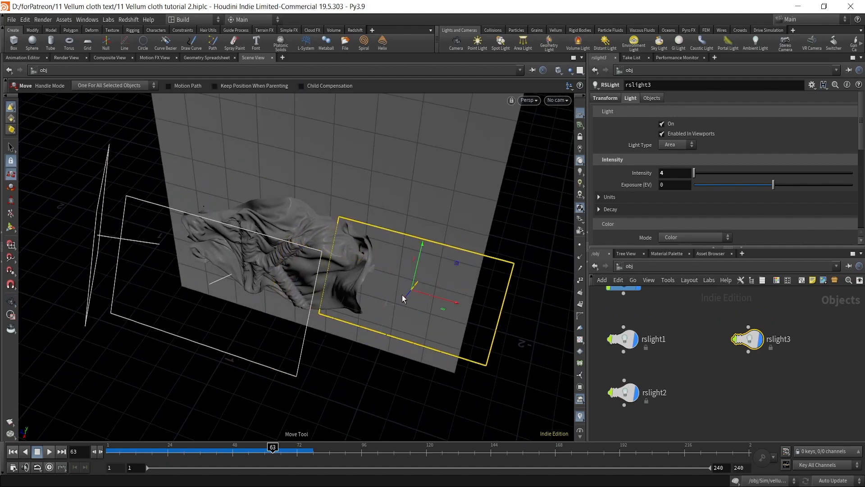
{"action": "left_click_drag", "start_coordinate": [404, 295], "coordinate": [319, 292]}
{"action": "key", "text": "Escape"}
{"action": "key", "text": "t"}
{"action": "left_click_drag", "start_coordinate": [264, 228], "coordinate": [250, 220]}
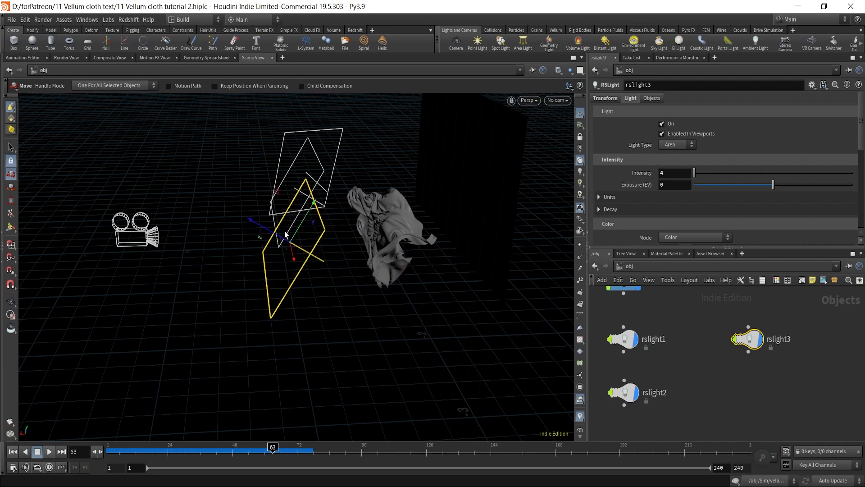
- Rotate rslight3 upright to face the background plane and enlarge its area to 1.4 by 1.4
{"action": "key", "text": "r"}
{"action": "left_click_drag", "start_coordinate": [284, 197], "coordinate": [389, 257]}
{"action": "key", "text": "Escape"}
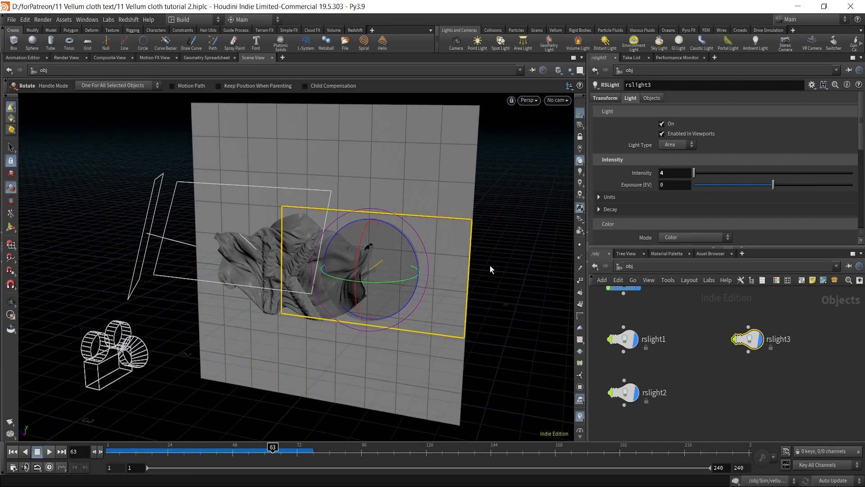
{"action": "scroll", "coordinate": [720, 190], "scroll_direction": "down", "scroll_amount": 4}
{"action": "middle_click_drag", "start_coordinate": [744, 219], "coordinate": [782, 206]}
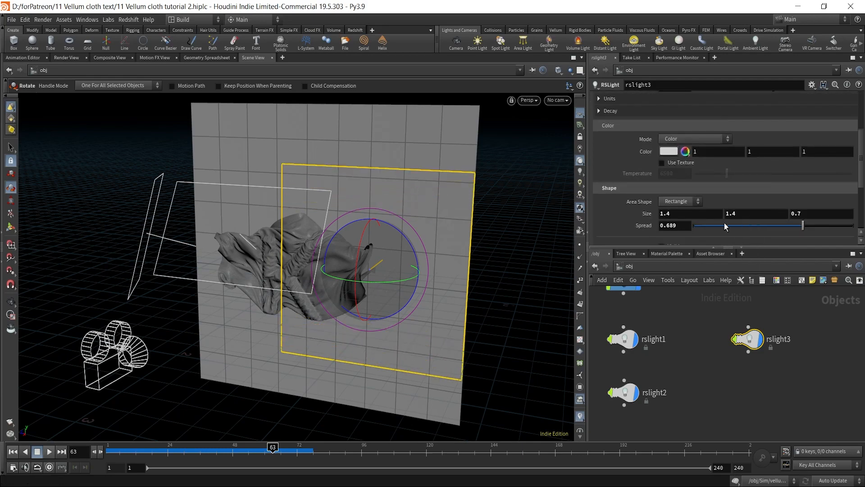
- Position rslight3 out beyond the background's right edge, turned inward toward the plane, and raise it slightly
{"action": "key", "text": "Escape"}
{"action": "left_click_drag", "start_coordinate": [408, 272], "coordinate": [455, 265]}
{"action": "key", "text": "t"}
{"action": "key", "text": "r"}
{"action": "key", "text": "Escape"}
{"action": "key", "text": "r"}
{"action": "key", "text": "t"}
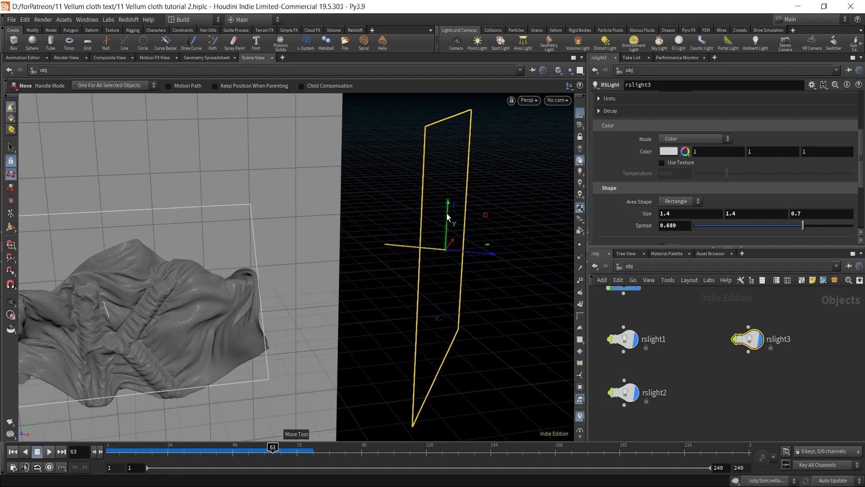
{"action": "left_click_drag", "start_coordinate": [448, 213], "coordinate": [449, 188]}
- Reduce the spread of rslight3
{"action": "scroll", "coordinate": [688, 195], "scroll_direction": "up", "scroll_amount": 1}
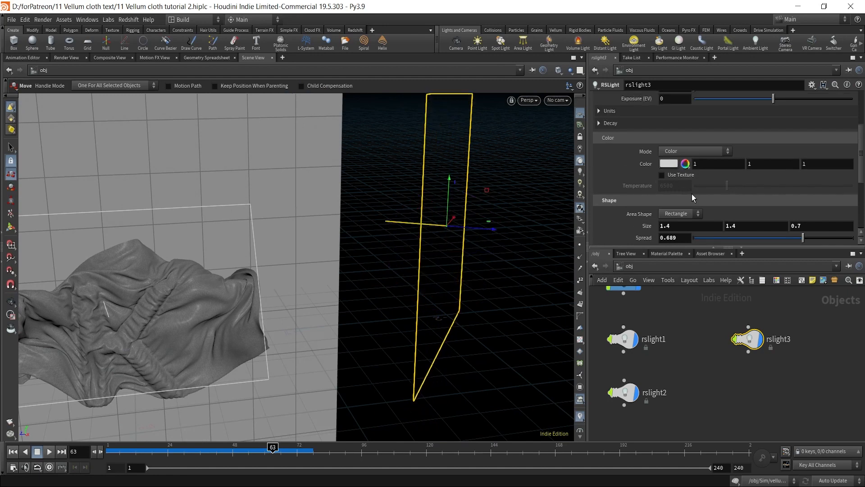
{"action": "scroll", "coordinate": [693, 194], "scroll_direction": "down", "scroll_amount": 3}
{"action": "left_click_drag", "start_coordinate": [760, 200], "coordinate": [768, 199]}
- Set the intensity of rslight3 to 20
{"action": "scroll", "coordinate": [696, 156], "scroll_direction": "up", "scroll_amount": 3}
{"action": "scroll", "coordinate": [691, 154], "scroll_direction": "up", "scroll_amount": 6}
{"action": "type", "text": "20"}
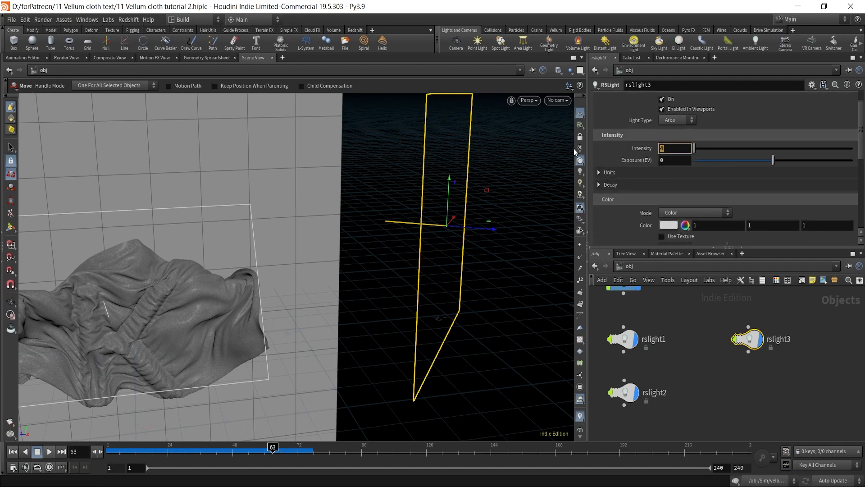
{"action": "key", "text": "Return"}
- Restrict the illumination of rslight3 to the background object /obj/bg
{"action": "left_click_drag", "start_coordinate": [454, 245], "coordinate": [549, 218]}
{"action": "scroll", "coordinate": [649, 153], "scroll_direction": "up", "scroll_amount": 2}
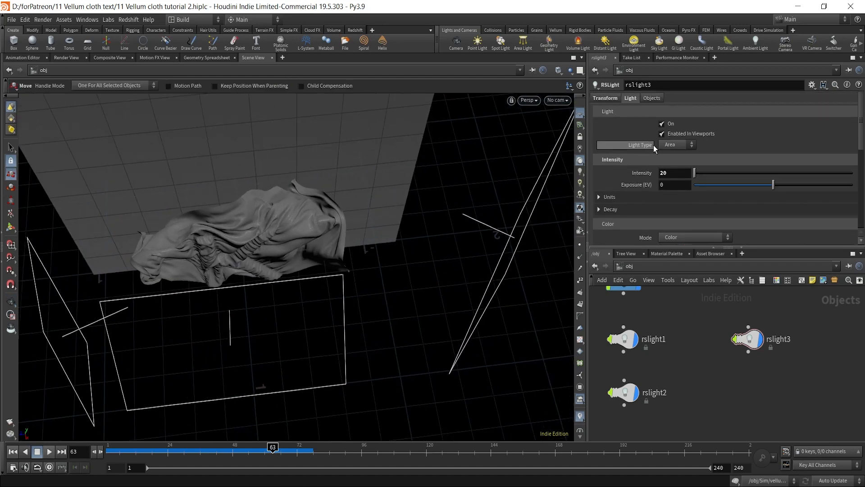
{"action": "left_click", "coordinate": [652, 98]}
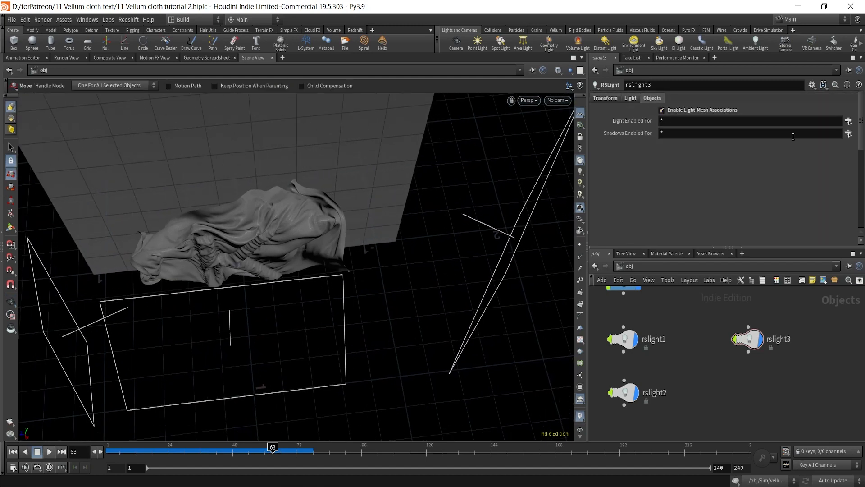
{"action": "left_click", "coordinate": [849, 121]}
{"action": "left_click", "coordinate": [726, 64]}
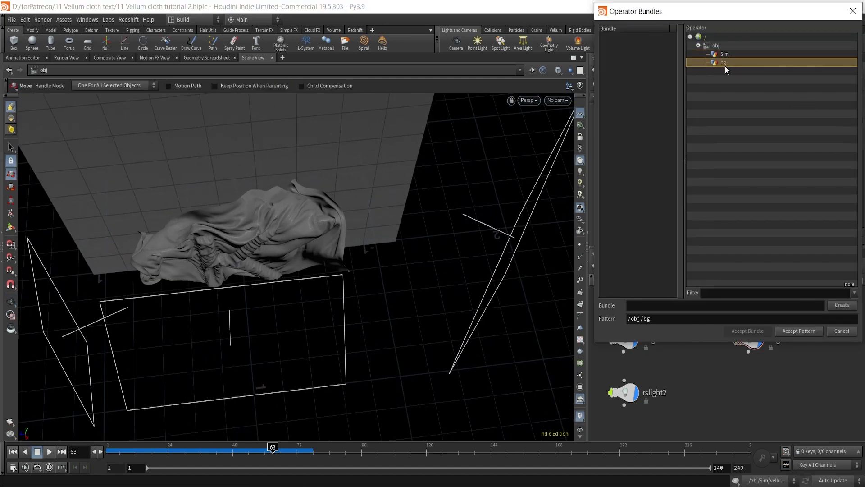
{"action": "left_click", "coordinate": [799, 334]}
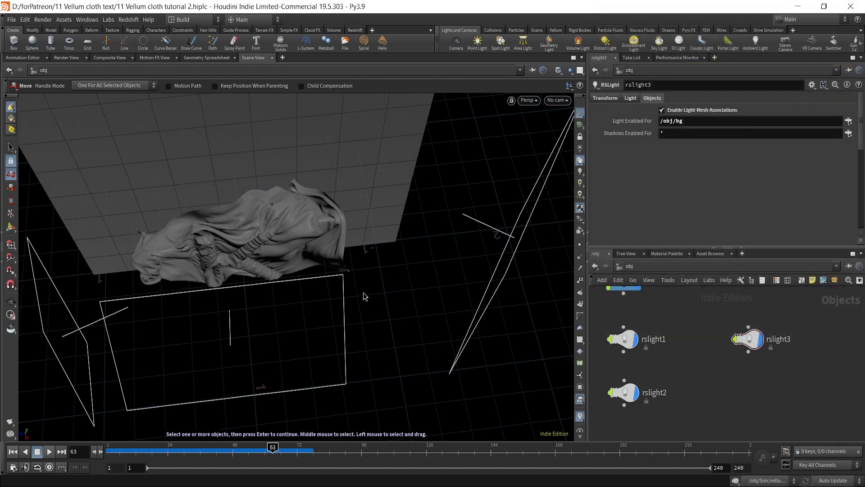
- Move rslight3 closer to the side edge of the background plane
{"action": "left_click_drag", "start_coordinate": [510, 245], "coordinate": [511, 242], "text": "alt"}
{"action": "left_click_drag", "start_coordinate": [384, 263], "coordinate": [347, 200], "text": "alt"}
{"action": "middle_click_drag", "start_coordinate": [313, 225], "coordinate": [294, 296], "text": "alt"}
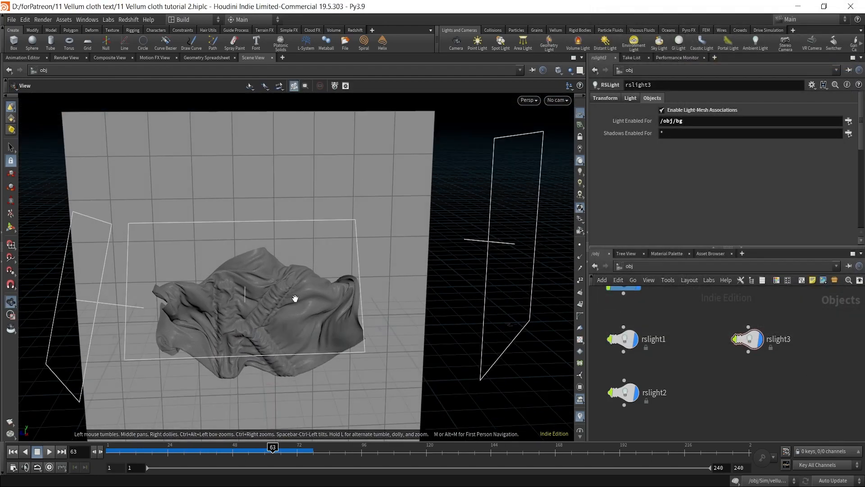
{"action": "left_click", "coordinate": [517, 251]}
{"action": "left_click_drag", "start_coordinate": [518, 254], "coordinate": [486, 261]}
{"action": "key", "text": "Escape"}
{"action": "left_click_drag", "start_coordinate": [313, 292], "coordinate": [265, 341]}
{"action": "key", "text": "t"}
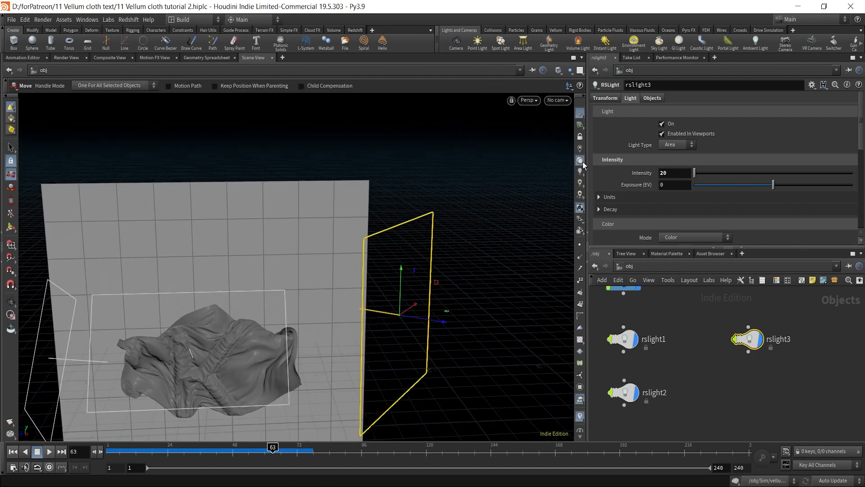
- Look through cam1 in the viewport and fit all object nodes in the network view
{"action": "left_click", "coordinate": [557, 100]}
{"action": "left_click", "coordinate": [563, 145]}
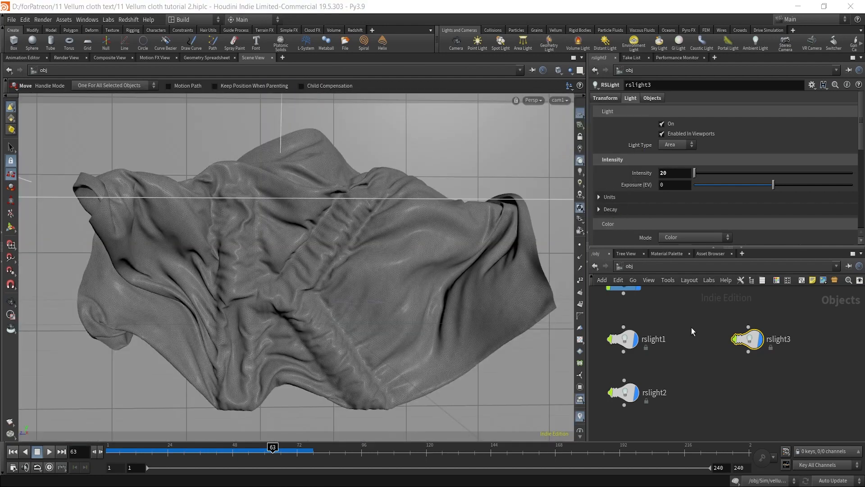
{"action": "left_click", "coordinate": [729, 373]}
{"action": "key", "text": "h"}
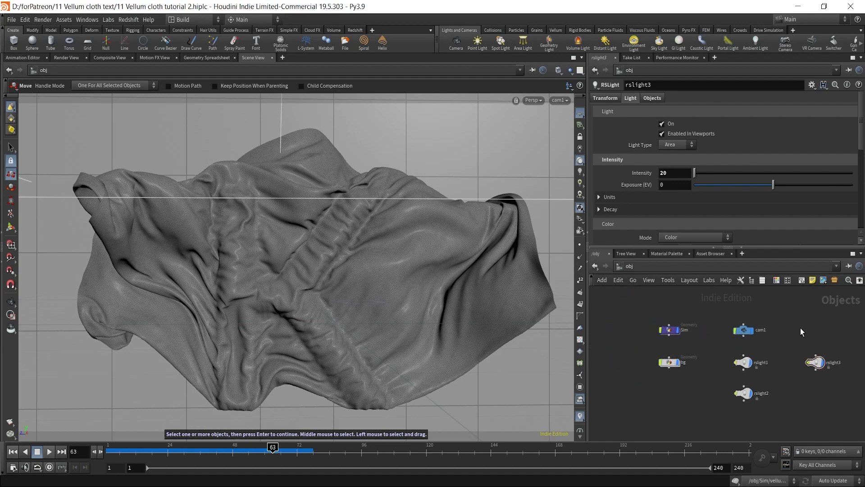
- Create the Redshift render output and IPR nodes and line up Redshift_ROP1 beside Redshift_IPR1
{"action": "left_click", "coordinate": [355, 30]}
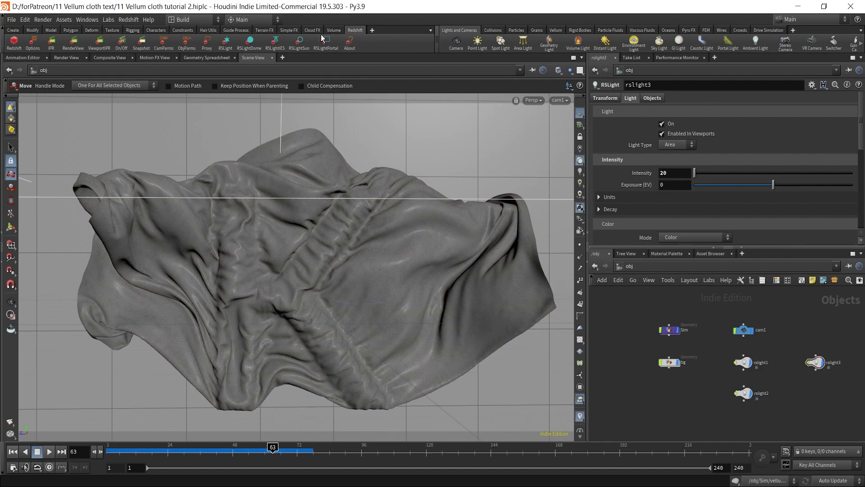
{"action": "left_click", "coordinate": [14, 43]}
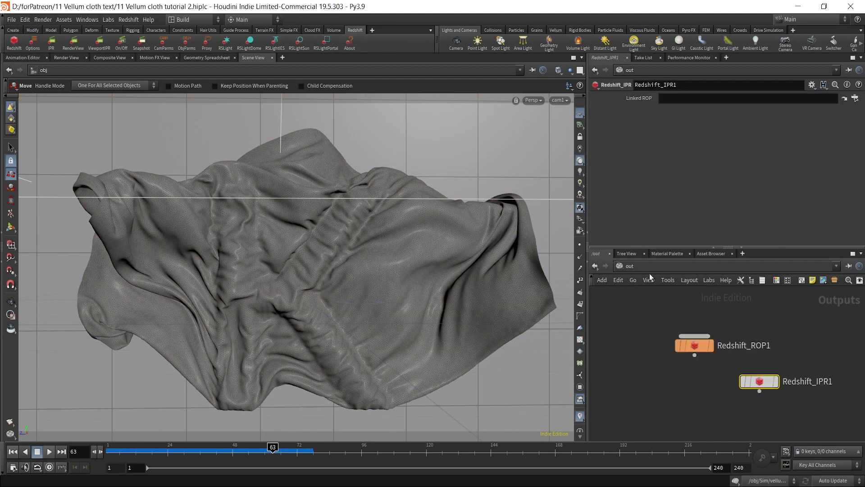
{"action": "left_click_drag", "start_coordinate": [693, 348], "coordinate": [662, 384]}
{"action": "left_click", "coordinate": [664, 381]}
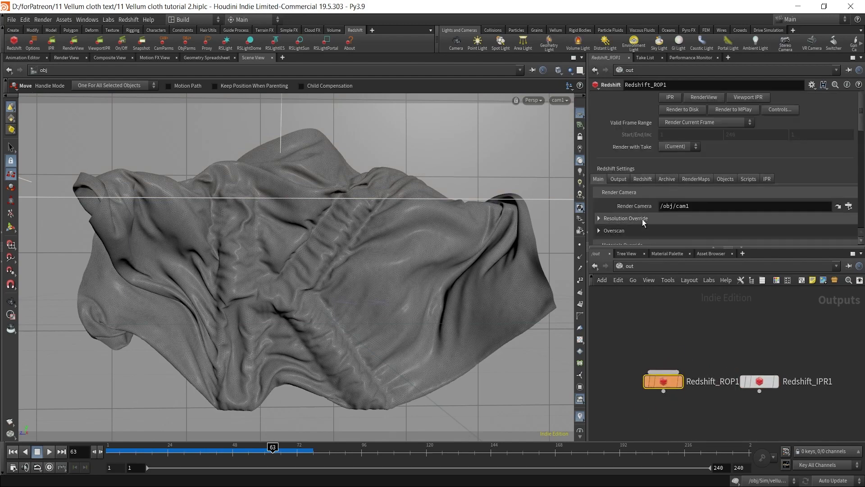
- Enable Color/LUT/Controls for the MPlay preview in the post effects of Redshift_ROP1
{"action": "left_click", "coordinate": [621, 180]}
{"action": "left_click", "coordinate": [675, 193]}
{"action": "scroll", "coordinate": [662, 215], "scroll_direction": "down", "scroll_amount": 2}
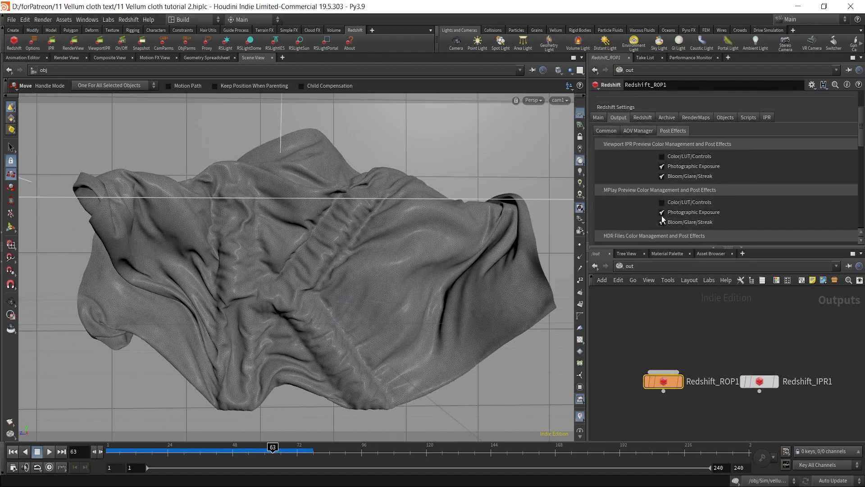
{"action": "scroll", "coordinate": [645, 192], "scroll_direction": "up", "scroll_amount": 2}
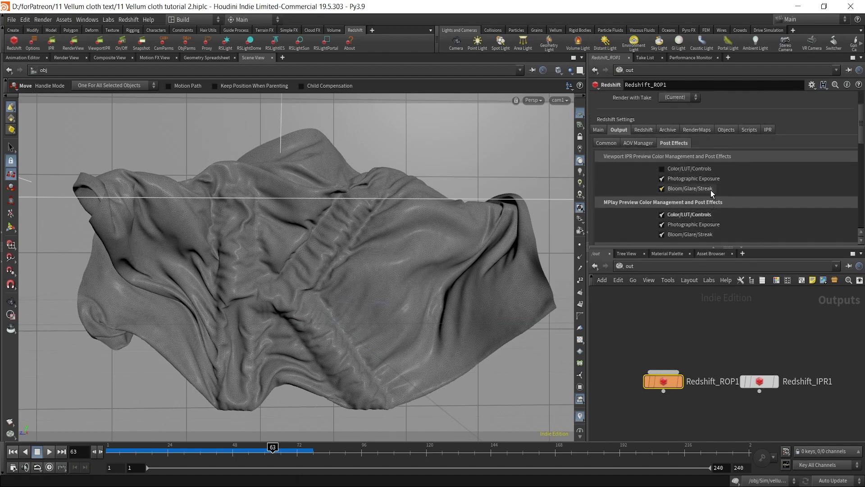
{"action": "scroll", "coordinate": [671, 178], "scroll_direction": "up", "scroll_amount": 1}
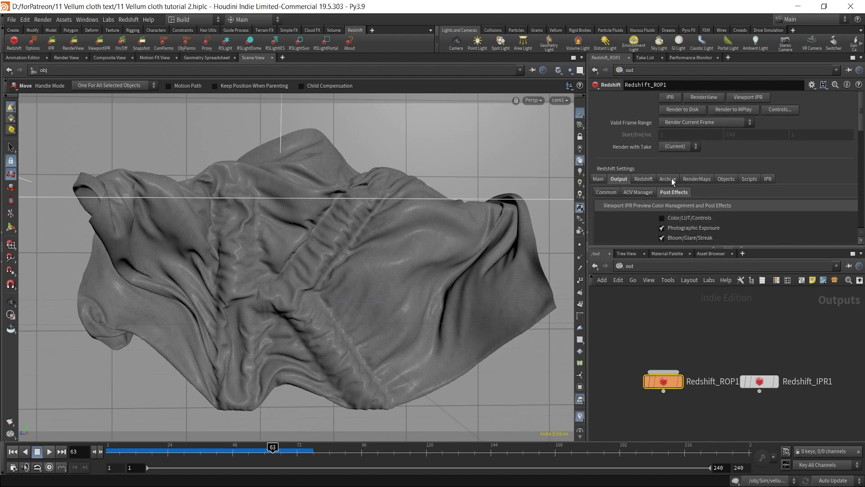
- Switch the Redshift_ROP1 settings to Advanced mode and set the progressive passes to 120
{"action": "left_click", "coordinate": [644, 178]}
{"action": "left_click", "coordinate": [641, 205]}
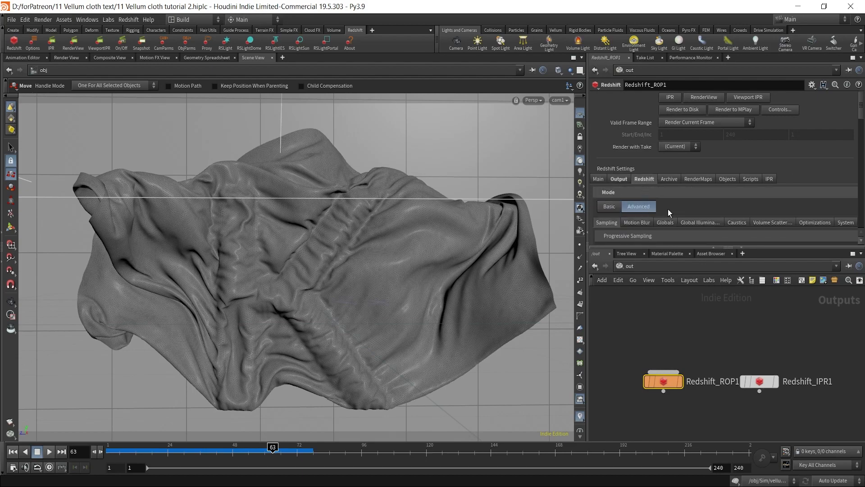
{"action": "scroll", "coordinate": [670, 210], "scroll_direction": "down", "scroll_amount": 2}
{"action": "left_click", "coordinate": [681, 214]}
{"action": "type", "text": "120"}
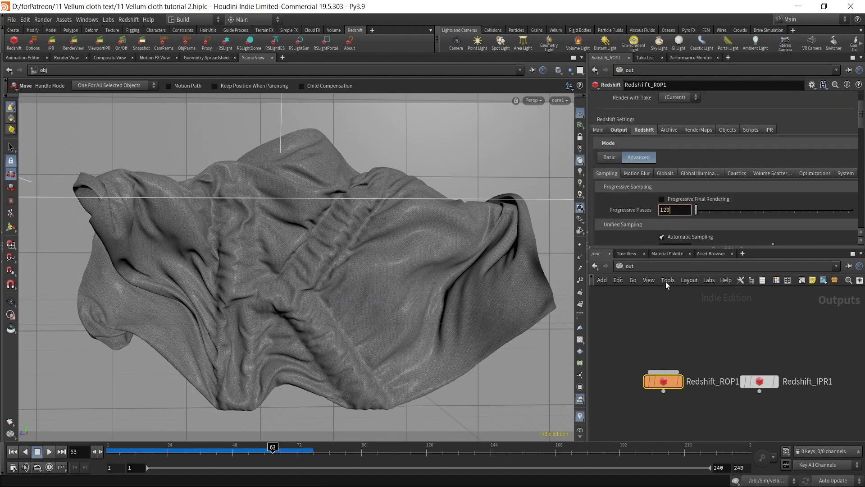
{"action": "key", "text": "Return"}
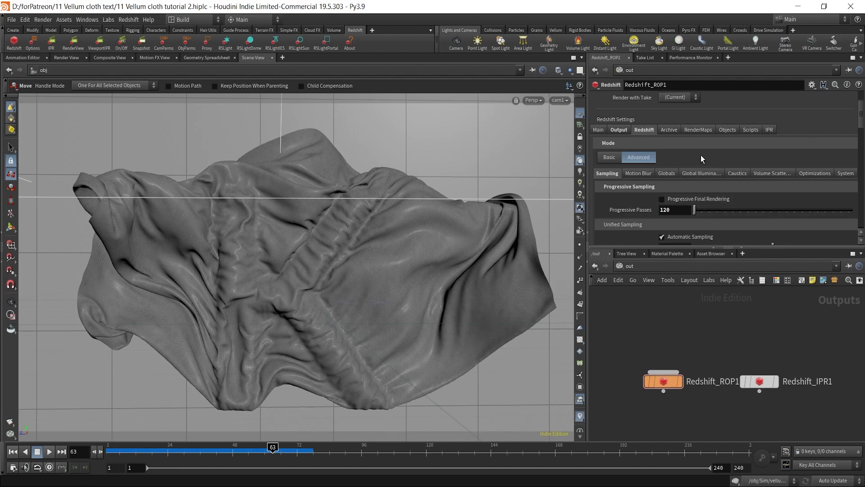
- Return to the object network and preview the lit cloth in the Redshift Render View, closing it when done
{"action": "scroll", "coordinate": [701, 155], "scroll_direction": "up", "scroll_amount": 2}
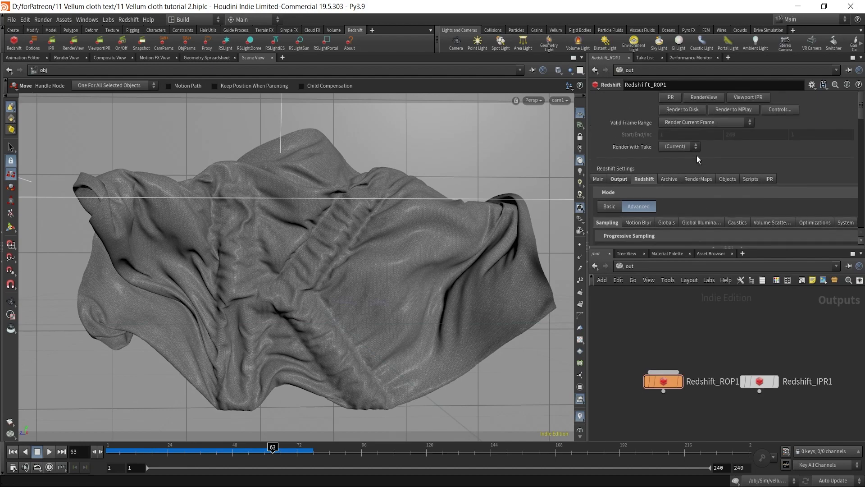
{"action": "left_click", "coordinate": [599, 179]}
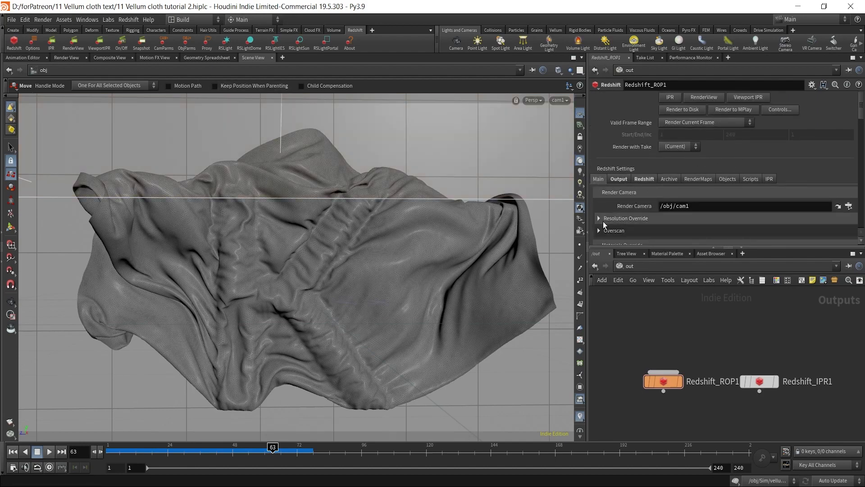
{"action": "left_click", "coordinate": [683, 266]}
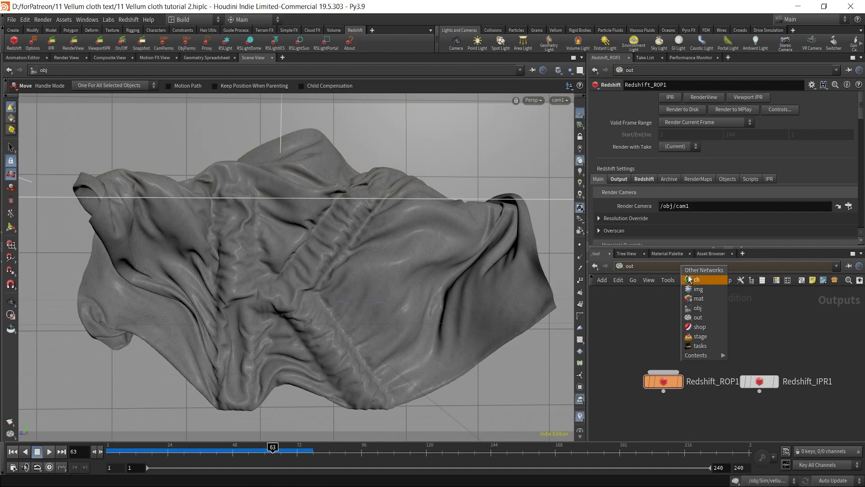
{"action": "left_click", "coordinate": [697, 310]}
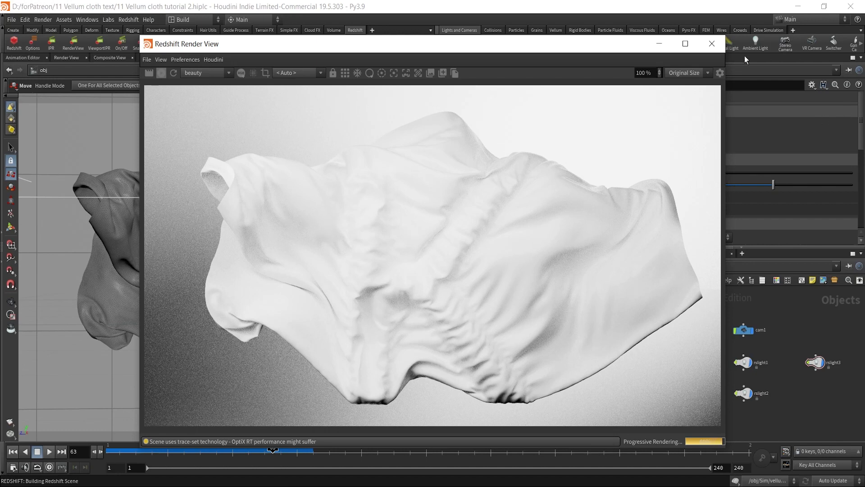
{"action": "left_click", "coordinate": [713, 45]}
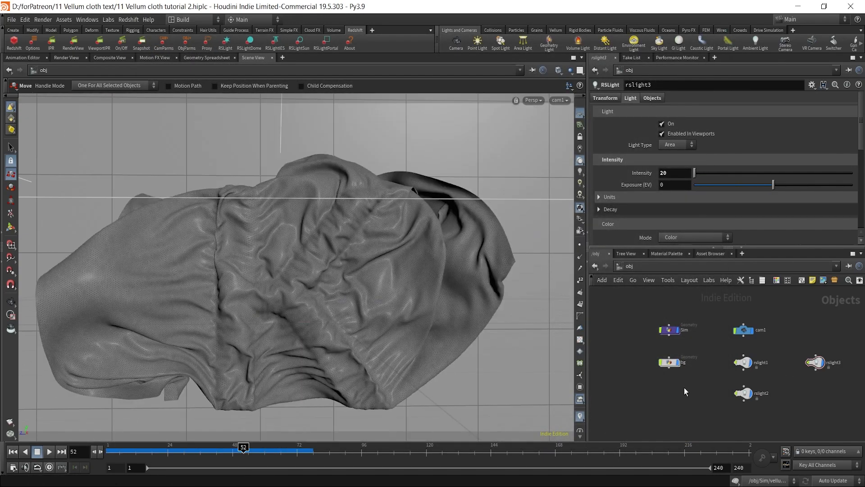
- Enter the Sim geometry network and display the remesh1 node below grid1
{"action": "scroll", "coordinate": [681, 335], "scroll_direction": "up", "scroll_amount": 4}
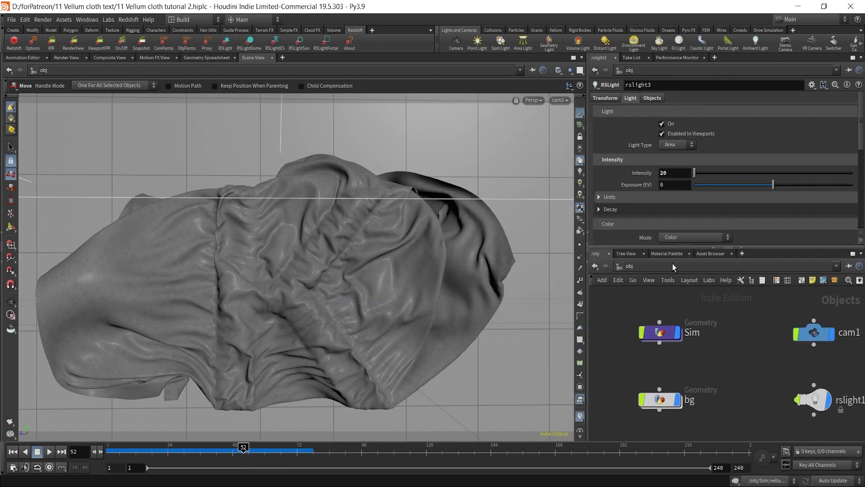
{"action": "scroll", "coordinate": [721, 361], "scroll_direction": "down", "scroll_amount": 2}
{"action": "double_click", "coordinate": [680, 344]}
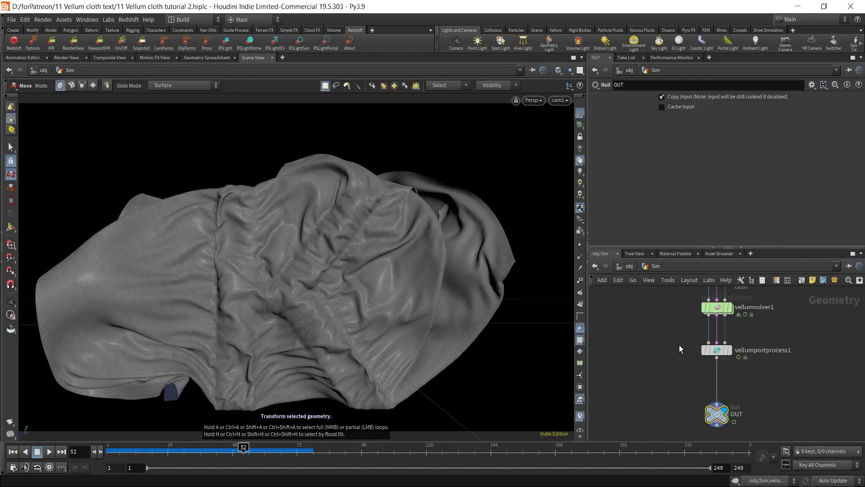
{"action": "scroll", "coordinate": [687, 377], "scroll_direction": "down", "scroll_amount": 4}
{"action": "middle_click_drag", "start_coordinate": [655, 301], "coordinate": [661, 415]}
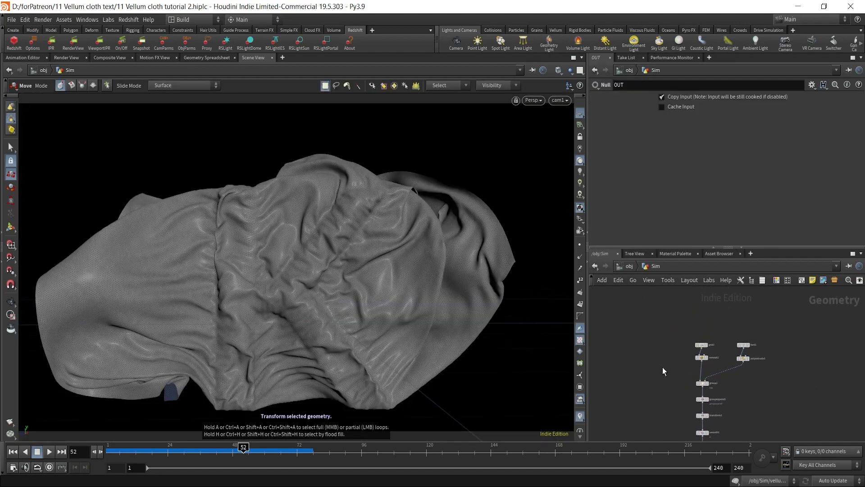
{"action": "scroll", "coordinate": [677, 351], "scroll_direction": "up", "scroll_amount": 5}
{"action": "left_click_drag", "start_coordinate": [691, 328], "coordinate": [670, 366]}
{"action": "left_click", "coordinate": [681, 362]}
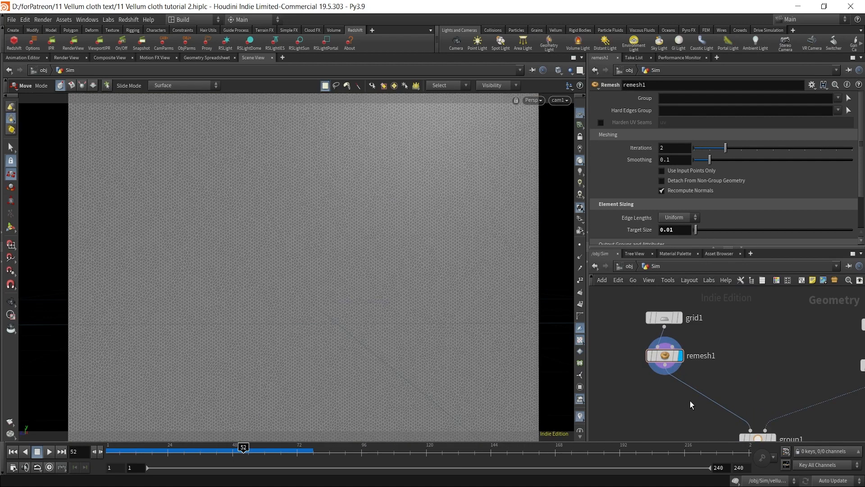
- Insert a UV Project node between remesh1 and group1 and display it
{"action": "key", "text": "Tab"}
{"action": "type", "text": "uvp"}
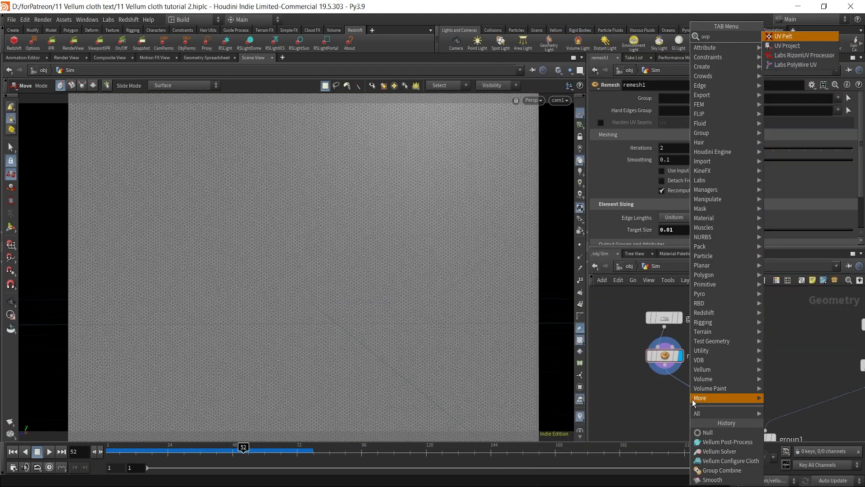
{"action": "type", "text": "ro"}
{"action": "key", "text": "Return"}
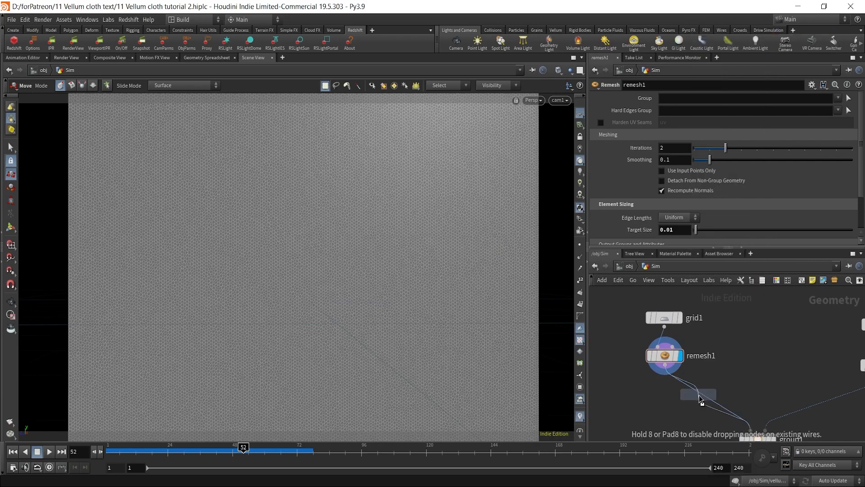
{"action": "left_click", "coordinate": [667, 399]}
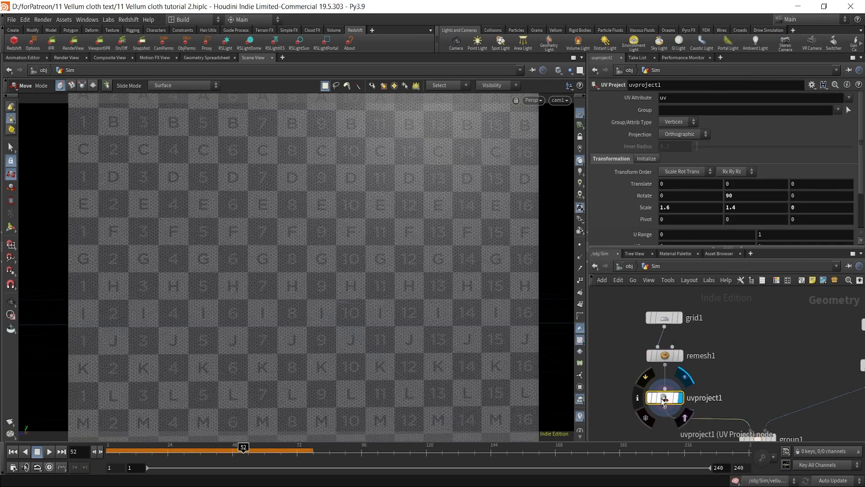
- Go back to frame 1 and check the projected UV pattern across the whole cloth grid
{"action": "left_click", "coordinate": [14, 451]}
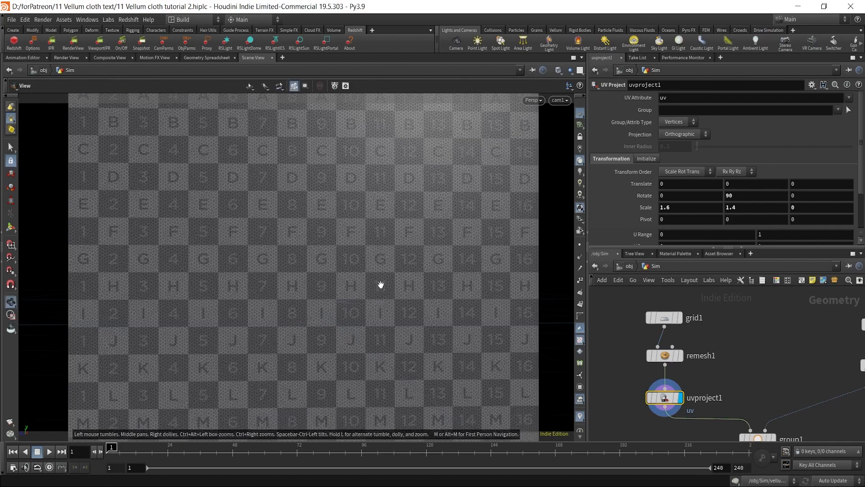
{"action": "right_click_drag", "start_coordinate": [381, 284], "coordinate": [303, 332], "text": "alt"}
{"action": "middle_click_drag", "start_coordinate": [317, 293], "coordinate": [327, 250], "text": "alt"}
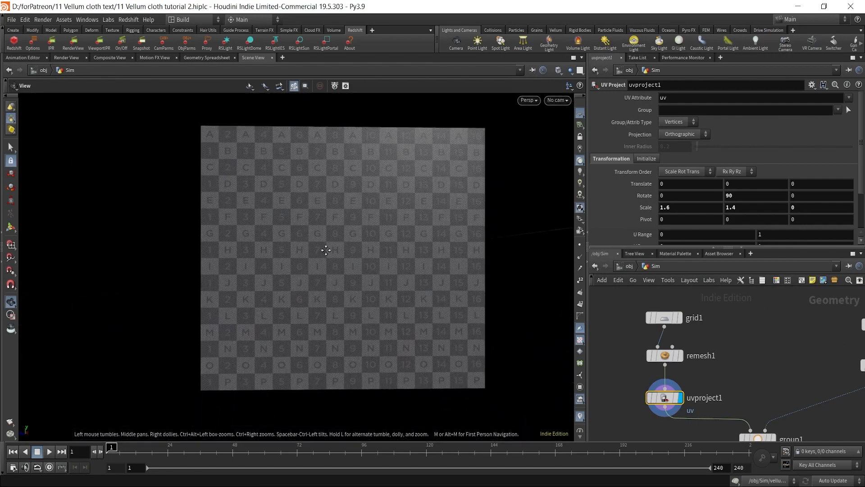
{"action": "left_click_drag", "start_coordinate": [329, 250], "coordinate": [330, 259], "text": "alt"}
{"action": "right_click_drag", "start_coordinate": [330, 259], "coordinate": [340, 244], "text": "alt"}
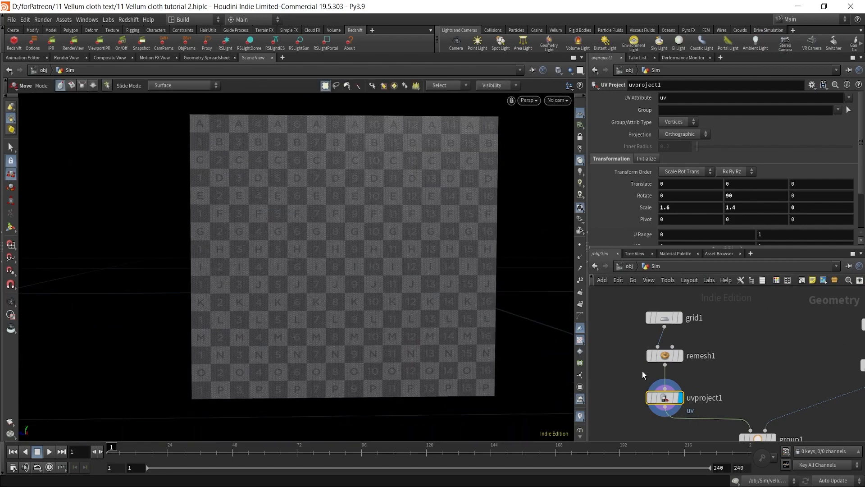
- Display the OUT null at the end of the Vellum simulation chain
{"action": "scroll", "coordinate": [724, 384], "scroll_direction": "down", "scroll_amount": 4}
{"action": "middle_click_drag", "start_coordinate": [795, 420], "coordinate": [752, 325]}
{"action": "scroll", "coordinate": [751, 326], "scroll_direction": "down", "scroll_amount": 2}
{"action": "middle_click_drag", "start_coordinate": [755, 362], "coordinate": [738, 293]}
{"action": "scroll", "coordinate": [718, 373], "scroll_direction": "up", "scroll_amount": 4}
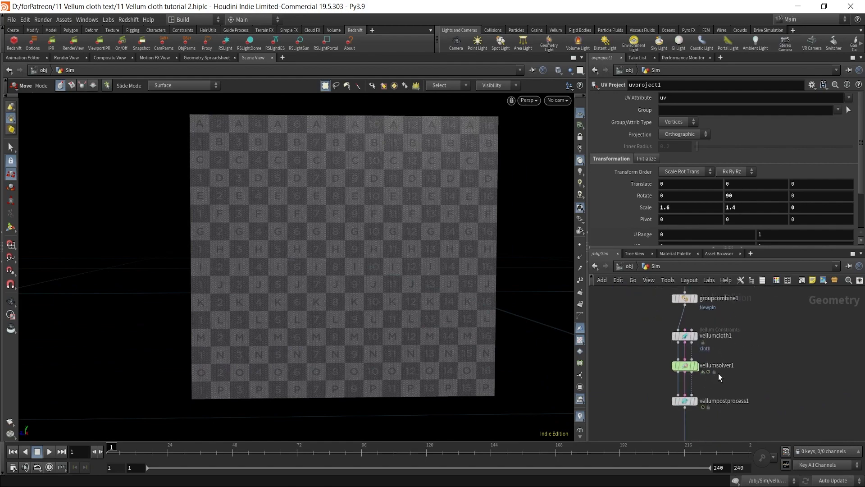
{"action": "middle_click_drag", "start_coordinate": [722, 388], "coordinate": [724, 338]}
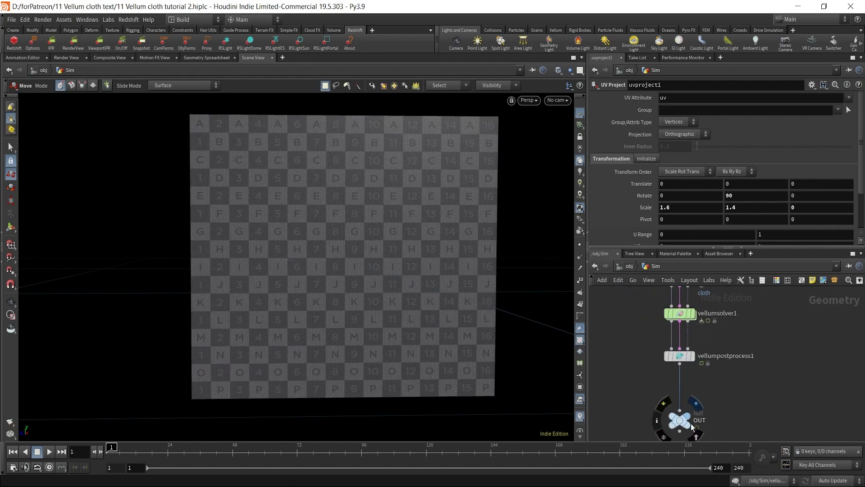
{"action": "left_click", "coordinate": [693, 427]}
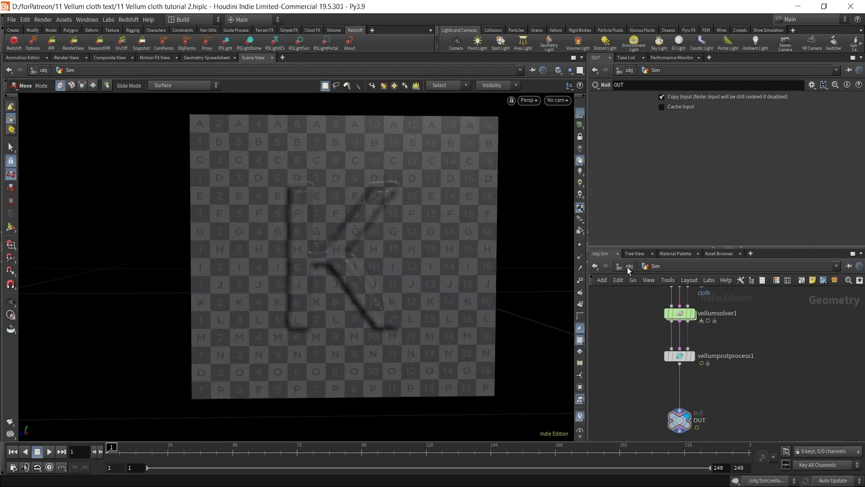
- Return to the object level, play the cloth simulation and stop on frame 30
{"action": "left_click", "coordinate": [630, 267]}
{"action": "left_click", "coordinate": [49, 451]}
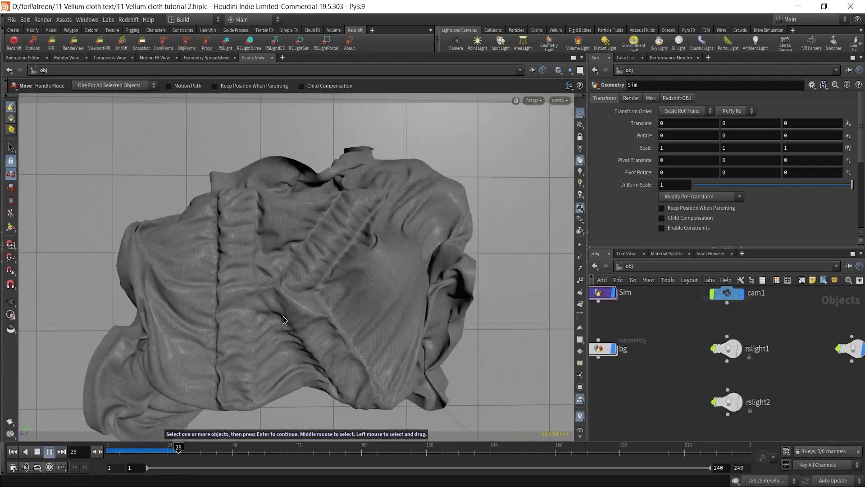
{"action": "mouse_move", "coordinate": [195, 448]}
{"action": "left_mouse_down"}
{"action": "mouse_move", "coordinate": [168, 448]}
{"action": "mouse_move", "coordinate": [184, 449]}
{"action": "left_mouse_up"}
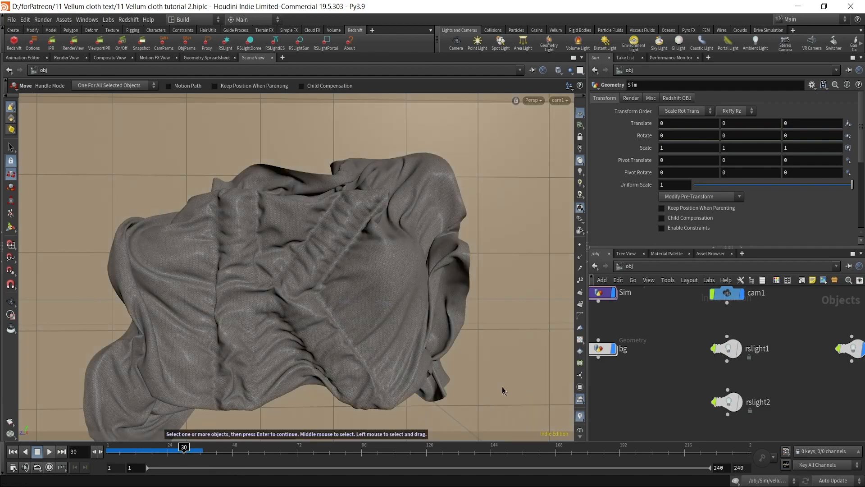
{"action": "key", "text": "h"}
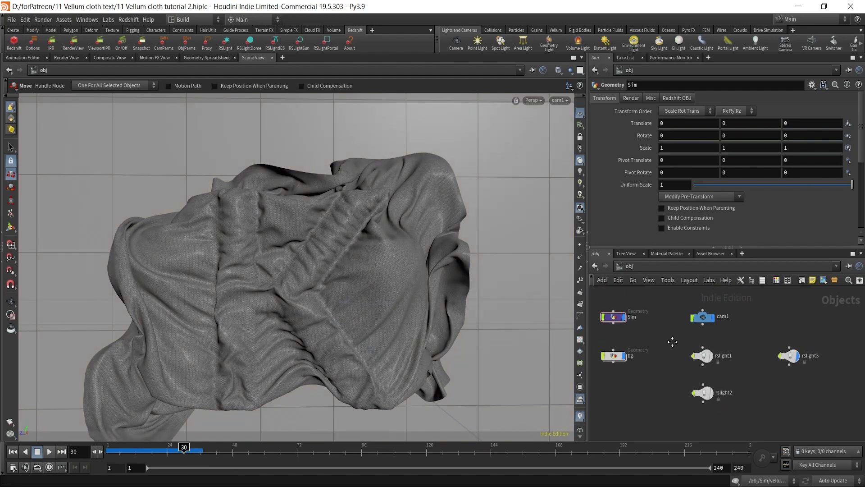
- Create an RS Material Builder in the mat network and rename it Sim
{"action": "left_click", "coordinate": [650, 266]}
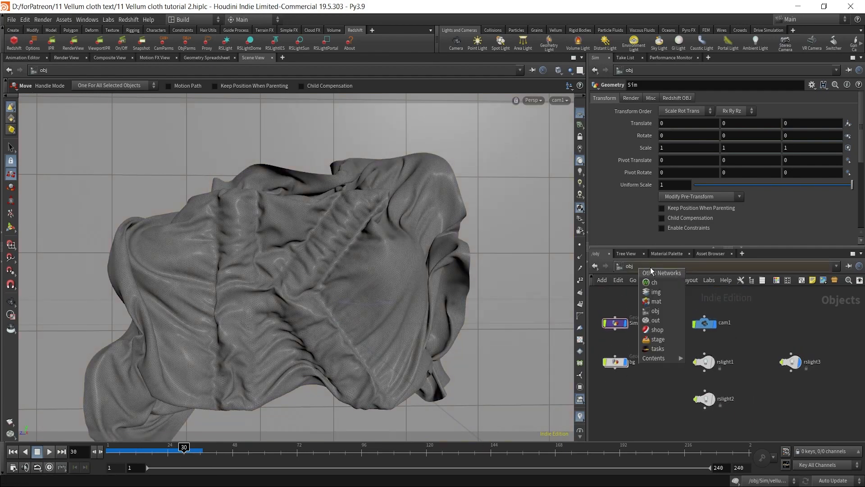
{"action": "left_click", "coordinate": [661, 301]}
{"action": "key", "text": "Tab"}
{"action": "mouse_move", "coordinate": [724, 353]}
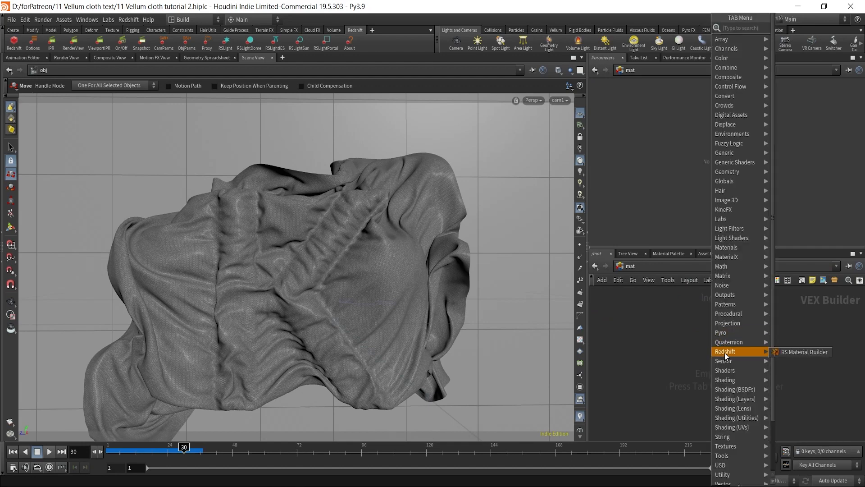
{"action": "left_click", "coordinate": [791, 353]}
{"action": "left_click", "coordinate": [715, 349]}
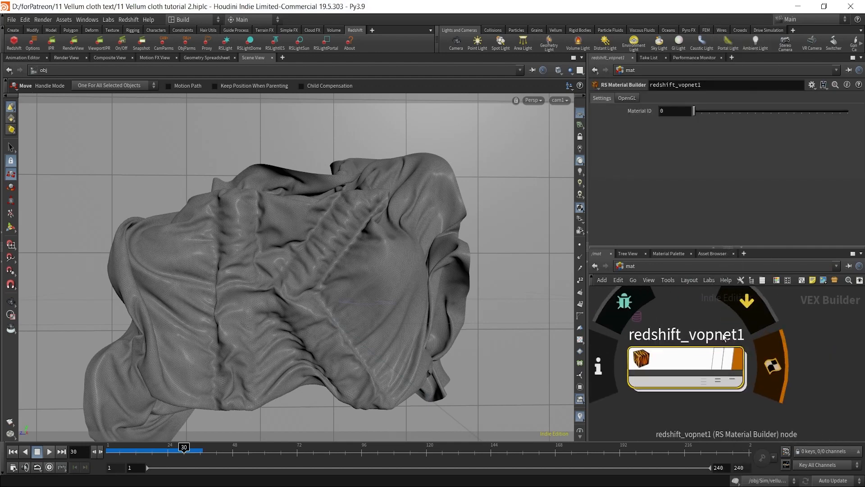
{"action": "double_click", "coordinate": [723, 334]}
{"action": "type", "text": "Sim"}
{"action": "key", "text": "Return"}
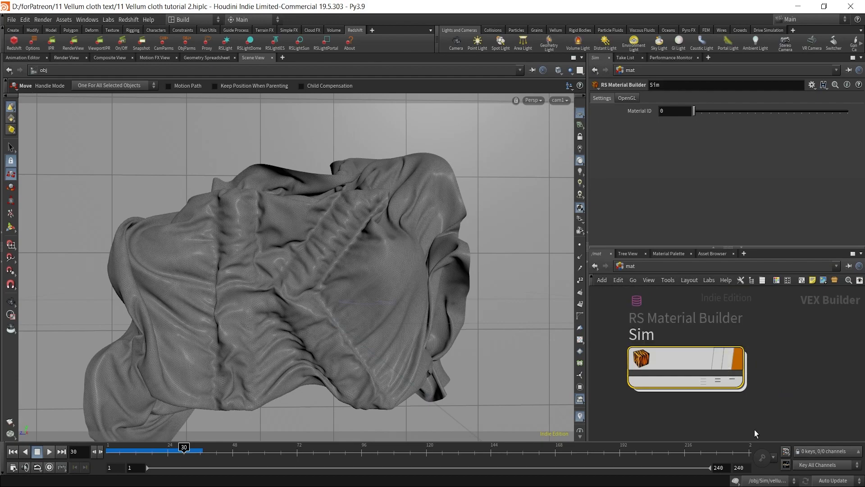
- Inside the Sim material, replace the StandardMaterial1 node with an RS Material feeding the Surface input of redshift_material1
{"action": "double_click", "coordinate": [686, 366]}
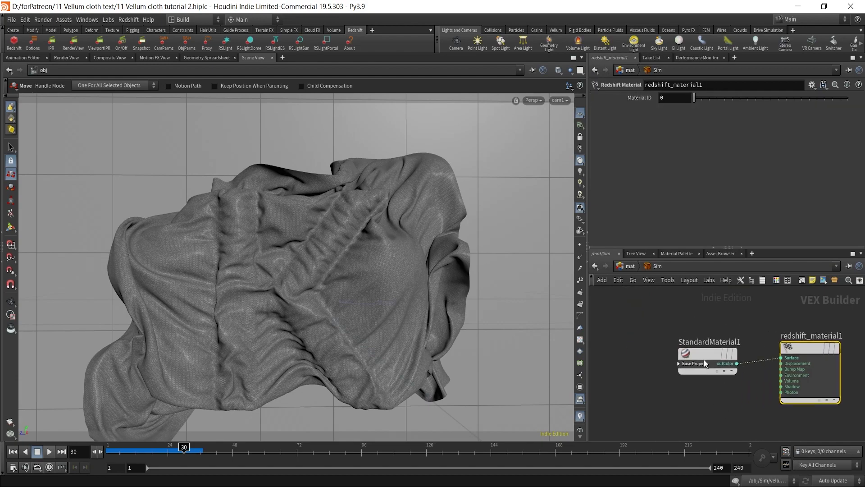
{"action": "left_click", "coordinate": [705, 364]}
{"action": "key", "text": "Delete"}
{"action": "key", "text": "Tab"}
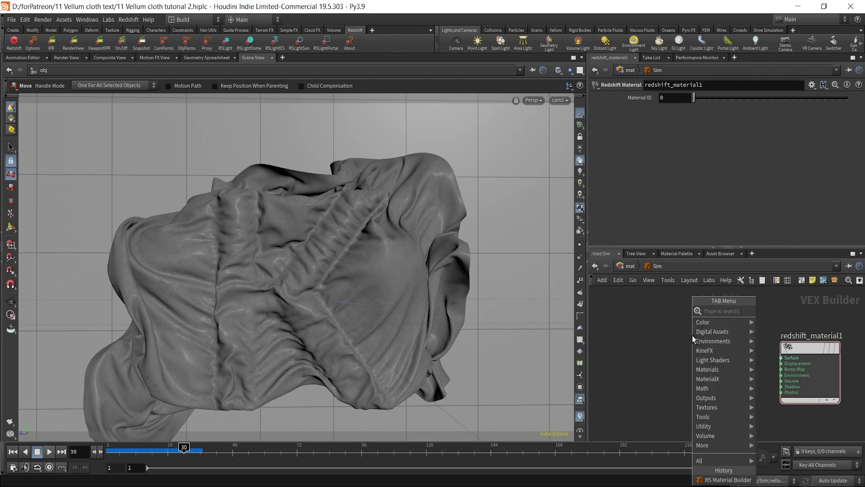
{"action": "type", "text": "rs"}
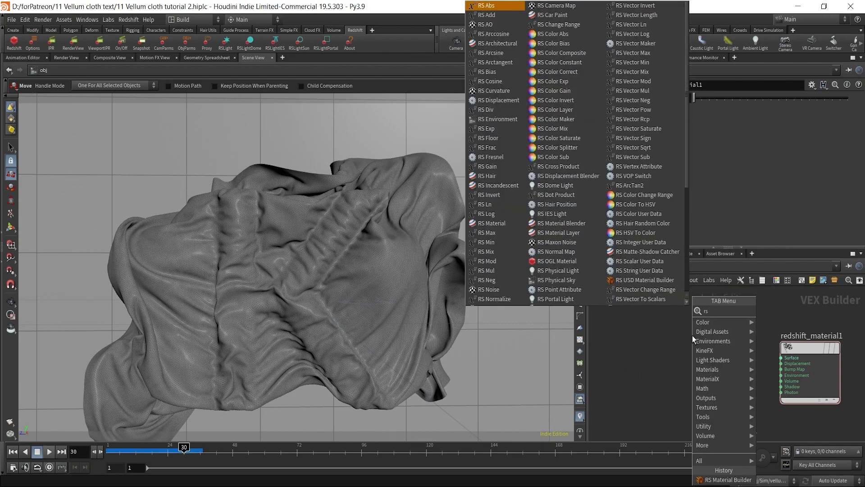
{"action": "type", "text": "mat"}
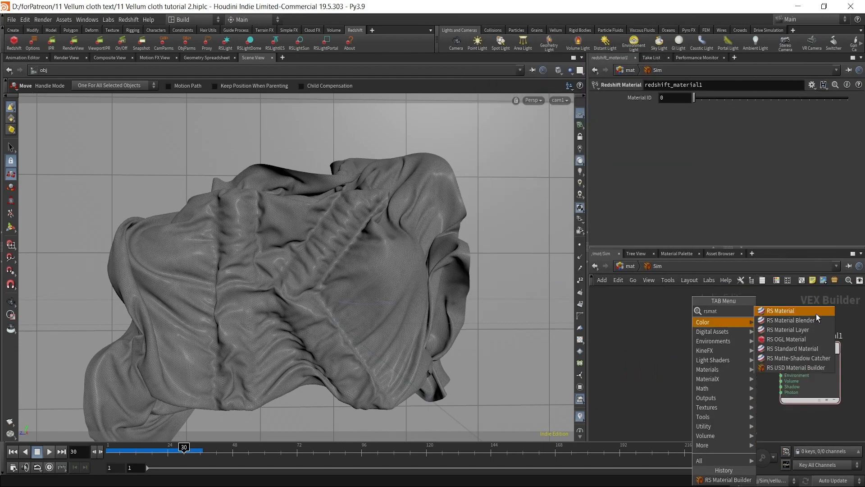
{"action": "left_click", "coordinate": [815, 313]}
{"action": "left_click", "coordinate": [698, 356]}
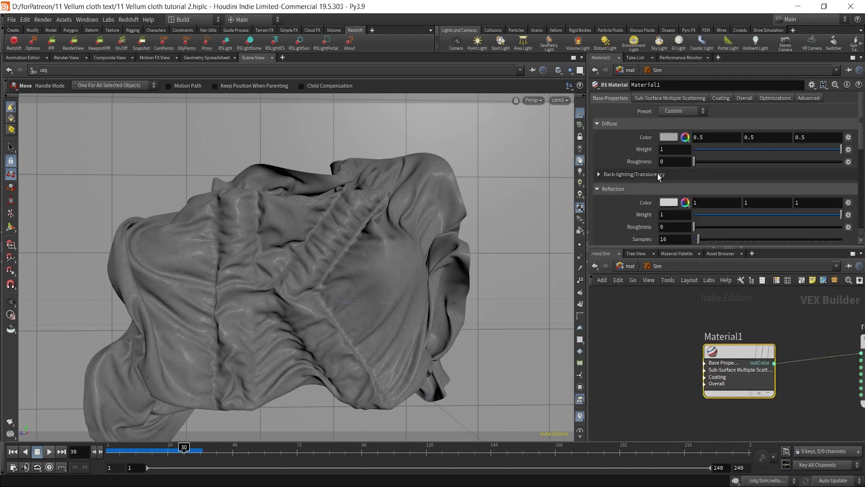
- Apply the Plastic preset to the RS Material and set its reflection roughness to 0.593
{"action": "left_click", "coordinate": [677, 111]}
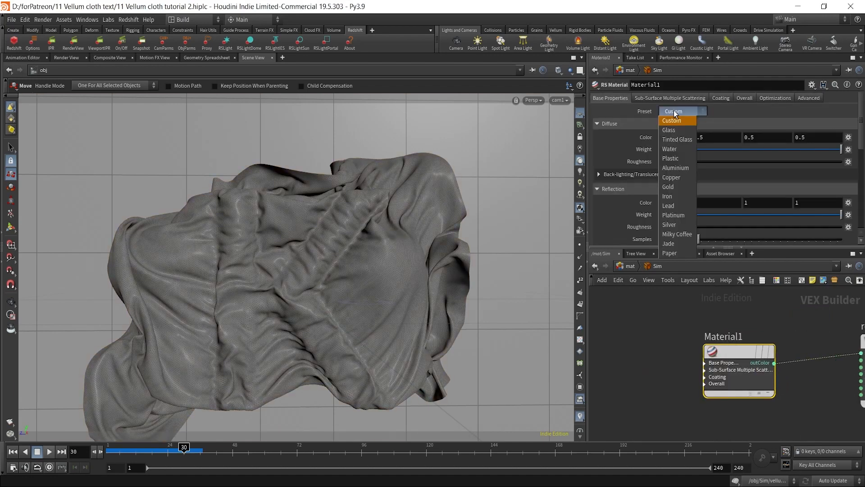
{"action": "left_click", "coordinate": [804, 433]}
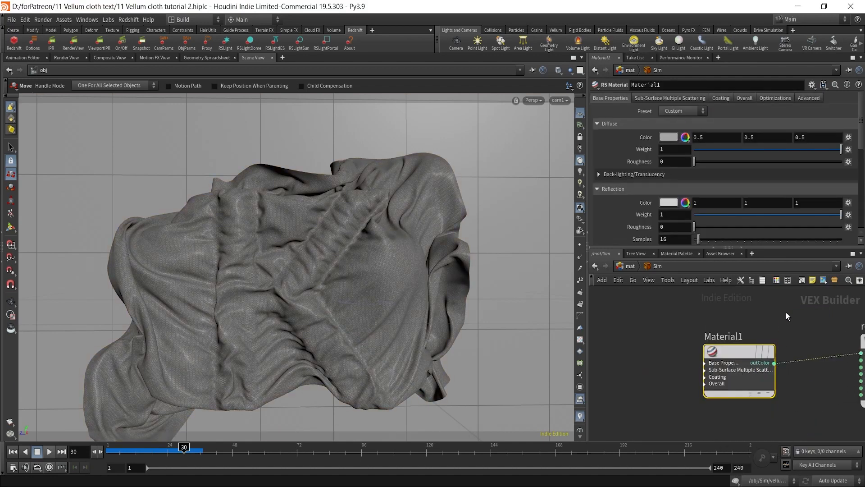
{"action": "scroll", "coordinate": [786, 313], "scroll_direction": "down", "scroll_amount": 2}
{"action": "middle_click_drag", "start_coordinate": [789, 312], "coordinate": [719, 324]}
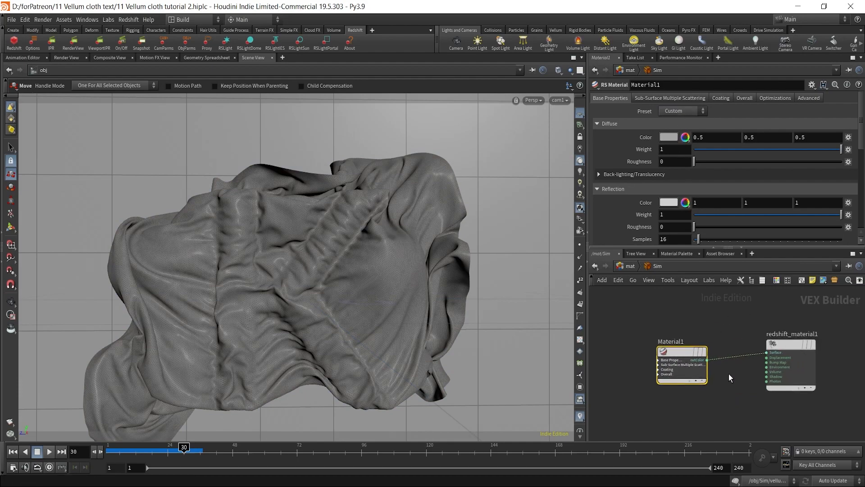
{"action": "left_click", "coordinate": [683, 111]}
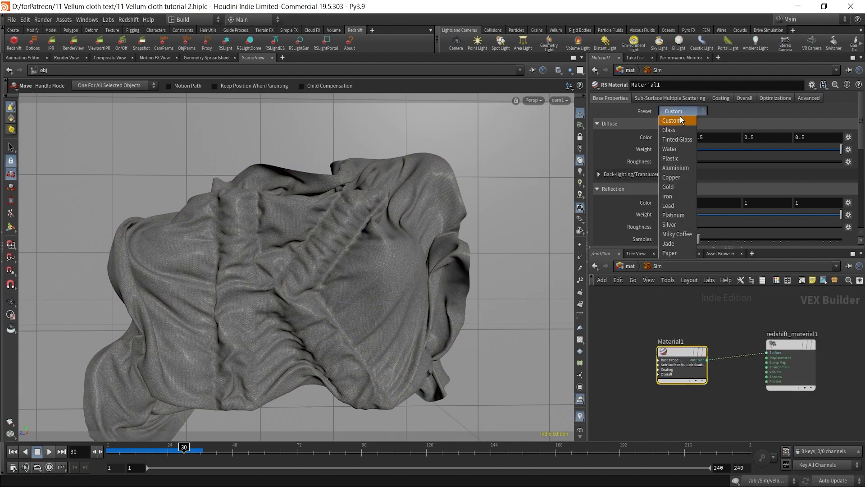
{"action": "left_click", "coordinate": [675, 159]}
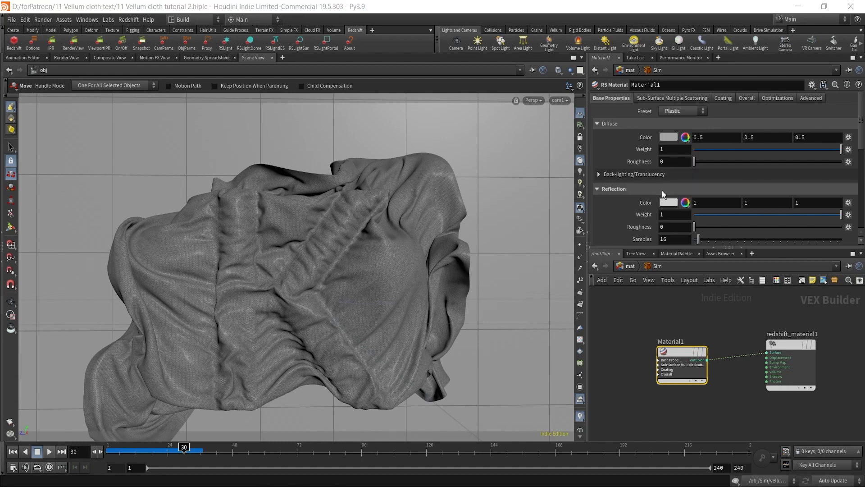
{"action": "scroll", "coordinate": [659, 196], "scroll_direction": "down", "scroll_amount": 3}
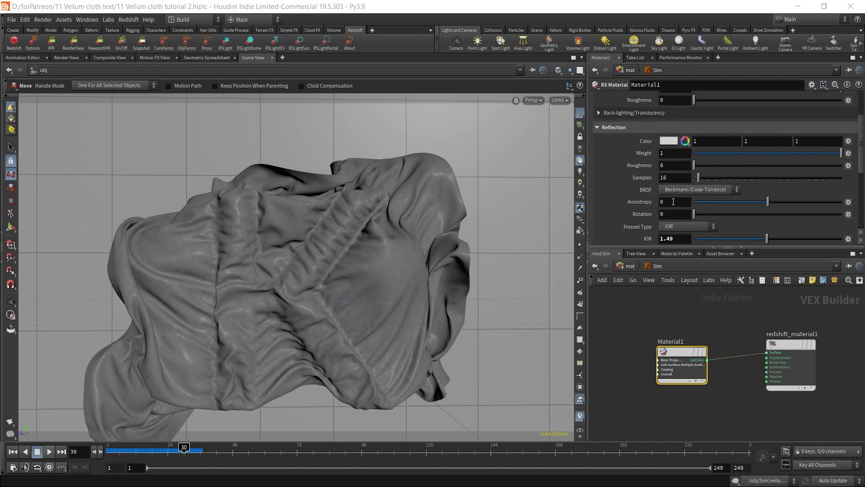
{"action": "left_click_drag", "start_coordinate": [694, 166], "coordinate": [784, 172]}
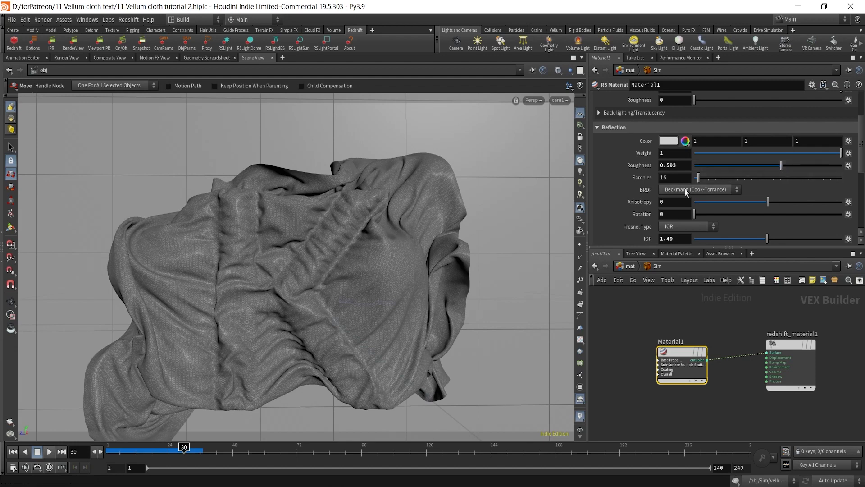
- Change the reflection's Fresnel type to Metalness and set the metalness to 0.153
{"action": "scroll", "coordinate": [632, 201], "scroll_direction": "down", "scroll_amount": 3}
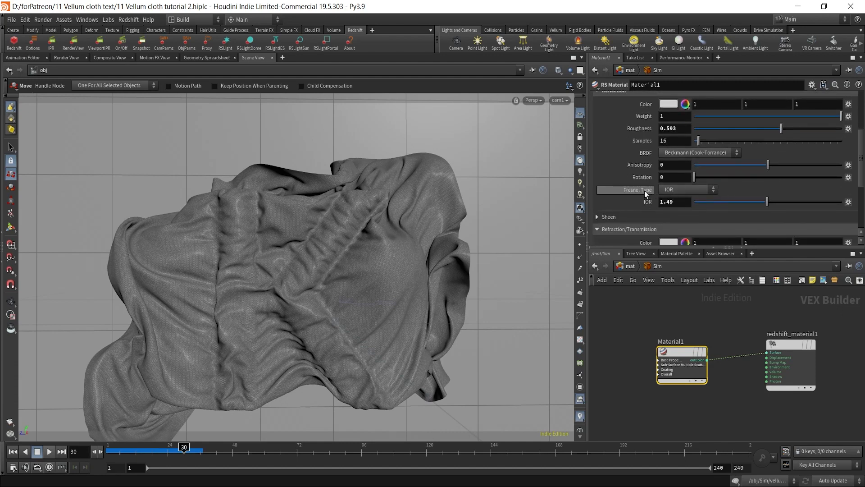
{"action": "left_click", "coordinate": [674, 189]}
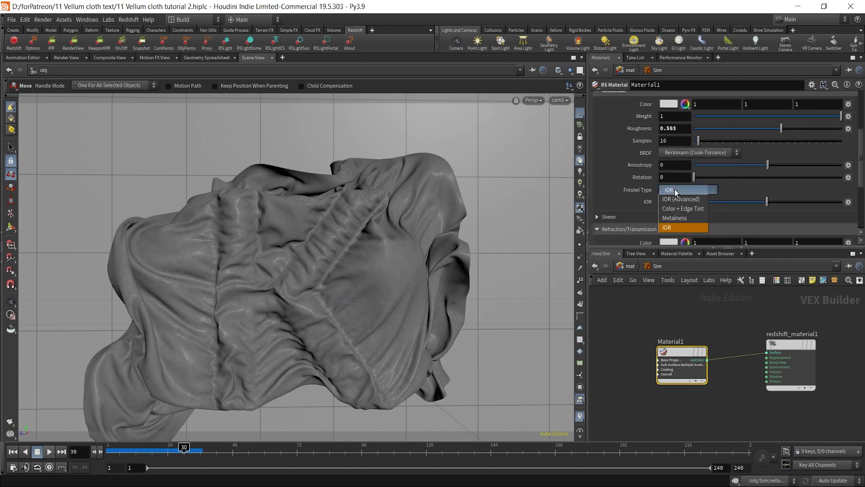
{"action": "left_click", "coordinate": [675, 217]}
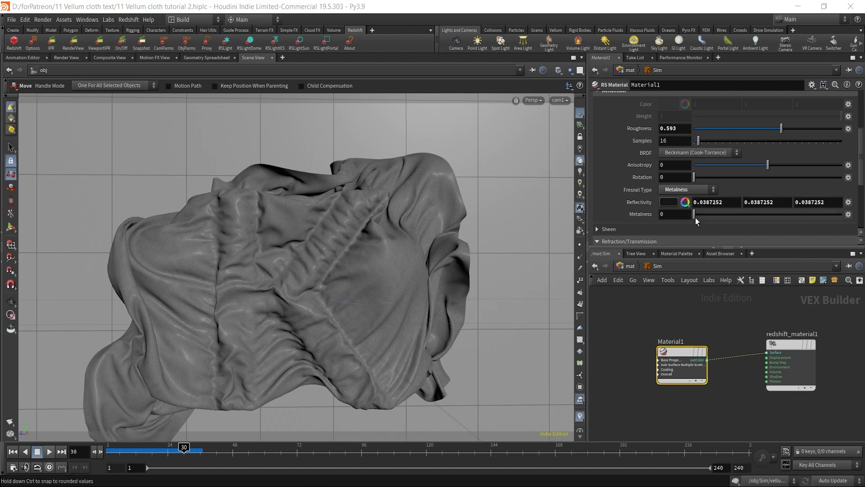
{"action": "left_click_drag", "start_coordinate": [696, 218], "coordinate": [710, 216]}
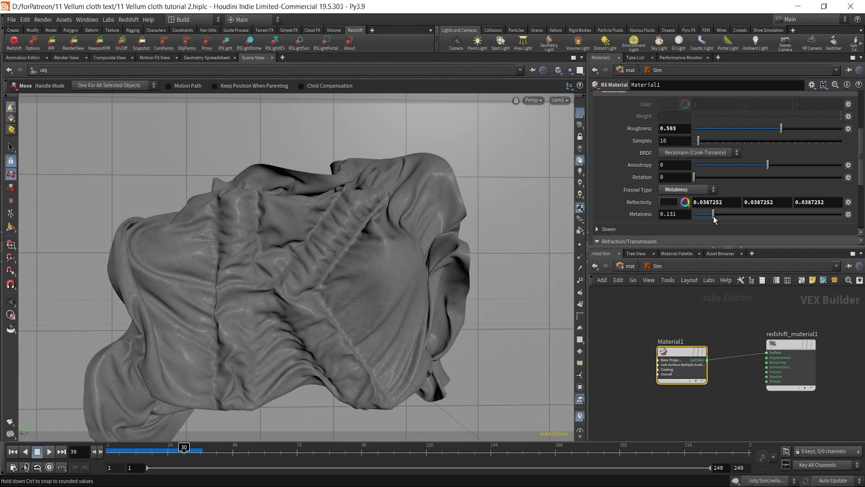
{"action": "left_click_drag", "start_coordinate": [712, 216], "coordinate": [717, 216]}
- Try a dark grey reflectivity colour of 0.2 on the RS Material
{"action": "left_click", "coordinate": [670, 202]}
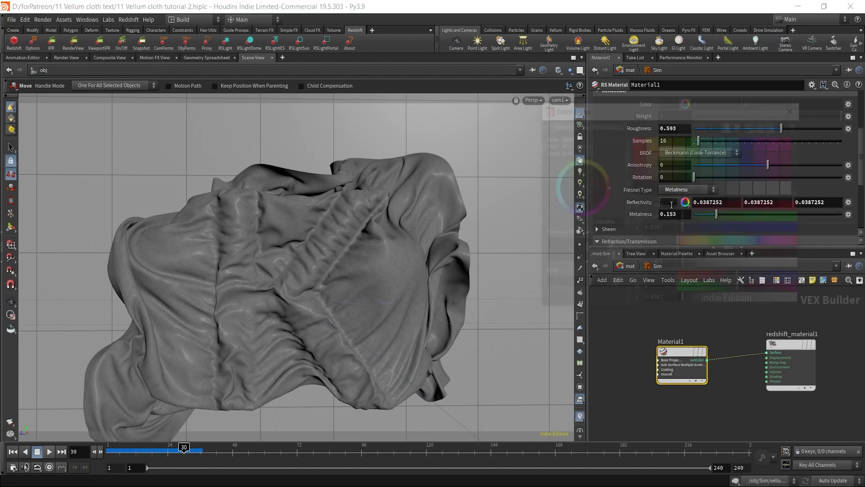
{"action": "left_click", "coordinate": [726, 190]}
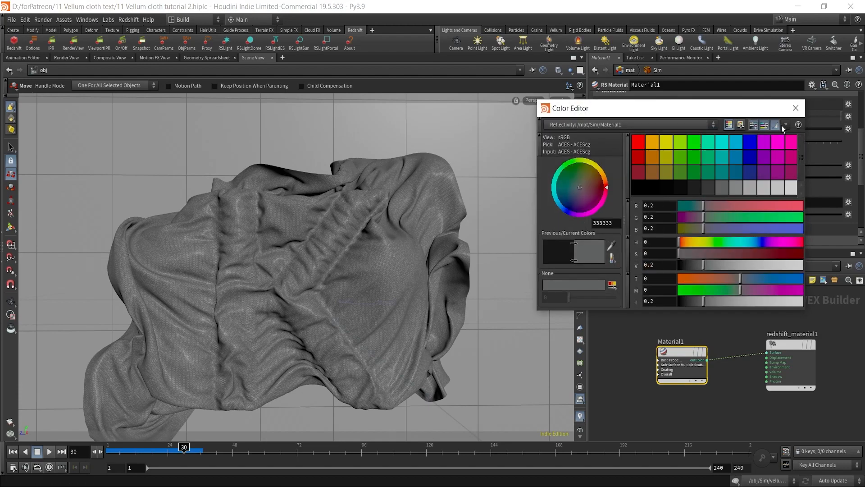
{"action": "left_click", "coordinate": [796, 108]}
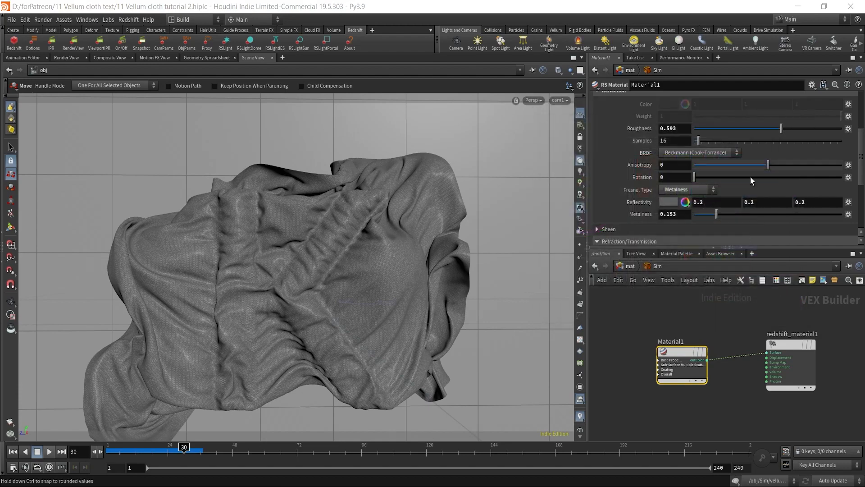
{"action": "left_click", "coordinate": [671, 202]}
{"action": "left_click", "coordinate": [795, 109]}
{"action": "left_click", "coordinate": [671, 202]}
{"action": "left_click", "coordinate": [705, 189]}
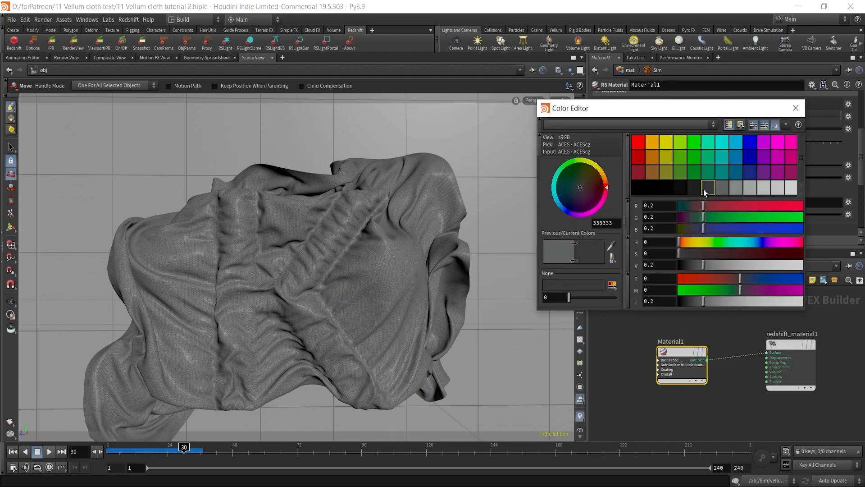
{"action": "left_click", "coordinate": [796, 108]}
- Set the RS Material's reflectivity colour to a light grey of 0.75
{"action": "left_click", "coordinate": [671, 202]}
{"action": "left_click_drag", "start_coordinate": [750, 111], "coordinate": [605, 191]}
{"action": "left_click", "coordinate": [591, 268]}
{"action": "left_click", "coordinate": [606, 267]}
{"action": "left_click", "coordinate": [634, 267]}
{"action": "left_click", "coordinate": [651, 187]}
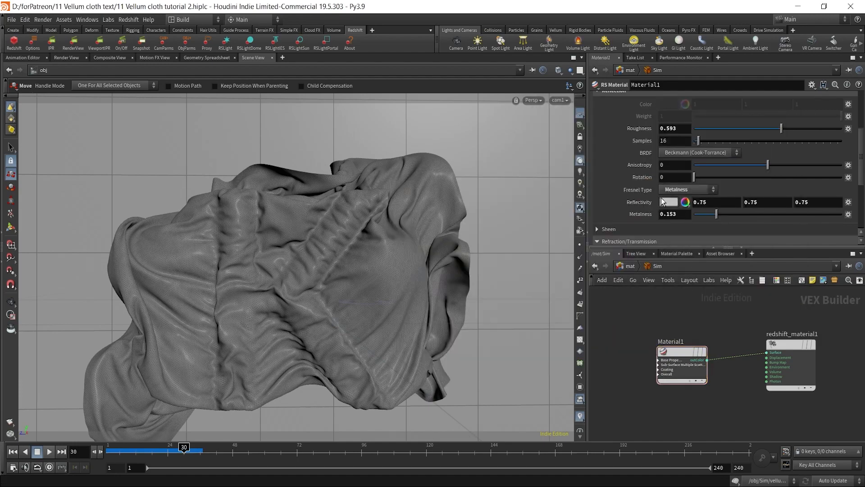
{"action": "left_click", "coordinate": [667, 202]}
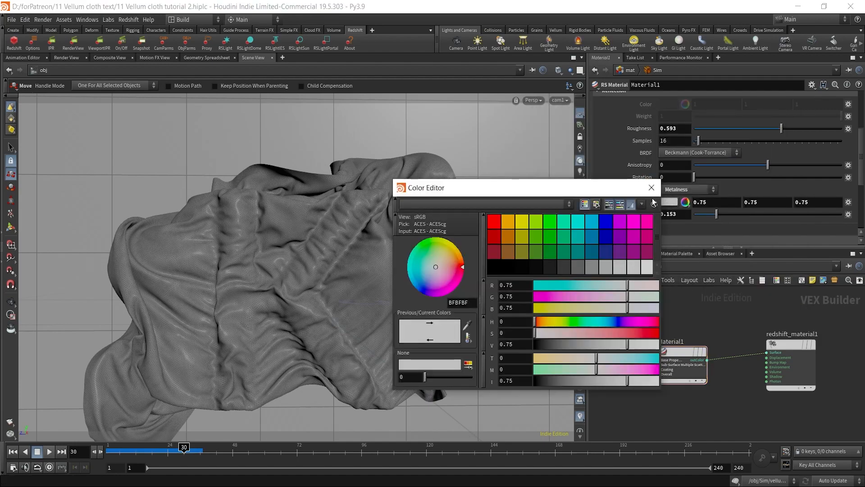
{"action": "left_click", "coordinate": [651, 188]}
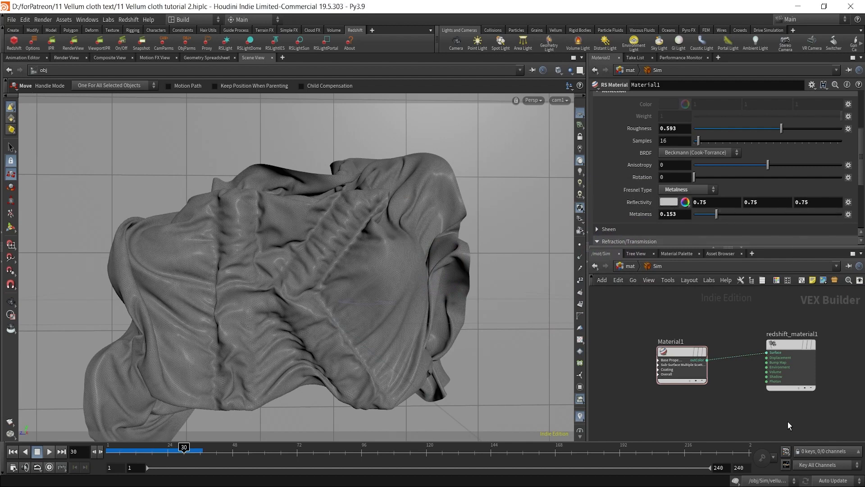
- Add an RS Ramp node beside the RS Material in the Sim material network
{"action": "scroll", "coordinate": [732, 402], "scroll_direction": "down", "scroll_amount": 1}
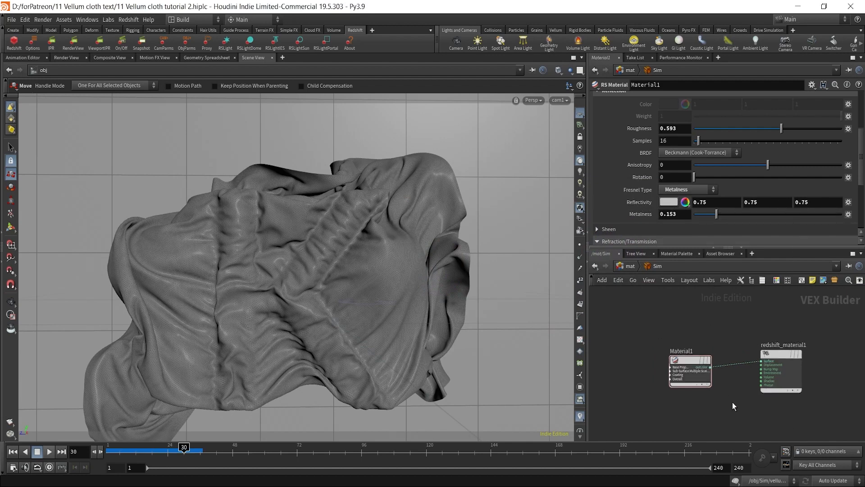
{"action": "middle_click_drag", "start_coordinate": [731, 401], "coordinate": [828, 393]}
{"action": "scroll", "coordinate": [828, 393], "scroll_direction": "up", "scroll_amount": 2}
{"action": "scroll", "coordinate": [656, 223], "scroll_direction": "down", "scroll_amount": 3}
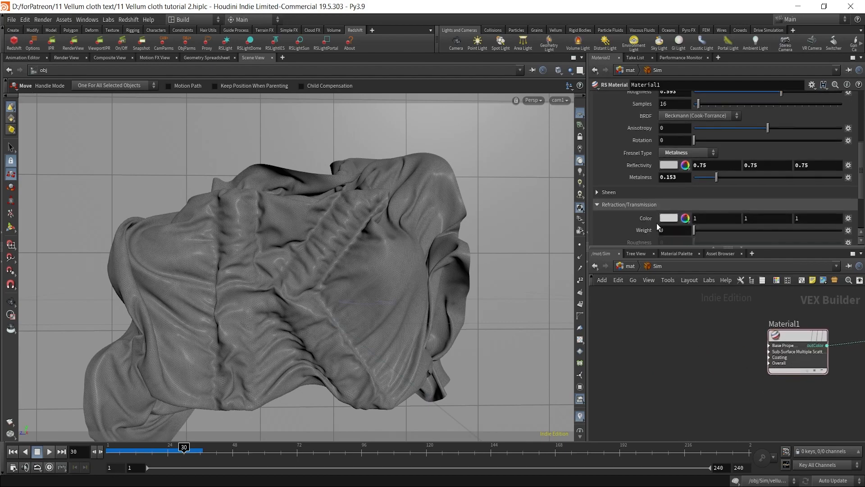
{"action": "key", "text": "Tab"}
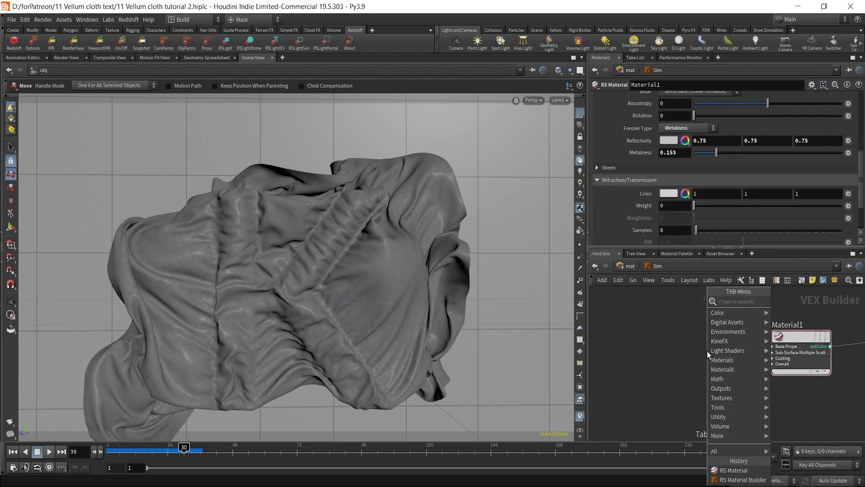
{"action": "type", "text": "rs"}
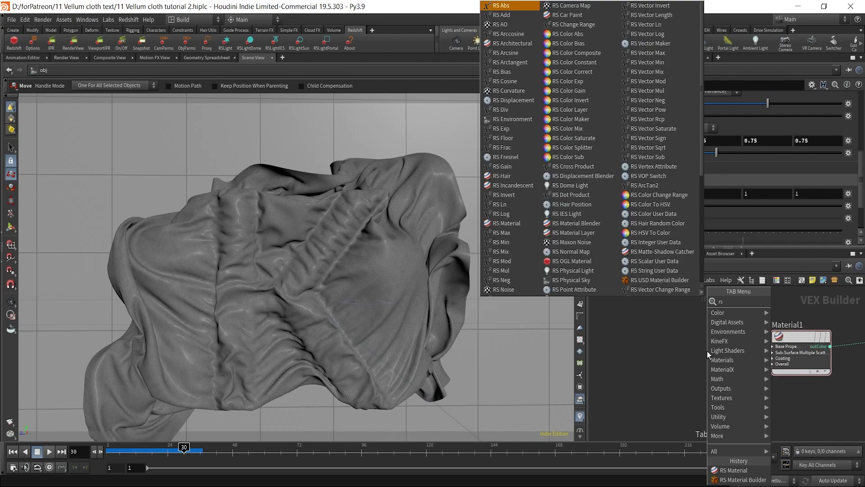
{"action": "type", "text": "colo"}
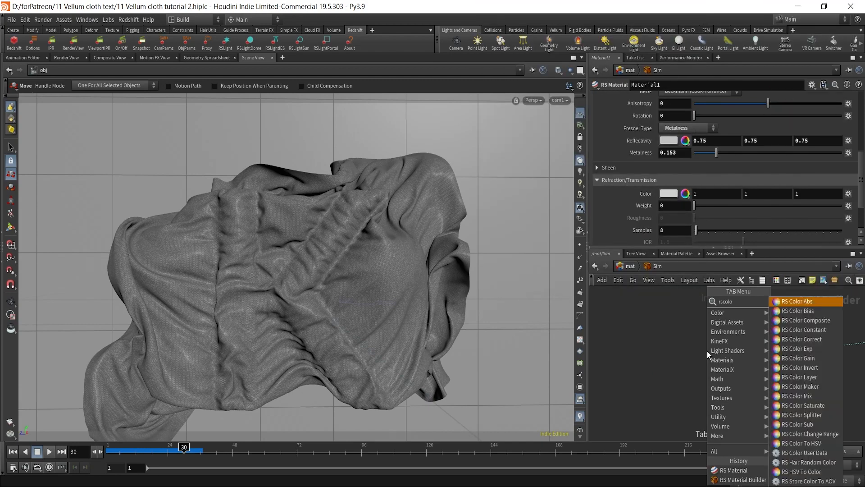
{"action": "key", "text": "BackSpace"}
{"action": "key", "text": "BackSpace"}
{"action": "key", "text": "BackSpace"}
{"action": "key", "text": "BackSpace"}
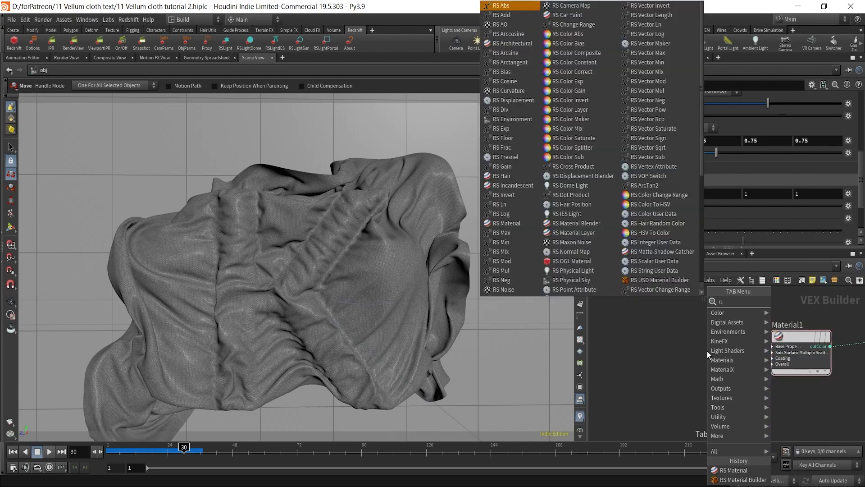
{"action": "type", "text": "ramp"}
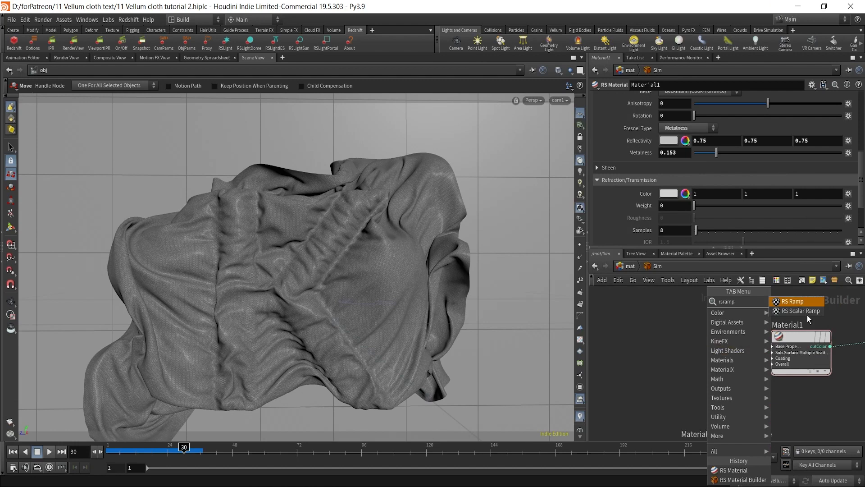
{"action": "left_click", "coordinate": [802, 301]}
{"action": "left_click", "coordinate": [665, 352]}
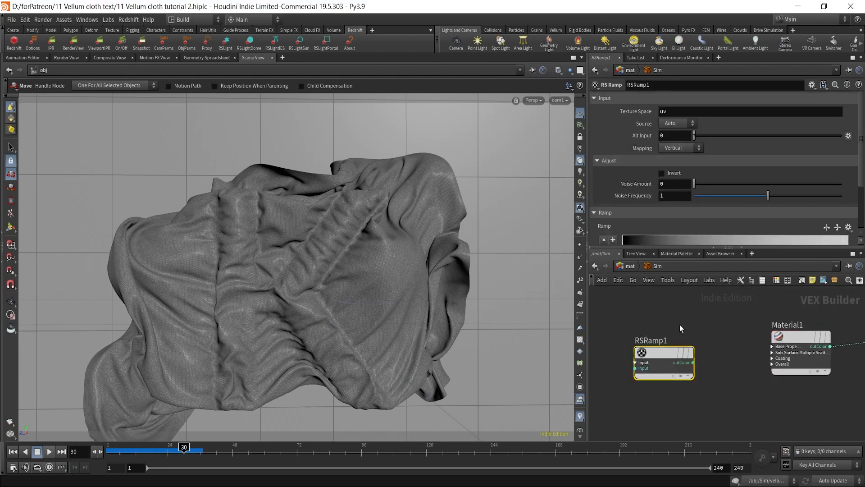
- Connect the ramp's outColor output to the RS Material's diffuse_color input
{"action": "scroll", "coordinate": [860, 163], "scroll_direction": "down", "scroll_amount": 3}
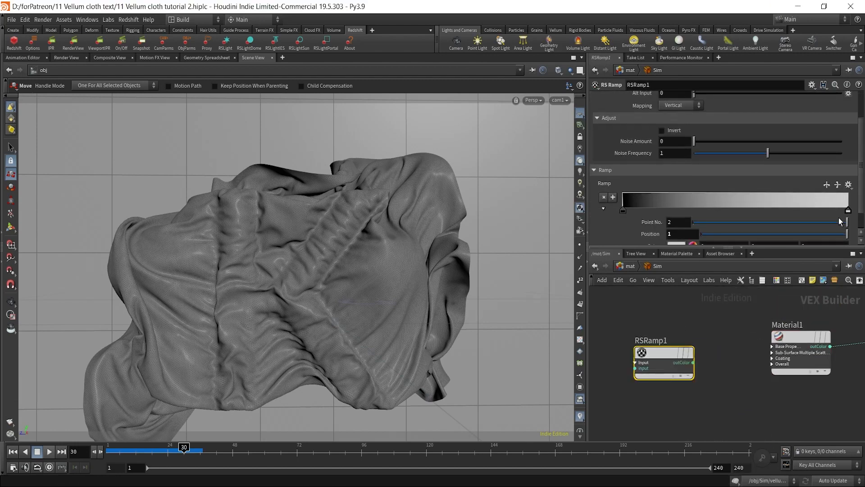
{"action": "left_click", "coordinate": [770, 346]}
{"action": "left_click_drag", "start_coordinate": [693, 362], "coordinate": [753, 355]}
{"action": "middle_click_drag", "start_coordinate": [740, 365], "coordinate": [779, 362]}
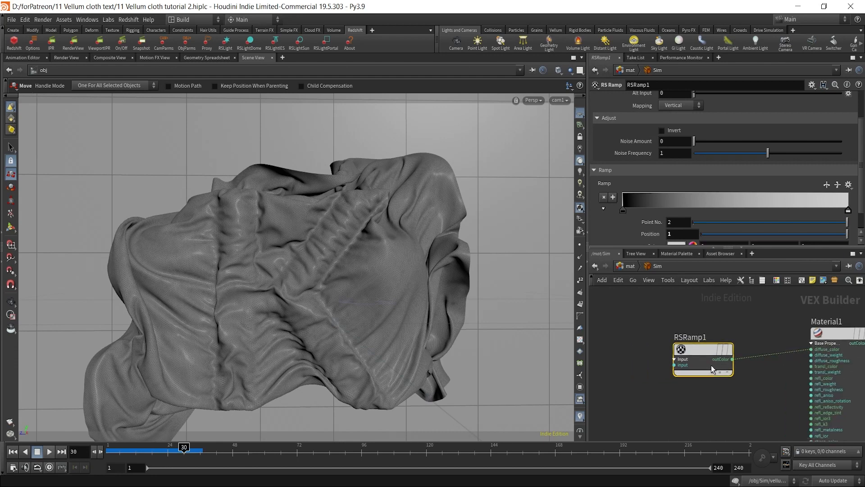
- Set the ramp's first colour point to magenta with RGB 1, 0.106, 1
{"action": "scroll", "coordinate": [863, 180], "scroll_direction": "down", "scroll_amount": 1}
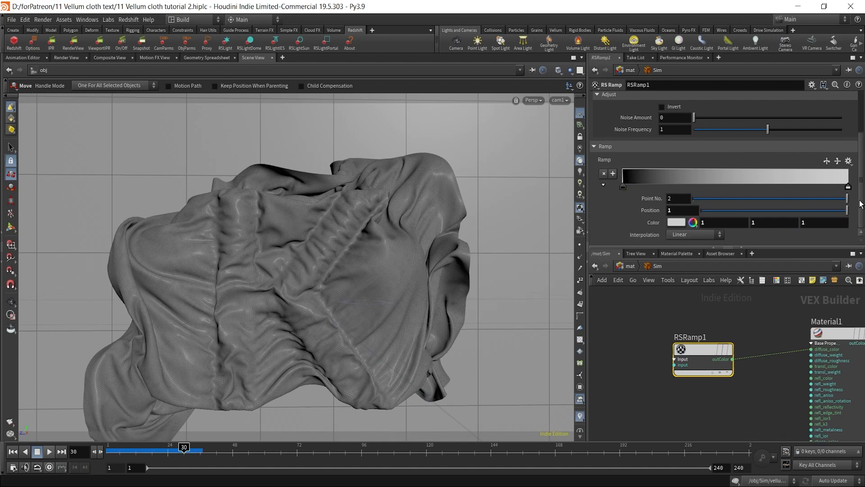
{"action": "scroll", "coordinate": [861, 207], "scroll_direction": "up", "scroll_amount": 1}
{"action": "scroll", "coordinate": [861, 208], "scroll_direction": "down", "scroll_amount": 1}
{"action": "middle_click_drag", "start_coordinate": [762, 326], "coordinate": [716, 327]}
{"action": "mouse_move", "coordinate": [655, 353]}
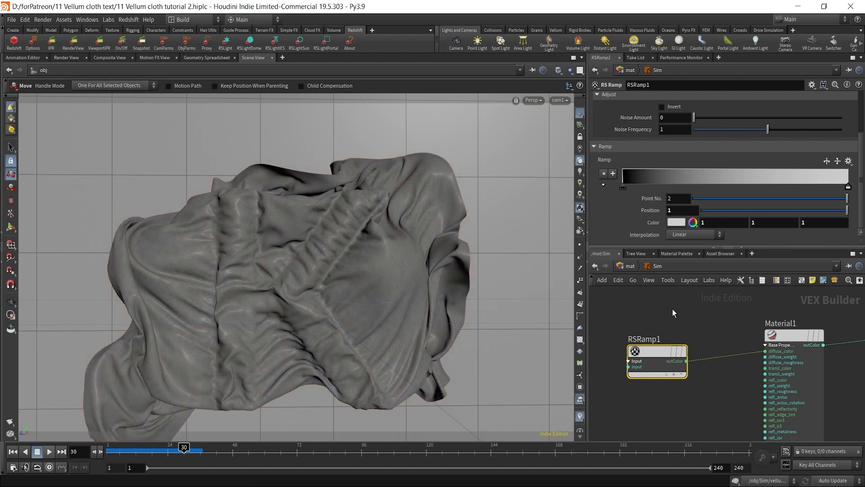
{"action": "double_click", "coordinate": [624, 189]}
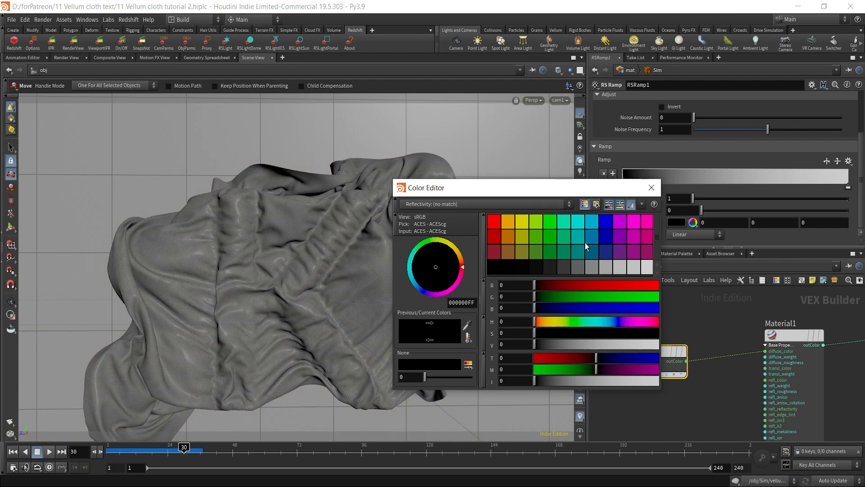
{"action": "left_click", "coordinate": [634, 220]}
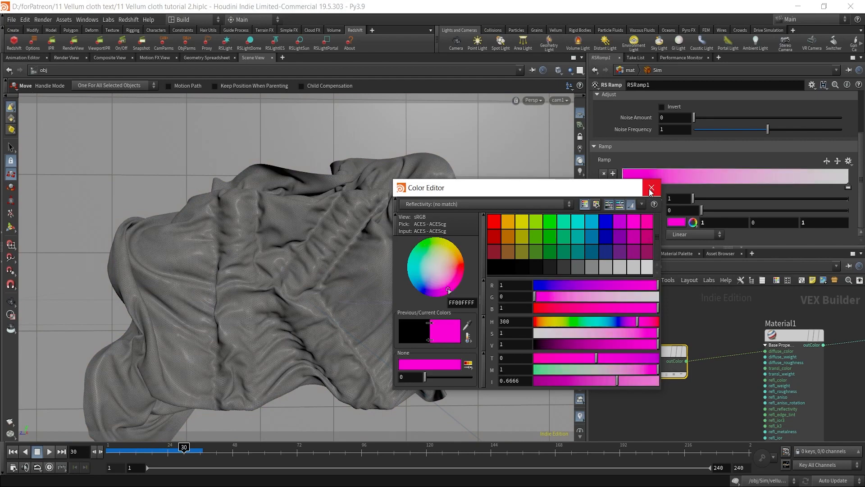
{"action": "left_click", "coordinate": [651, 188]}
{"action": "double_click", "coordinate": [623, 188]}
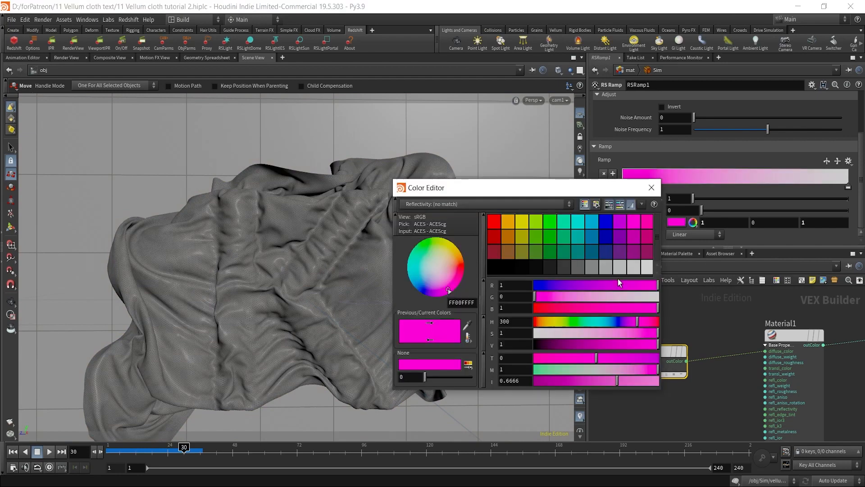
{"action": "left_click", "coordinate": [541, 298]}
{"action": "left_click_drag", "start_coordinate": [541, 298], "coordinate": [548, 298]}
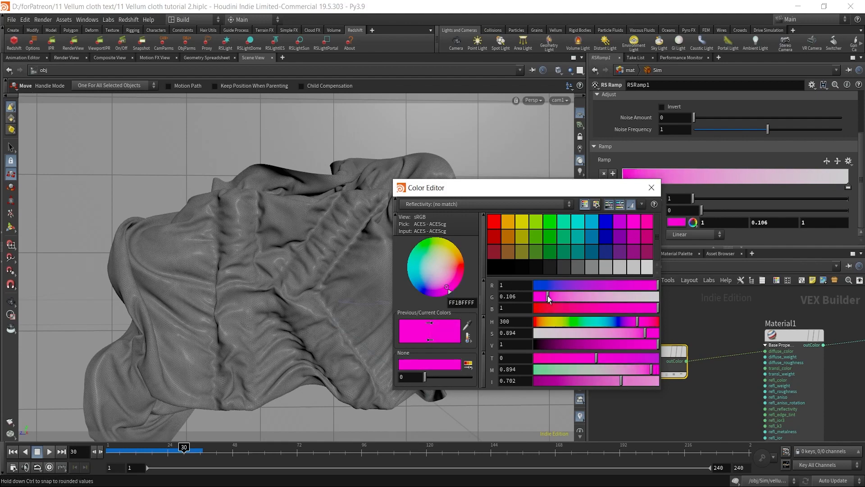
{"action": "left_click", "coordinate": [708, 320]}
- Add a middle point to the ramp at position 0.502 and colour the end point cyan with RGB 0, 1, 1
{"action": "double_click", "coordinate": [737, 182]}
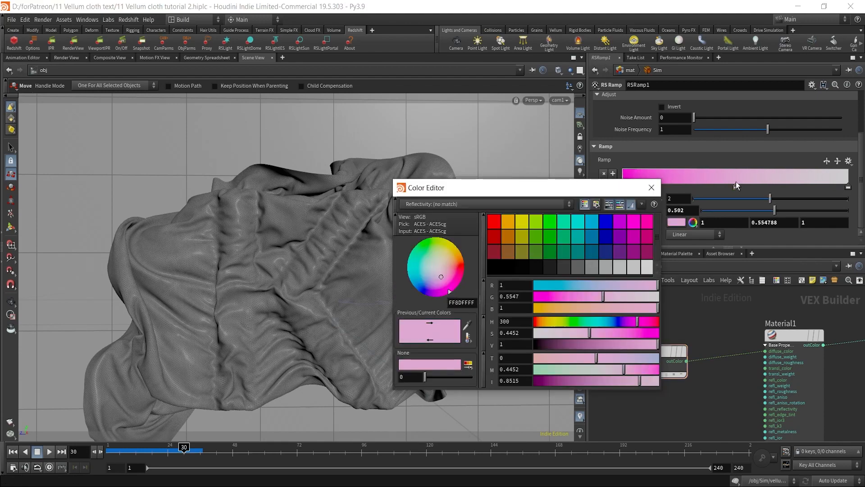
{"action": "left_click", "coordinate": [652, 188]}
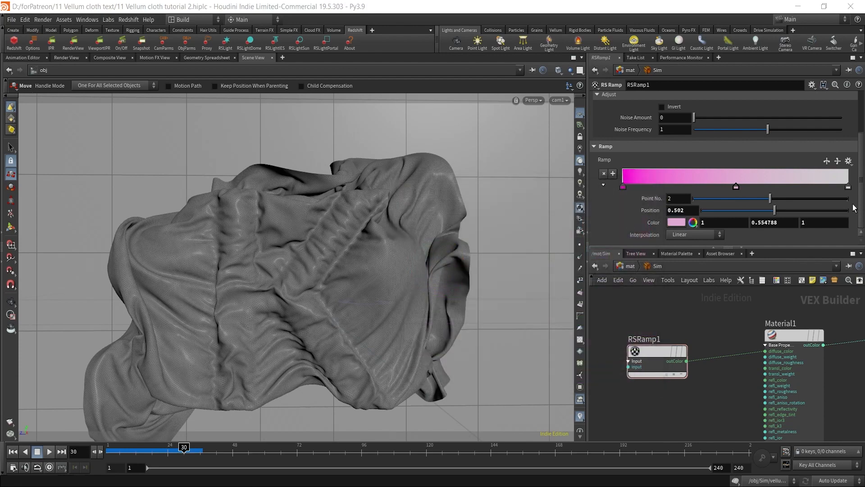
{"action": "double_click", "coordinate": [846, 189]}
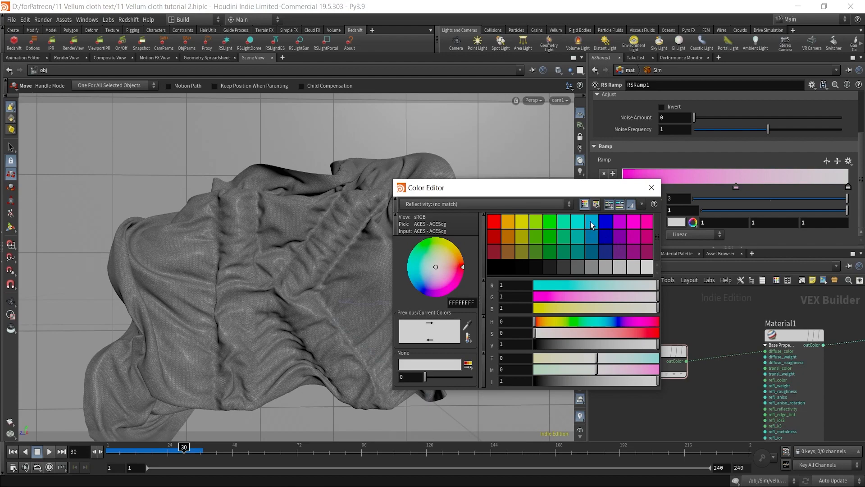
{"action": "left_click", "coordinate": [578, 222]}
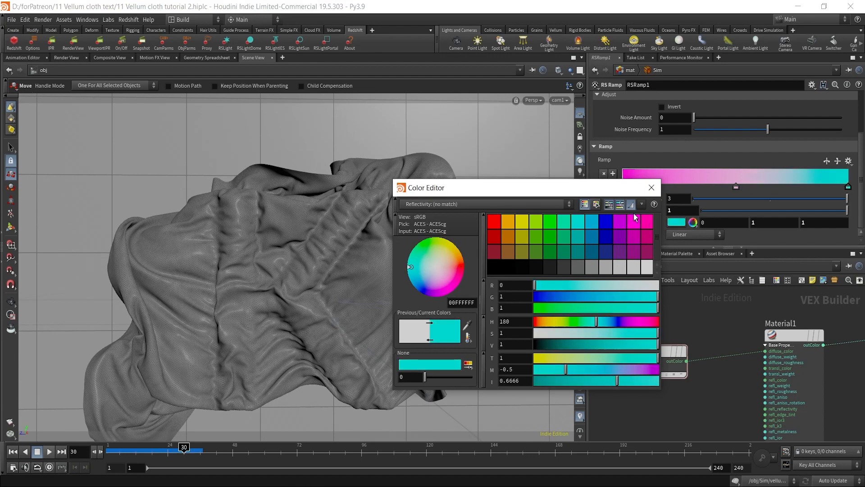
{"action": "left_click", "coordinate": [652, 188]}
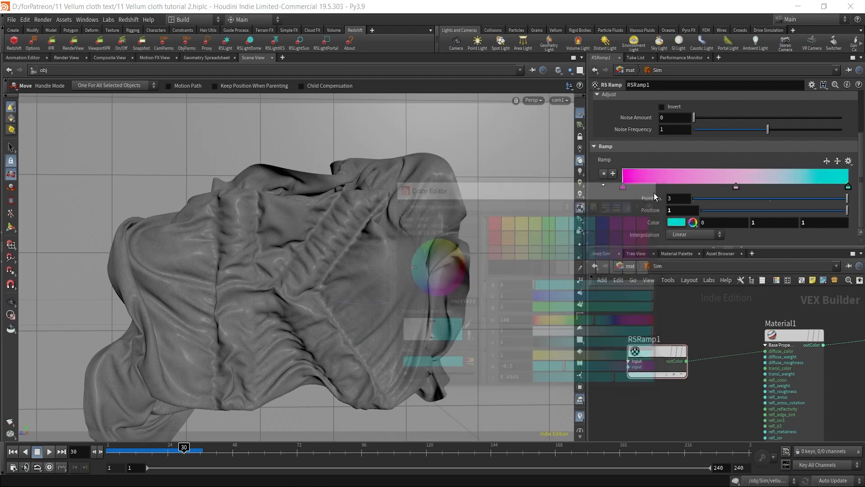
- Colour the ramp's middle point dark blue, with saturation 0.624 and value 0.376
{"action": "double_click", "coordinate": [739, 189]}
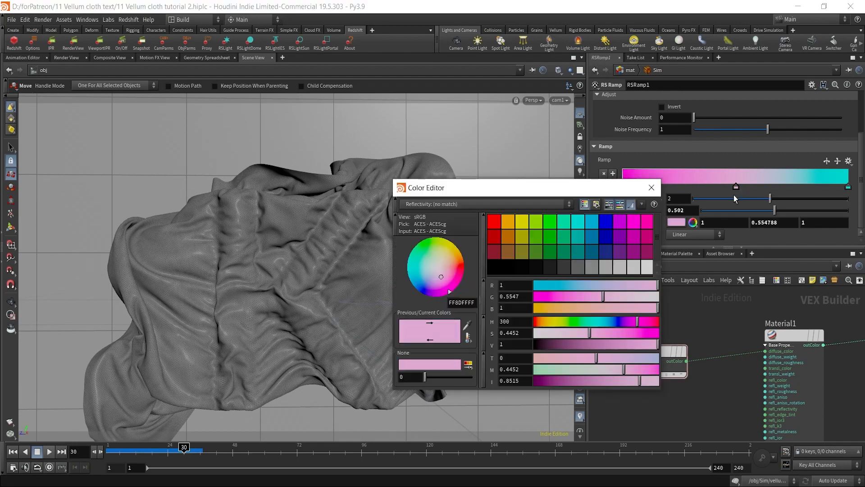
{"action": "left_click", "coordinate": [591, 250]}
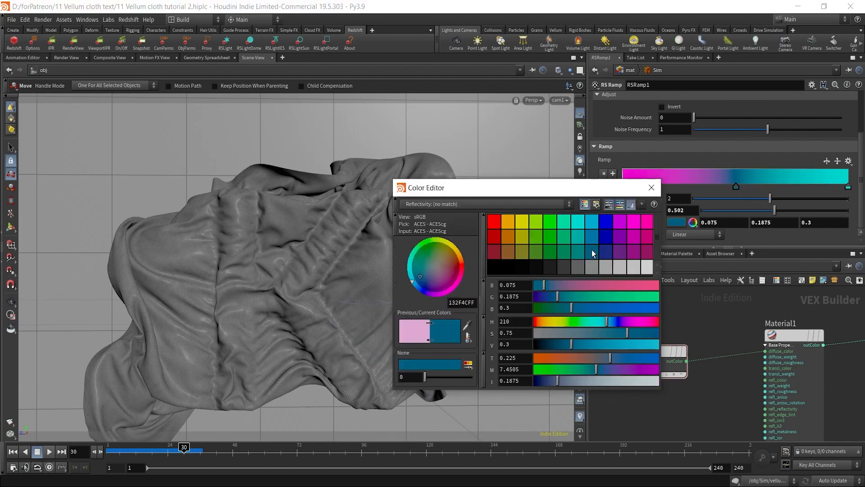
{"action": "left_click", "coordinate": [652, 187]}
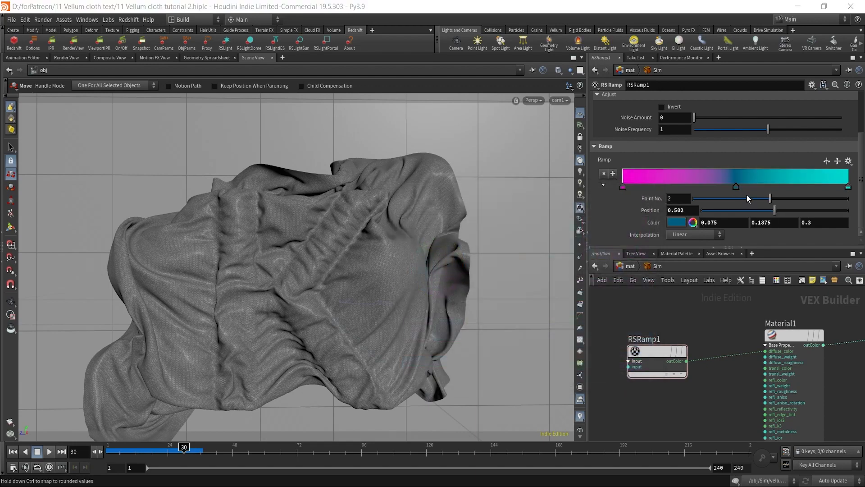
{"action": "left_click", "coordinate": [678, 223]}
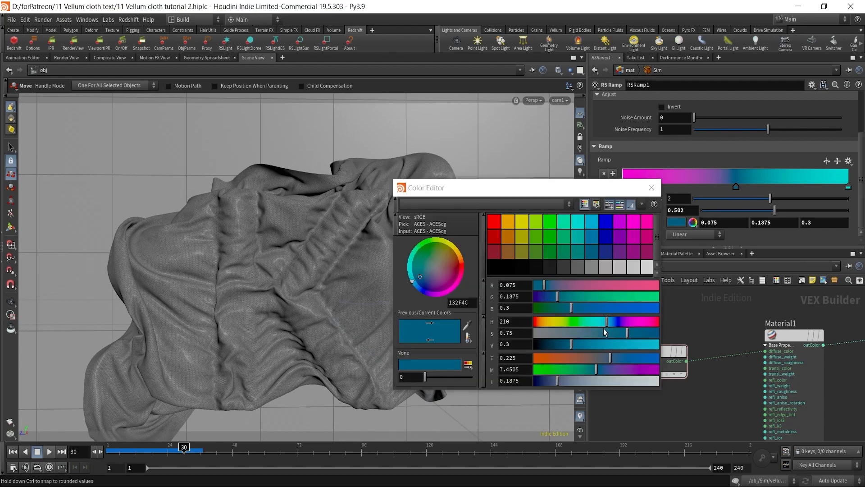
{"action": "mouse_move", "coordinate": [622, 336]}
{"action": "left_mouse_down"}
{"action": "mouse_move", "coordinate": [601, 339]}
{"action": "mouse_move", "coordinate": [644, 337]}
{"action": "mouse_move", "coordinate": [574, 348]}
{"action": "mouse_move", "coordinate": [612, 331]}
{"action": "left_mouse_up"}
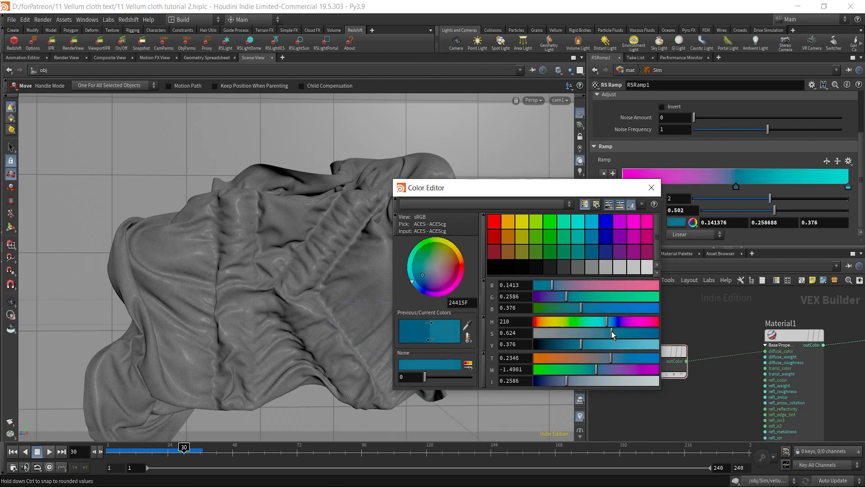
{"action": "left_click", "coordinate": [651, 188]}
- Return to the object network, preview the scene in the Redshift Render View, and close the render window
{"action": "left_click", "coordinate": [639, 265]}
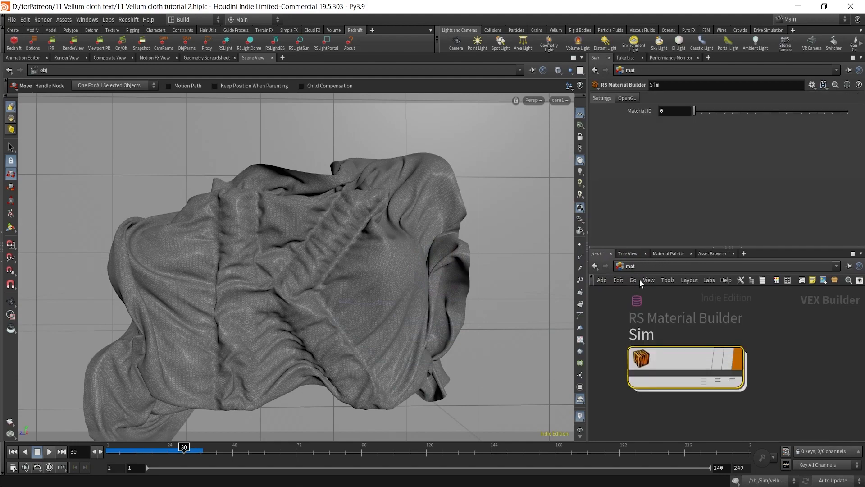
{"action": "left_click", "coordinate": [686, 271]}
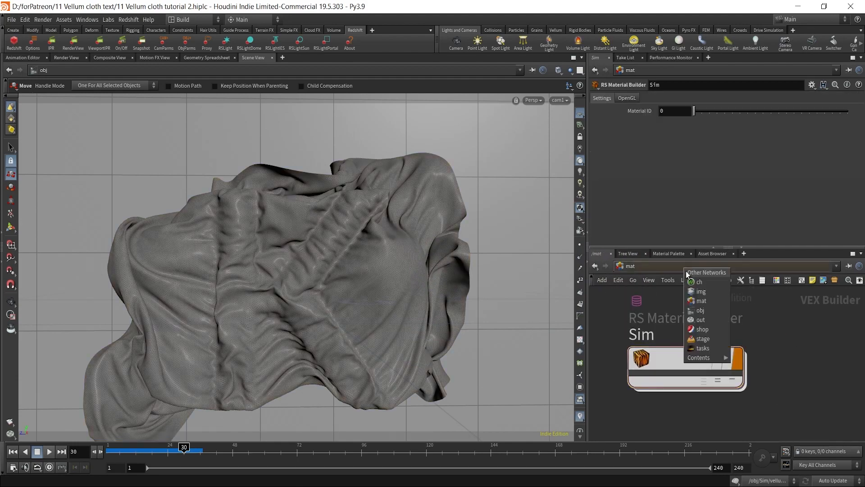
{"action": "left_click", "coordinate": [696, 309]}
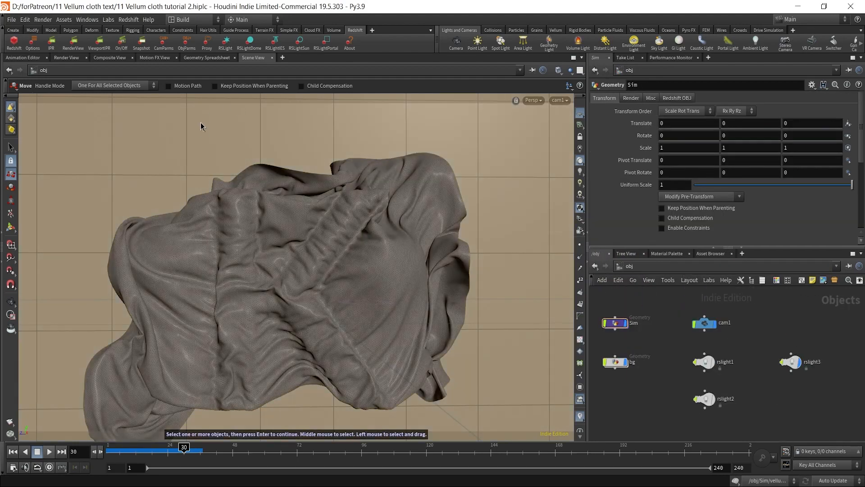
{"action": "middle_click_drag", "start_coordinate": [653, 339], "coordinate": [688, 339]}
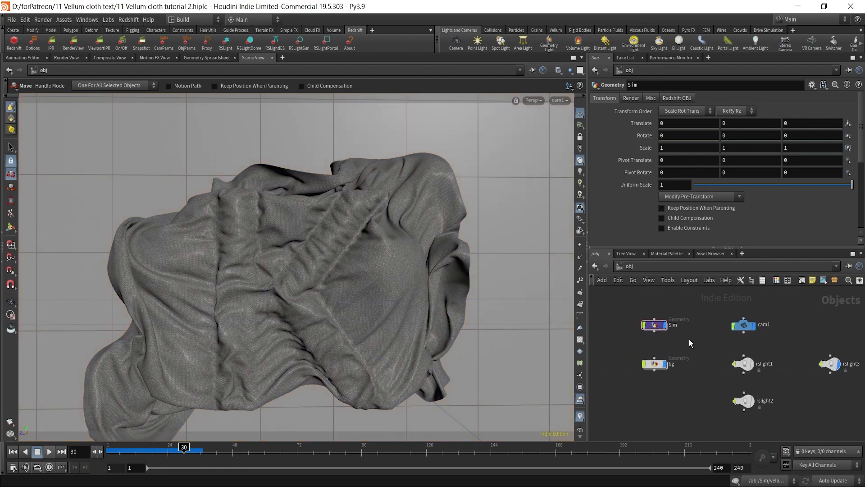
{"action": "left_click", "coordinate": [675, 266]}
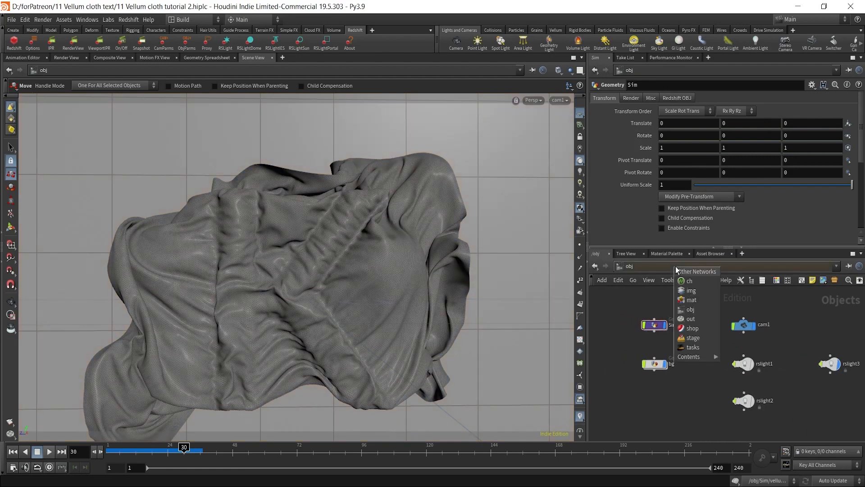
{"action": "left_click", "coordinate": [654, 266]}
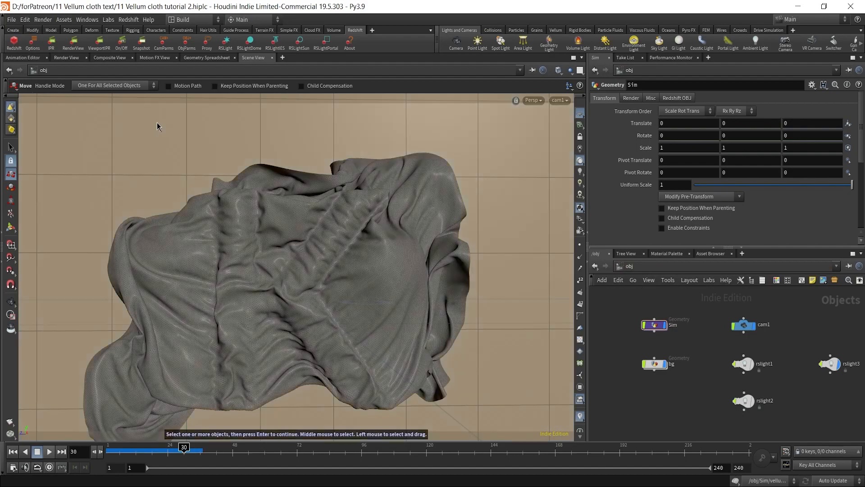
{"action": "left_click", "coordinate": [73, 43]}
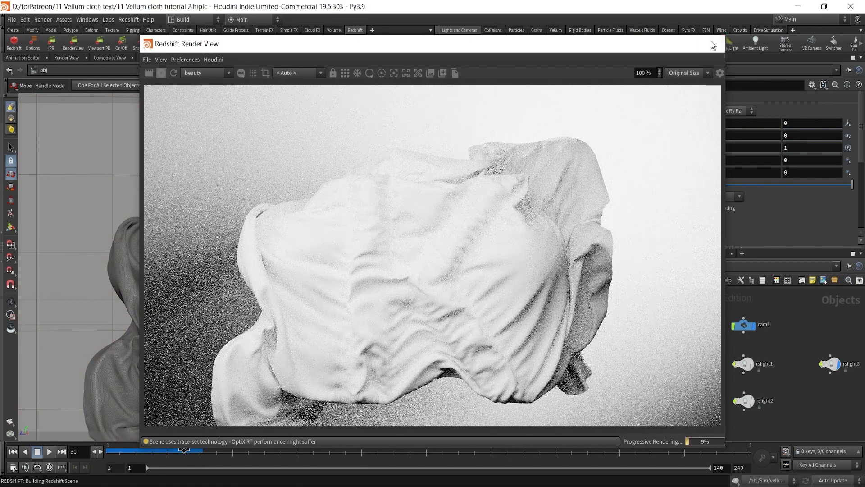
{"action": "left_click", "coordinate": [712, 43]}
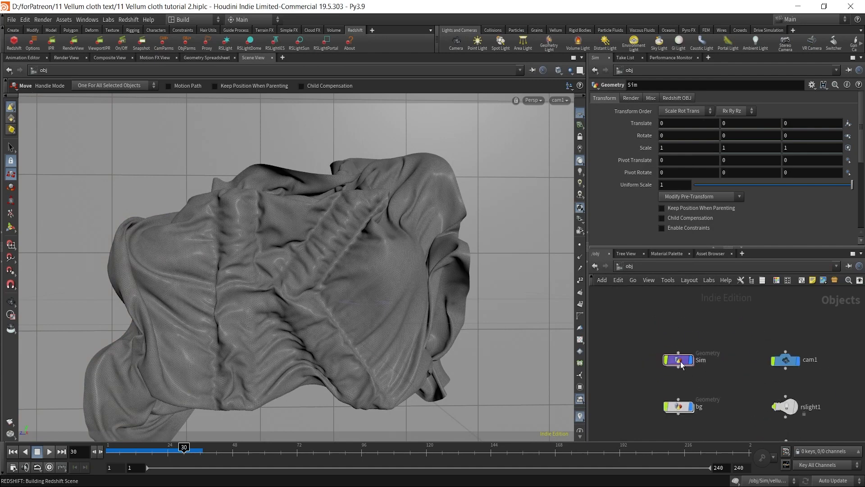
- Assign the /mat/Sim material to the Sim geometry object
{"action": "left_click", "coordinate": [680, 362]}
{"action": "scroll", "coordinate": [680, 364], "scroll_direction": "up", "scroll_amount": 3}
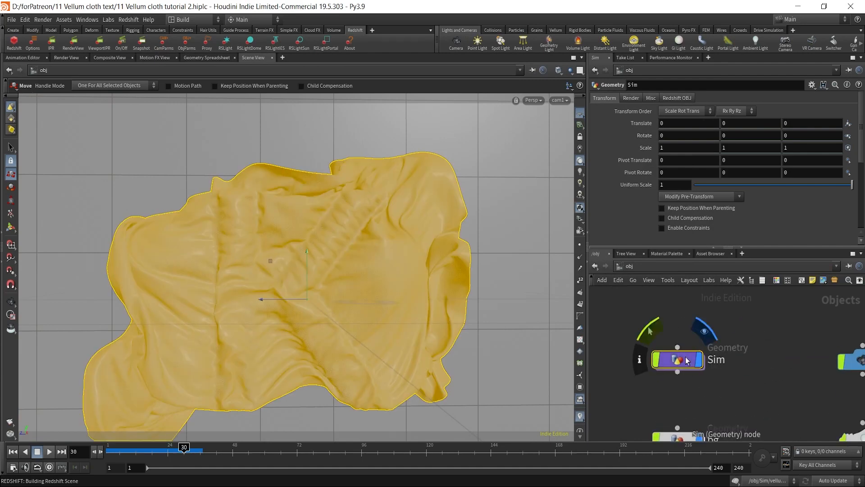
{"action": "left_click", "coordinate": [631, 98]}
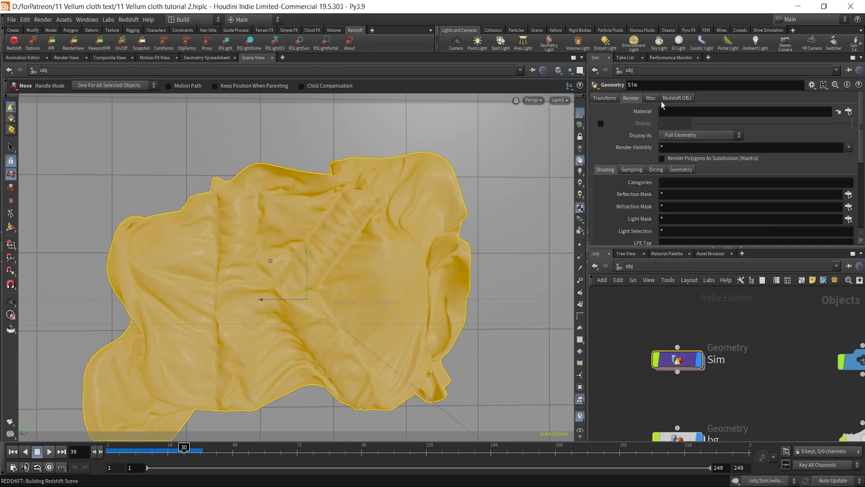
{"action": "left_click", "coordinate": [849, 112]}
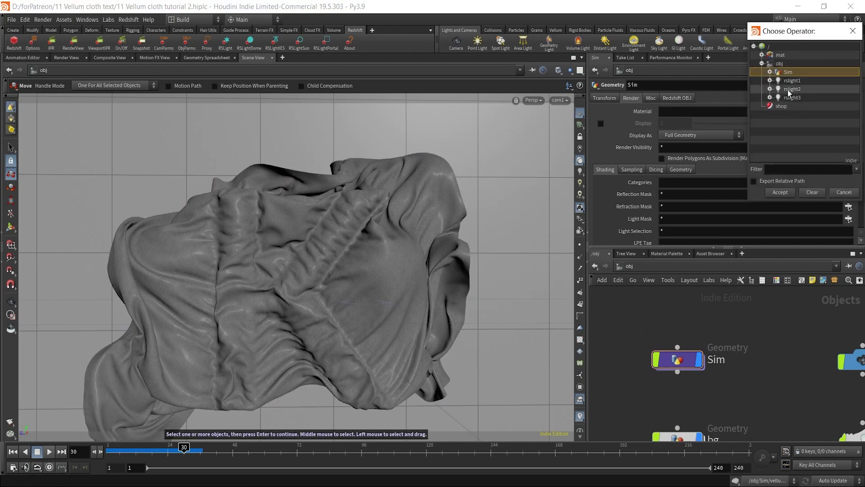
{"action": "left_click", "coordinate": [762, 55]}
{"action": "double_click", "coordinate": [789, 63]}
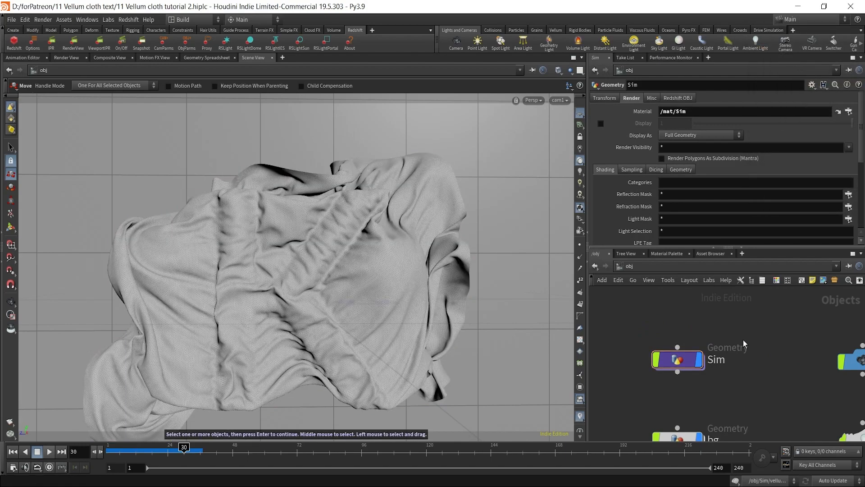
{"action": "scroll", "coordinate": [743, 340], "scroll_direction": "down", "scroll_amount": 3}
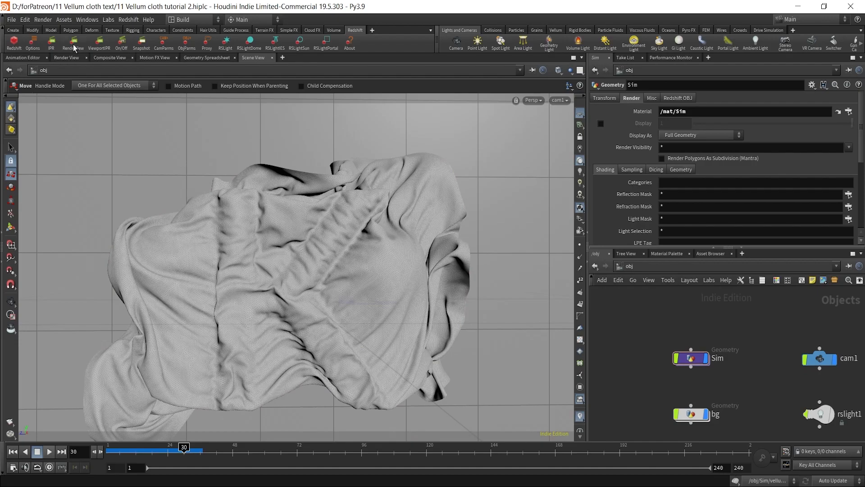
- Render the scene in the Redshift Render View, shape the RGB colour curve into a gentle S, and set contrast to -0.01
{"action": "left_click", "coordinate": [73, 44]}
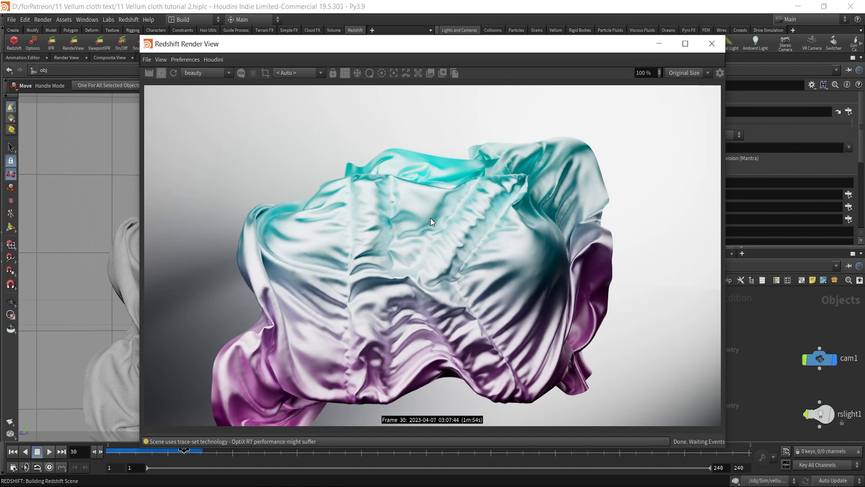
{"action": "left_click", "coordinate": [720, 74]}
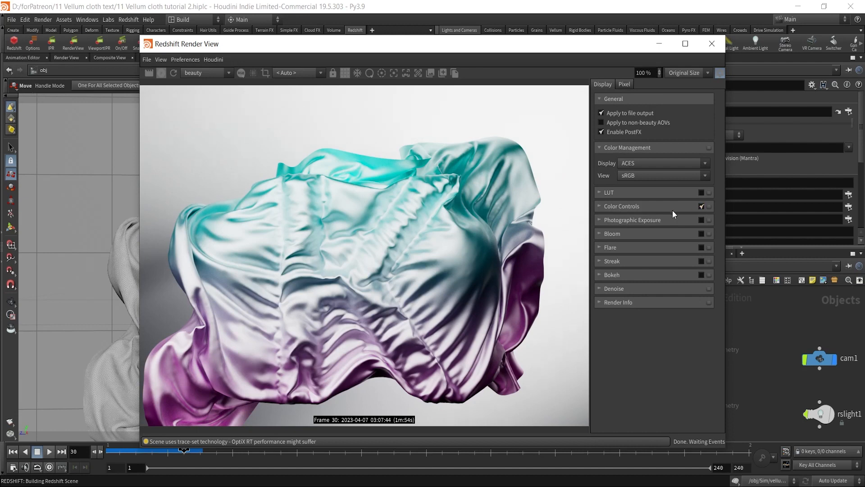
{"action": "left_click", "coordinate": [604, 207]}
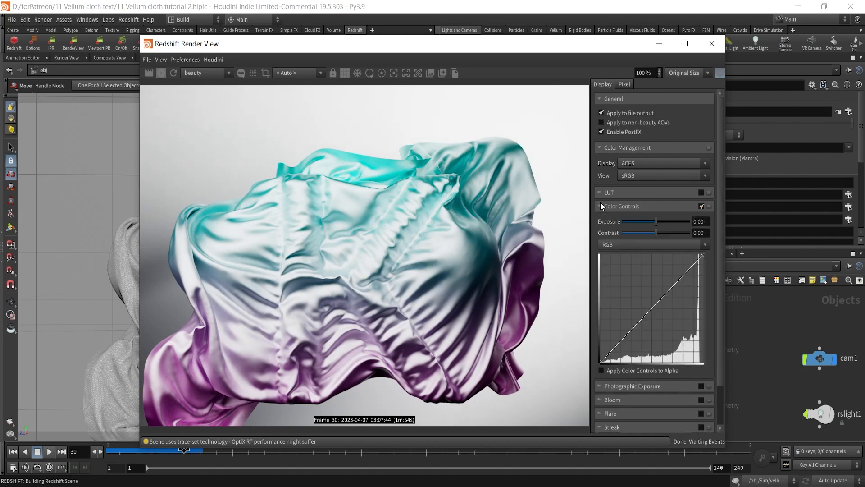
{"action": "left_click", "coordinate": [681, 273]}
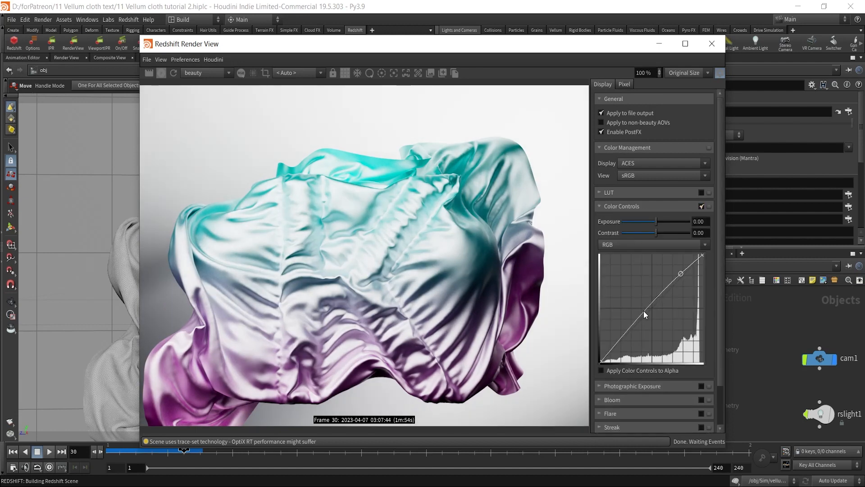
{"action": "left_click_drag", "start_coordinate": [643, 317], "coordinate": [630, 336]}
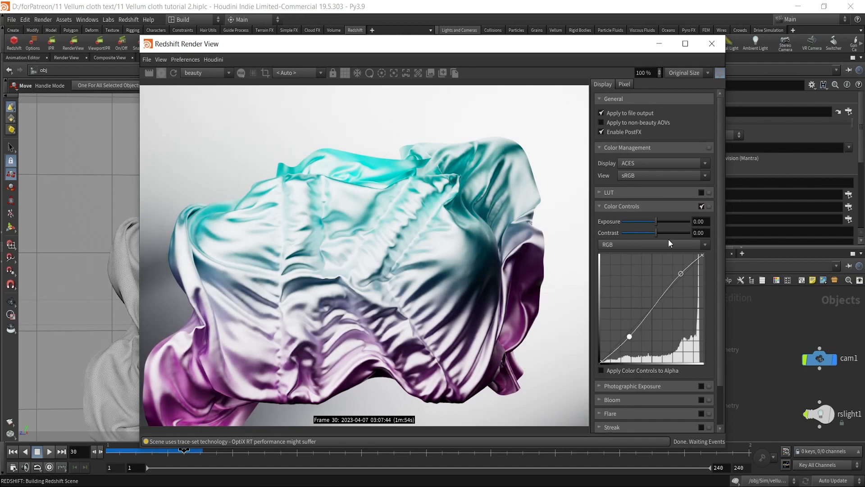
{"action": "left_click_drag", "start_coordinate": [658, 235], "coordinate": [656, 234]}
- Enable Photographic Exposure for the render and set its f-Stop to 9.663
{"action": "scroll", "coordinate": [654, 297], "scroll_direction": "down", "scroll_amount": 2}
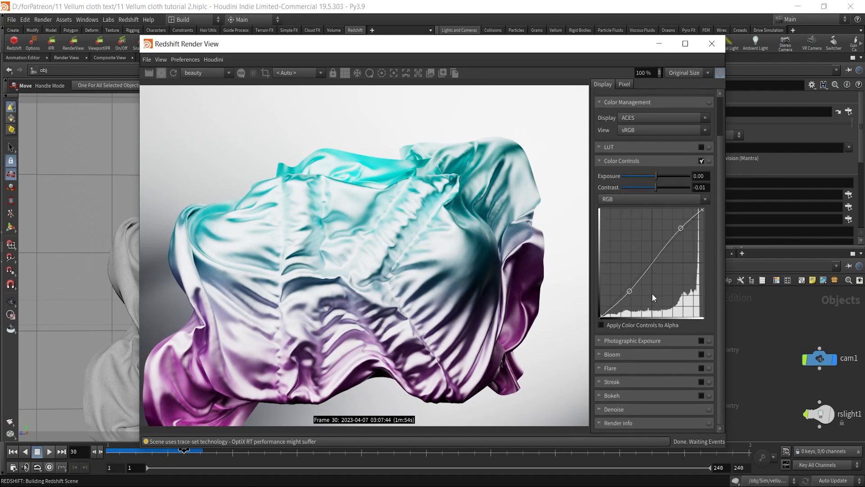
{"action": "left_click", "coordinate": [702, 340]}
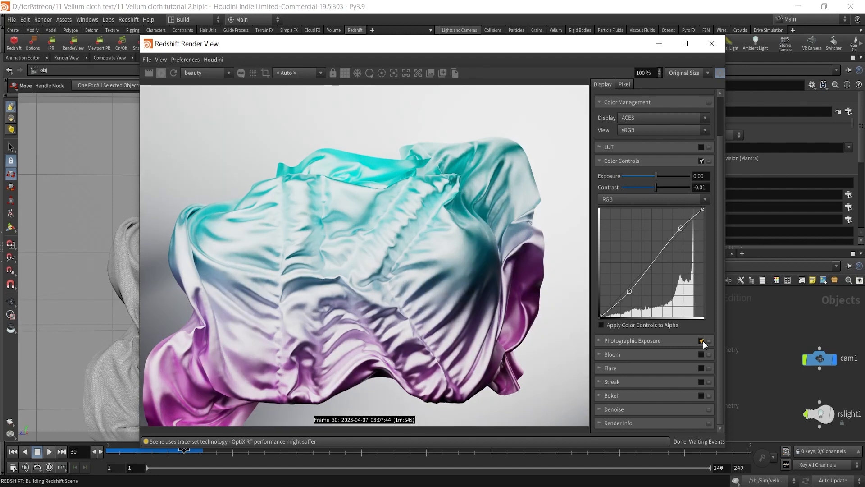
{"action": "left_click", "coordinate": [601, 341]}
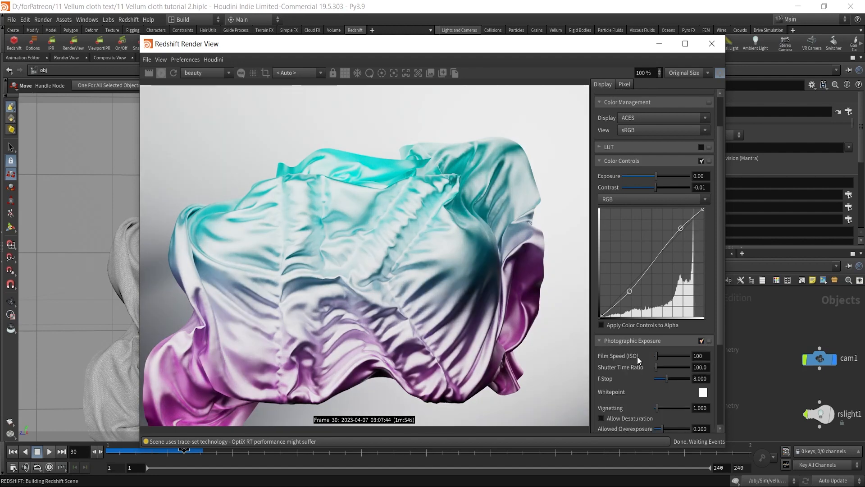
{"action": "scroll", "coordinate": [644, 352], "scroll_direction": "down", "scroll_amount": 5}
{"action": "left_click_drag", "start_coordinate": [667, 265], "coordinate": [670, 269]}
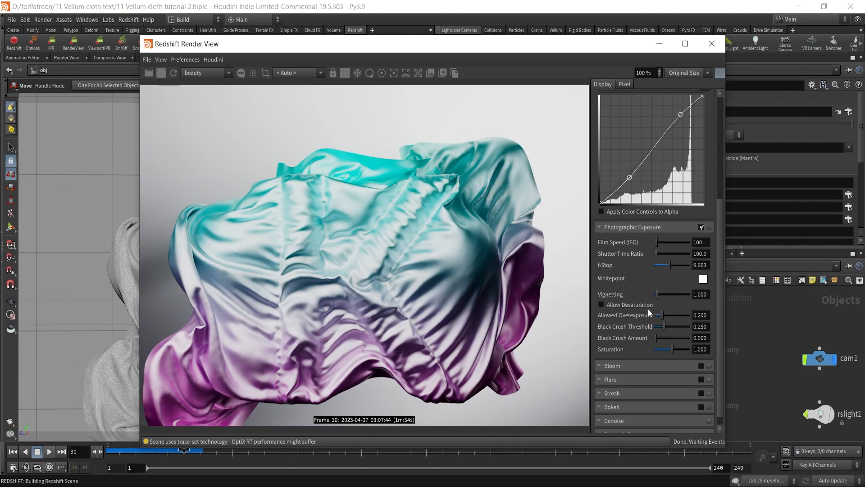
- Set the render's colour controls to exposure 0.05 and contrast -0.05
{"action": "scroll", "coordinate": [645, 279], "scroll_direction": "up", "scroll_amount": 6}
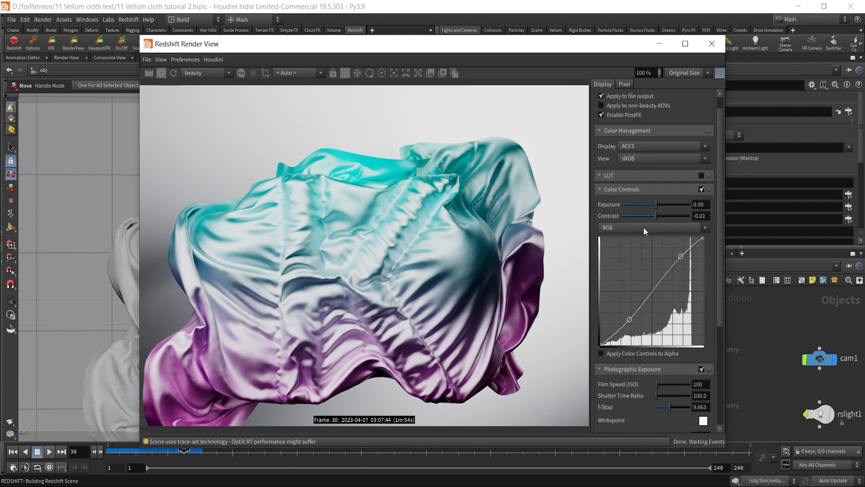
{"action": "left_click", "coordinate": [657, 207]}
{"action": "left_click_drag", "start_coordinate": [656, 215], "coordinate": [655, 215]}
- Hide the display settings, inspect the graded cloth render as a whole and closer up, and minimise the render window
{"action": "scroll", "coordinate": [433, 305], "scroll_direction": "down", "scroll_amount": 2}
{"action": "scroll", "coordinate": [433, 305], "scroll_direction": "down", "scroll_amount": 1}
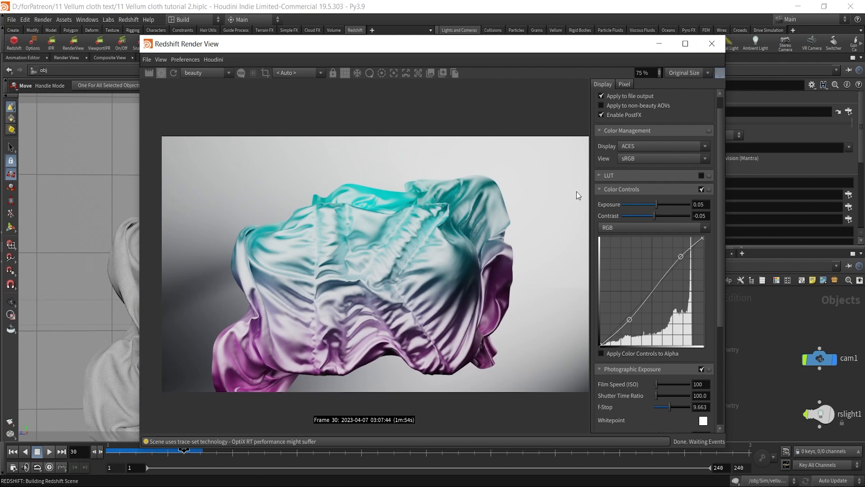
{"action": "left_click", "coordinate": [716, 73]}
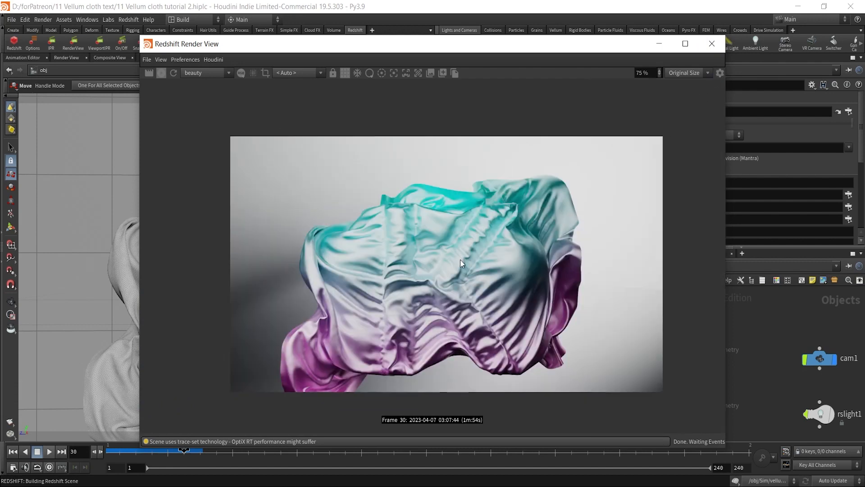
{"action": "scroll", "coordinate": [460, 260], "scroll_direction": "up", "scroll_amount": 2}
{"action": "middle_click_drag", "start_coordinate": [518, 310], "coordinate": [483, 303]}
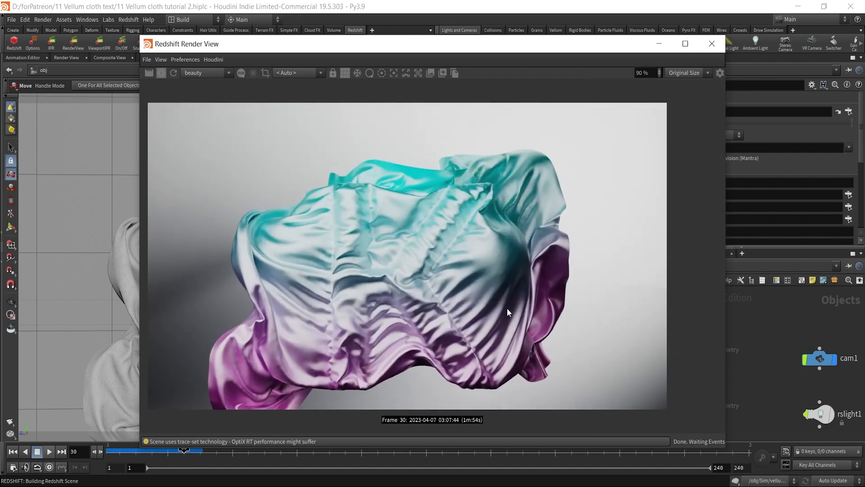
{"action": "left_click", "coordinate": [659, 43]}
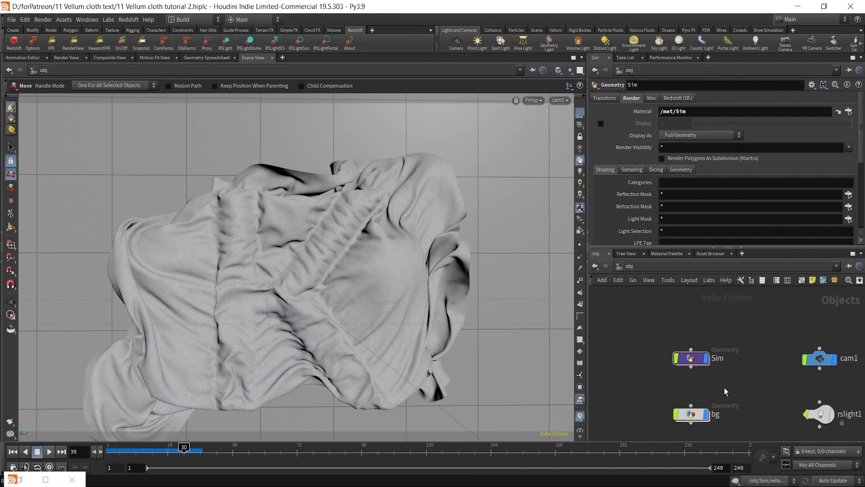
- Select the bg geometry object in the object network
{"action": "scroll", "coordinate": [725, 365], "scroll_direction": "down", "scroll_amount": 2}
{"action": "middle_click_drag", "start_coordinate": [735, 376], "coordinate": [681, 347]}
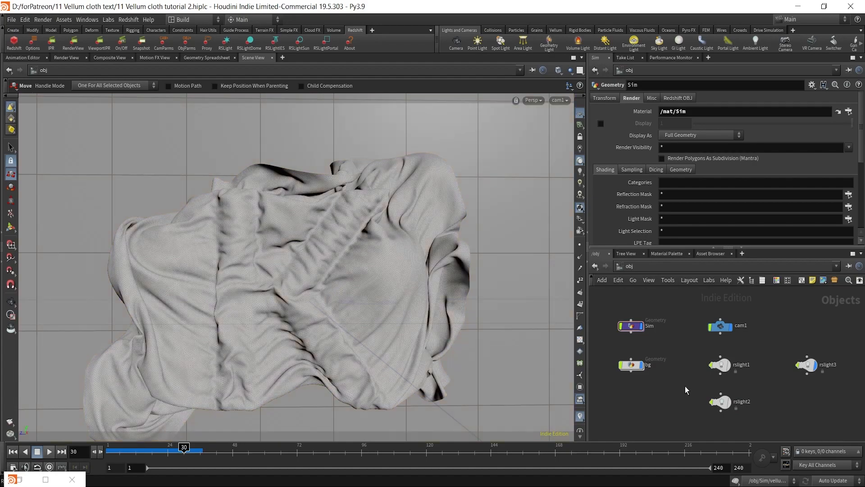
{"action": "left_click", "coordinate": [45, 479]}
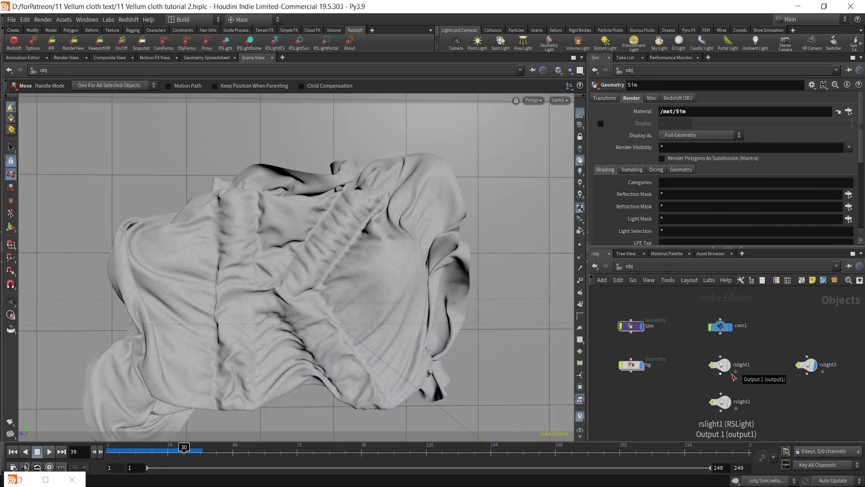
{"action": "left_click", "coordinate": [631, 364]}
{"action": "scroll", "coordinate": [626, 379], "scroll_direction": "up", "scroll_amount": 1}
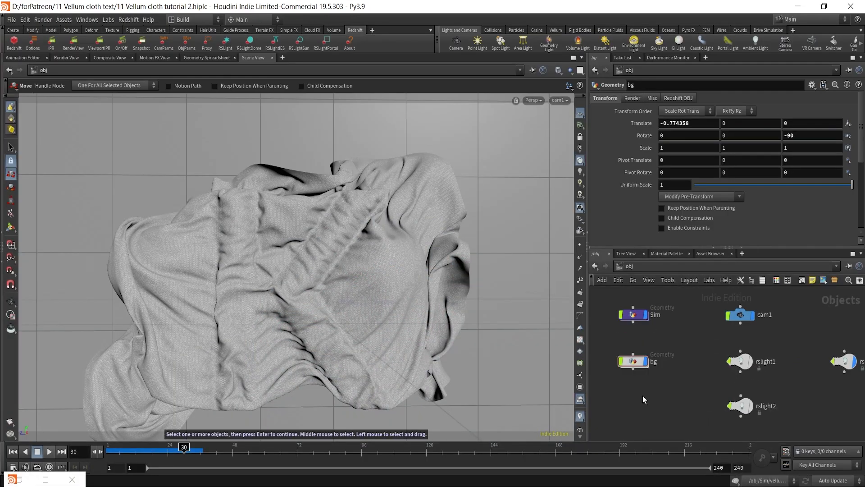